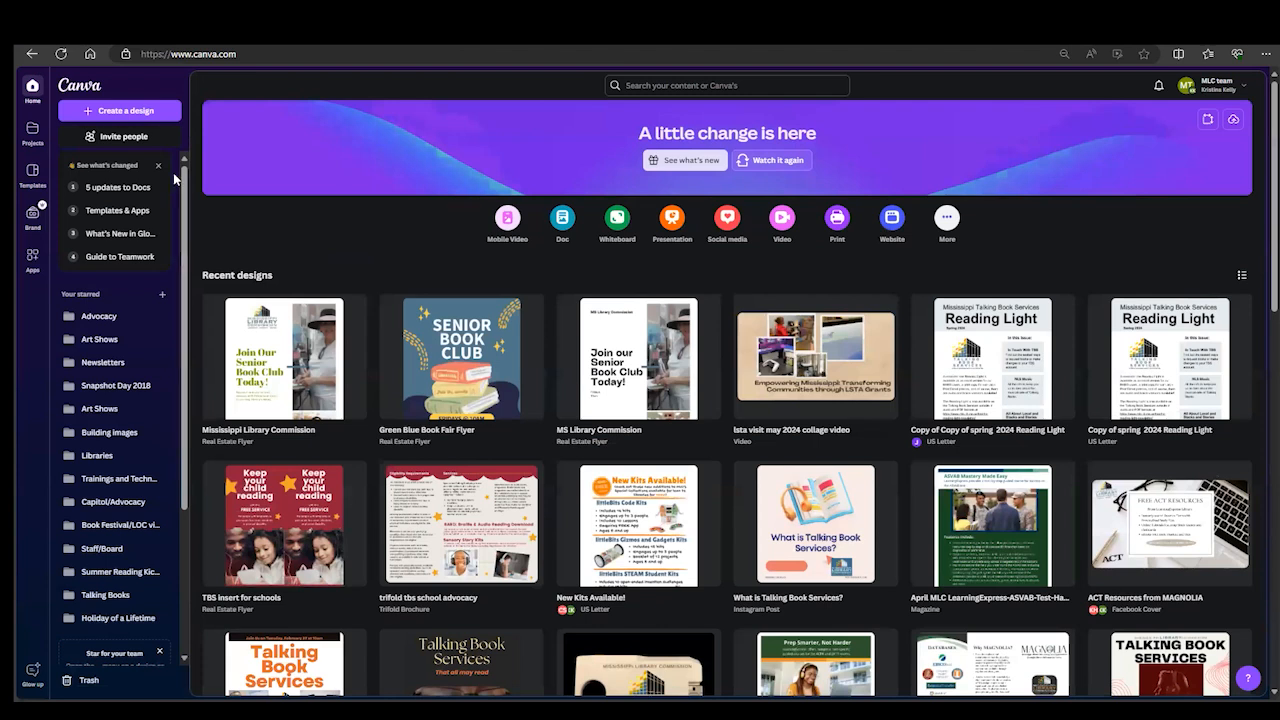
- Open the Flyers (Portrait 8.5 × 11 in) template category and browse its designs
click(32, 180)
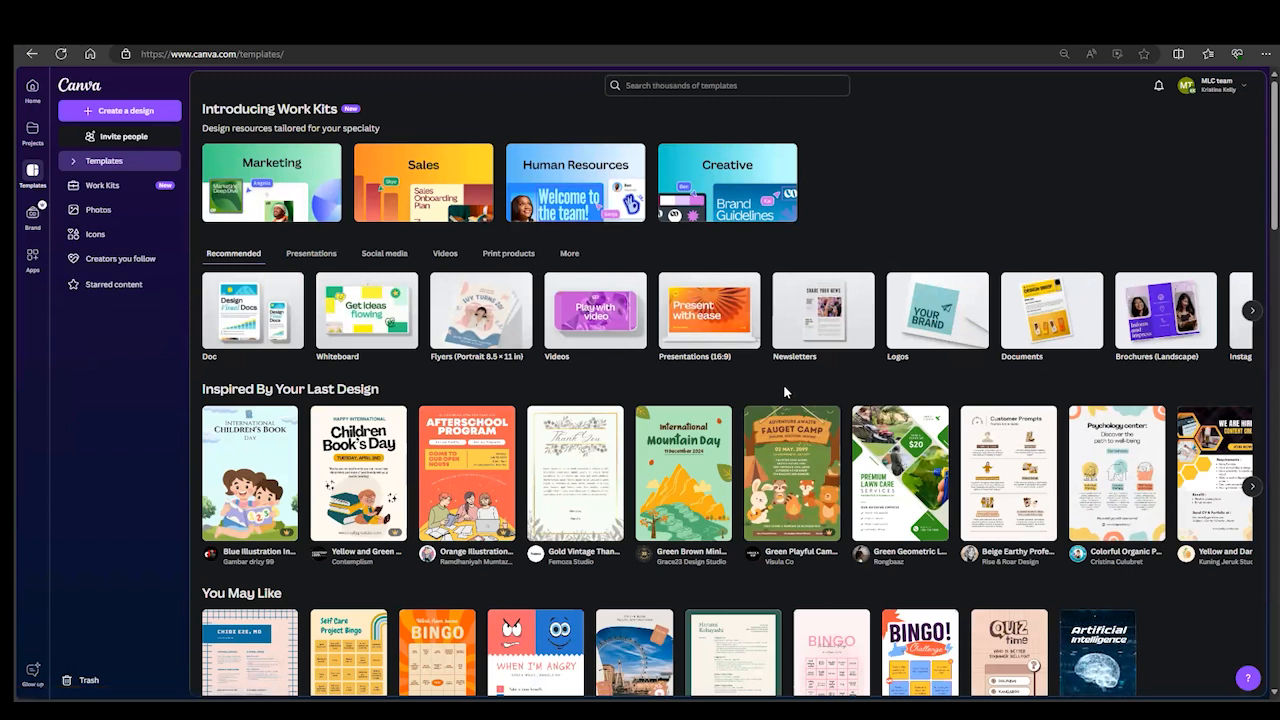
click(481, 333)
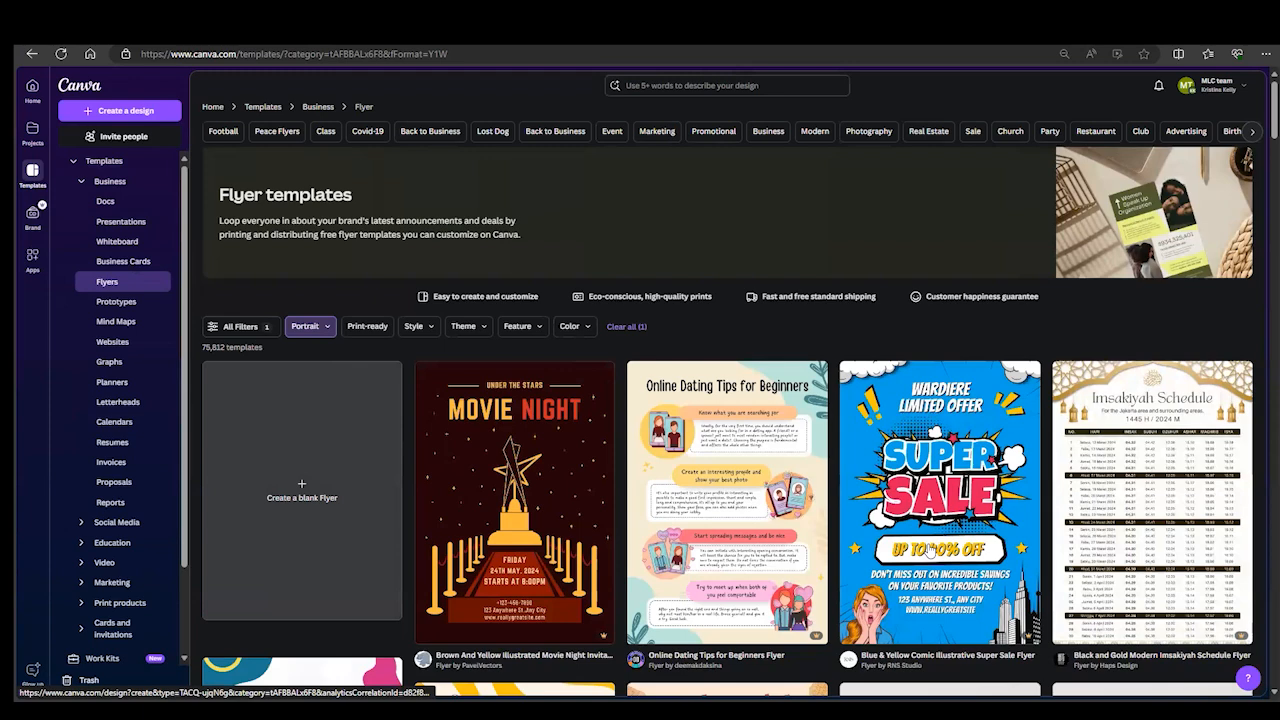
scroll(930, 549, down, 5)
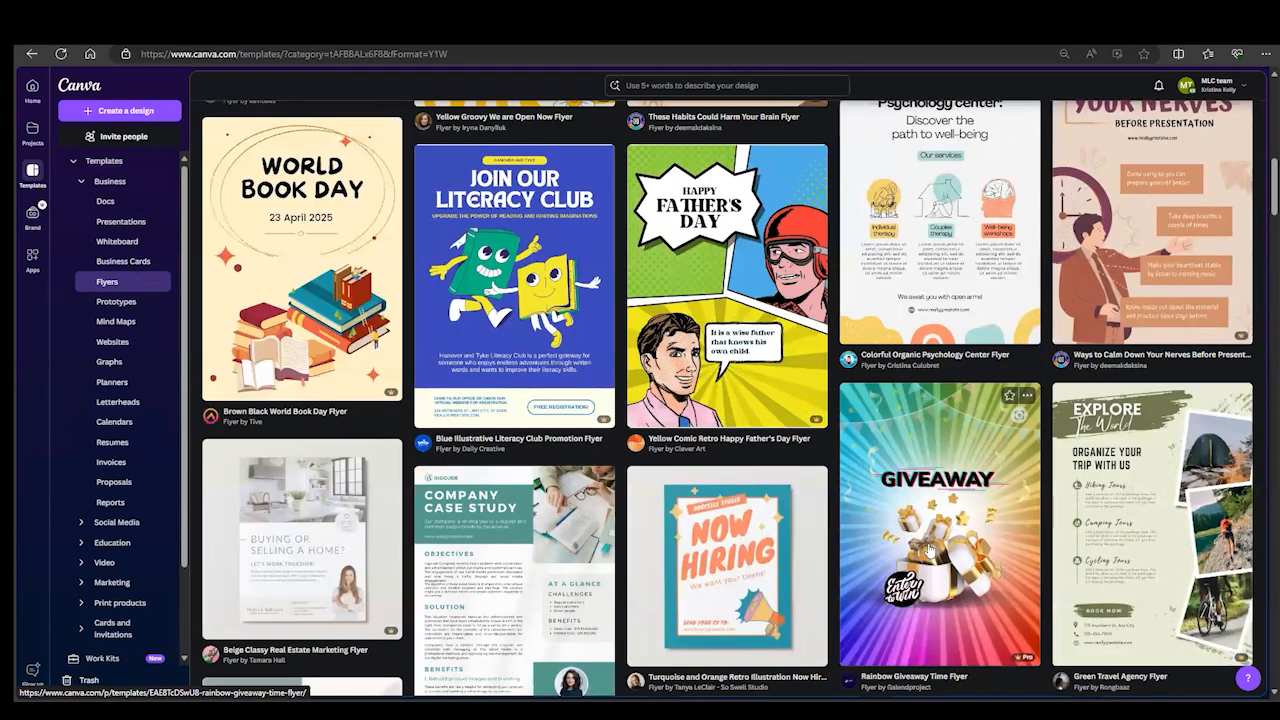
scroll(930, 549, down, 1)
scroll(930, 549, down, 3)
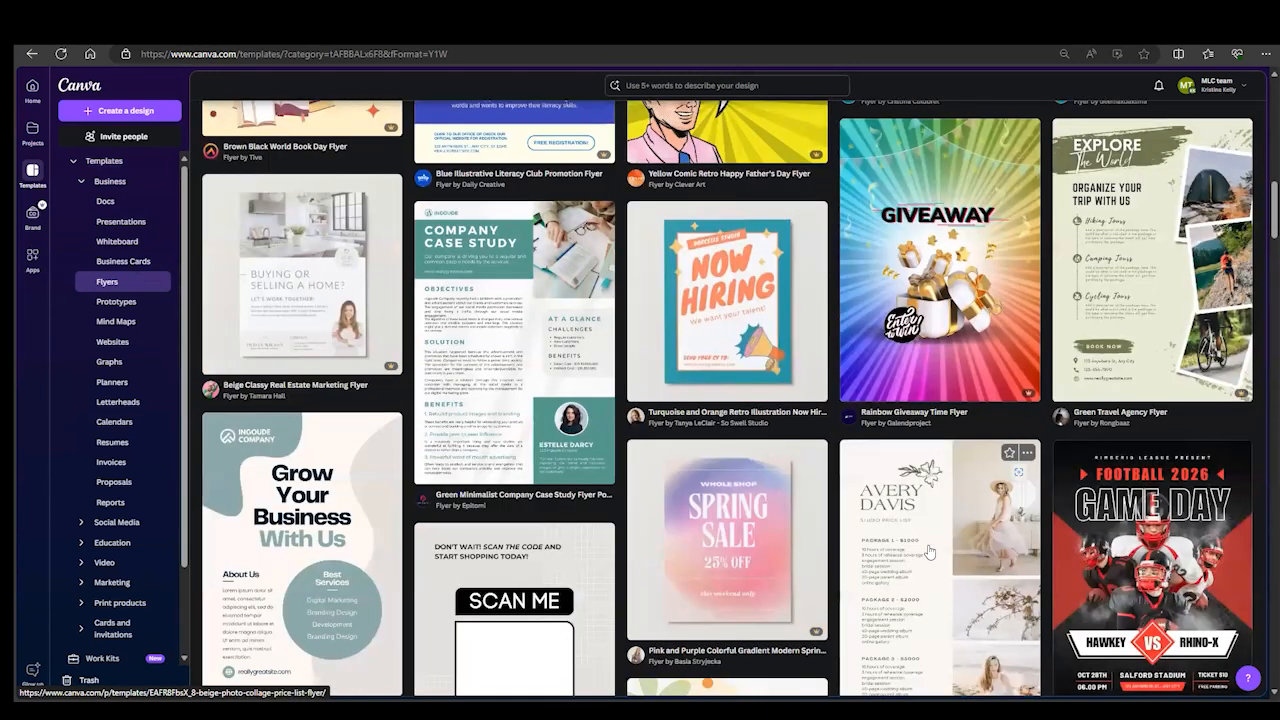
scroll(930, 549, up, 10)
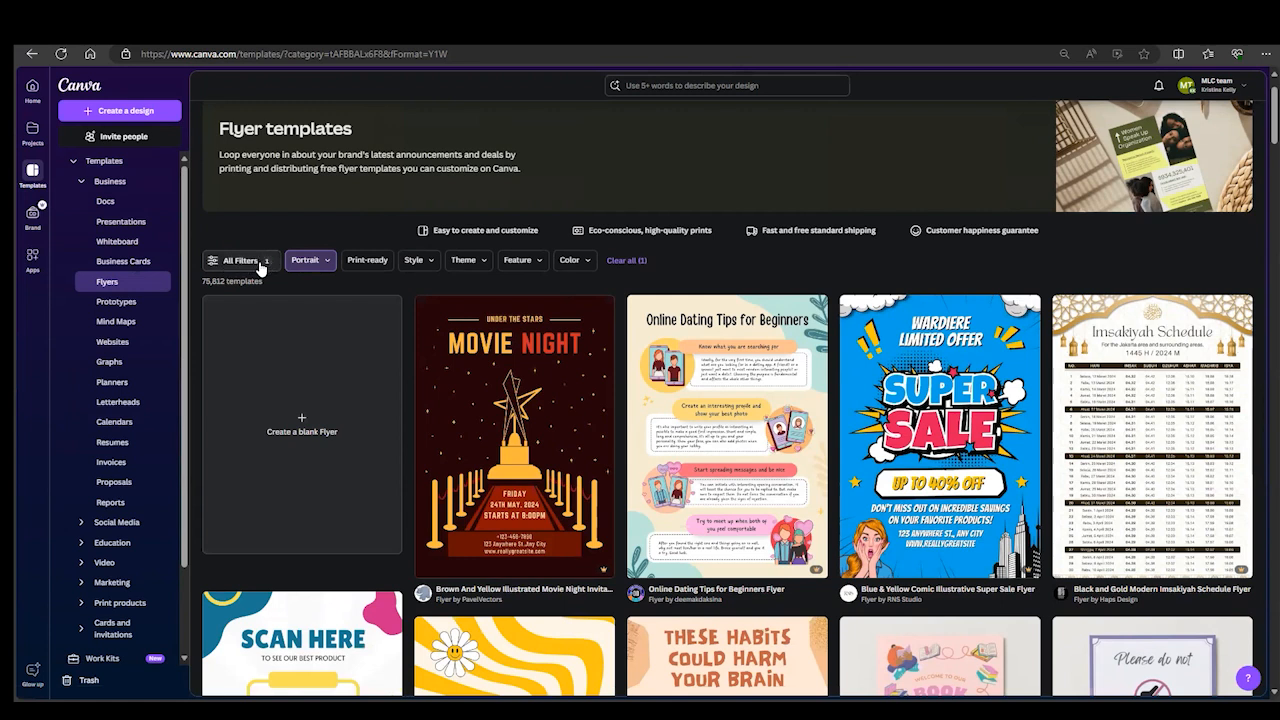
- Look through the Style, Theme and Color filter options for the flyer templates
click(428, 263)
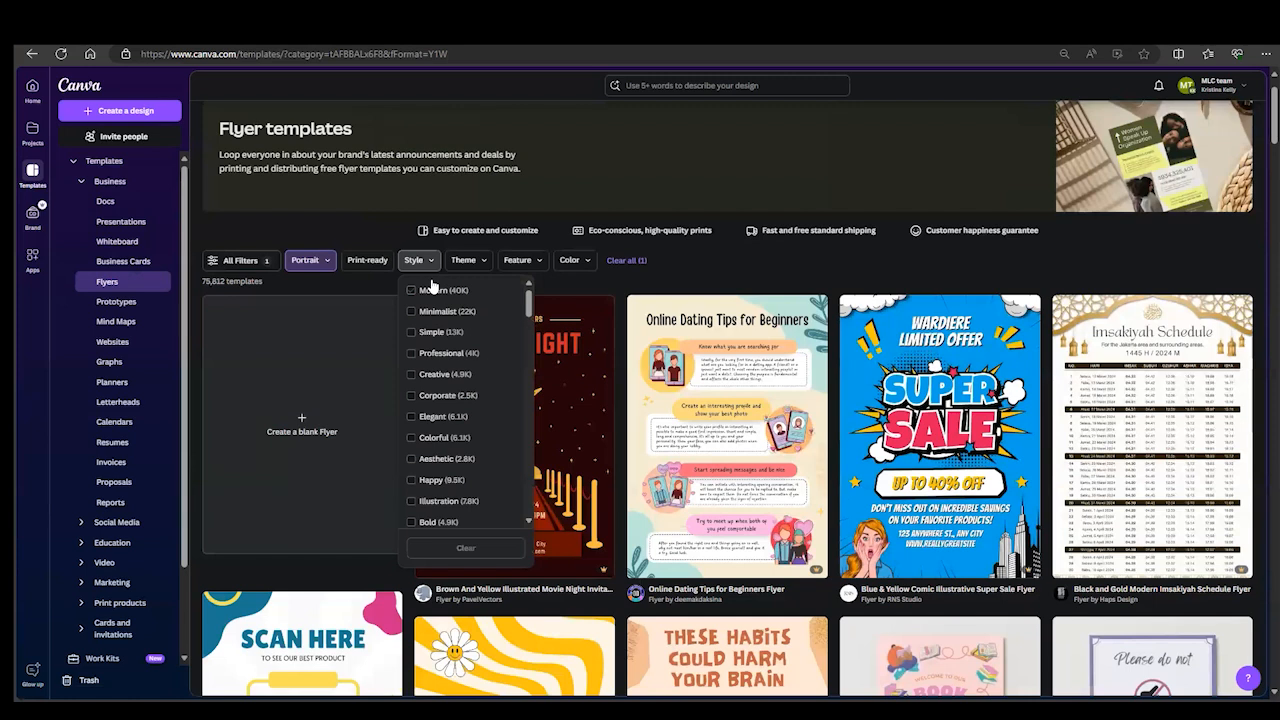
click(468, 262)
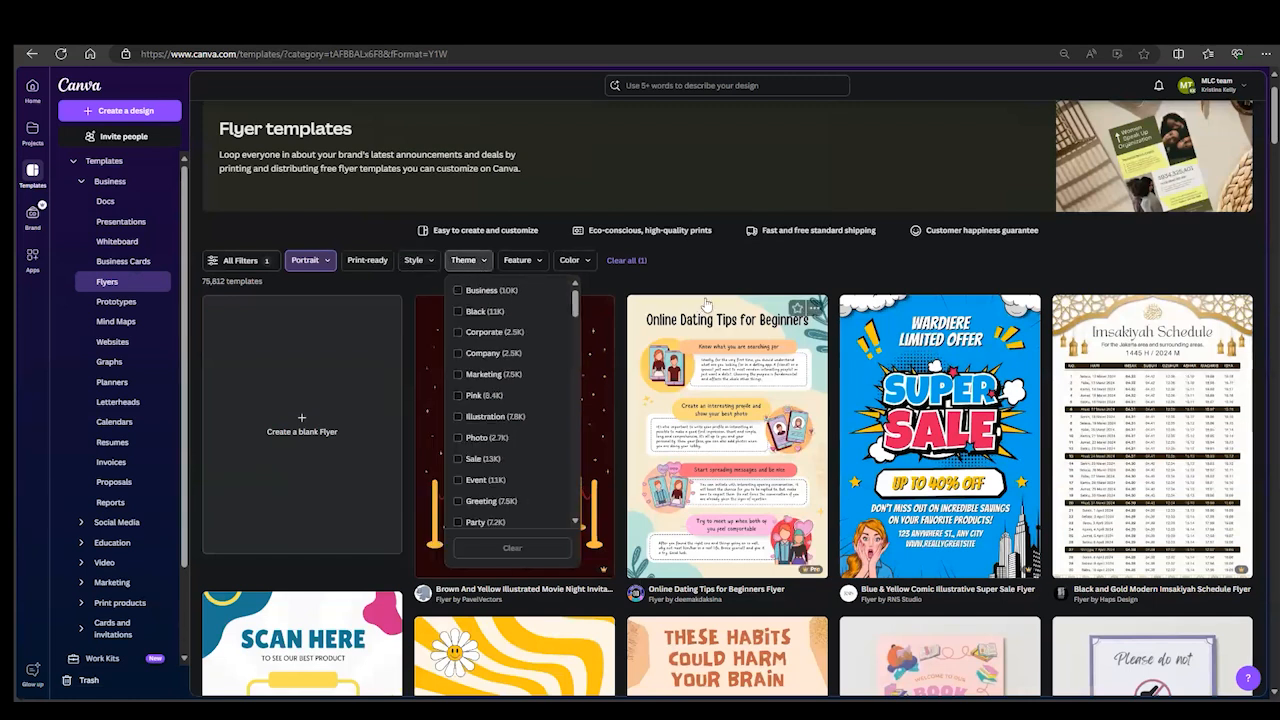
click(588, 263)
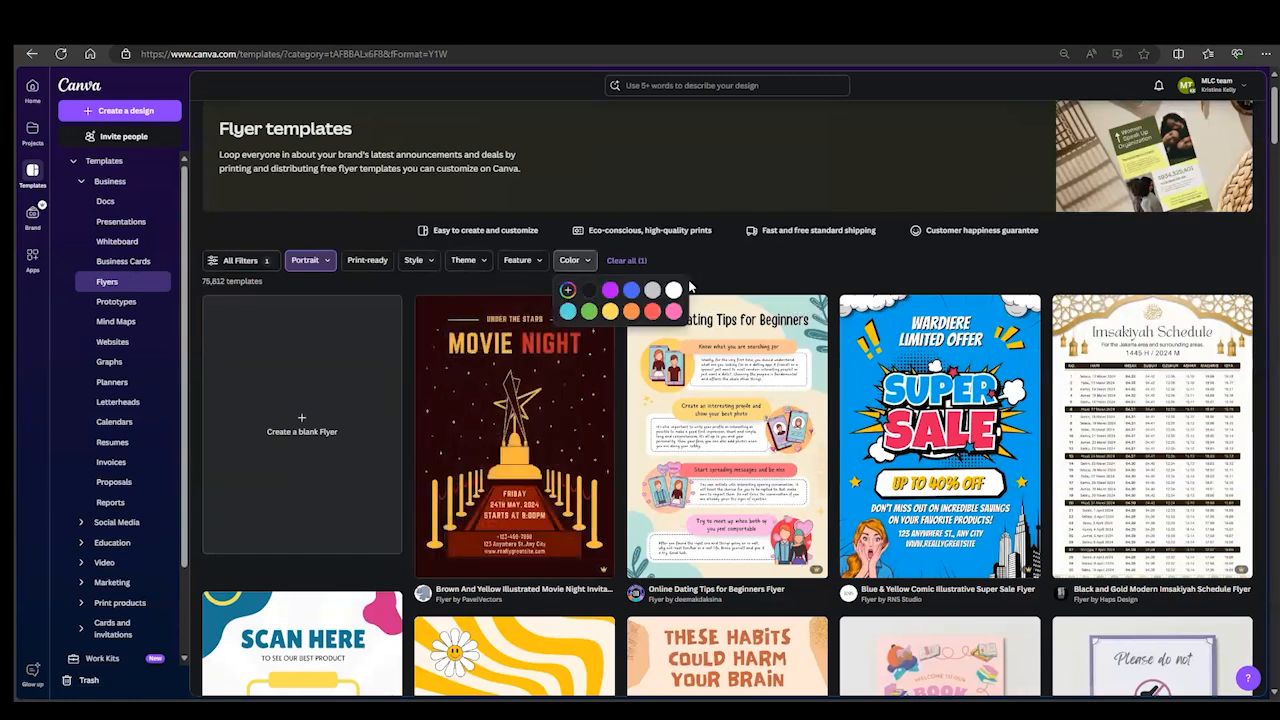
click(778, 265)
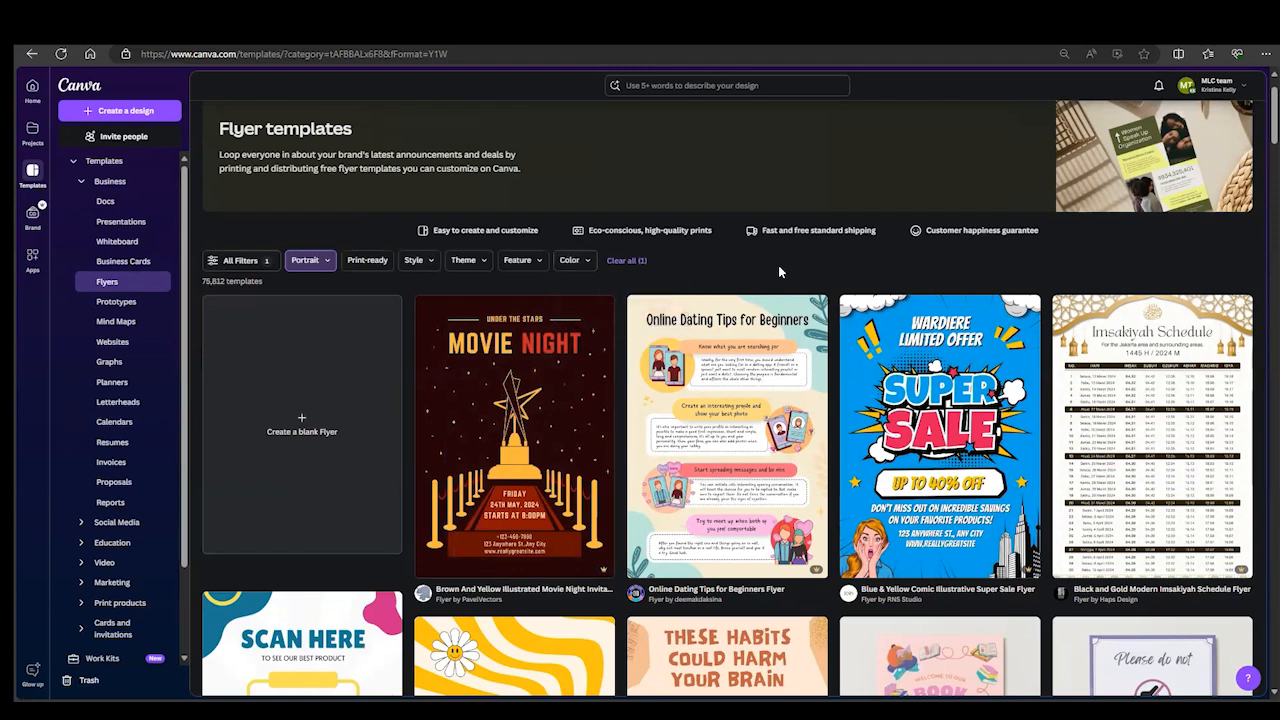
- Search the templates for "public library seniors book club flyer" using the recent search
click(654, 88)
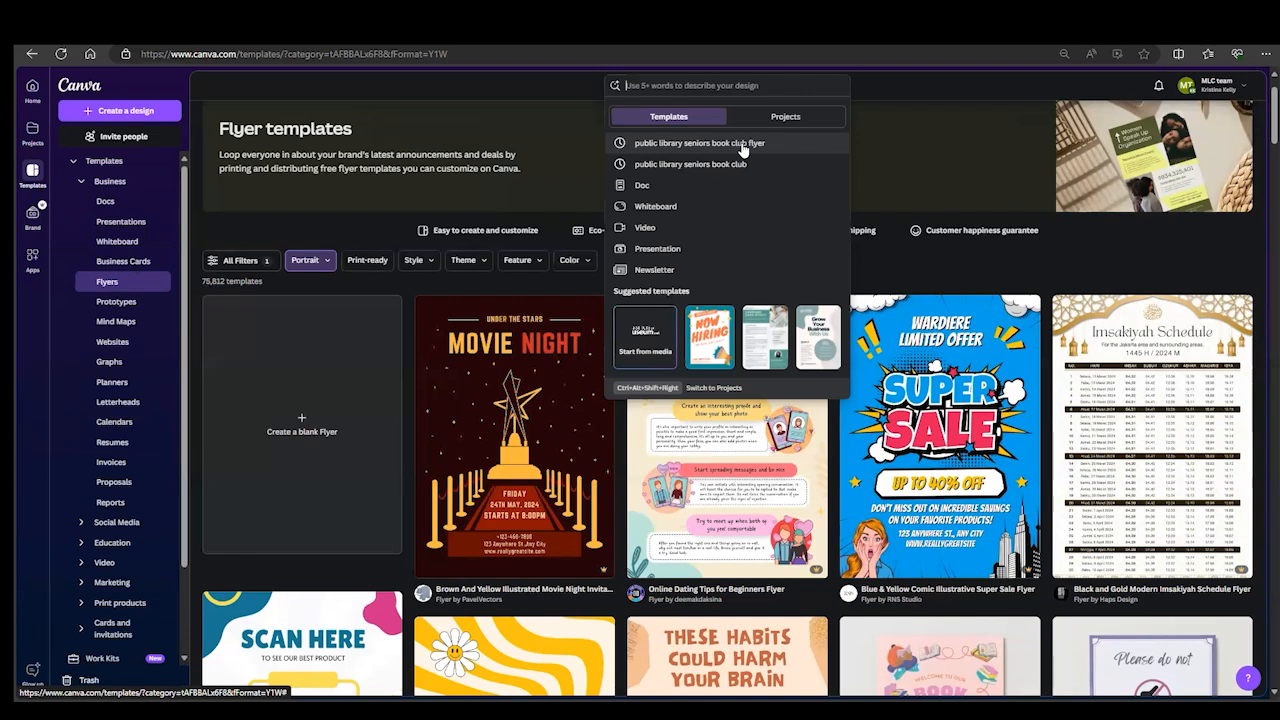
click(742, 144)
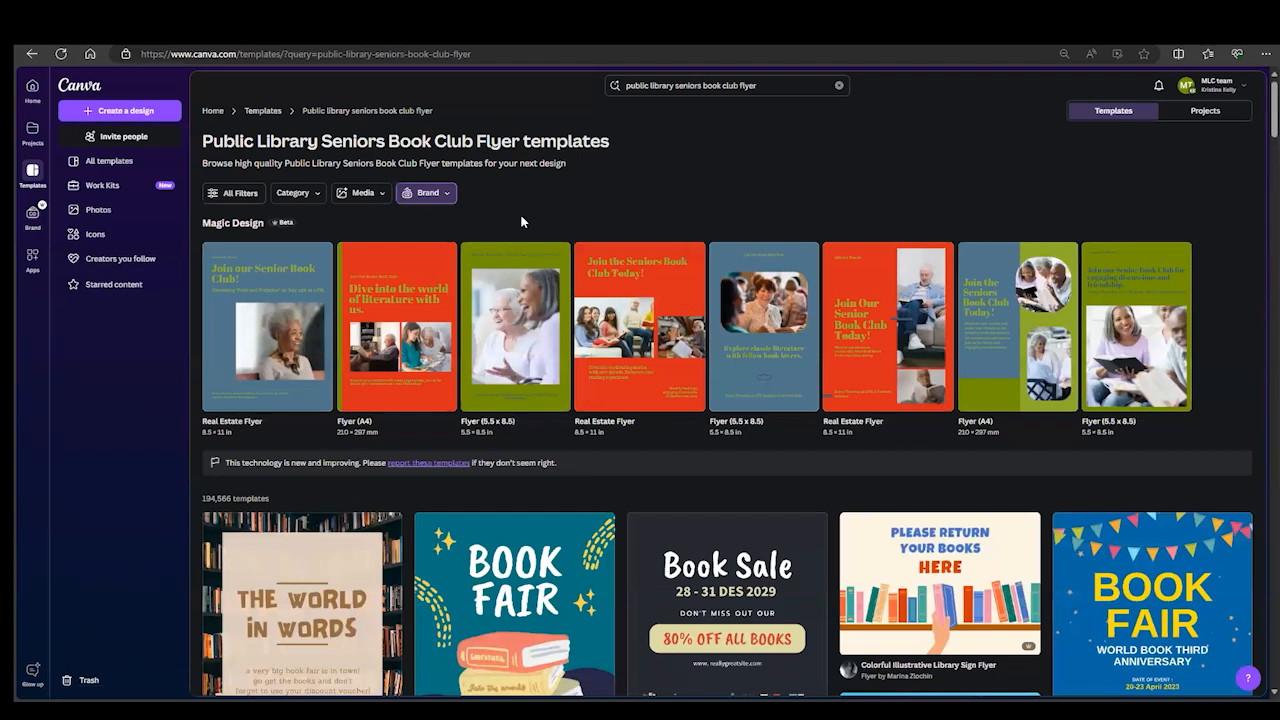
- Examine the available brand style, the Magic Design suggestions and the regular templates in the search results
click(447, 200)
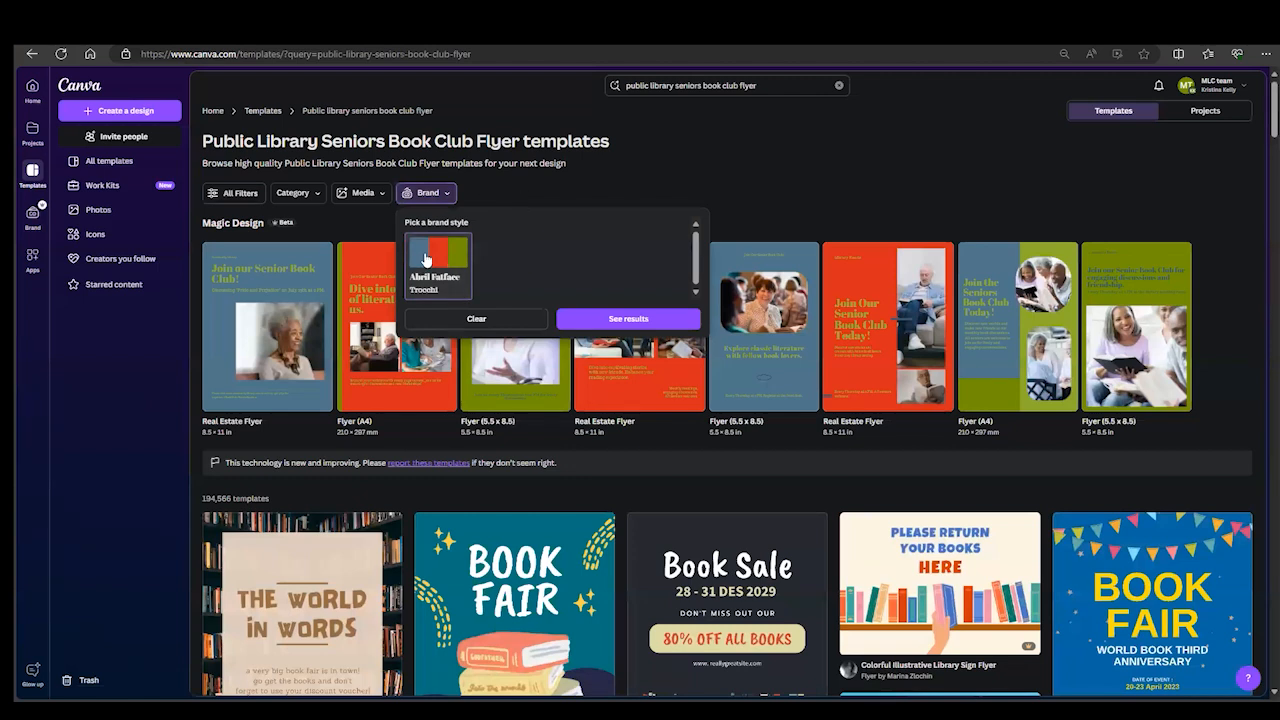
click(618, 197)
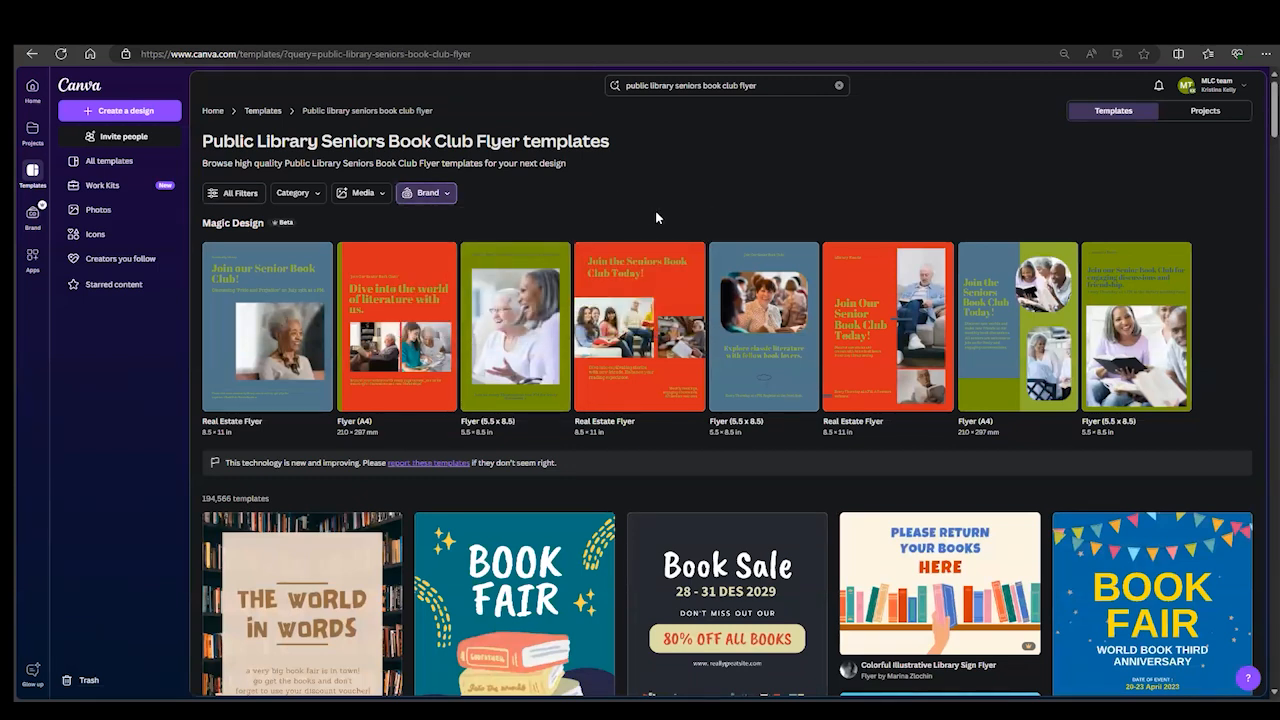
mouse_move(666, 277)
scroll(781, 443, down, 2)
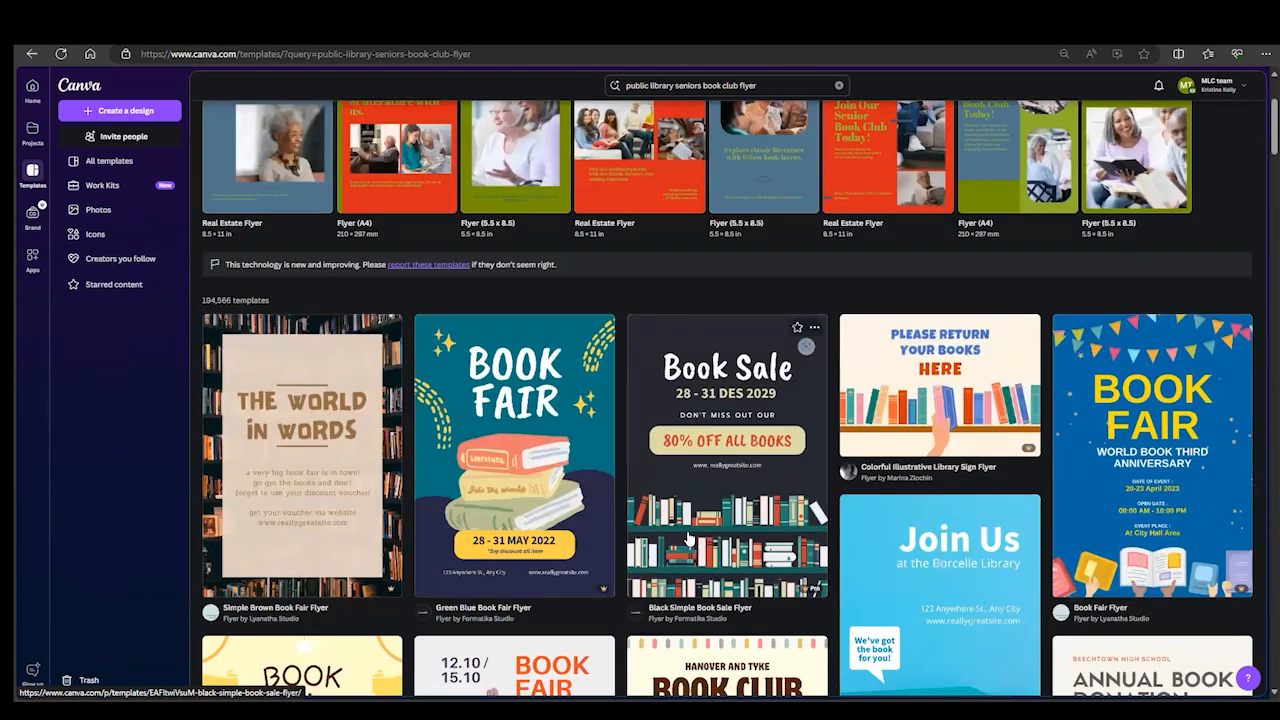
scroll(671, 529, up, 2)
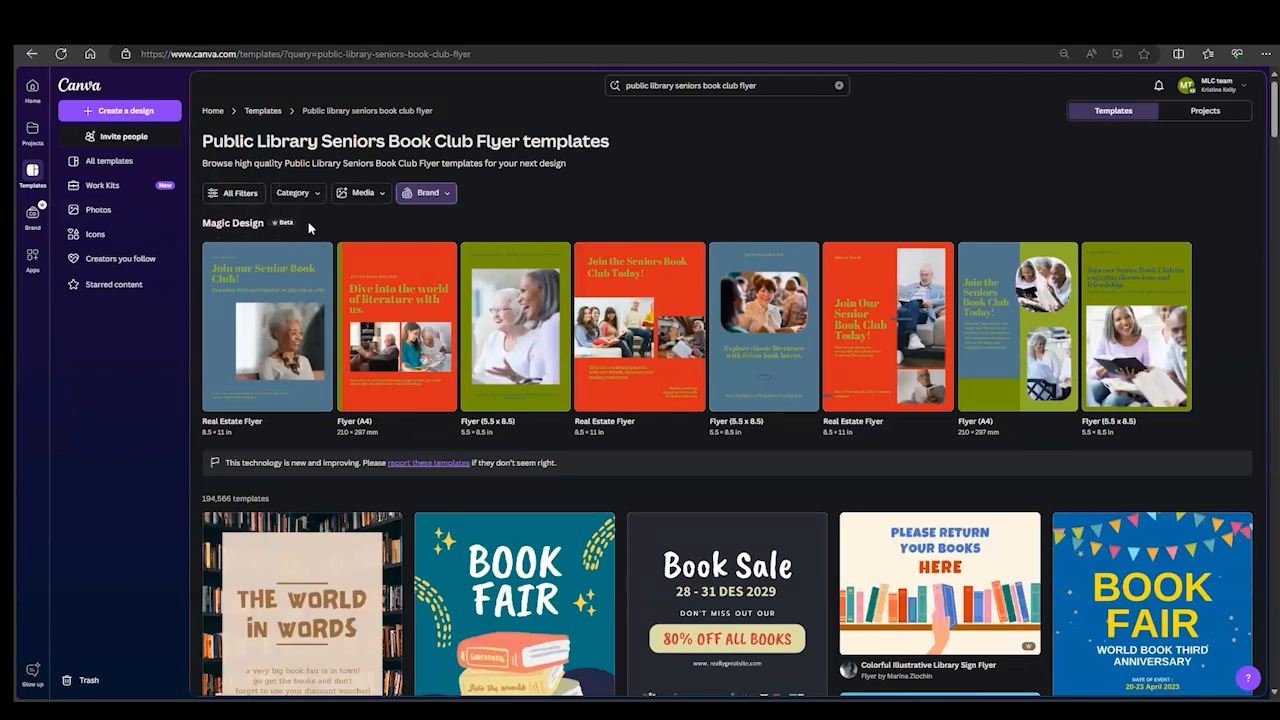
scroll(570, 535, down, 3)
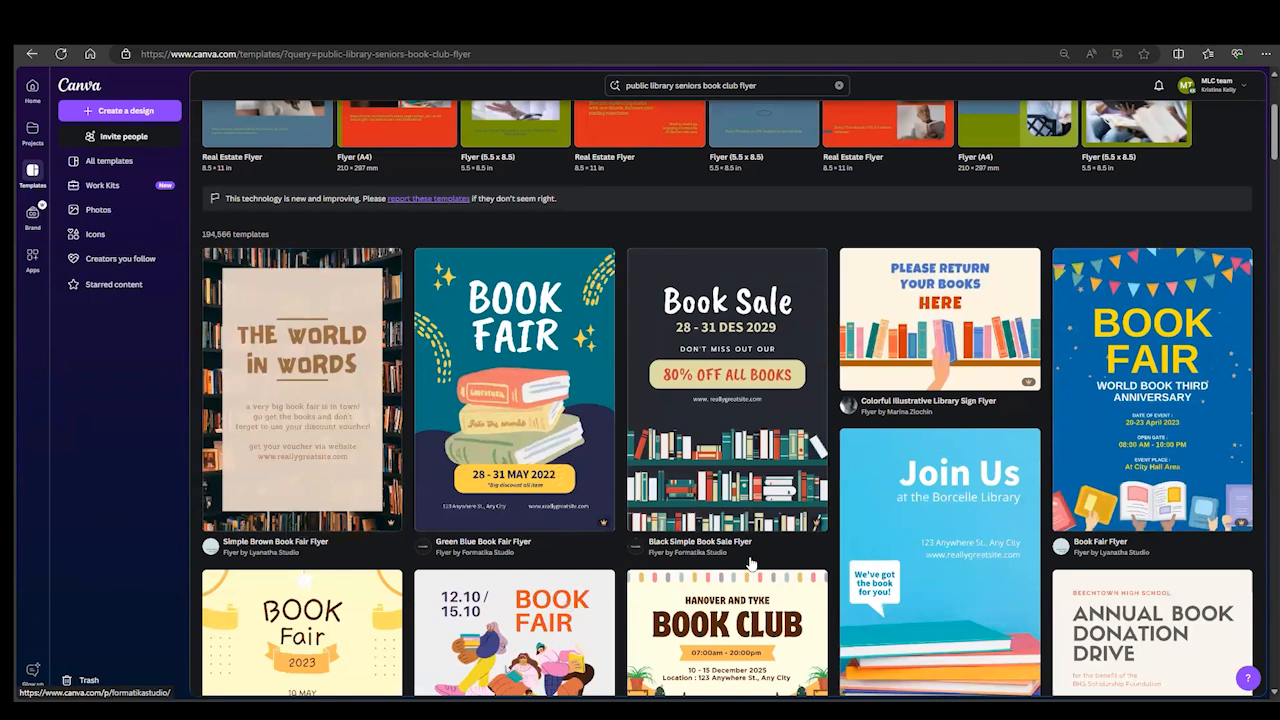
scroll(785, 560, up, 1)
scroll(790, 558, up, 2)
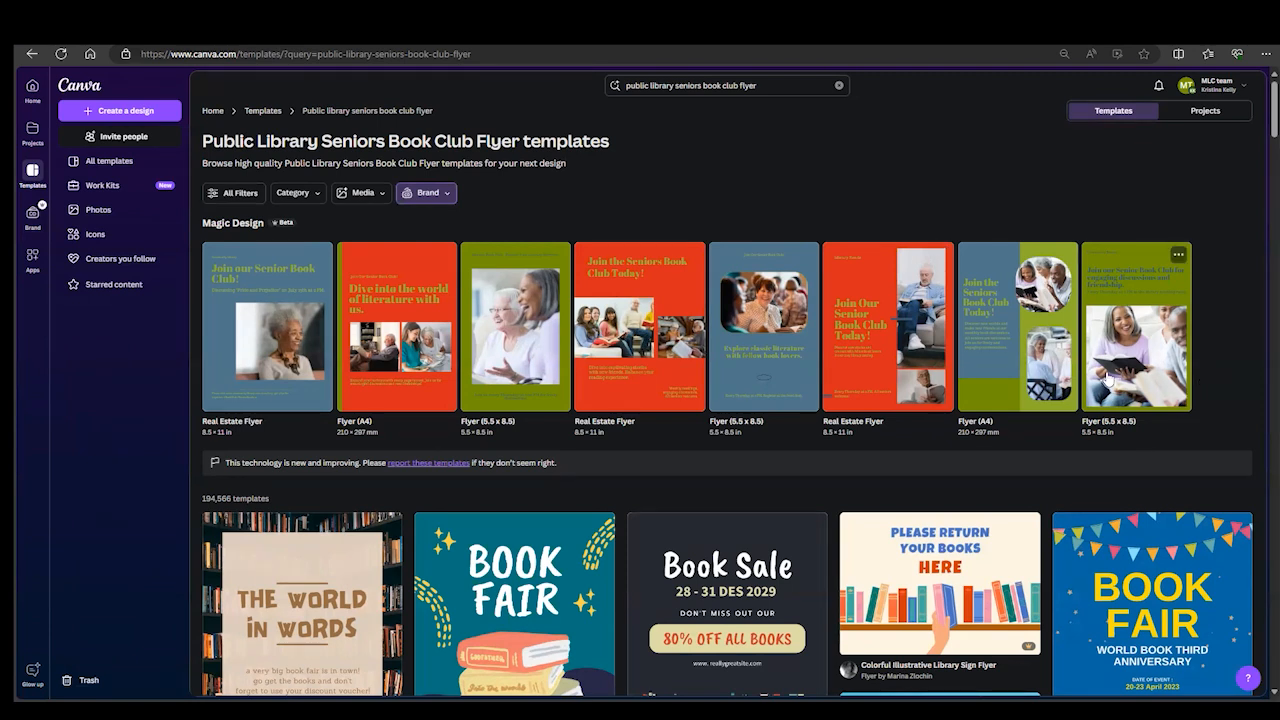
- Customize the red Magic Design template "Join Our Senior Book Club Today!" and set its page background to white
click(878, 360)
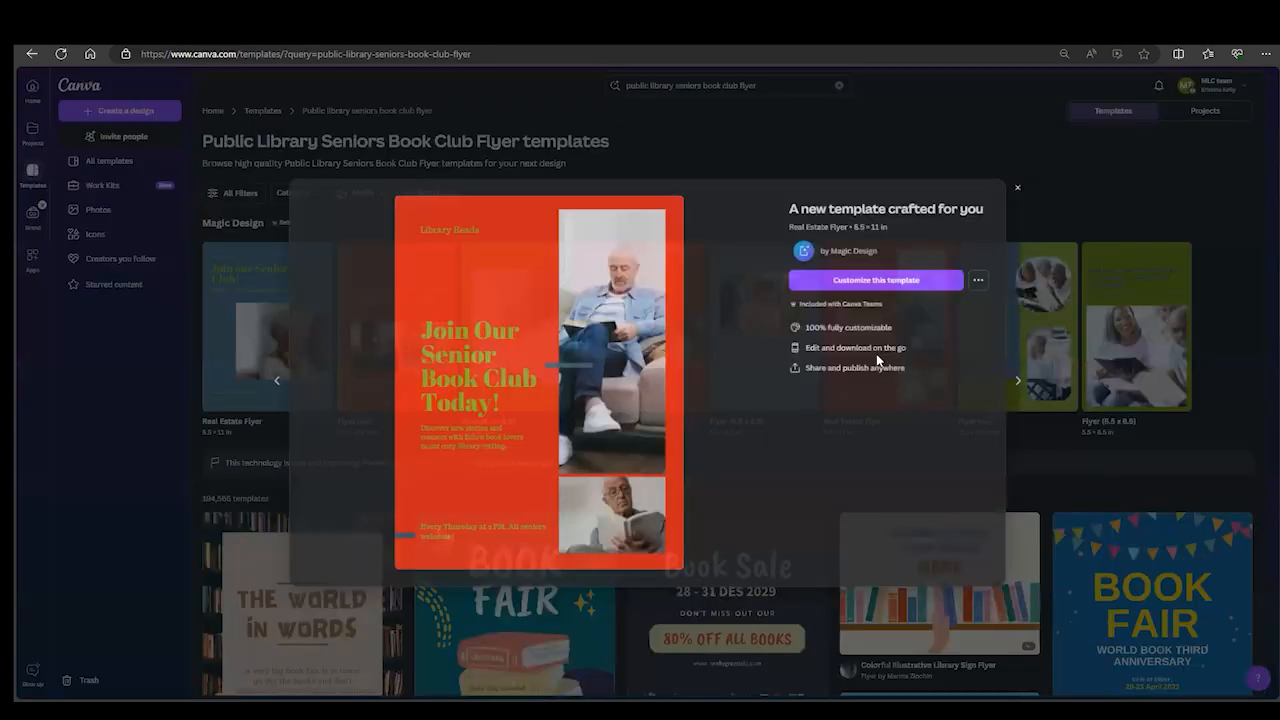
click(860, 282)
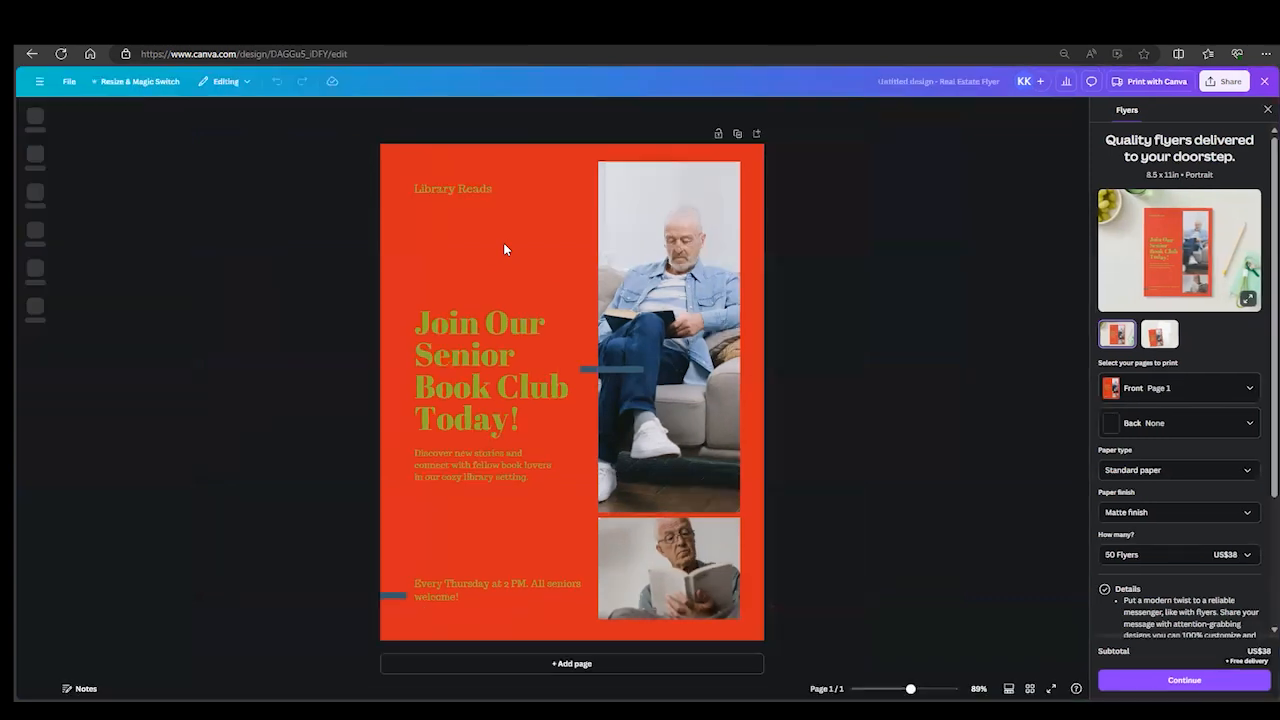
click(436, 242)
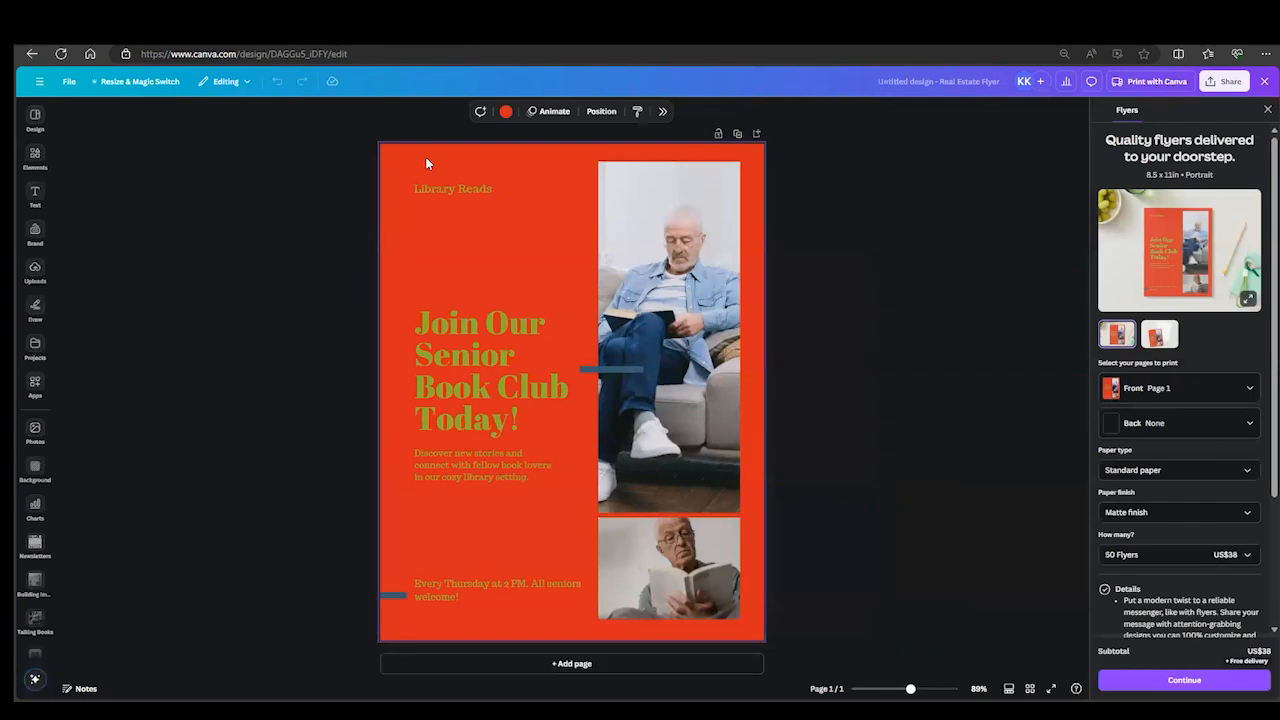
click(506, 113)
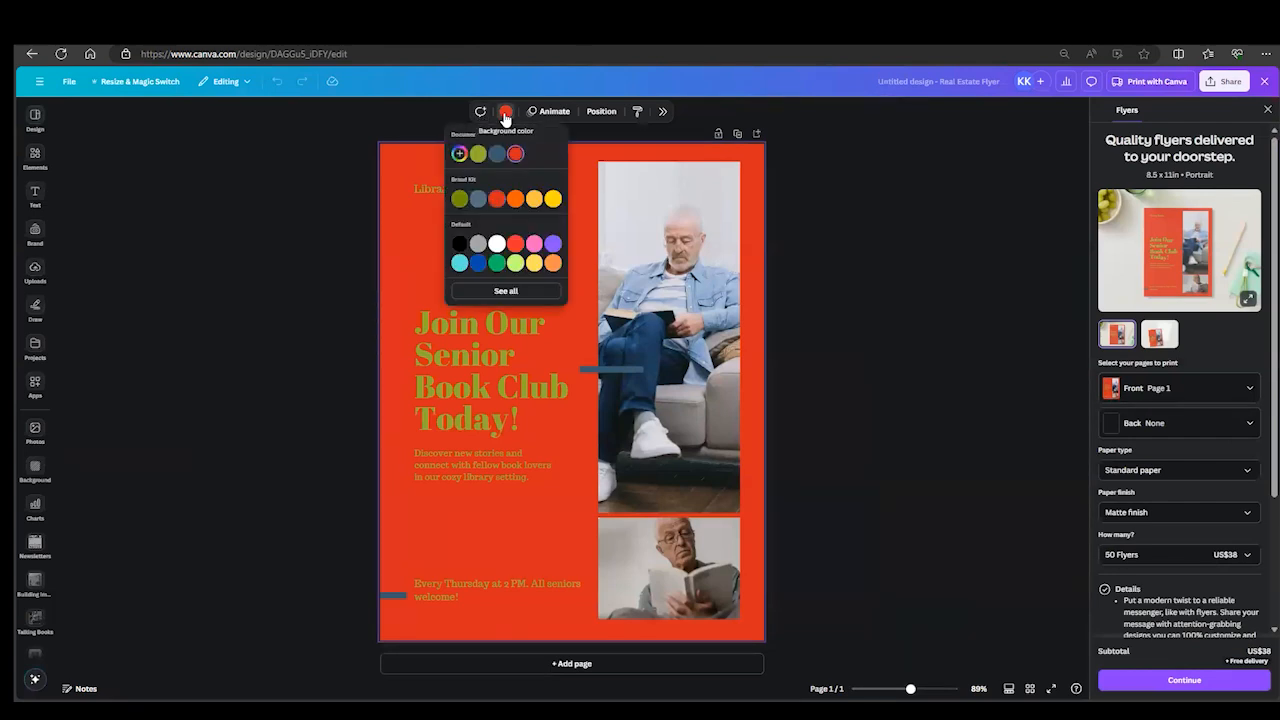
click(497, 246)
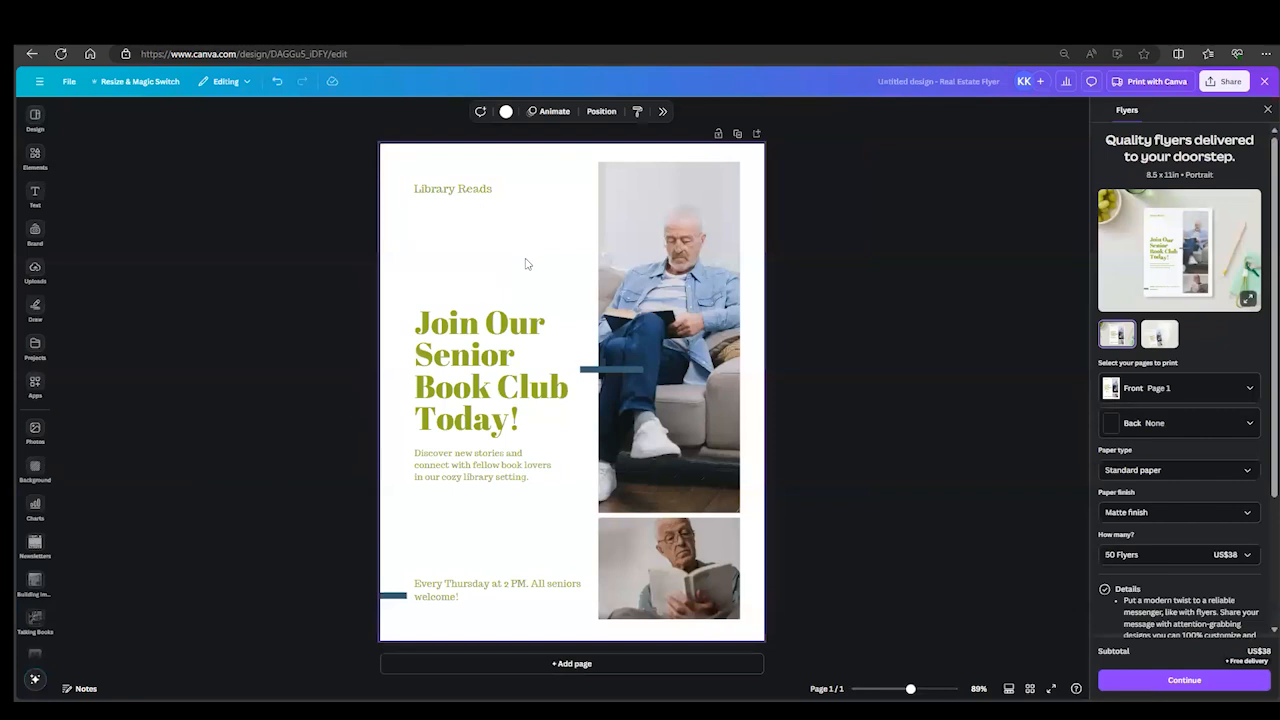
- Select the flyer's text blocks, blue lines and lower photo one by one to check that each is editable
click(480, 190)
click(463, 362)
click(466, 588)
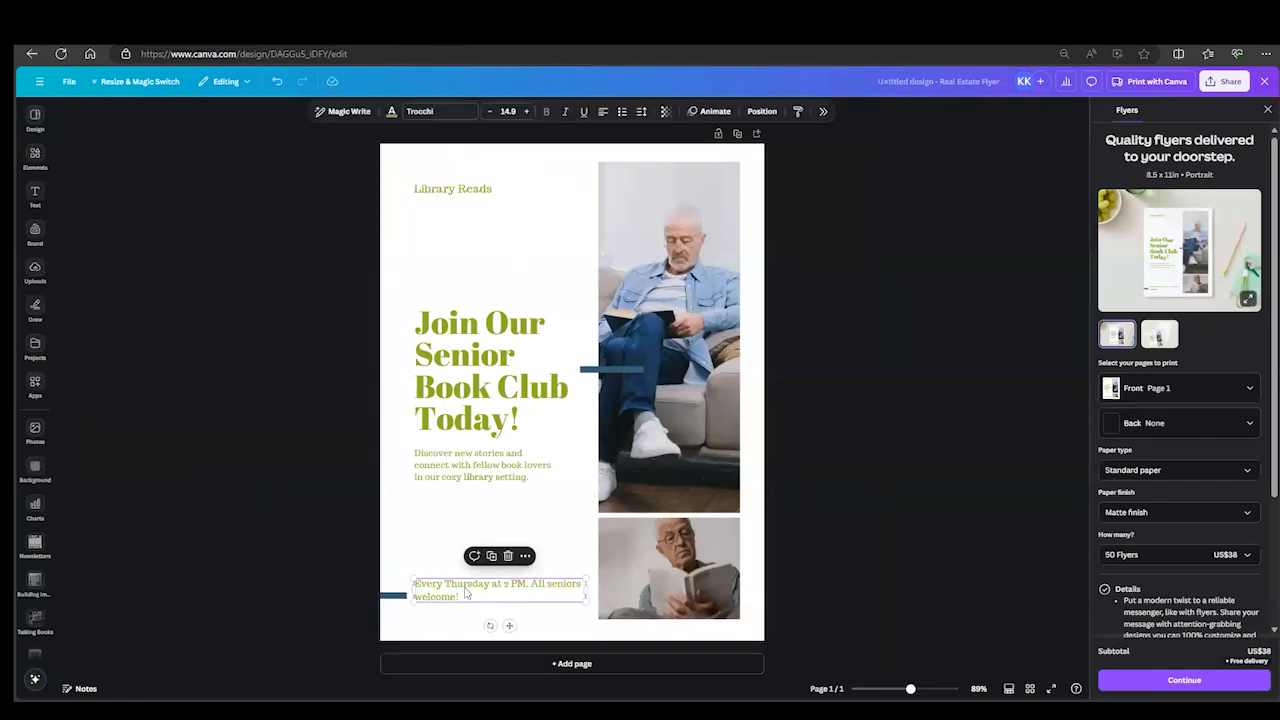
click(601, 370)
click(393, 595)
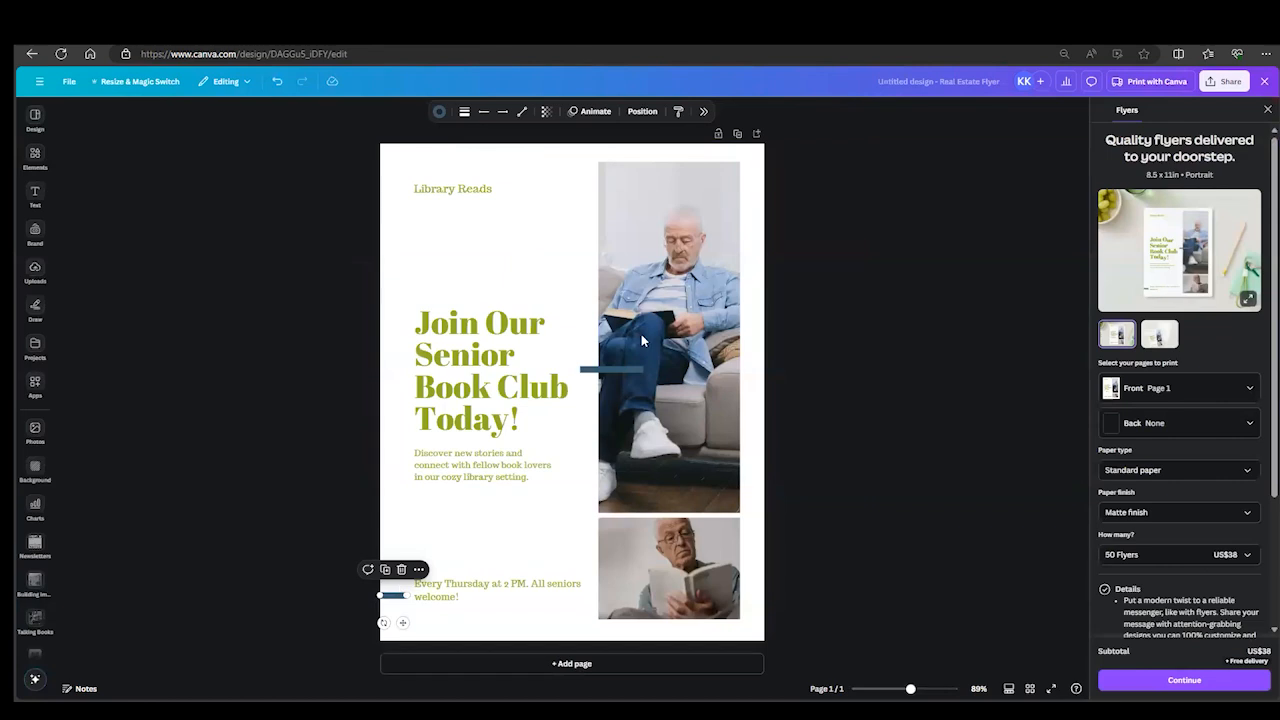
click(666, 540)
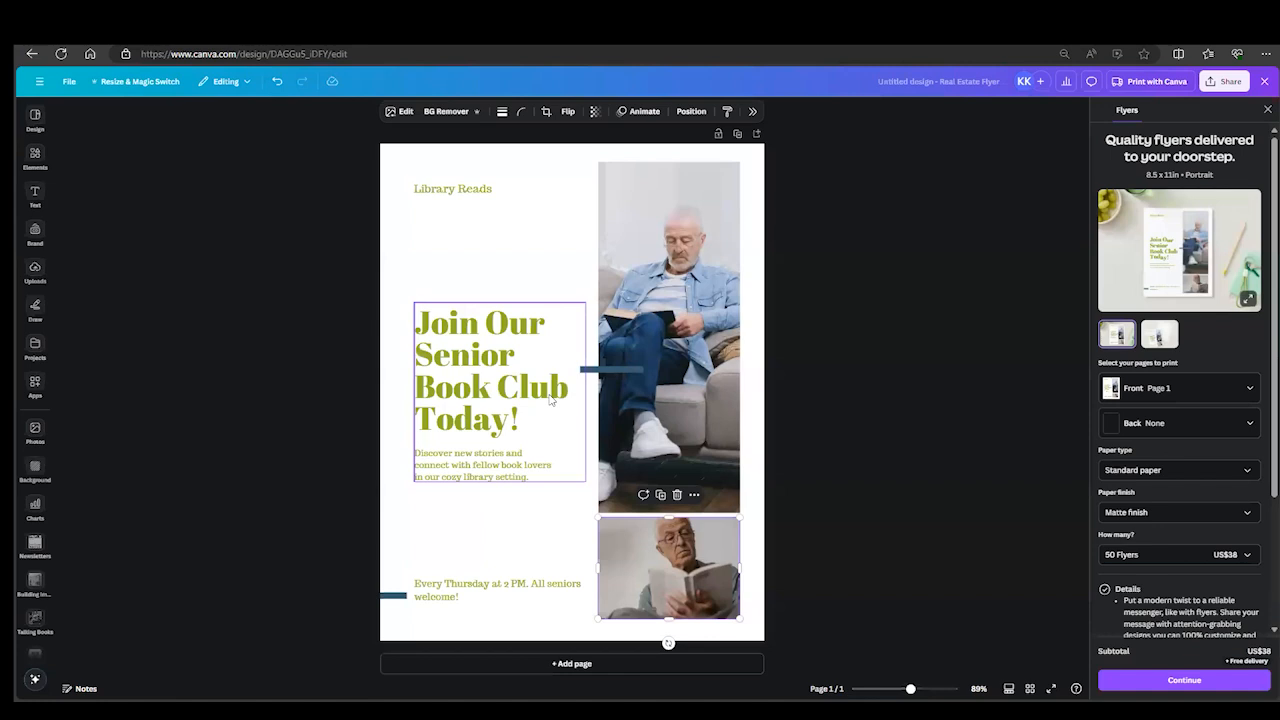
- Replace the "Library Reads" text at the top of the flyer with "MS Library Commission"
click(447, 196)
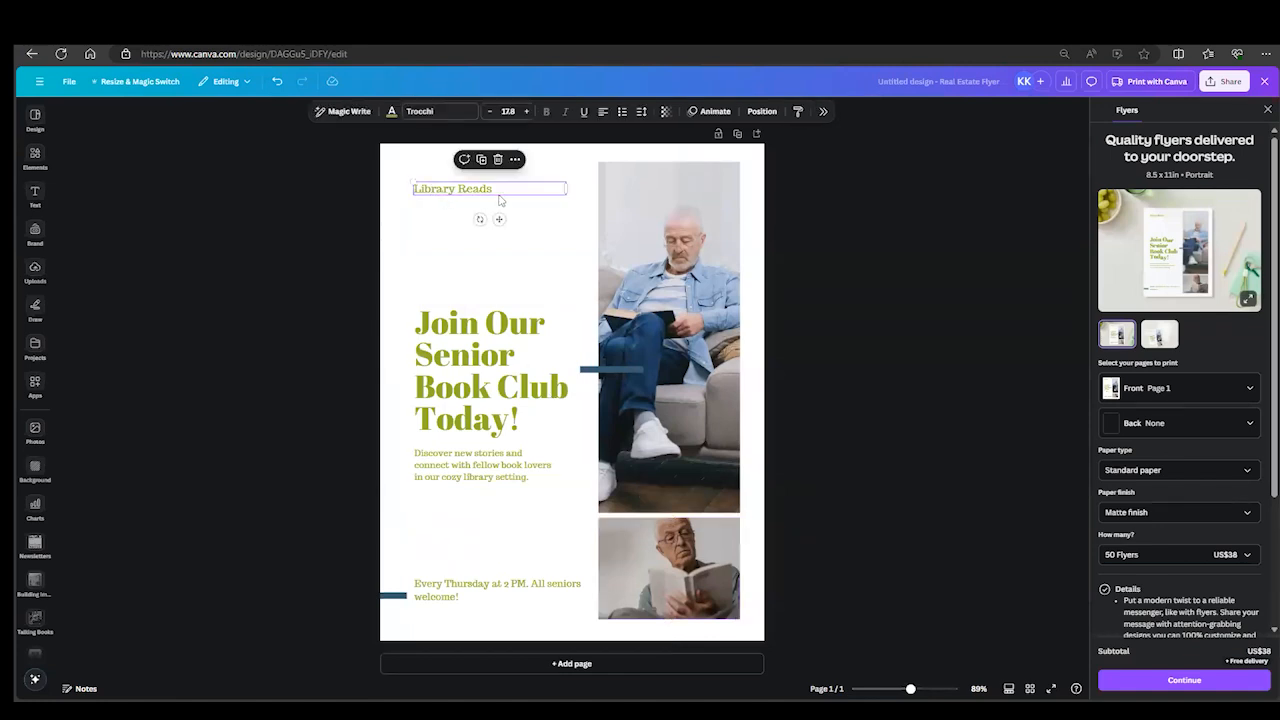
click(494, 188)
drag(500, 188, 397, 197)
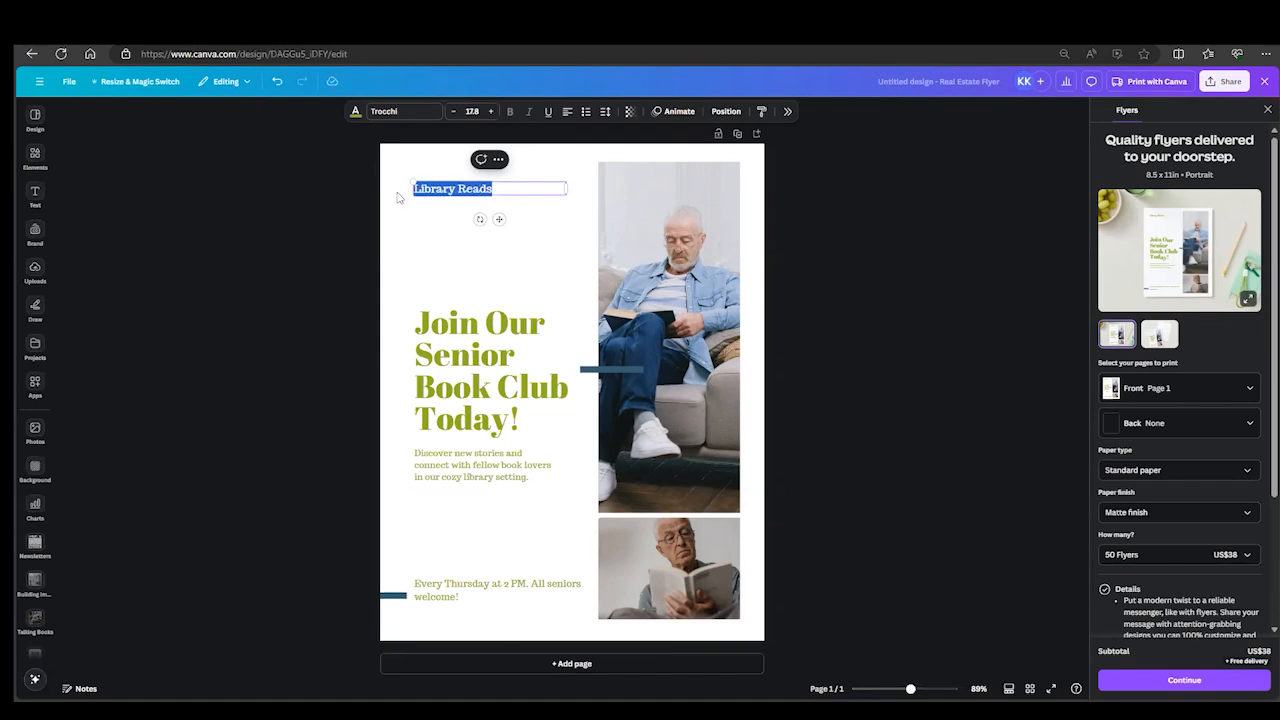
text(MS L)
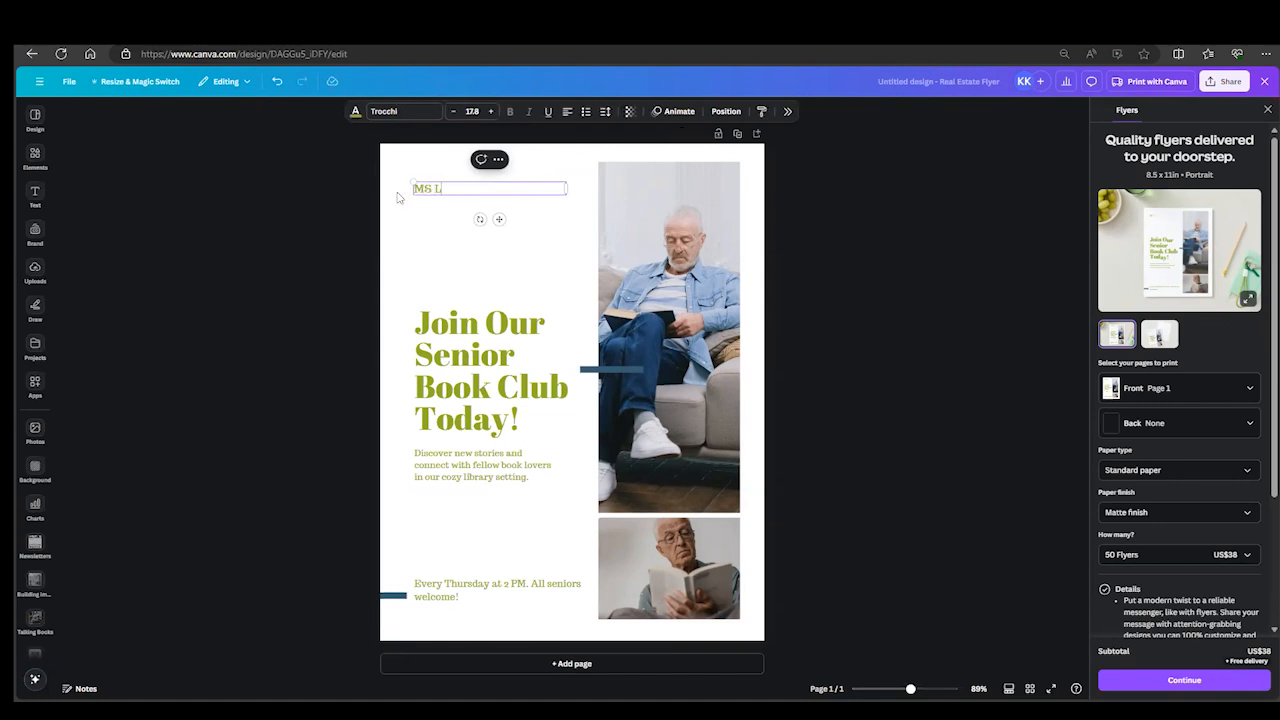
text(ibrary Commission)
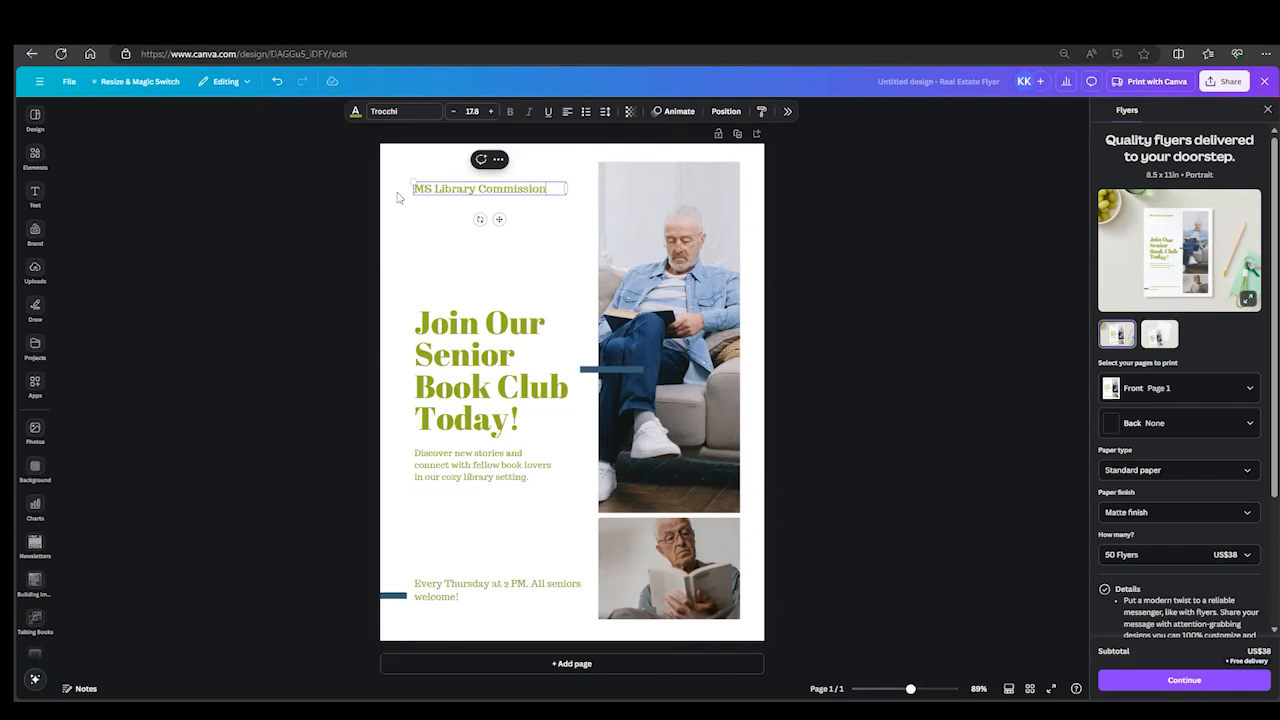
click(440, 242)
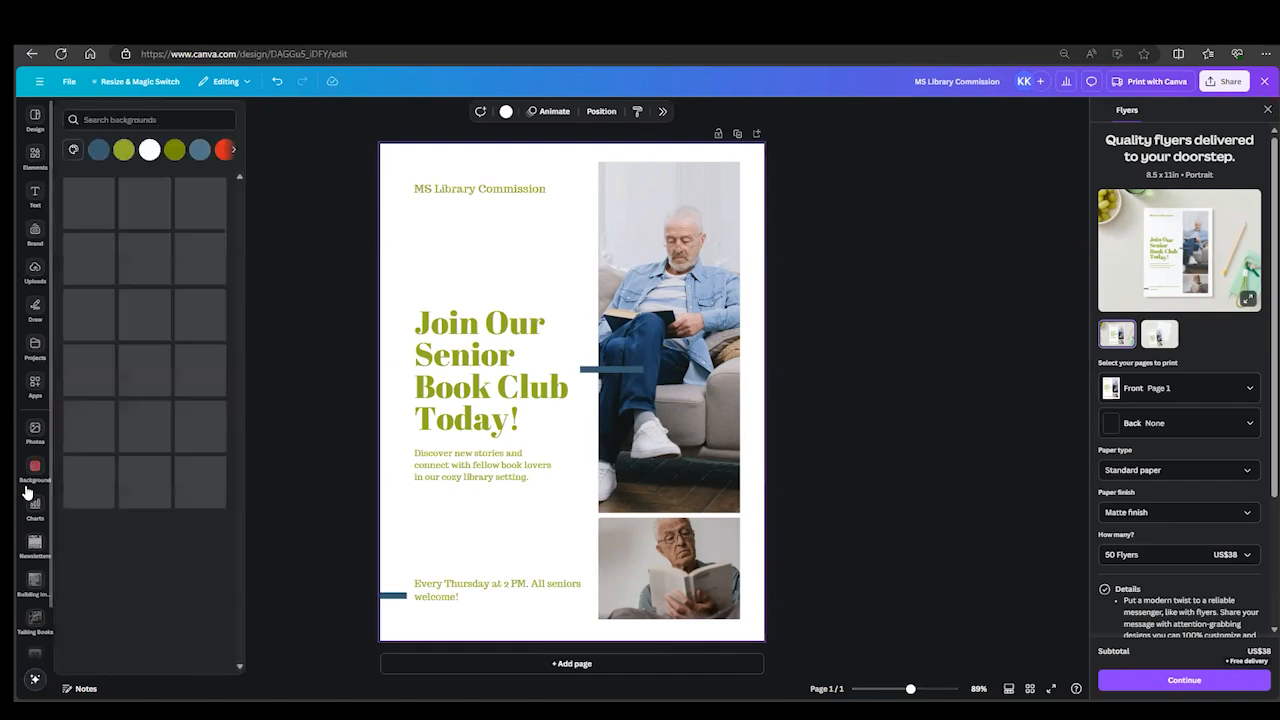
- Add the full-color Mississippi Library Commission logo from the logos folder, scaled down and placed between the organization name and the headline
scroll(35, 640, down, 2)
click(33, 652)
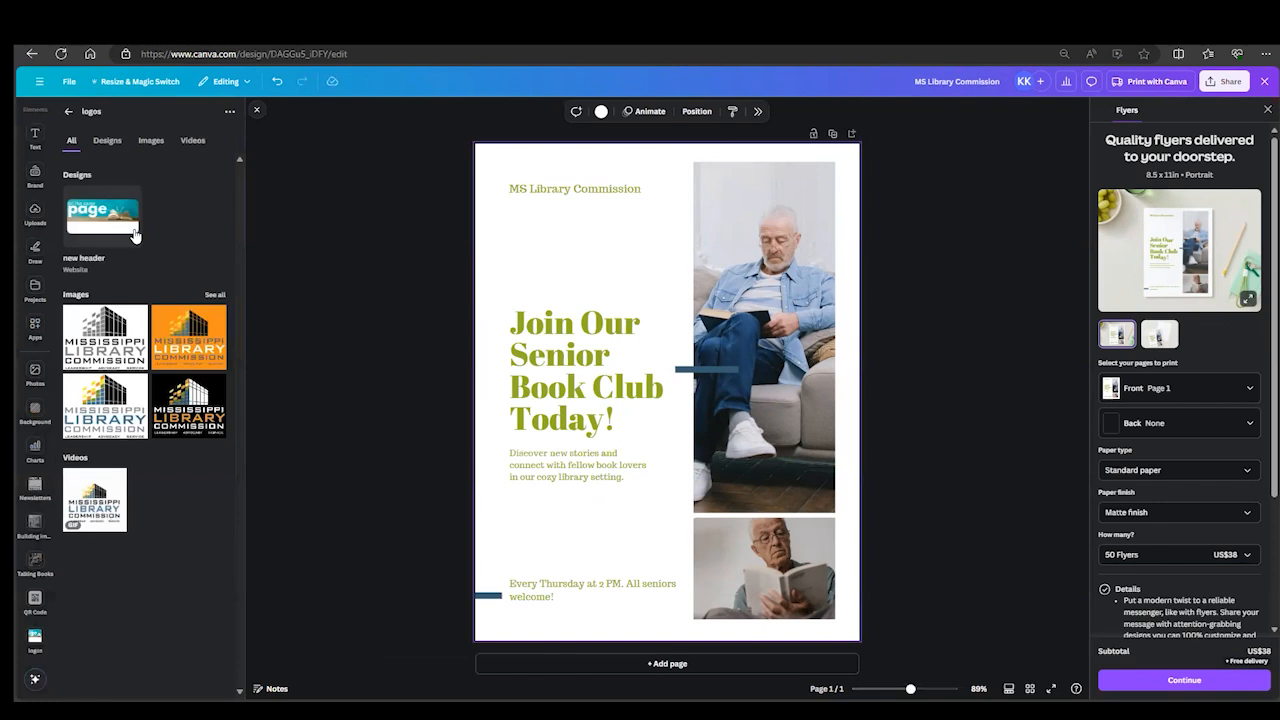
click(151, 140)
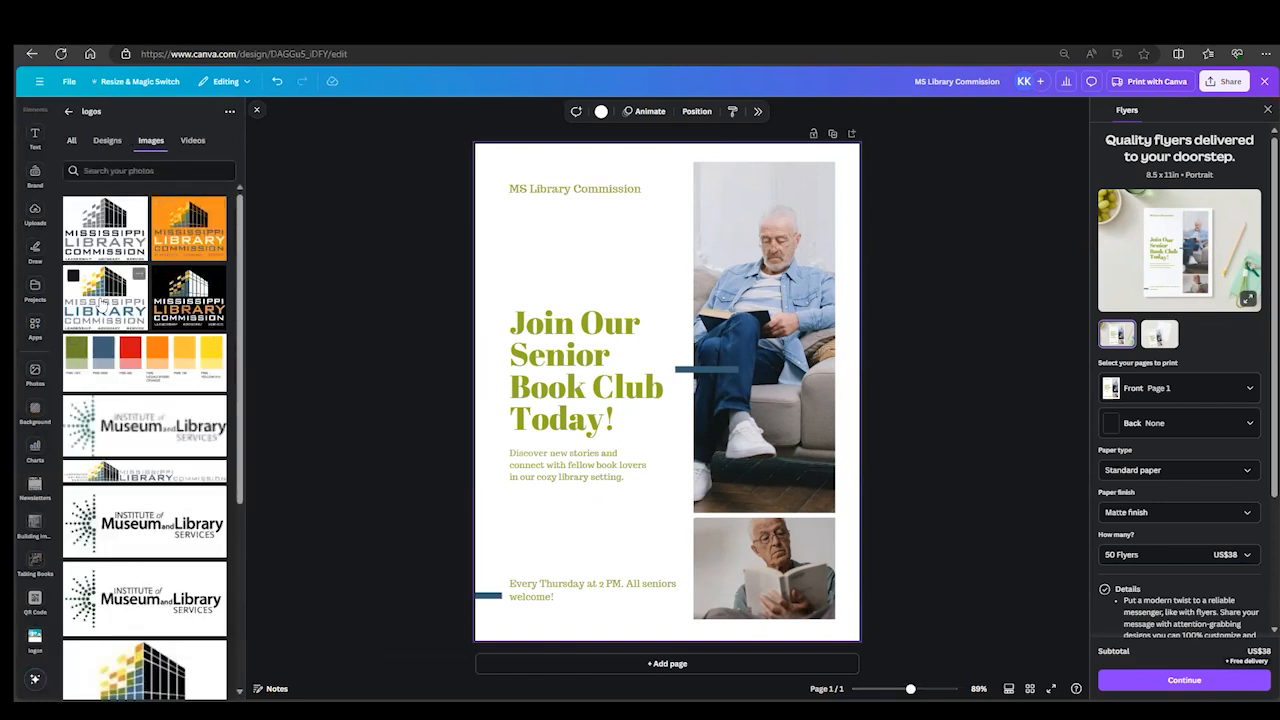
drag(104, 302, 684, 285)
drag(732, 408, 586, 298)
drag(539, 260, 596, 259)
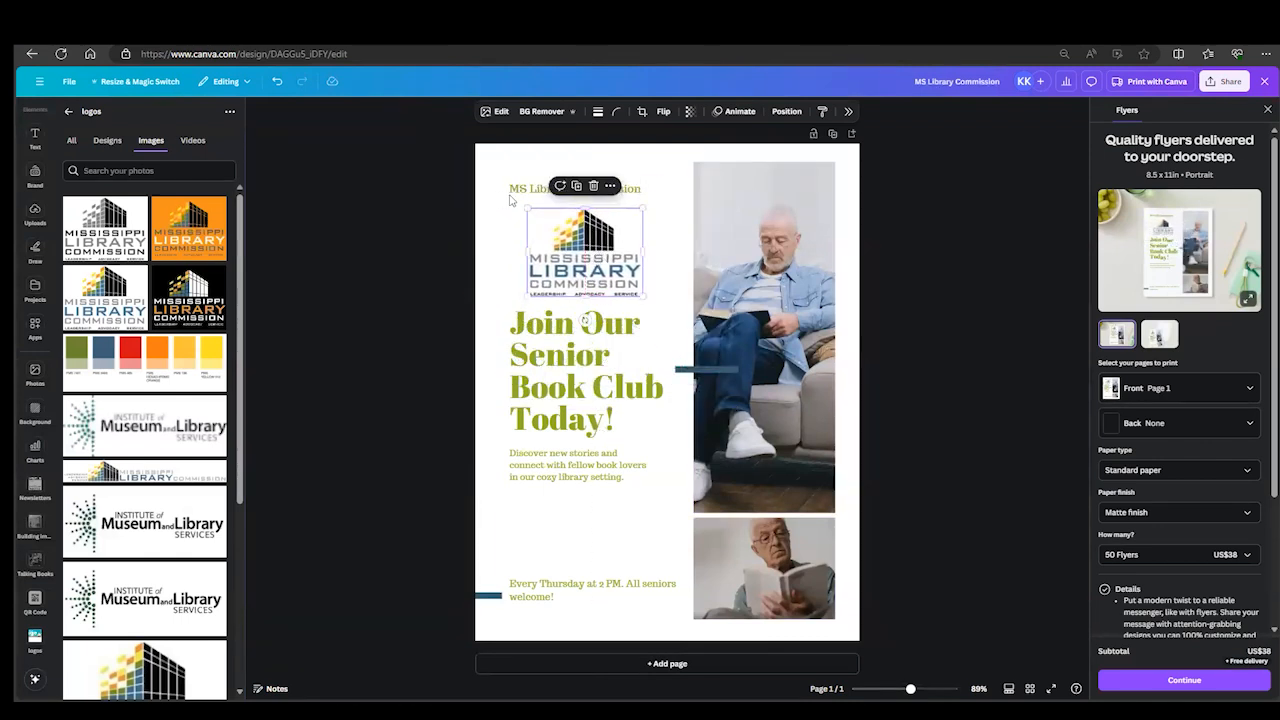
click(665, 266)
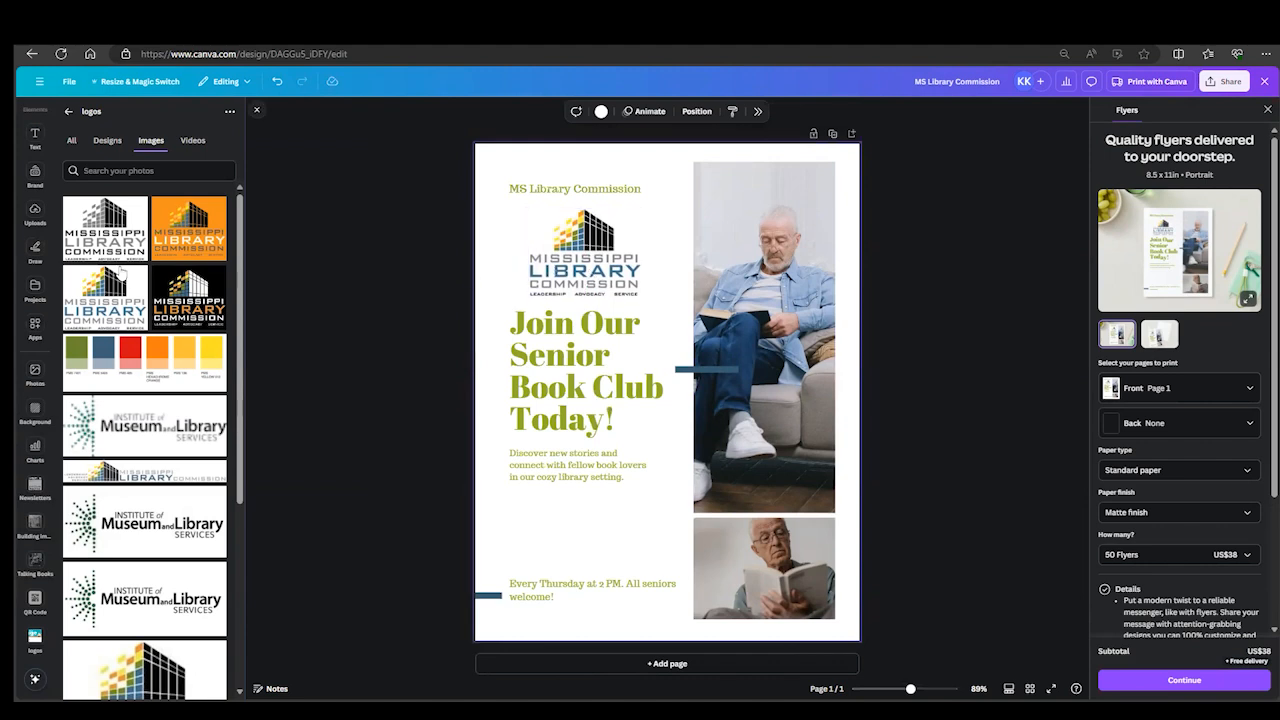
scroll(34, 275, up, 1)
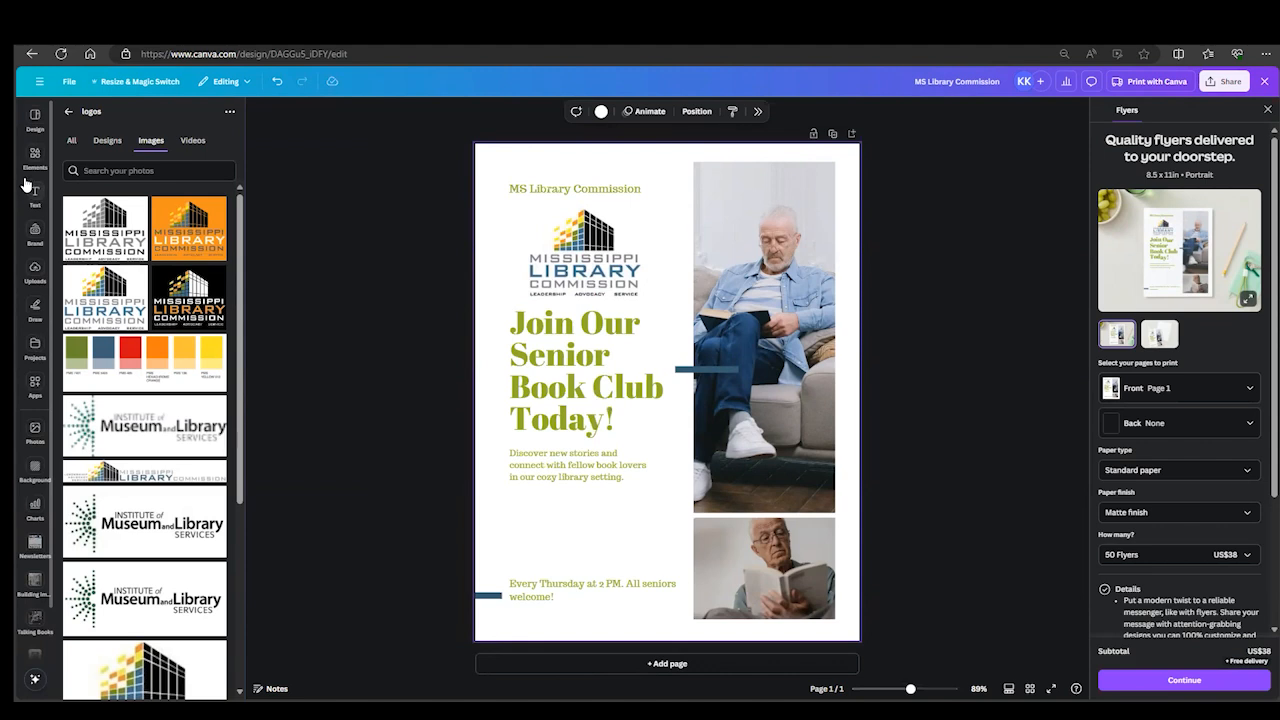
- Delete the "MS Library Commission" text above the logo
click(36, 276)
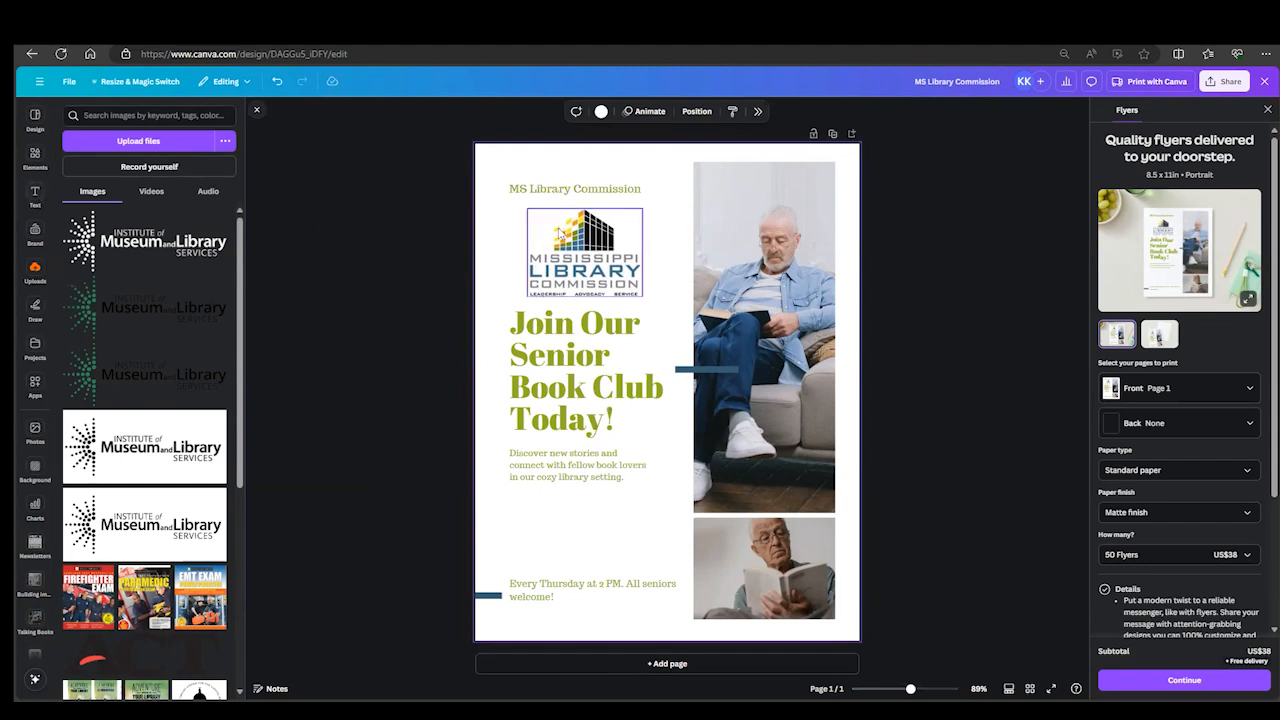
click(591, 196)
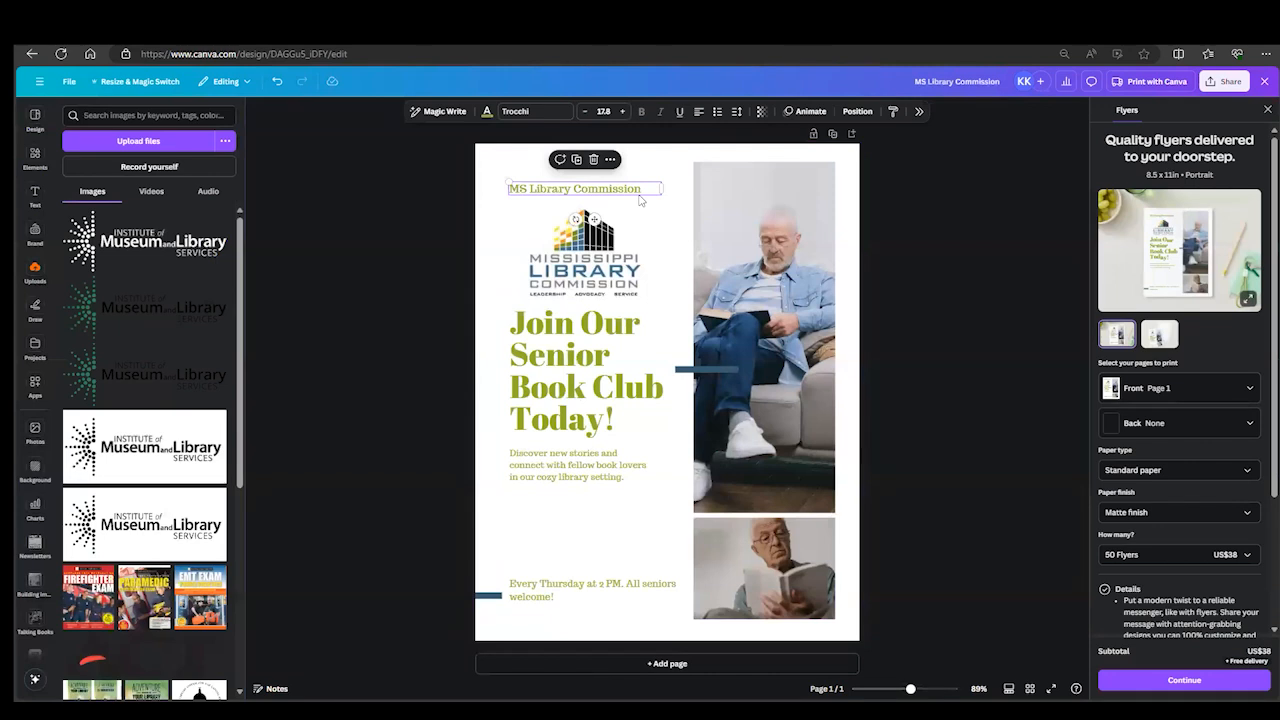
click(594, 160)
- Move the Mississippi Library Commission logo up, aligning it with the large photo's top edge and centering it over the headline
drag(595, 270, 573, 244)
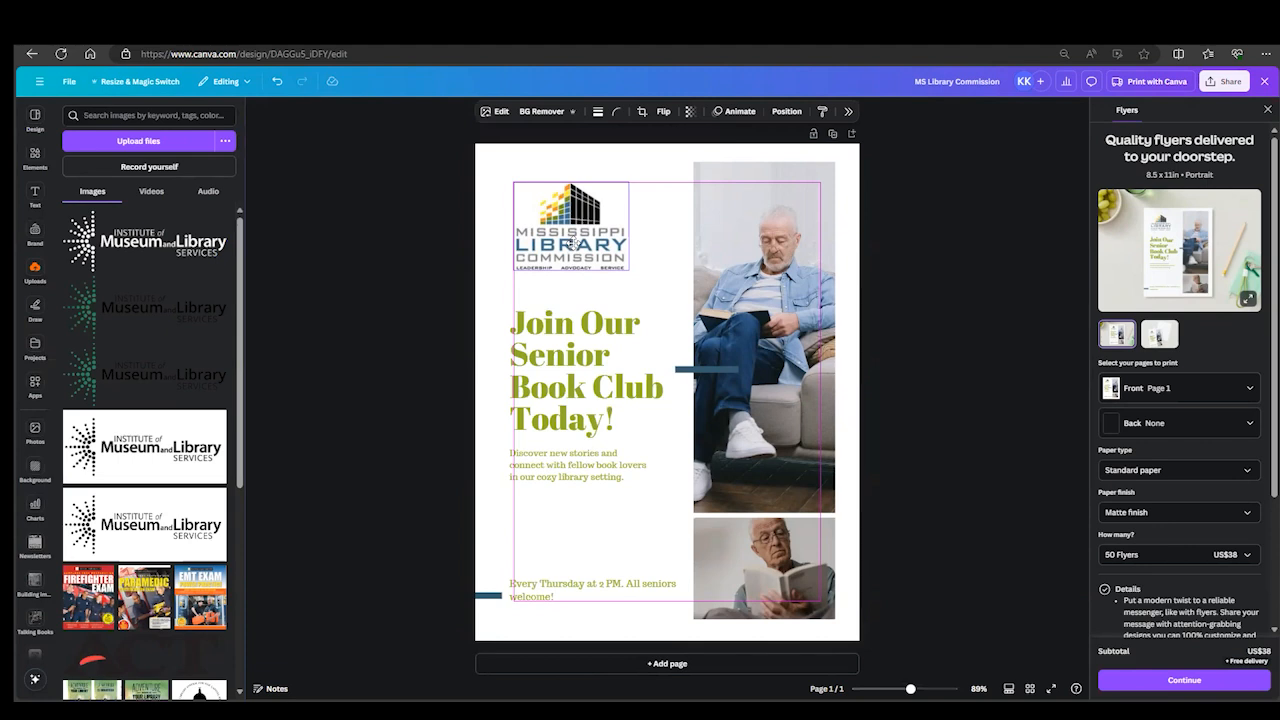
drag(572, 241, 670, 249)
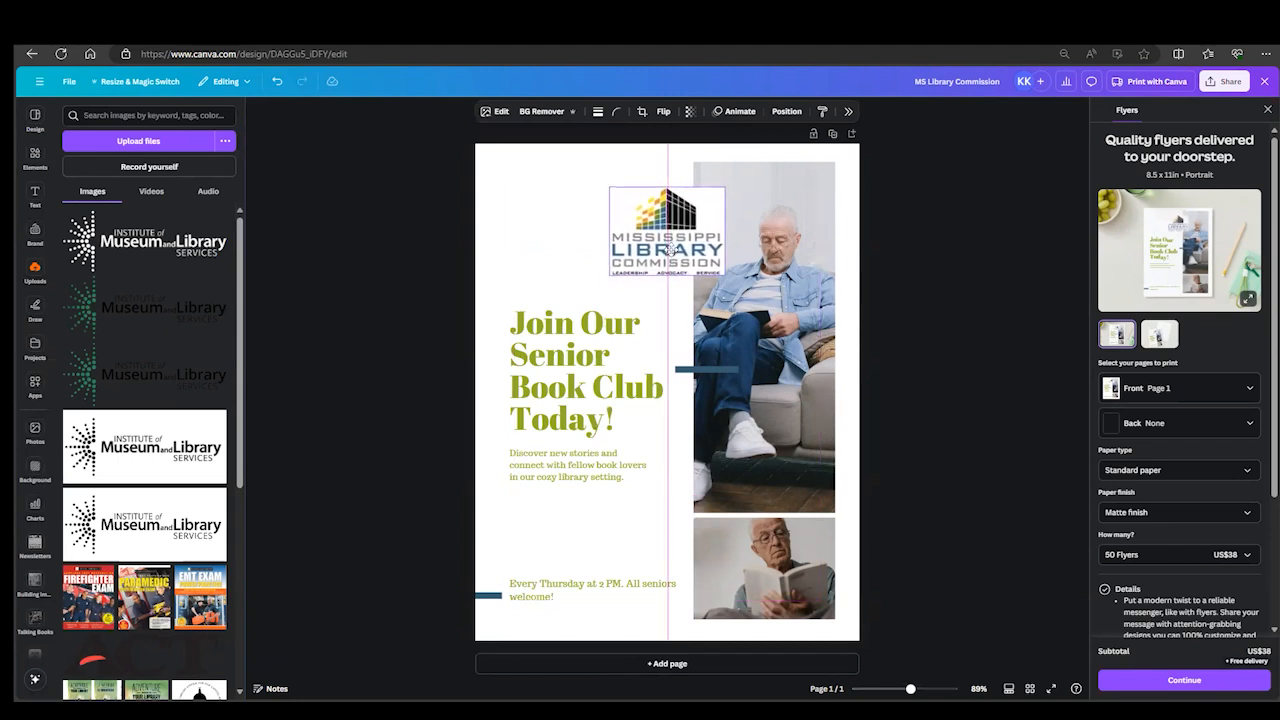
drag(670, 249, 598, 270)
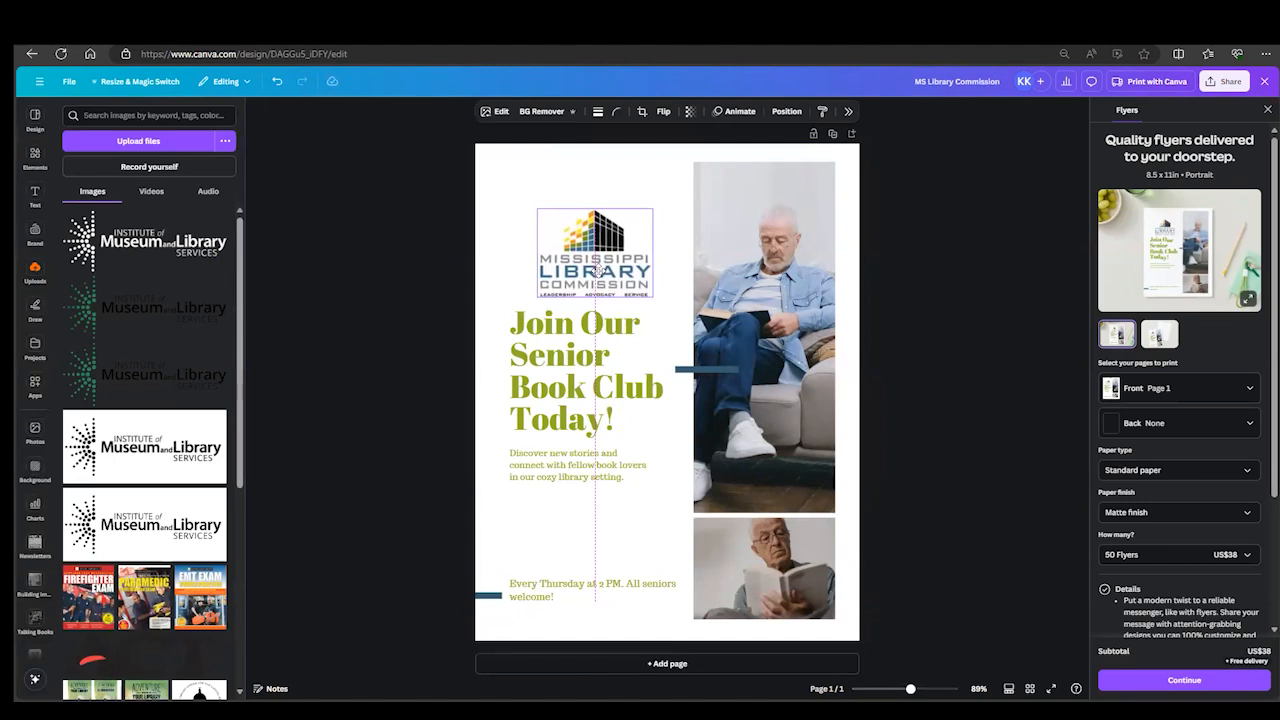
drag(597, 270, 599, 226)
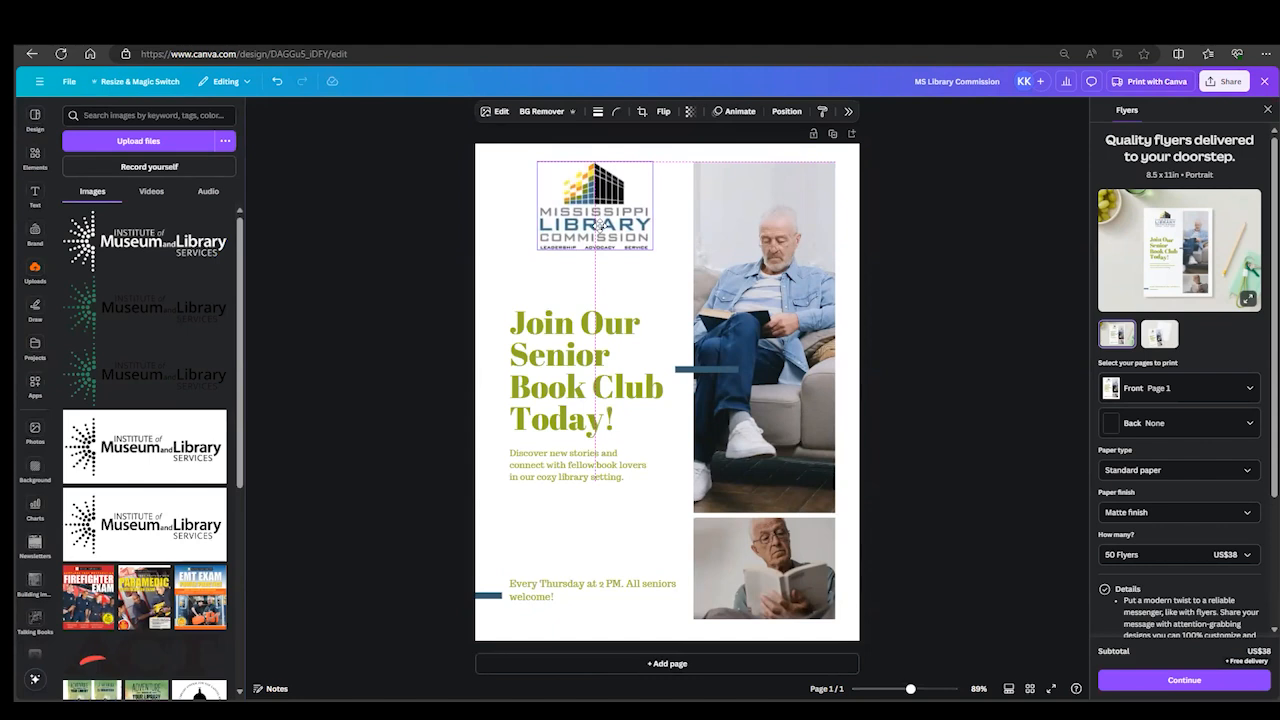
drag(599, 226, 599, 226)
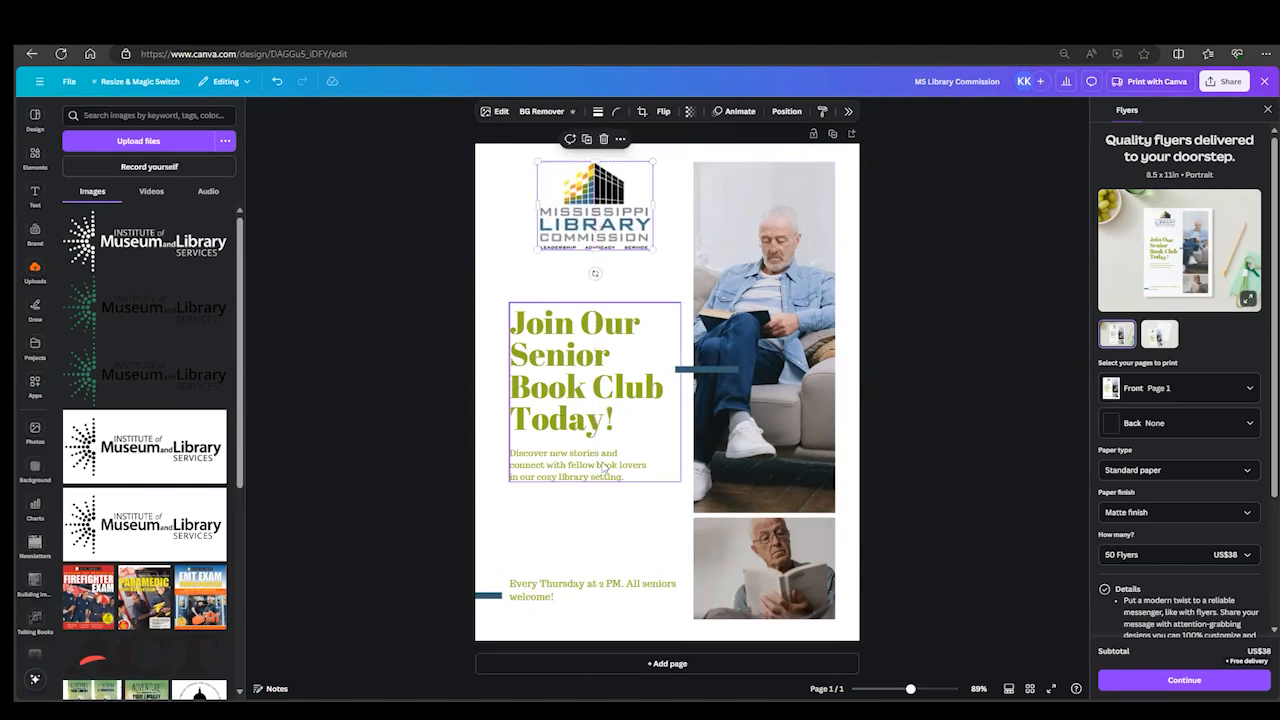
click(590, 530)
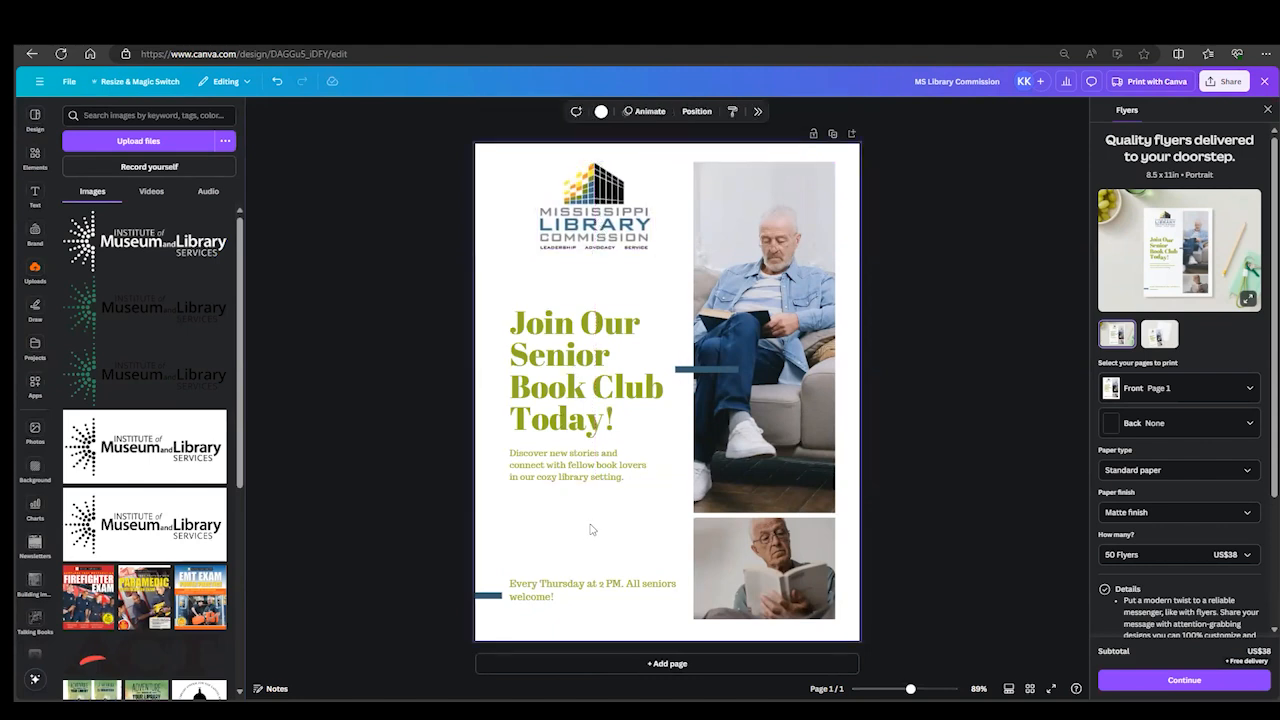
- Select the headline and the description below it alternately to check how the two are grouped
click(578, 390)
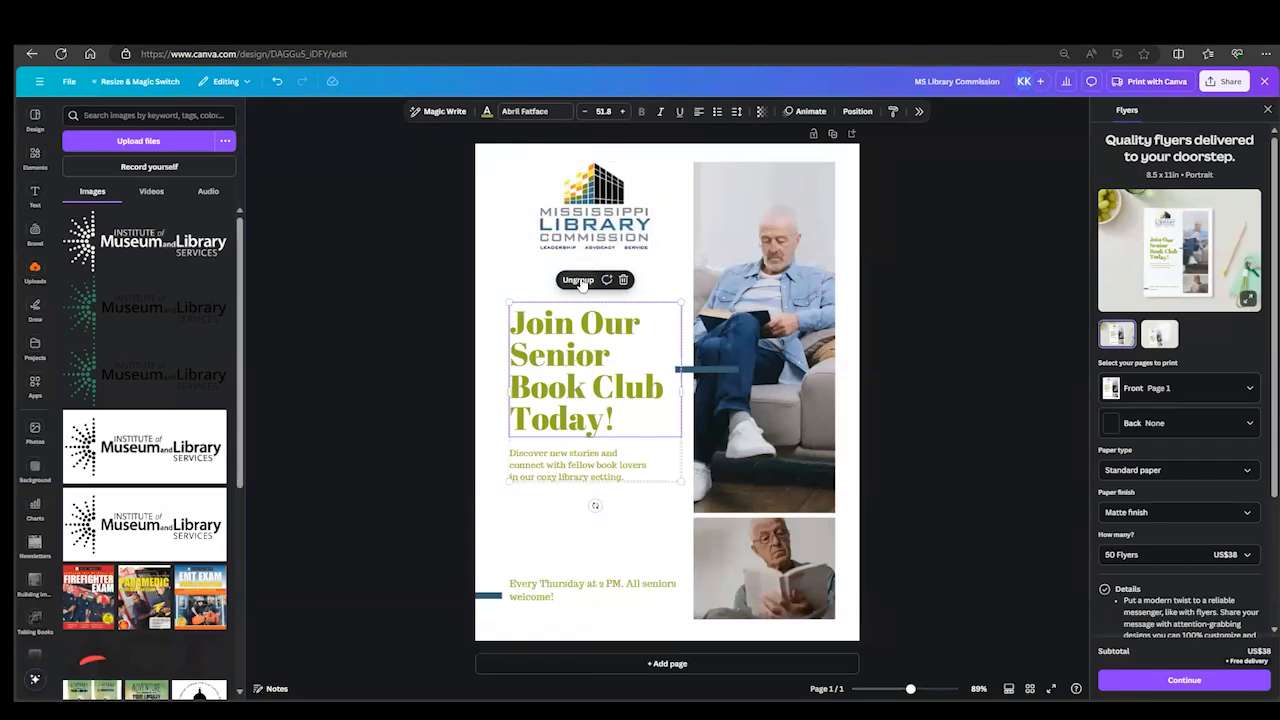
click(541, 493)
click(536, 475)
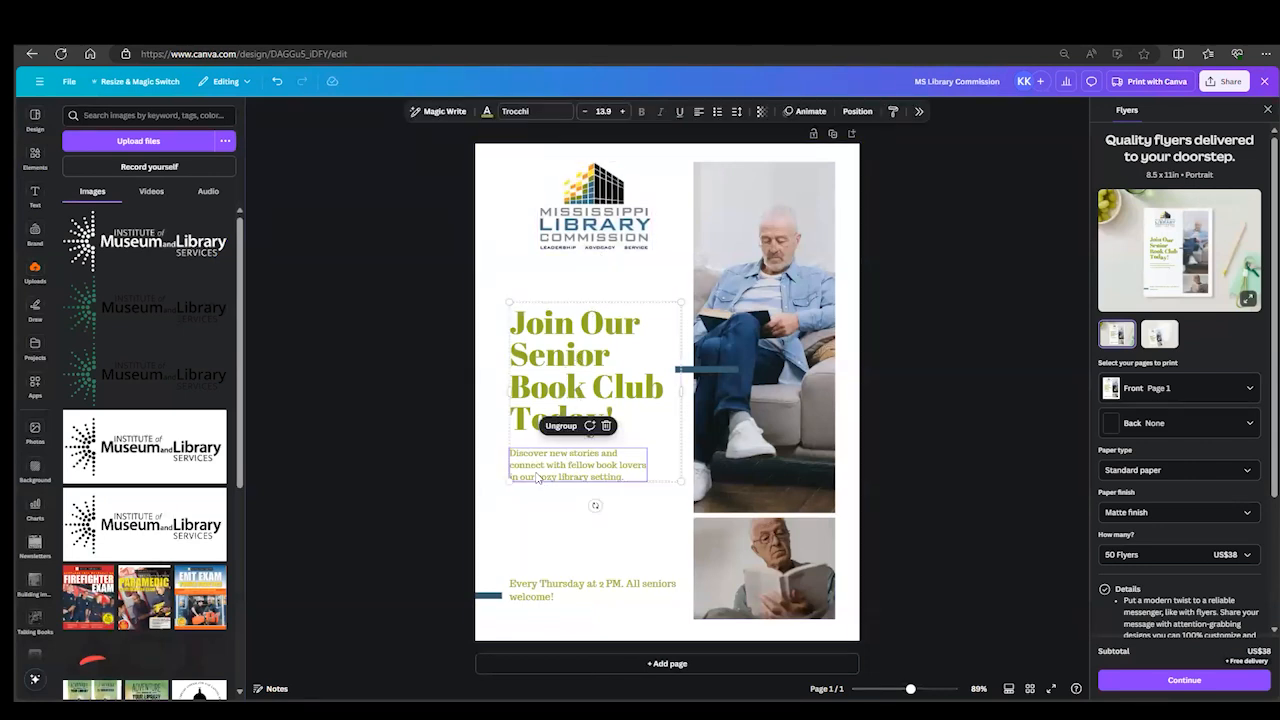
click(542, 368)
click(541, 463)
click(527, 384)
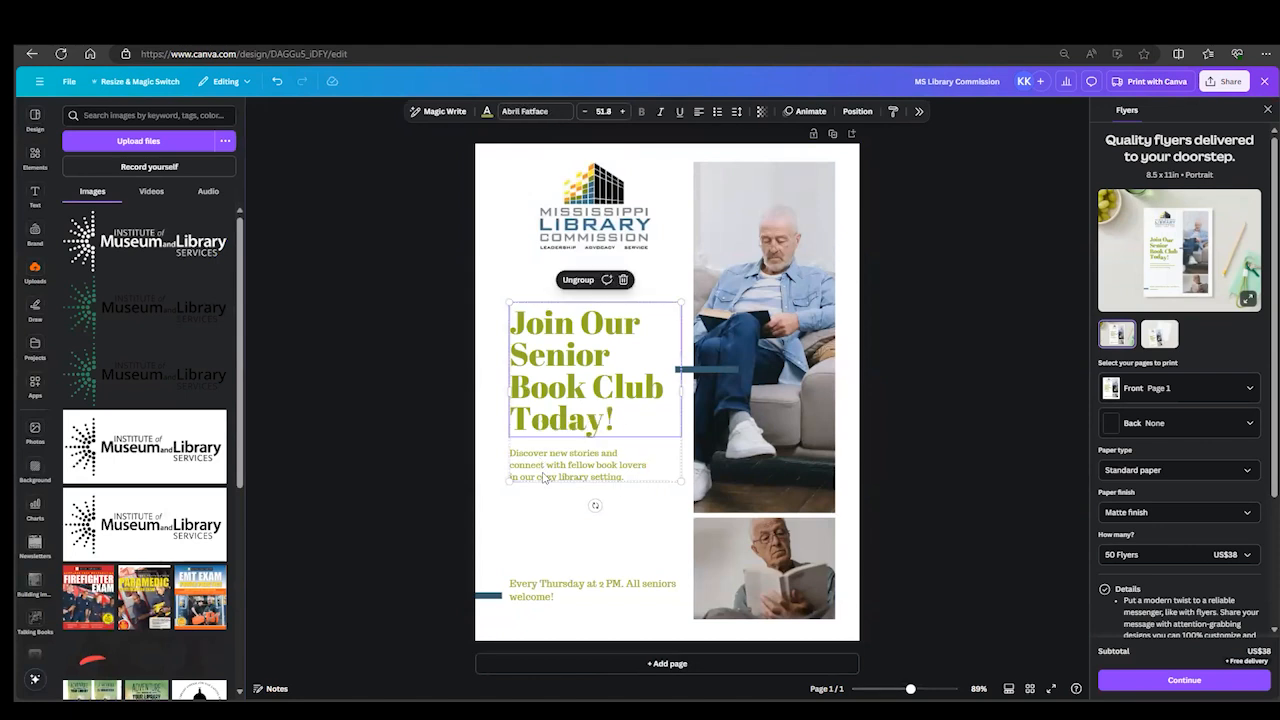
click(543, 477)
- Move the grouped headline and description up slightly toward the logo, keeping them centered beneath it
click(531, 416)
mouse_move(576, 440)
mouse_down()
mouse_move(543, 462)
mouse_move(543, 520)
mouse_move(568, 435)
mouse_up()
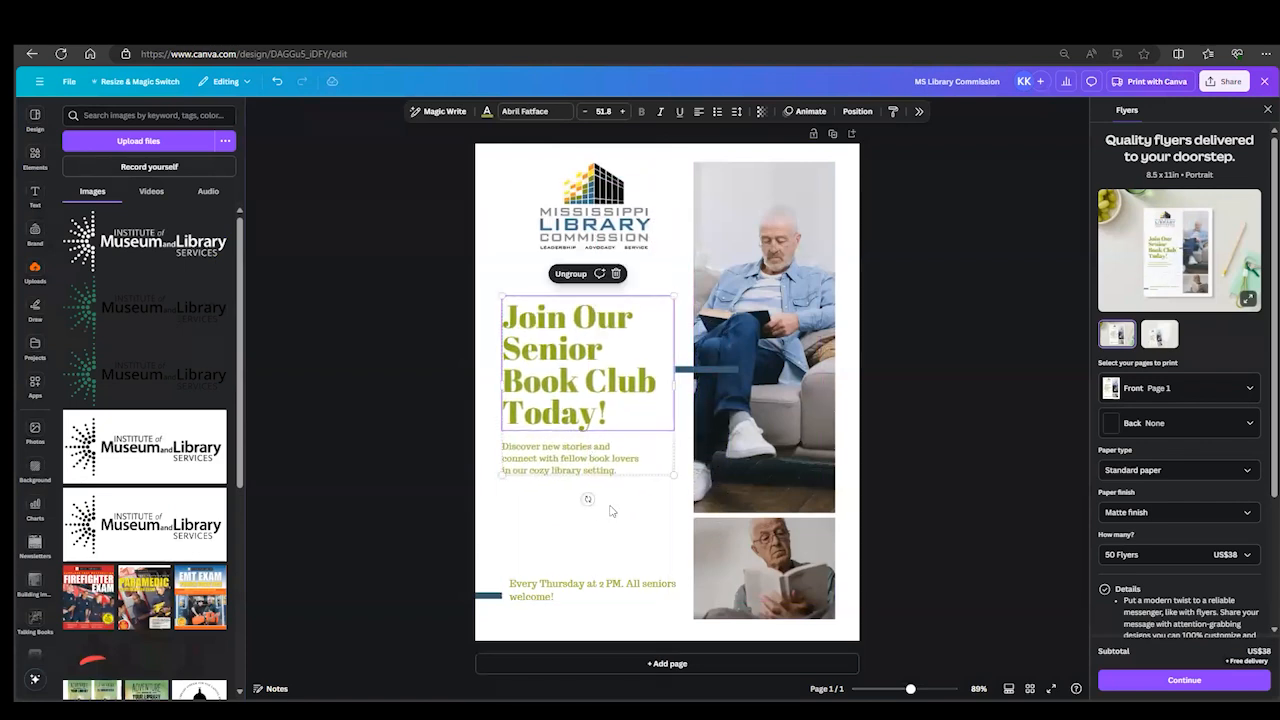
drag(566, 386, 571, 370)
drag(571, 370, 577, 368)
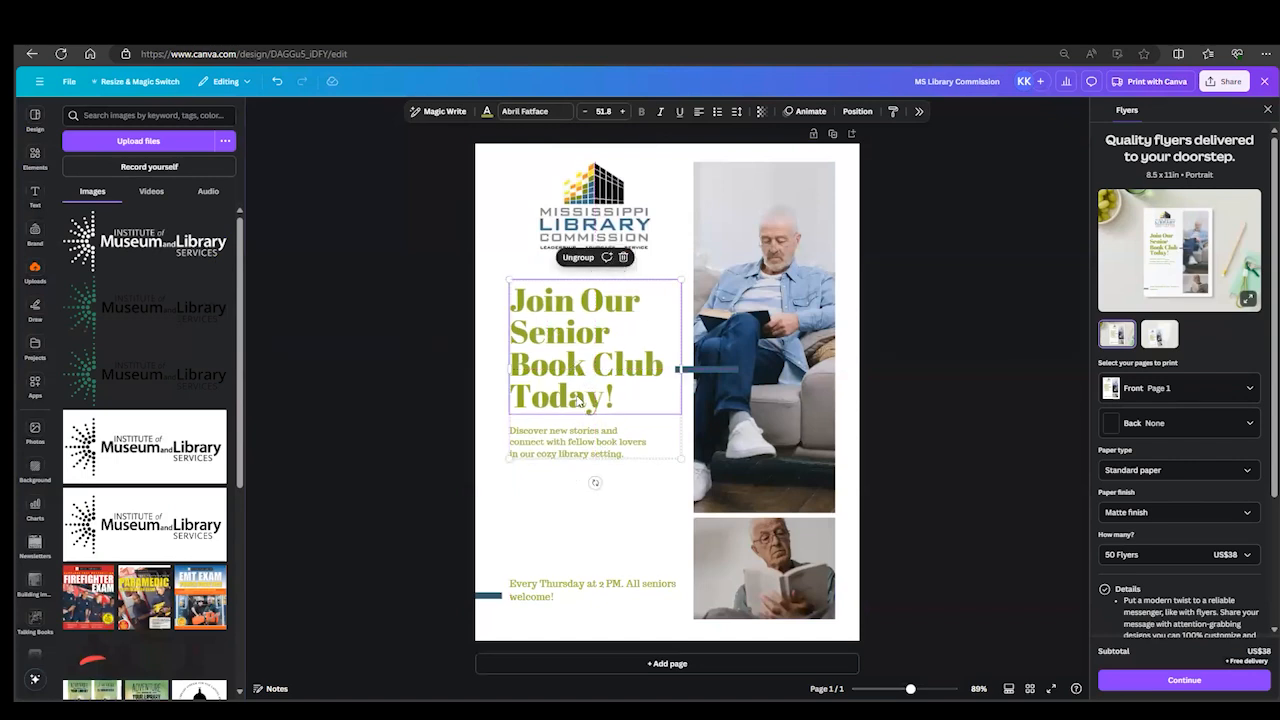
click(570, 505)
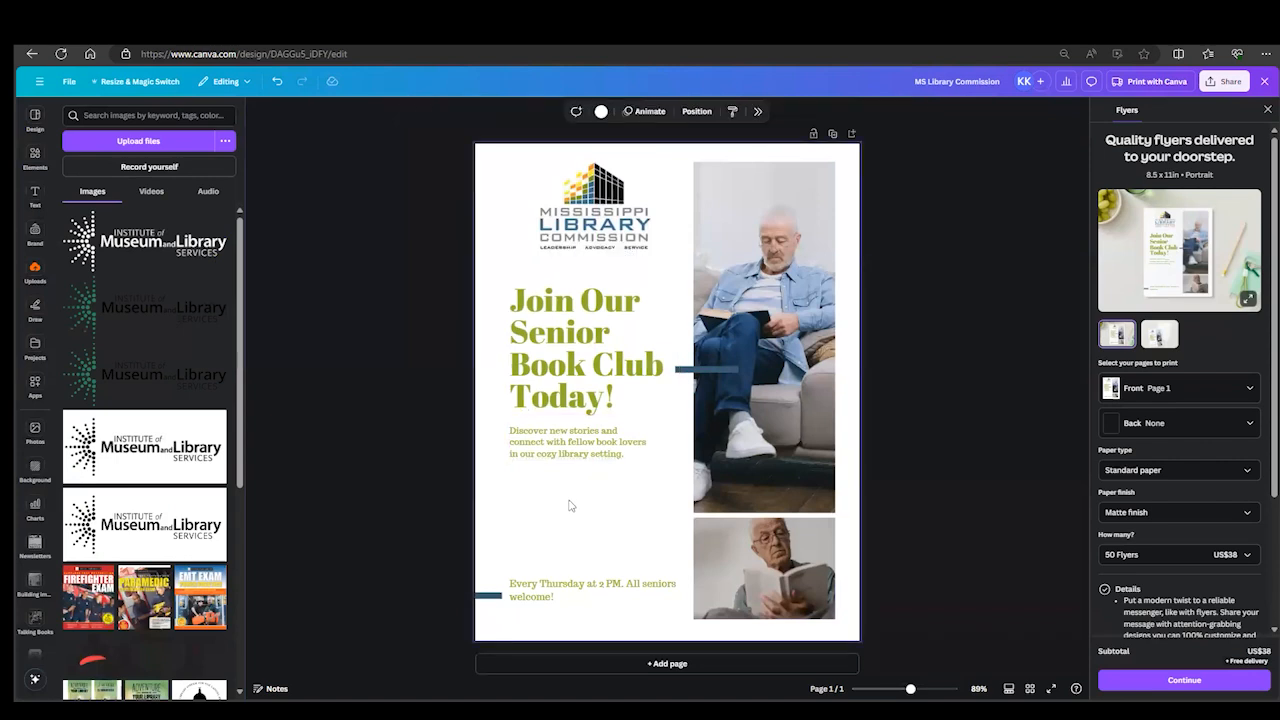
- Recolor the "Join Our Senior Book Club Today!" headline and the description below it with the Brand Kit's green
click(574, 381)
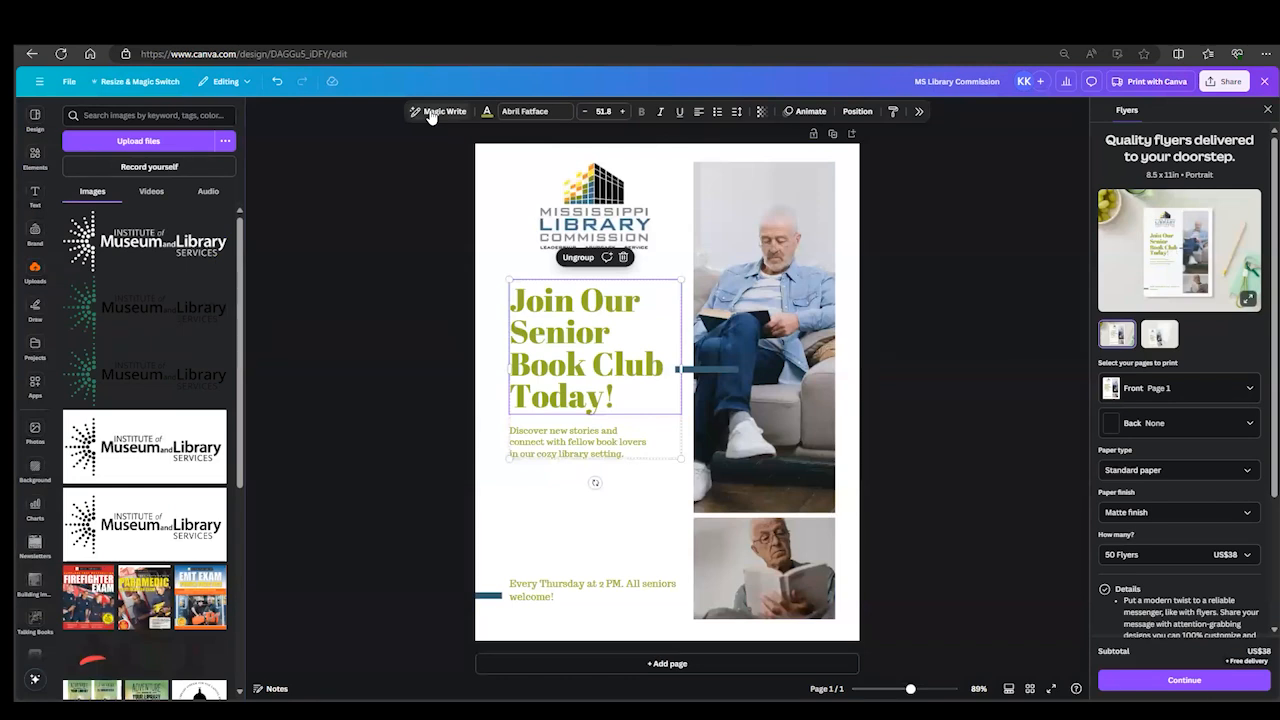
click(487, 113)
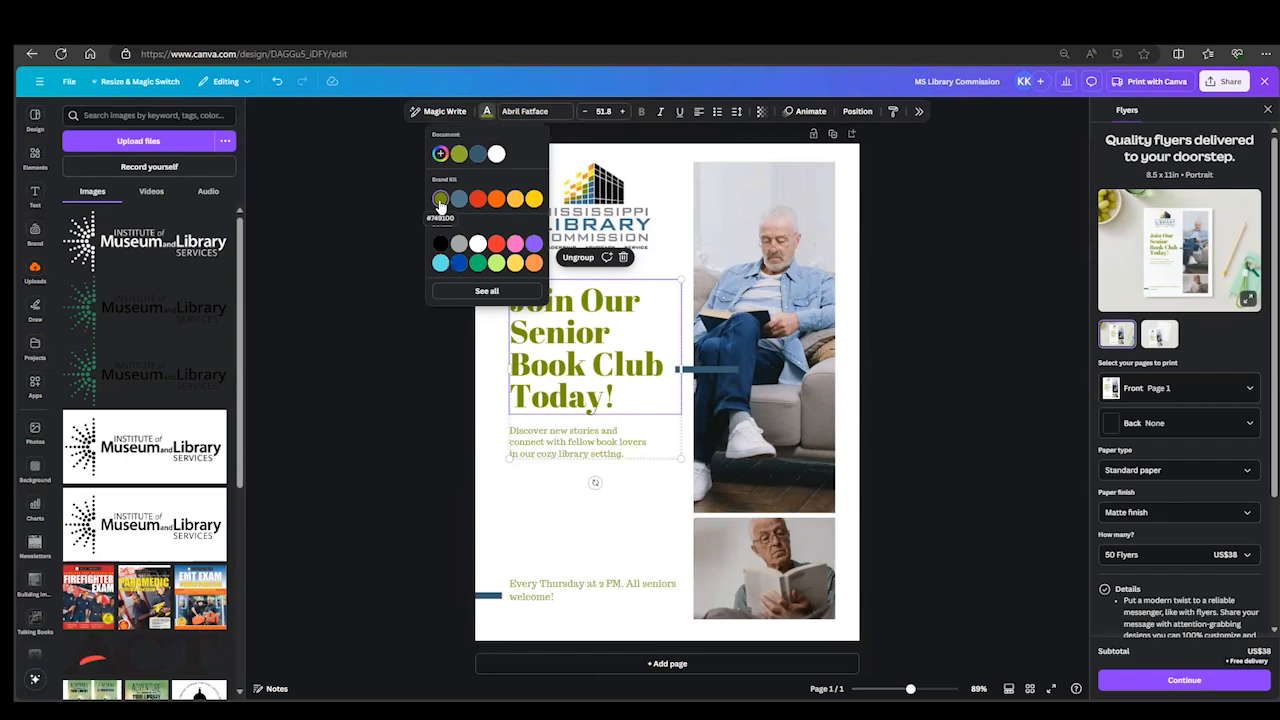
click(596, 510)
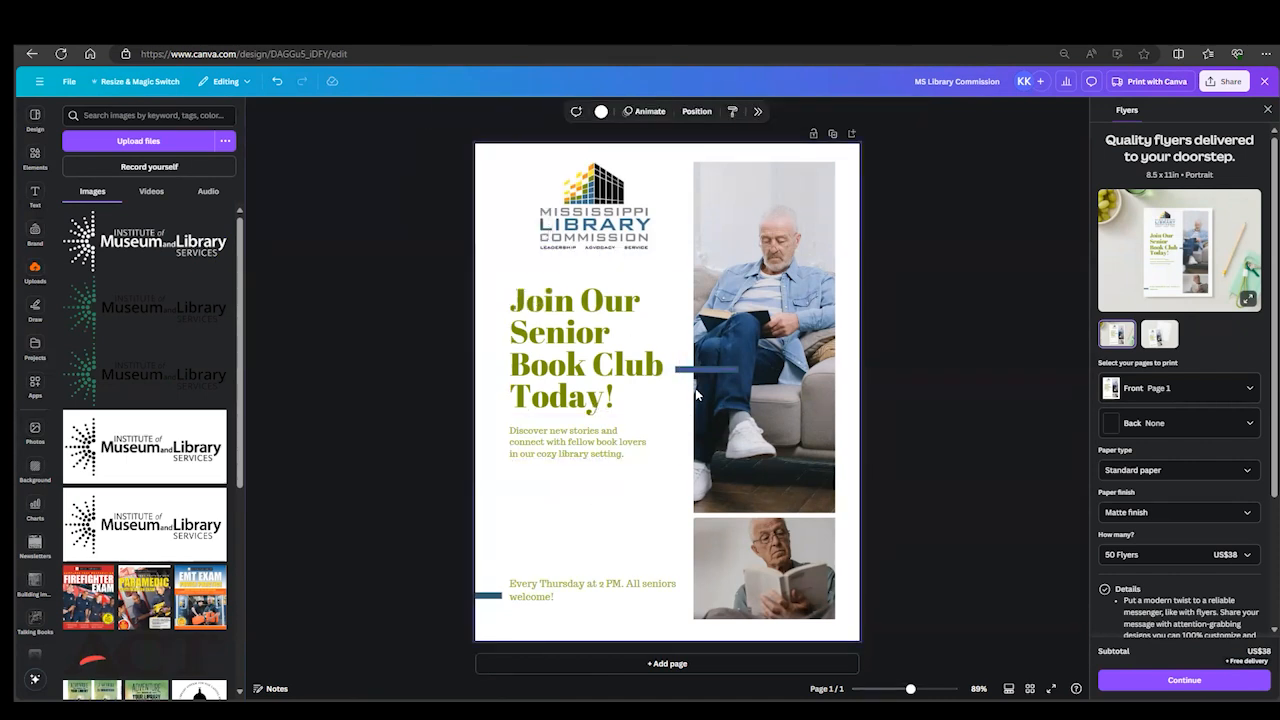
click(572, 452)
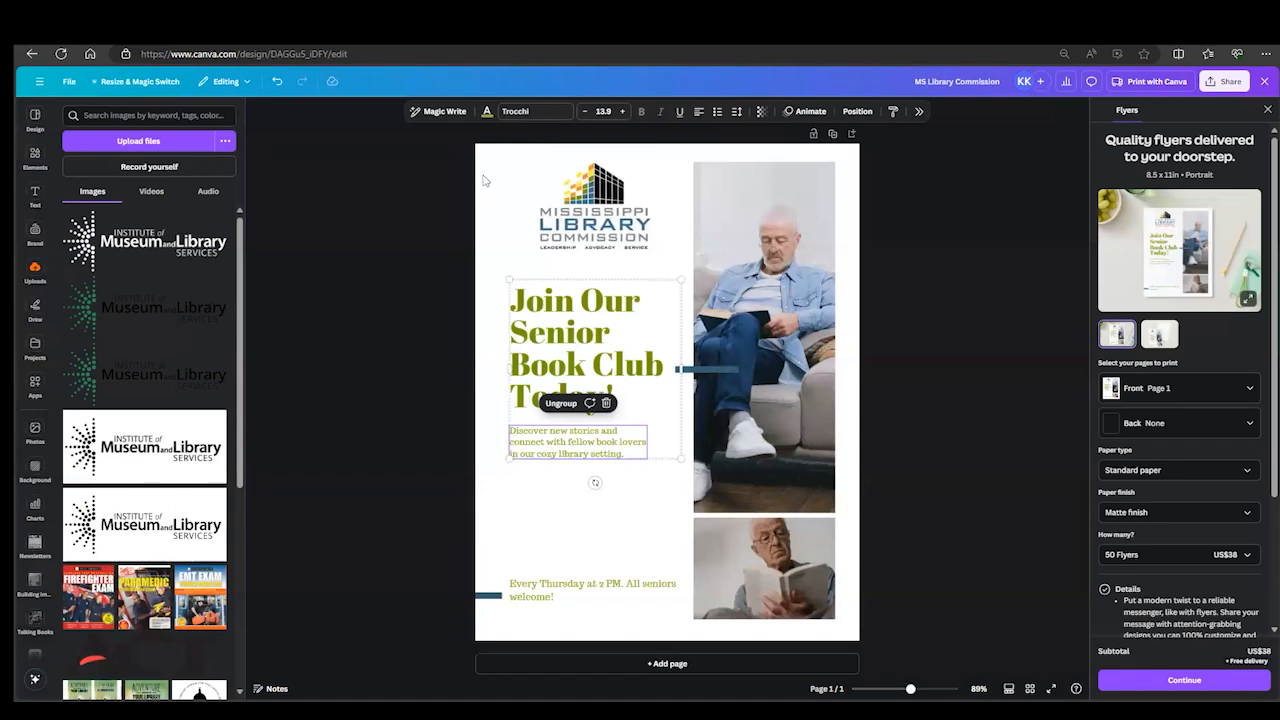
click(487, 114)
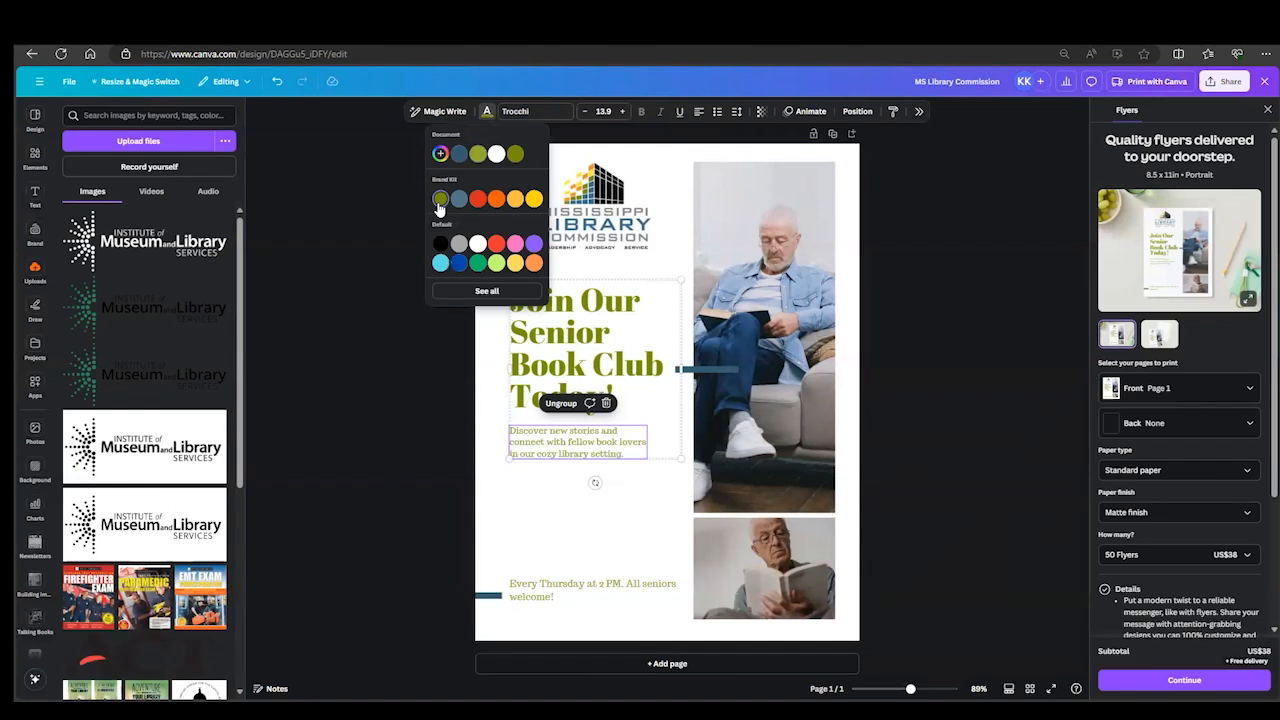
click(562, 492)
- Increase the font size of the "Discover new stories" description to 18.9
click(557, 456)
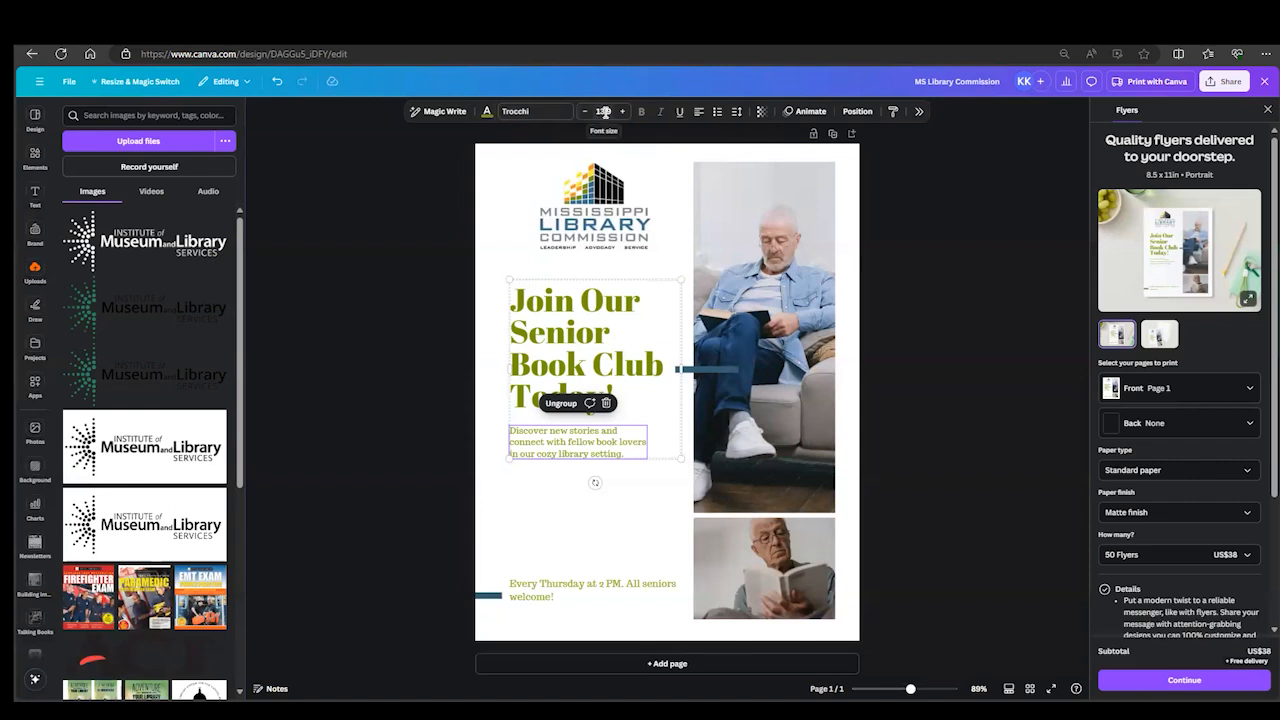
click(579, 343)
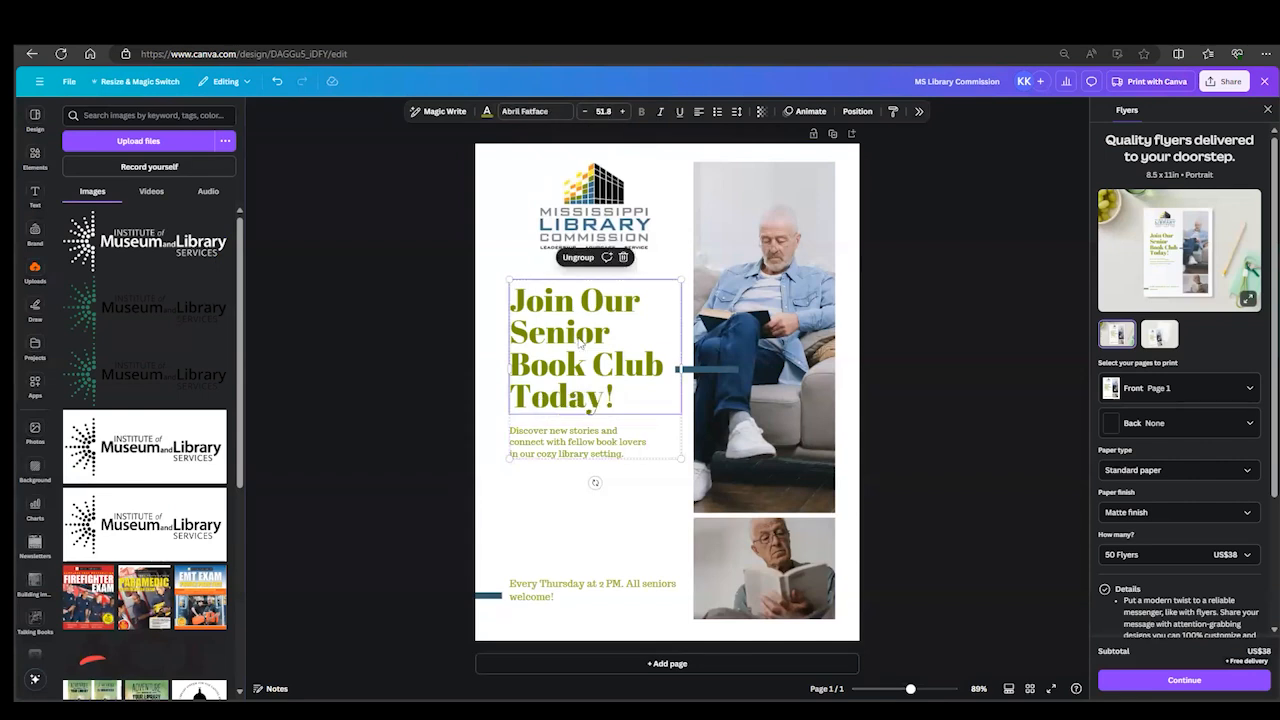
click(576, 446)
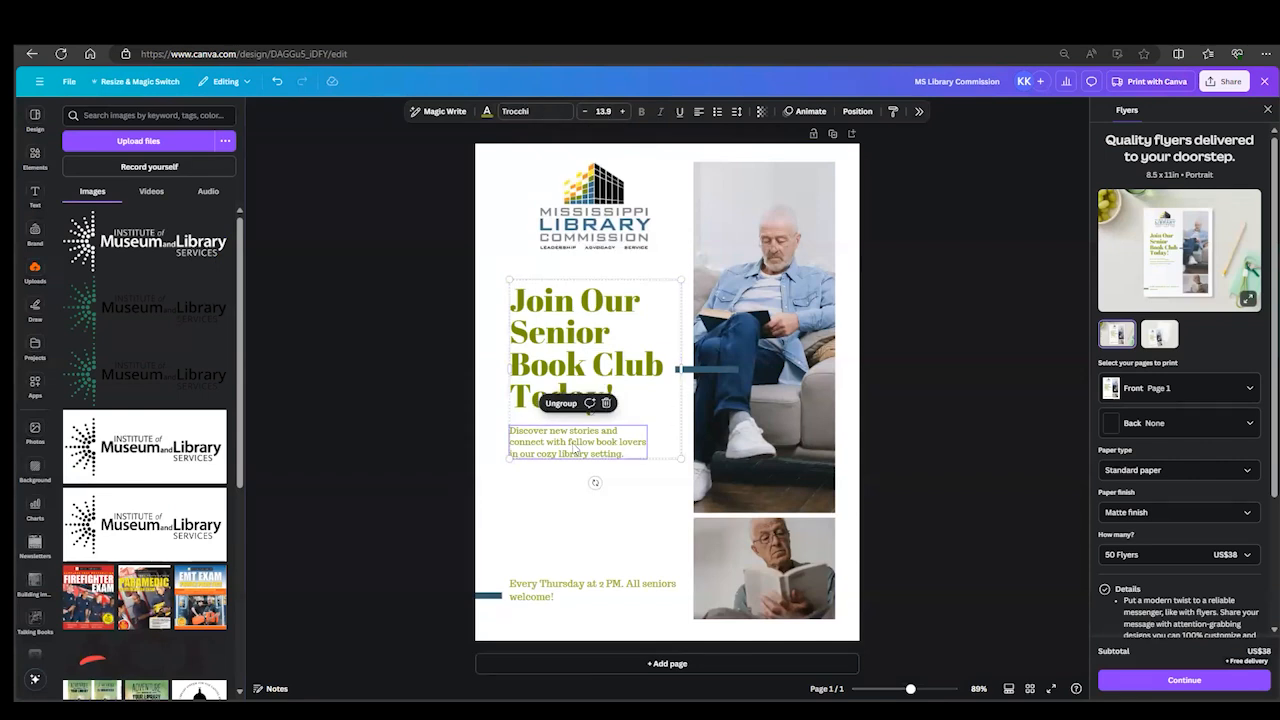
click(621, 111)
click(621, 111)
click(621, 111)
click(621, 111)
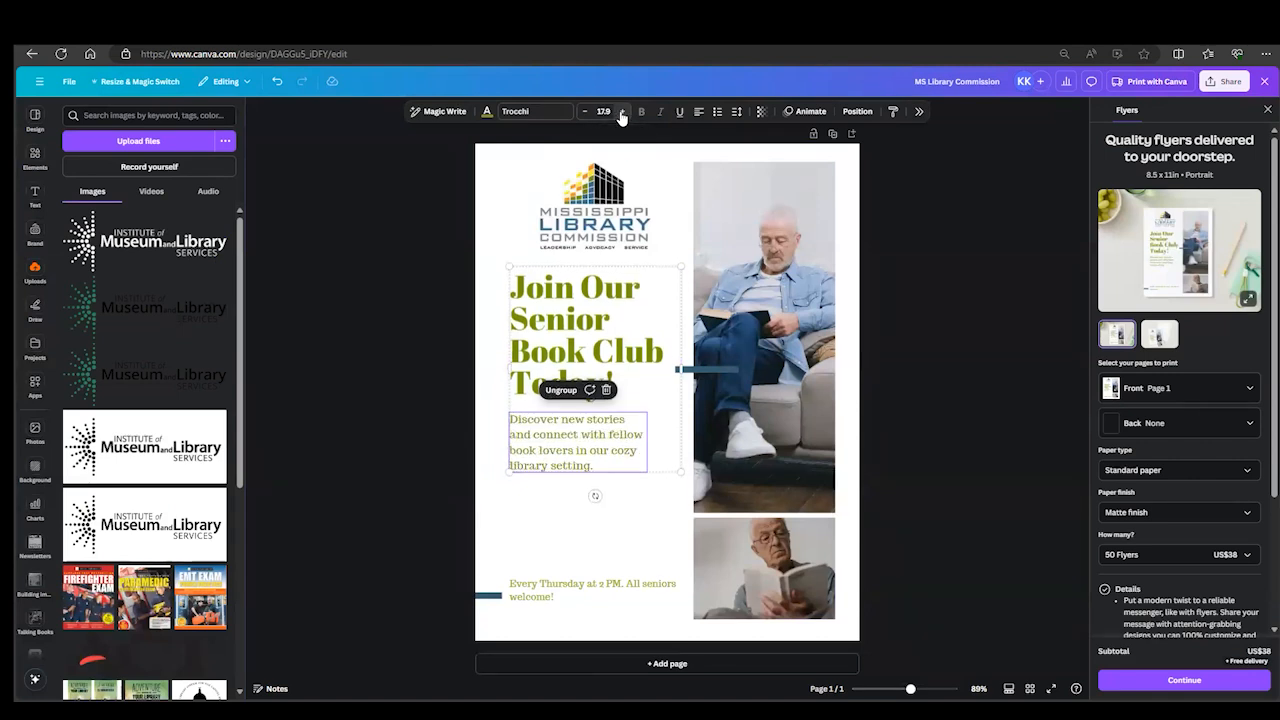
click(621, 111)
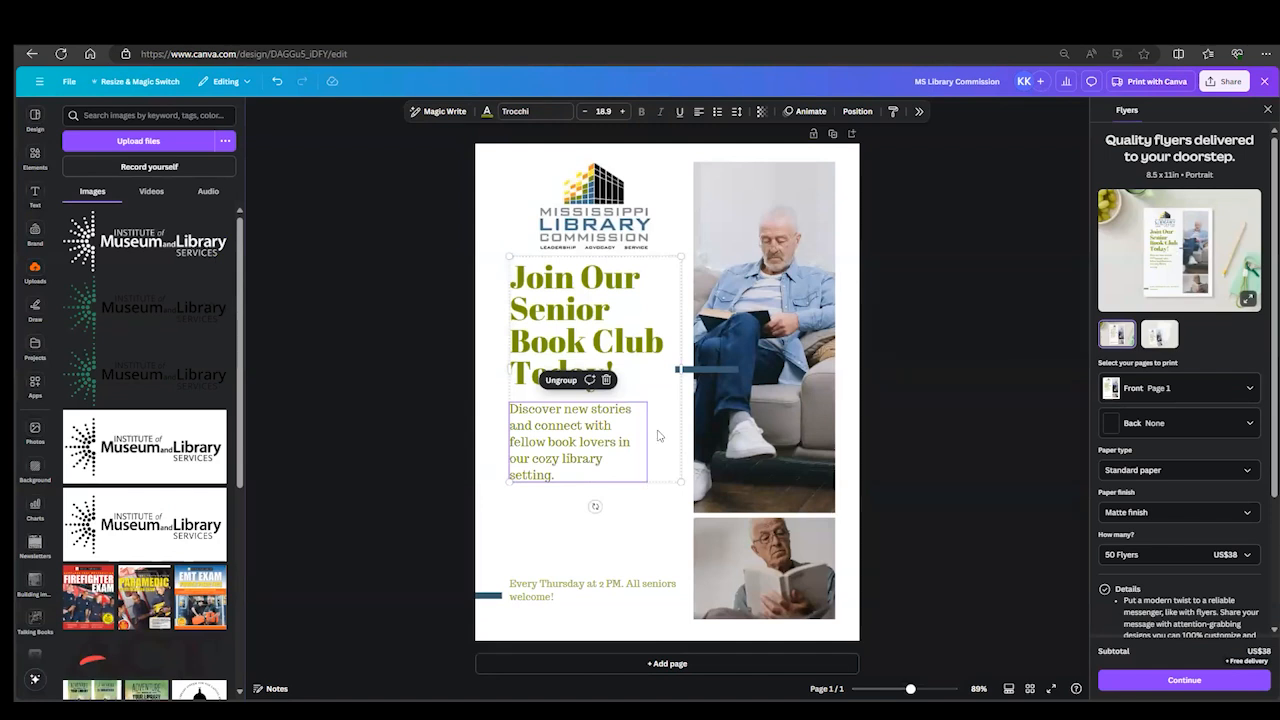
- Ungroup the headline and description, and widen the description's text box to about 3.8 in, matching the headline's width
click(561, 384)
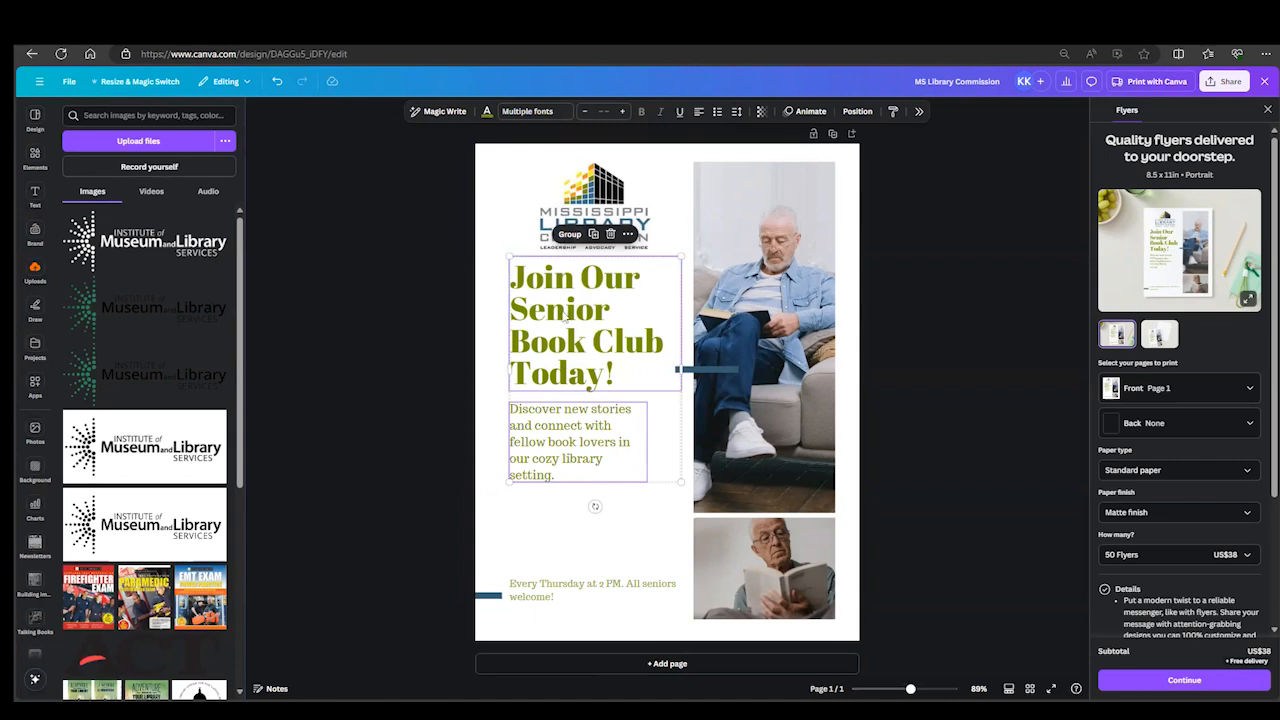
click(555, 517)
click(540, 448)
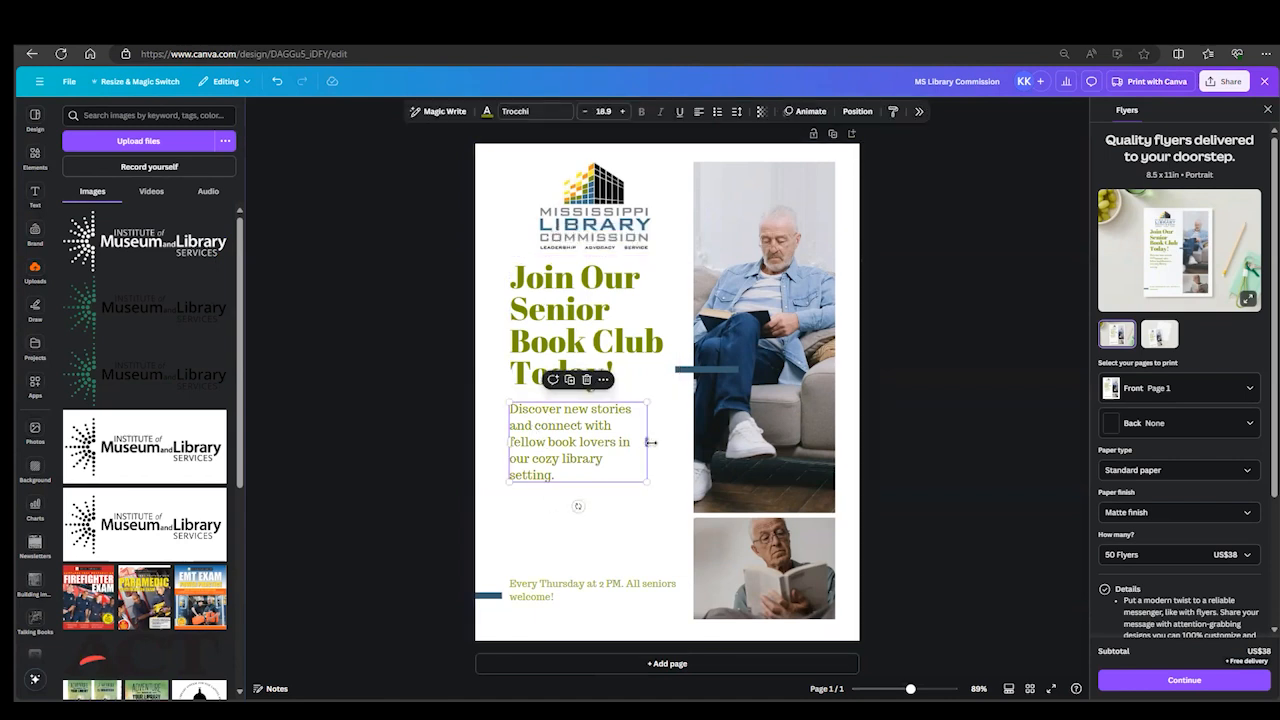
drag(650, 443, 681, 447)
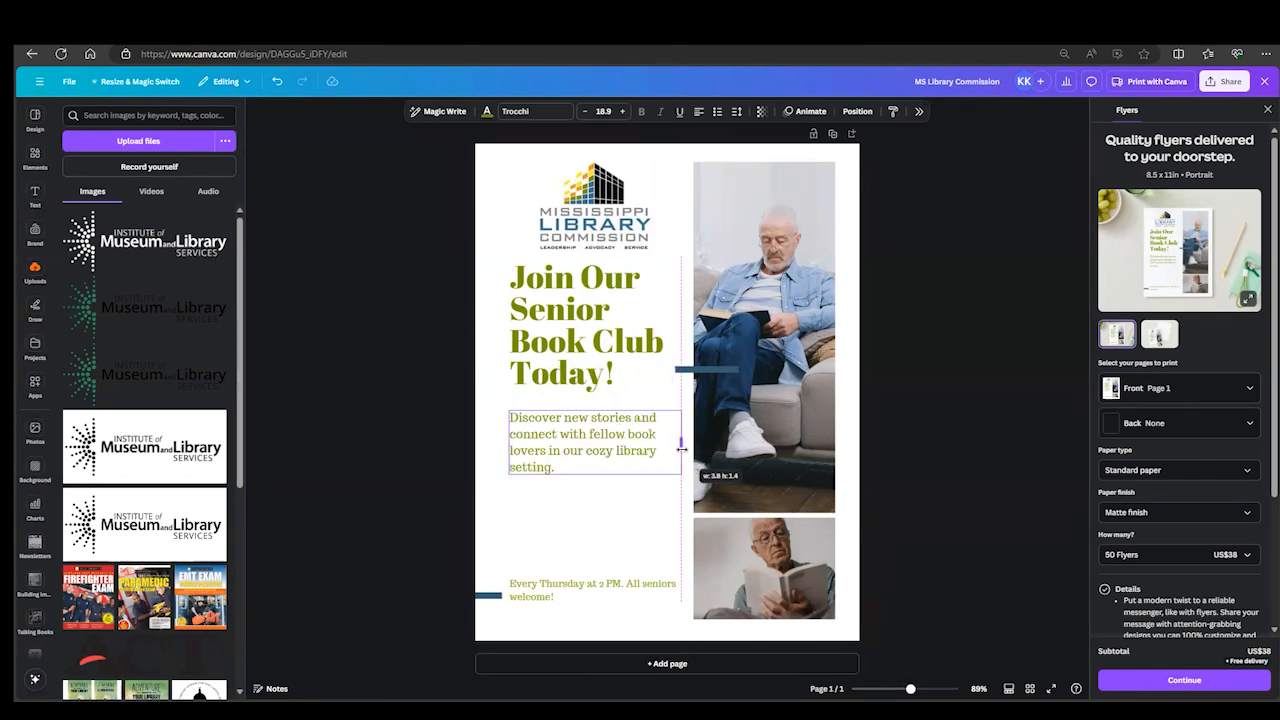
drag(681, 448, 681, 448)
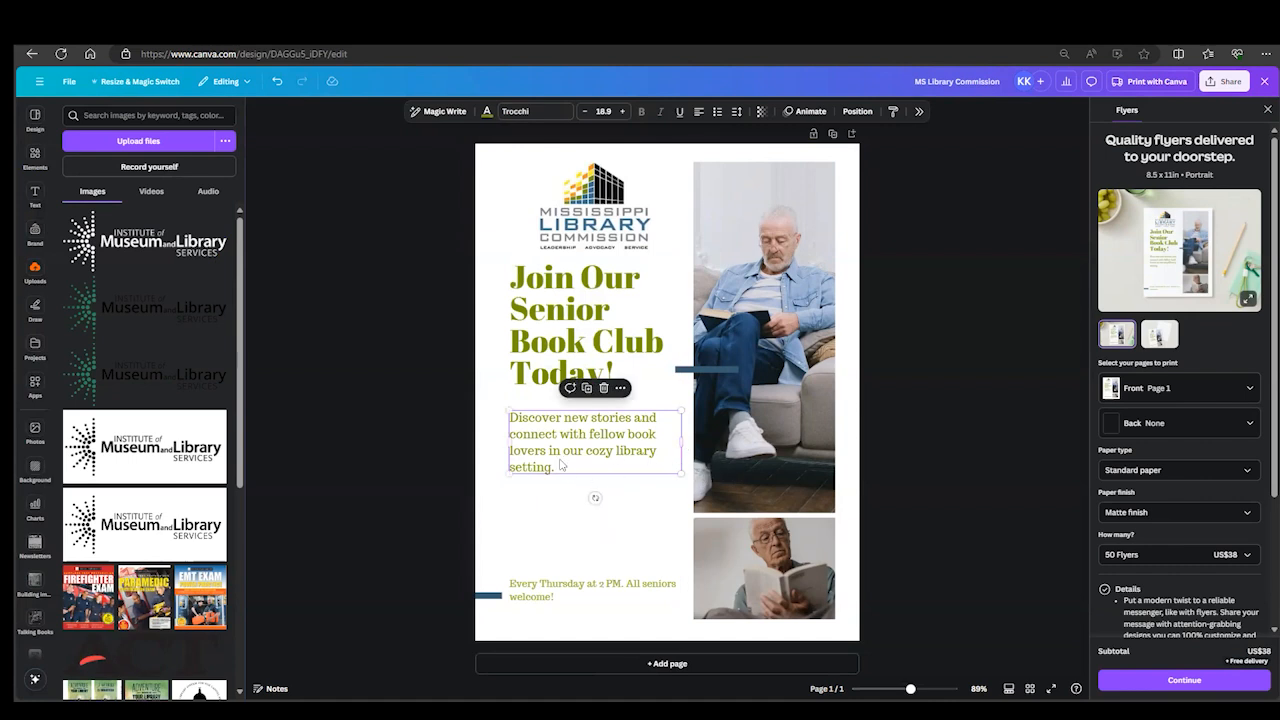
- Move the description up to sit just below the headline, centered under it
key(Escape)
drag(561, 446, 559, 427)
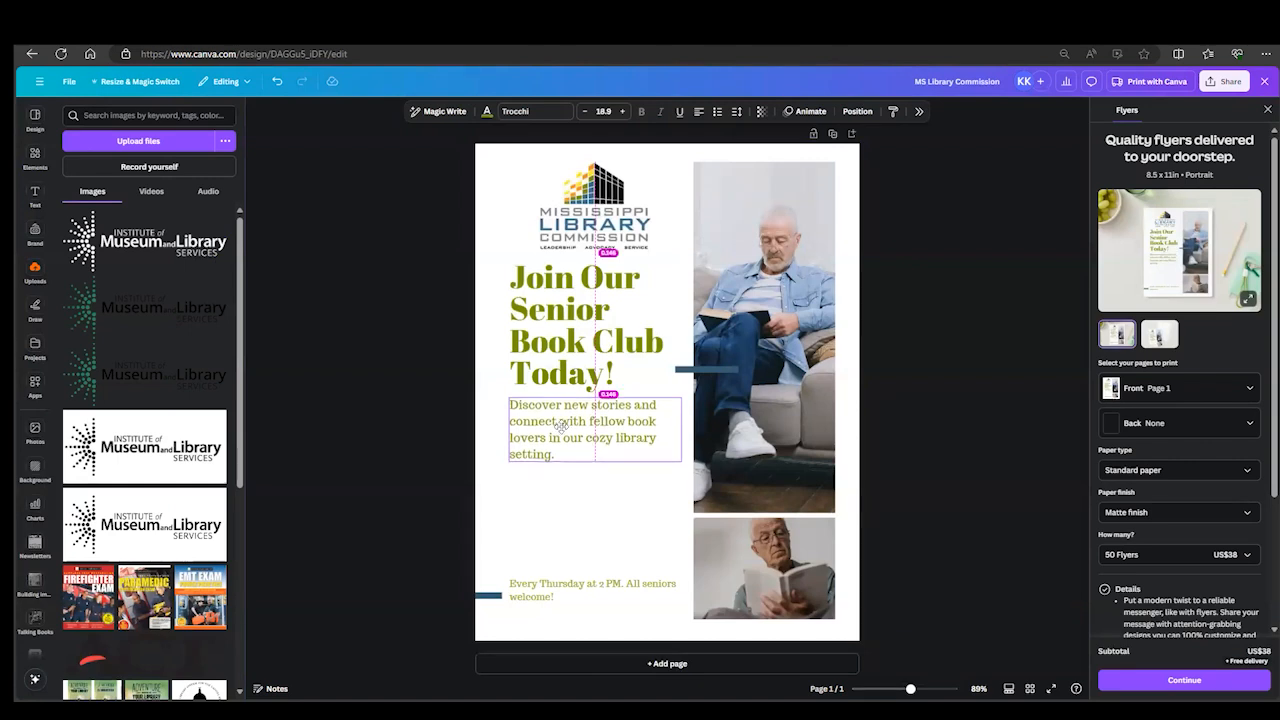
drag(560, 425, 560, 426)
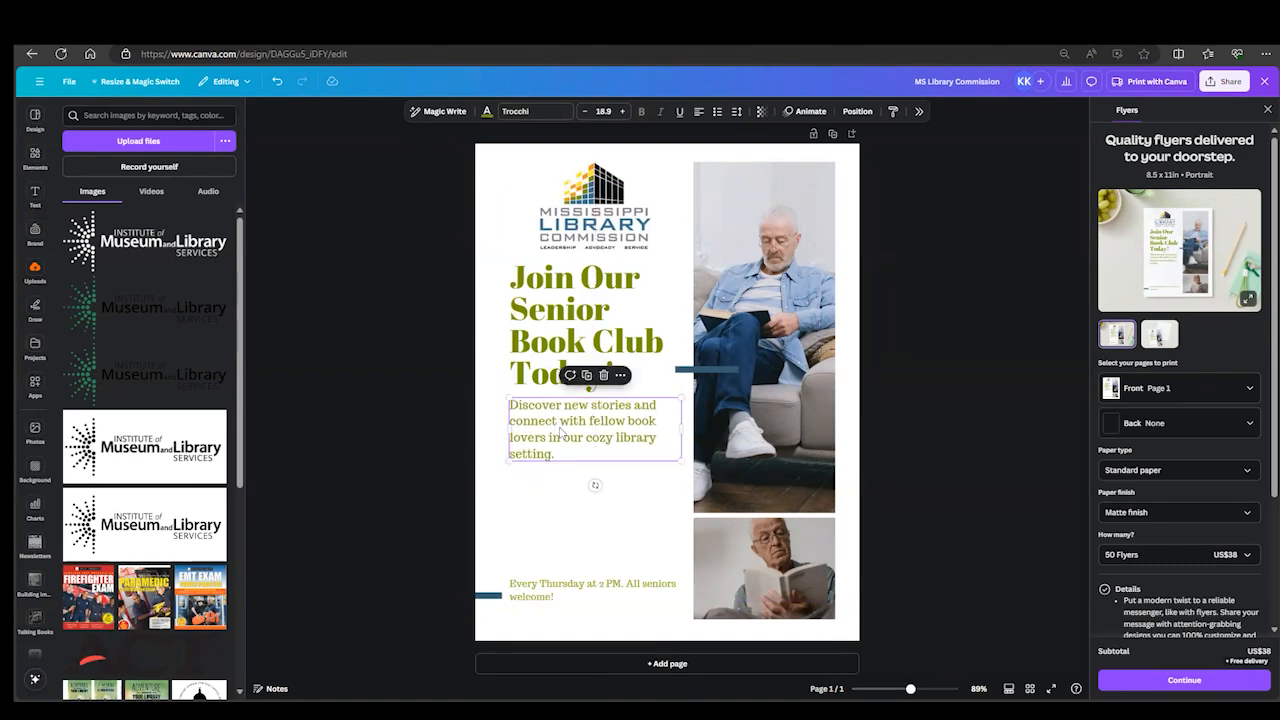
click(553, 550)
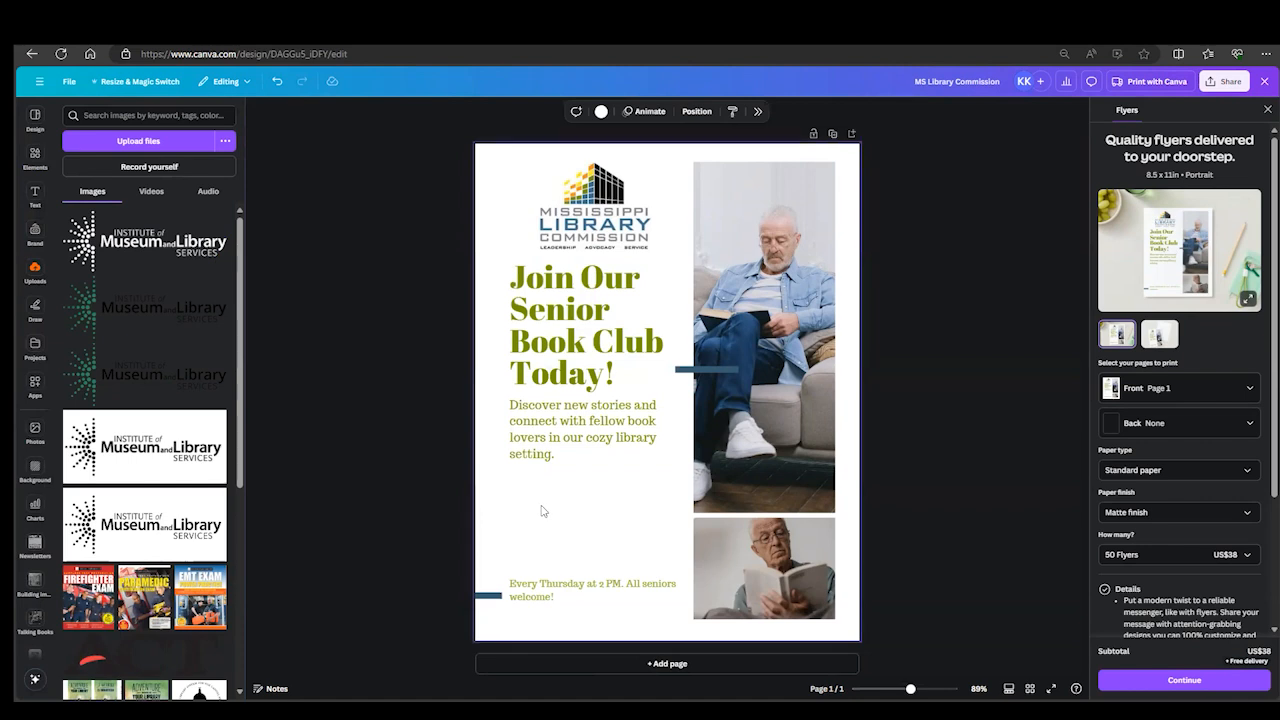
- Group the headline and description again and move the group down slightly from the logo
click(537, 459)
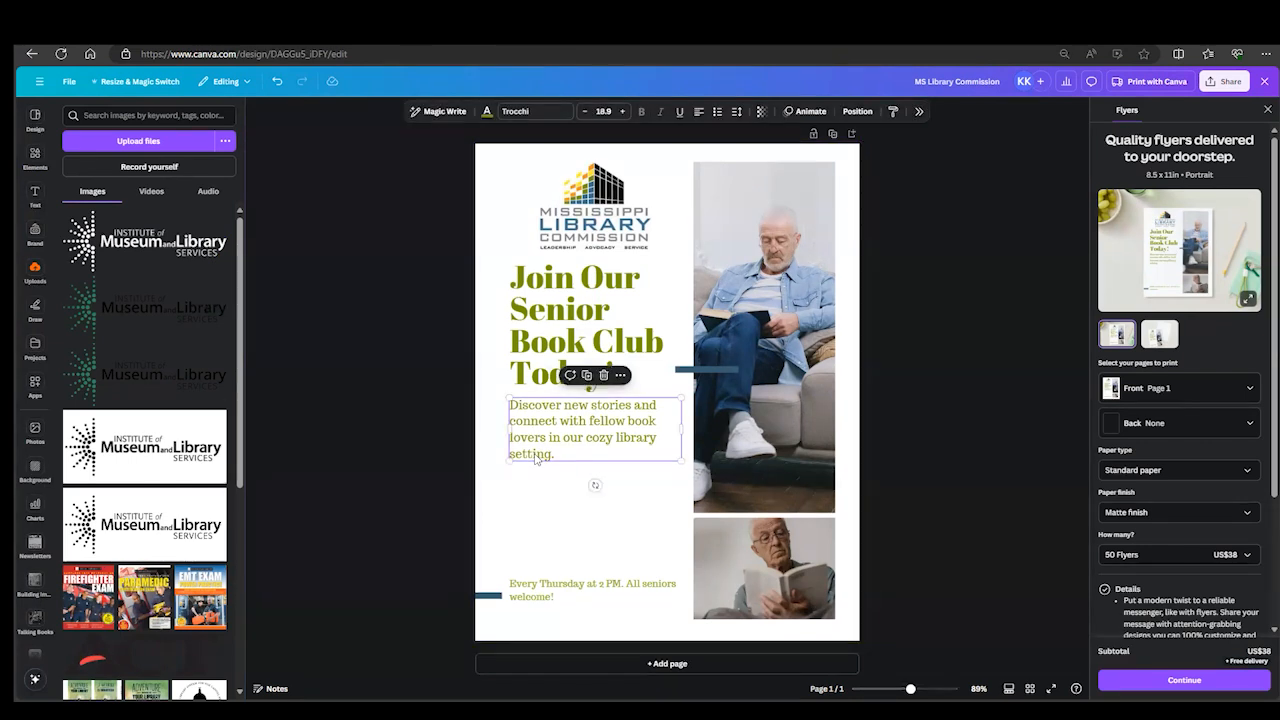
shift+click(539, 365)
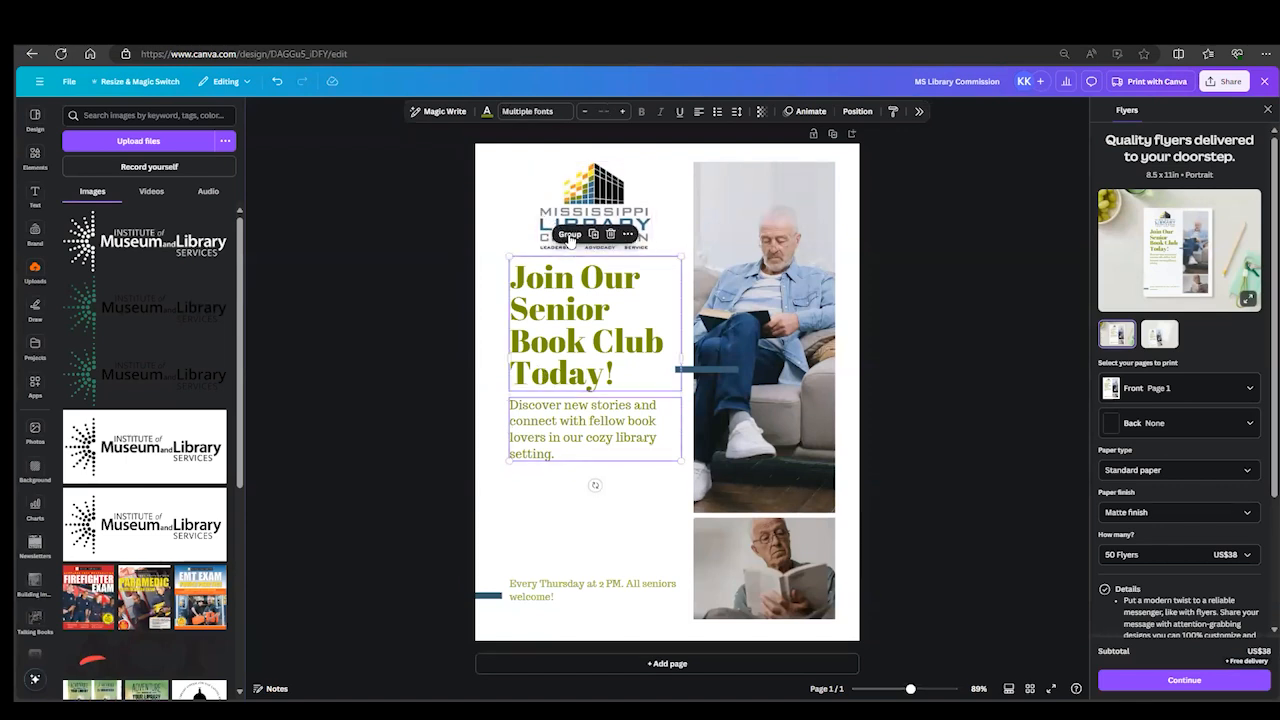
click(570, 236)
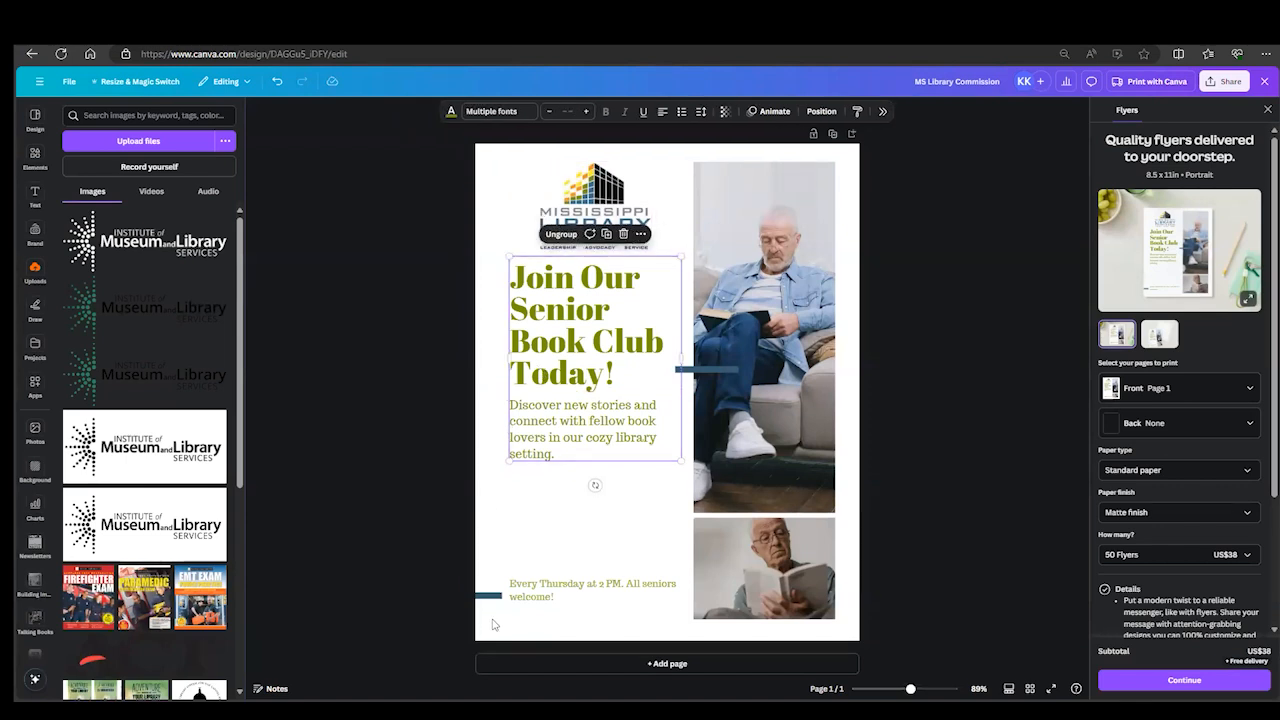
drag(587, 388, 586, 399)
click(553, 541)
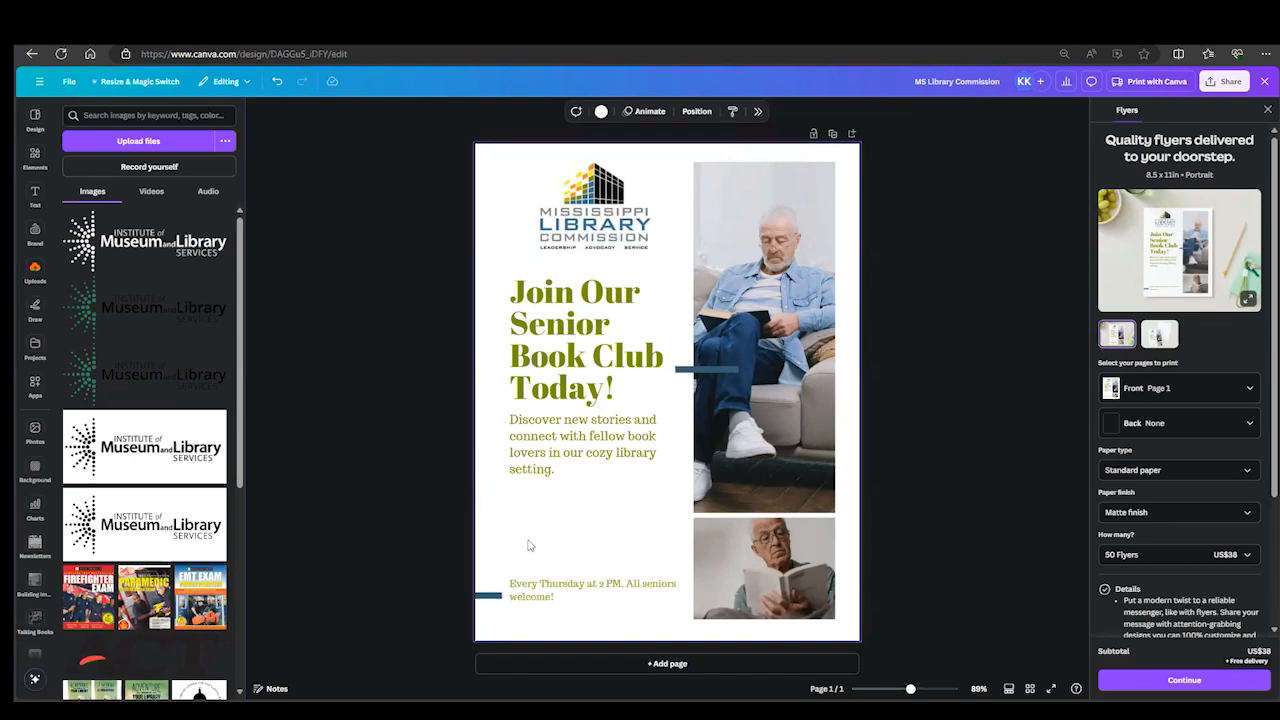
- Move the upper blue line beside "Today!" across the large photo's edge, and the lower one just above the Thursday text at the page edge
drag(690, 371, 715, 391)
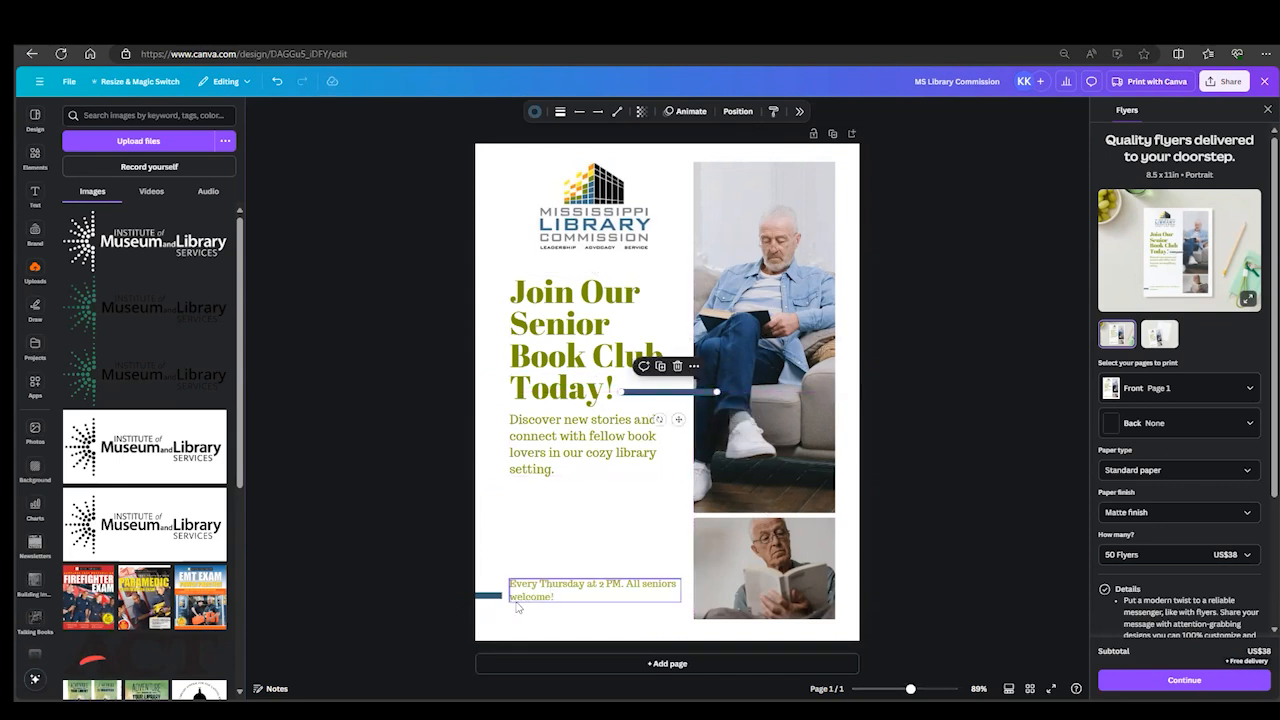
drag(490, 597, 575, 528)
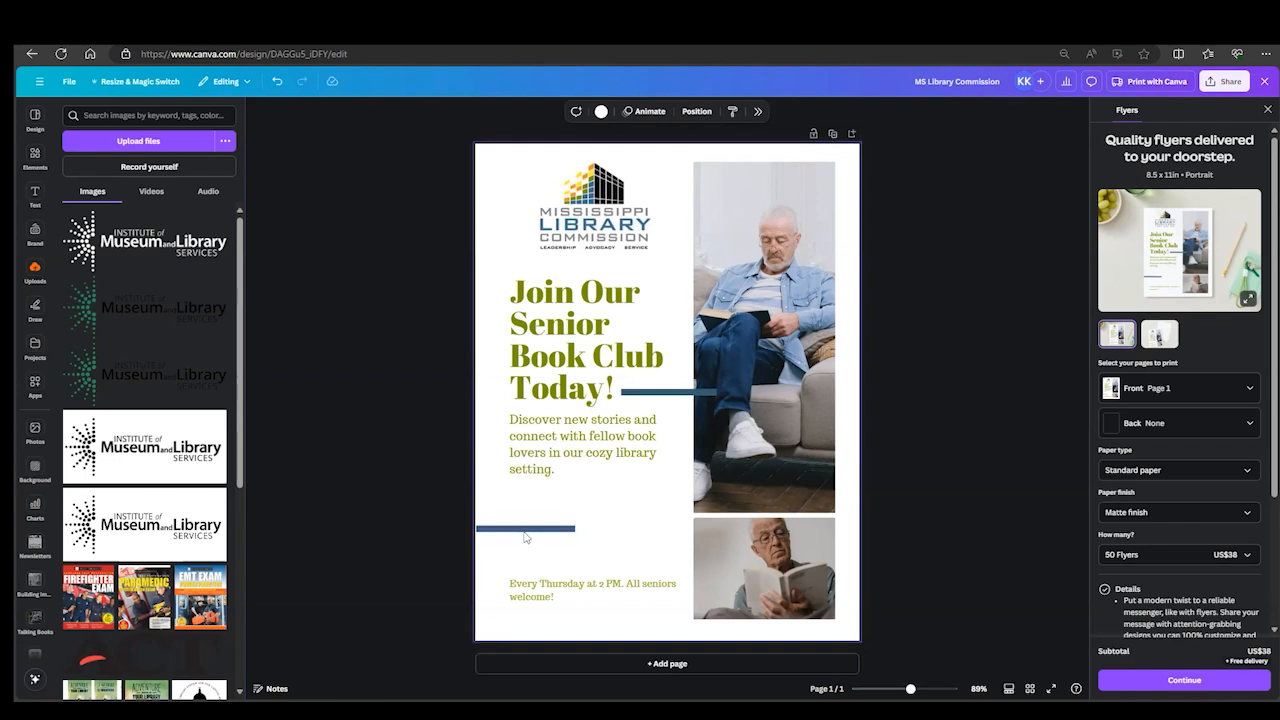
drag(535, 556, 507, 592)
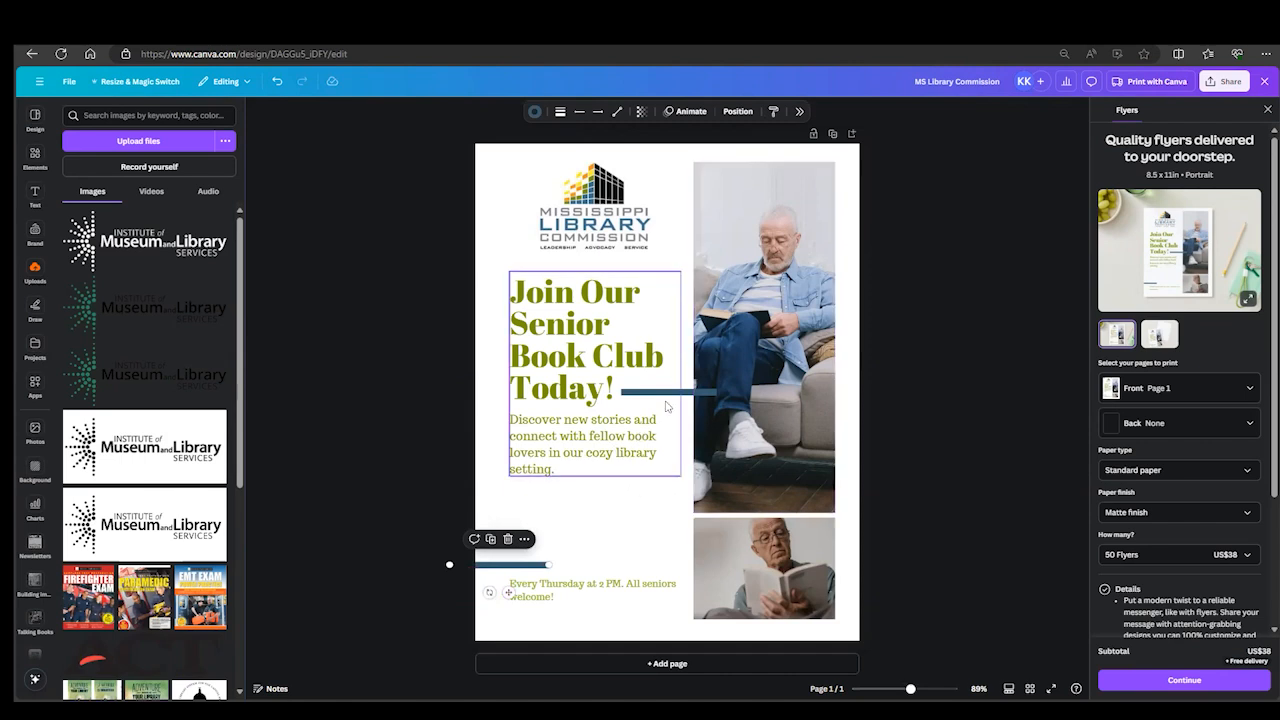
click(675, 395)
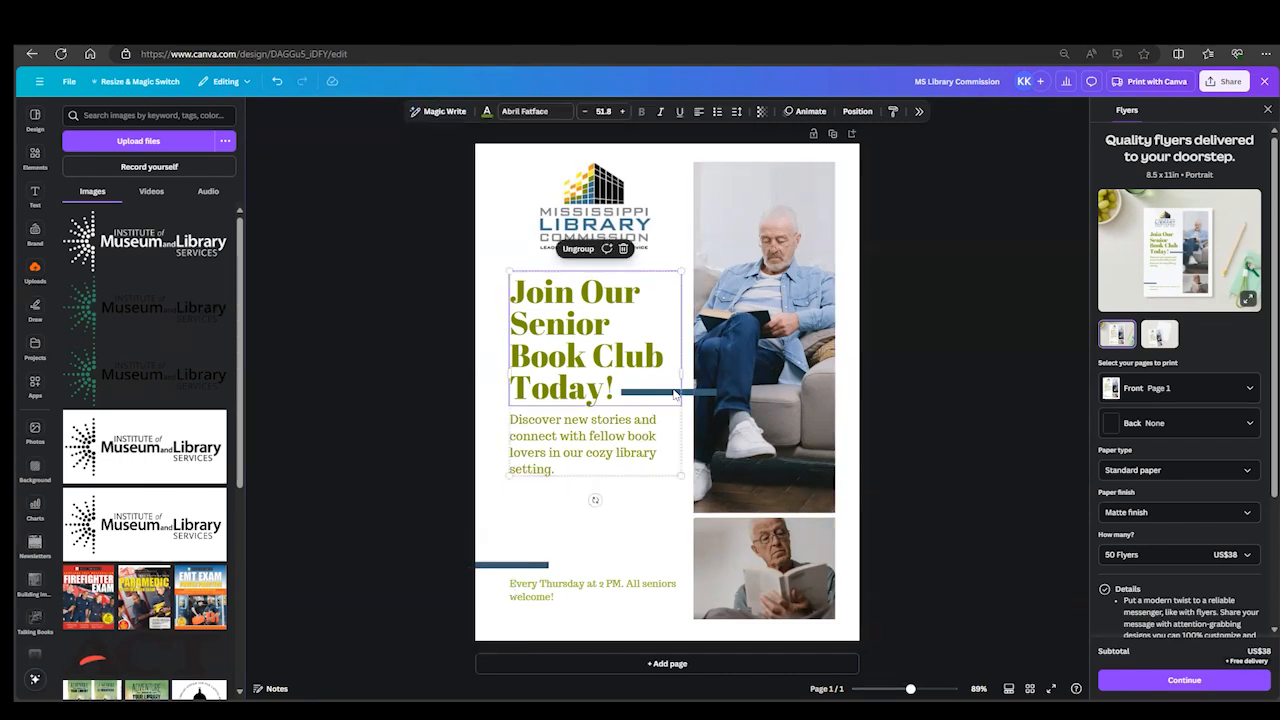
- Set the color of the blue line above the Thursday text to the blue from the brand palette
click(510, 566)
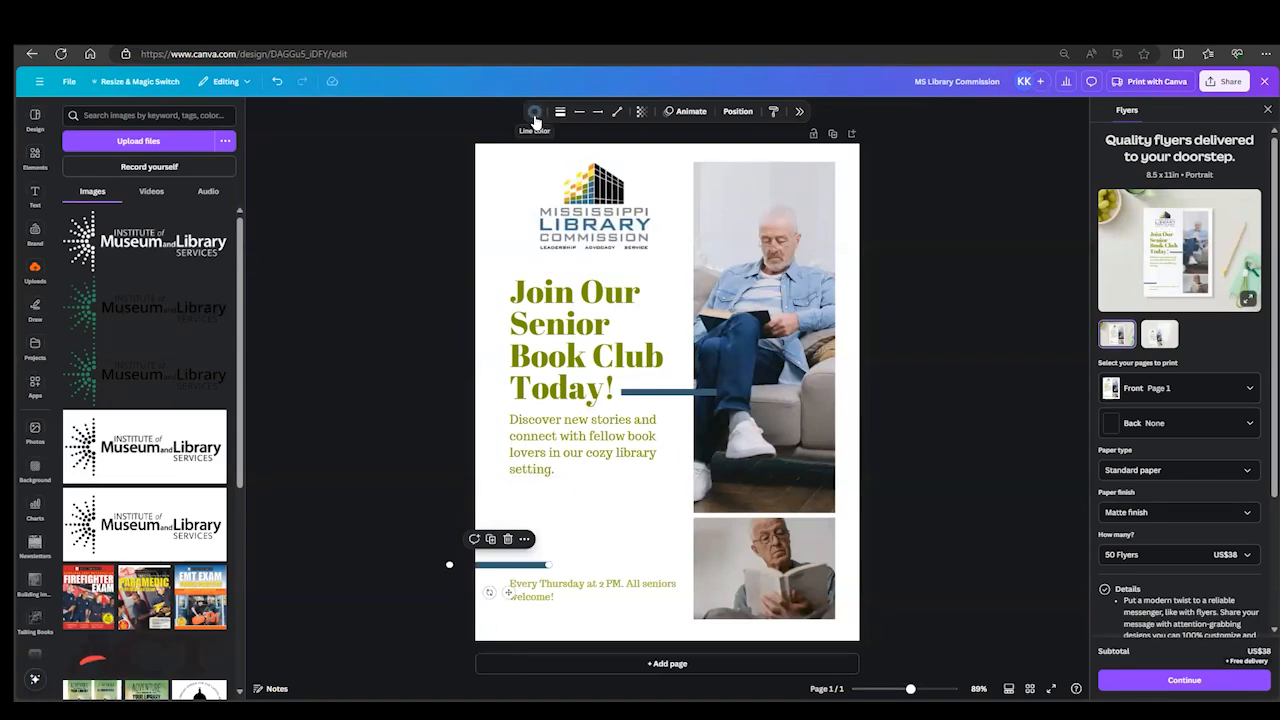
click(535, 114)
click(505, 200)
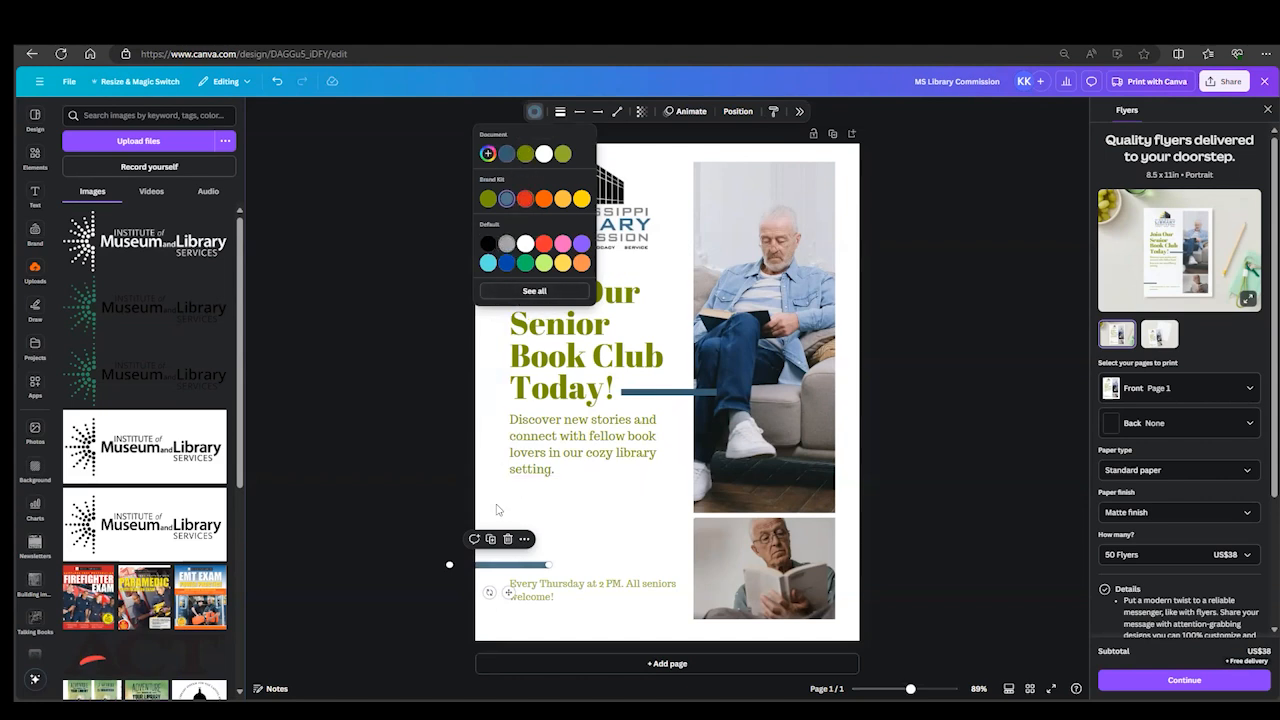
click(525, 508)
- Examine the line style options of the lower blue line, including dash patterns, rounded end points and line weight
click(531, 566)
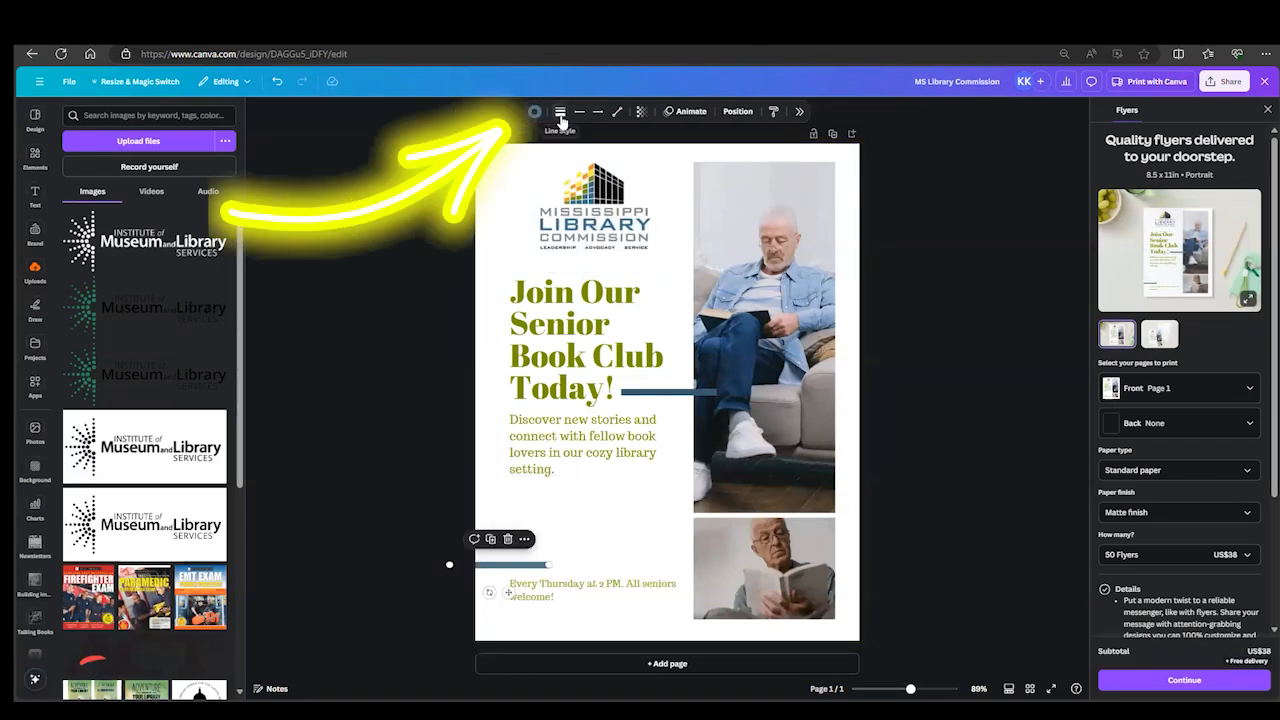
click(561, 113)
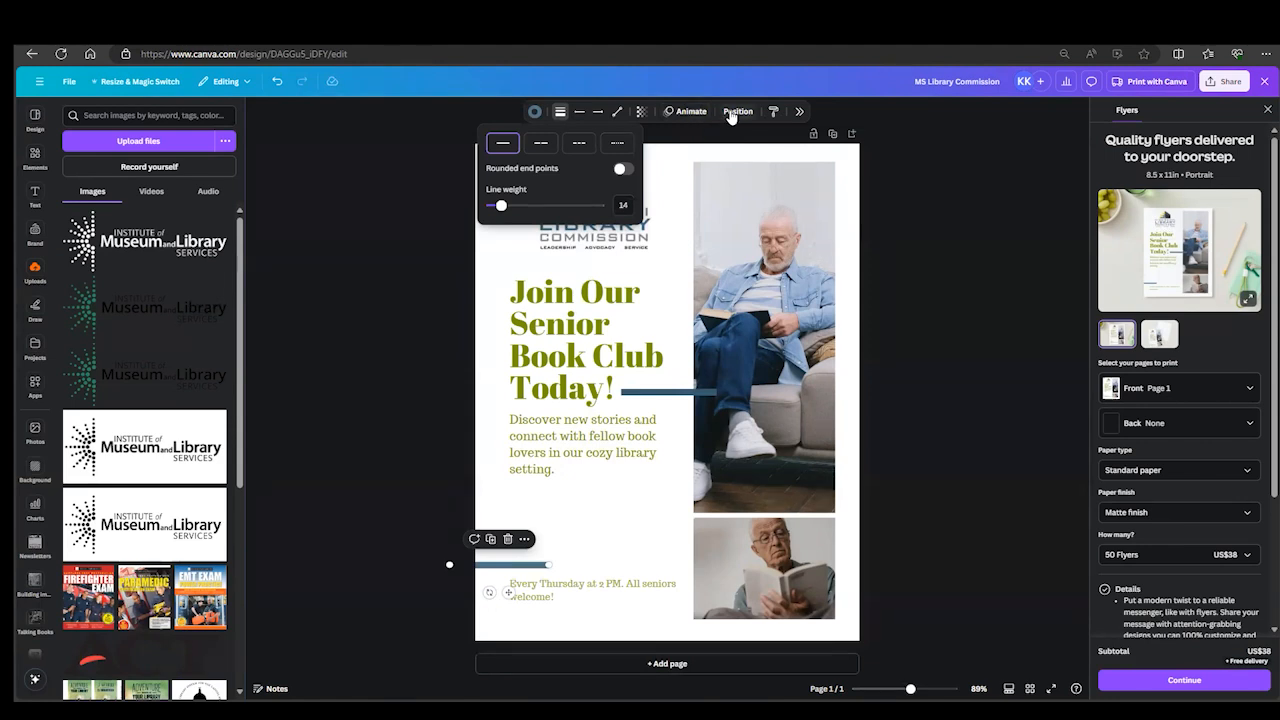
click(592, 486)
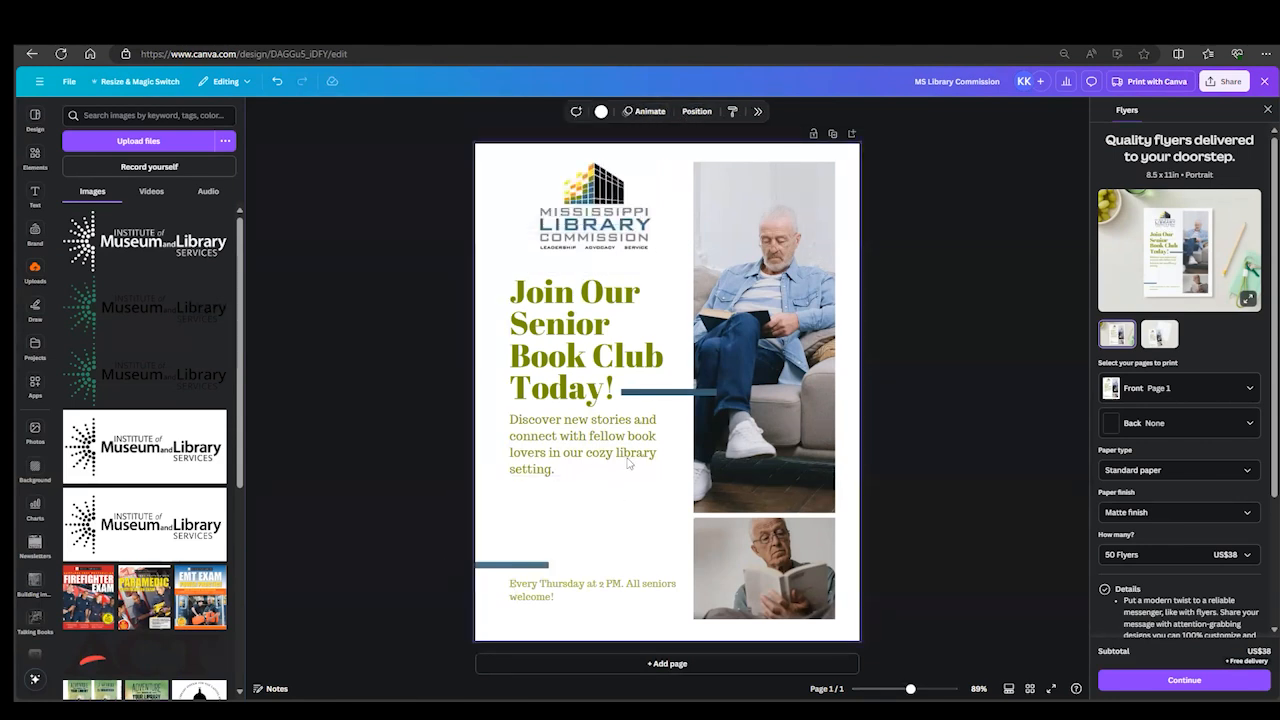
- Try the blue line beside "Today!" behind all other elements, and bring it back to the front
click(668, 399)
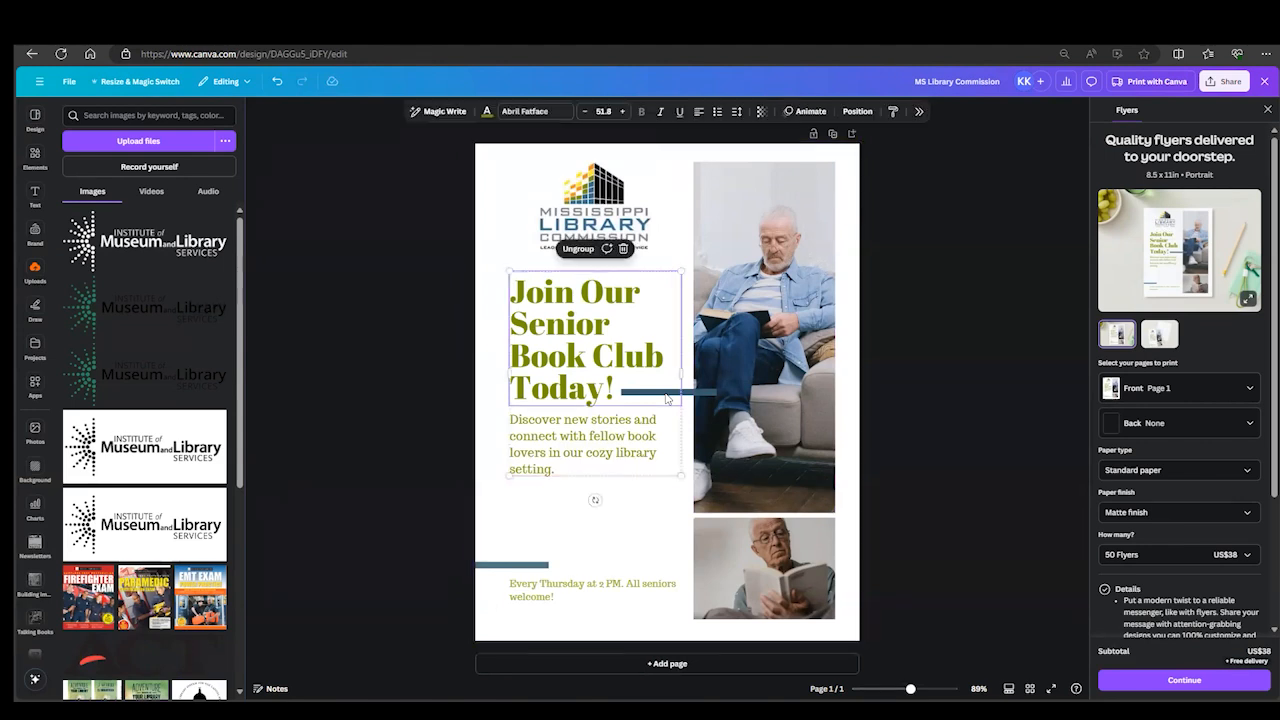
click(698, 393)
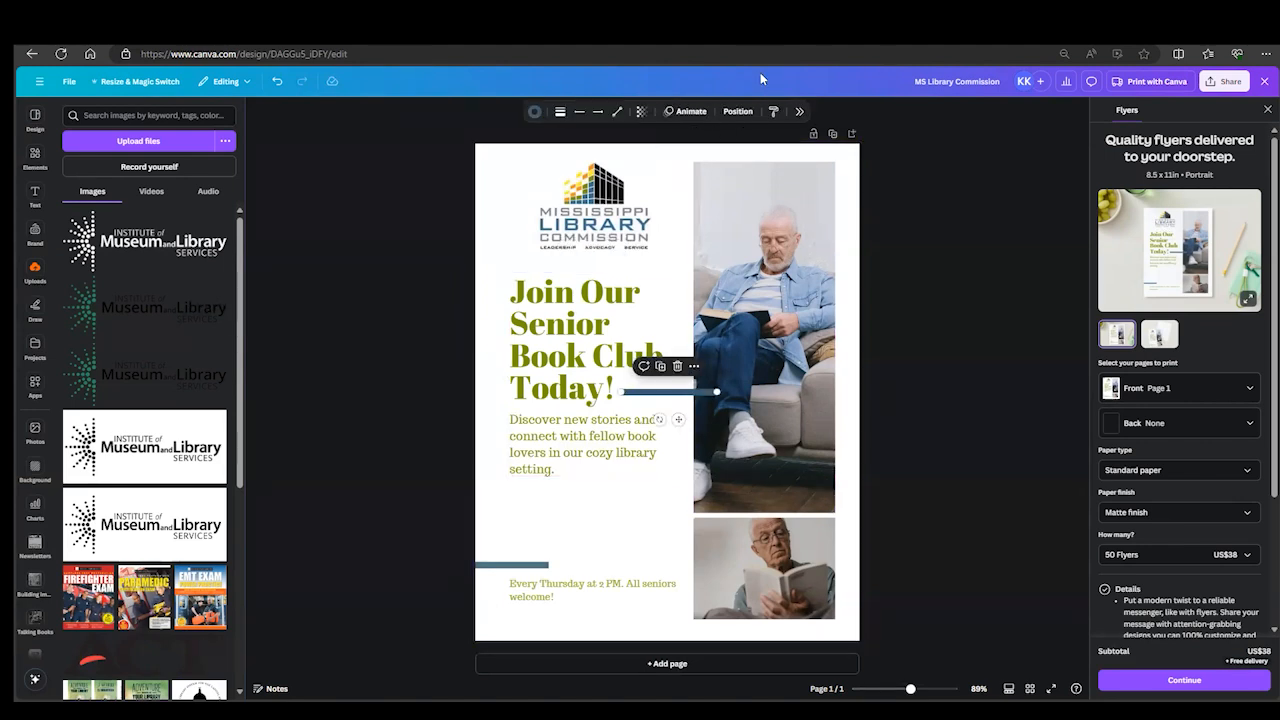
click(738, 111)
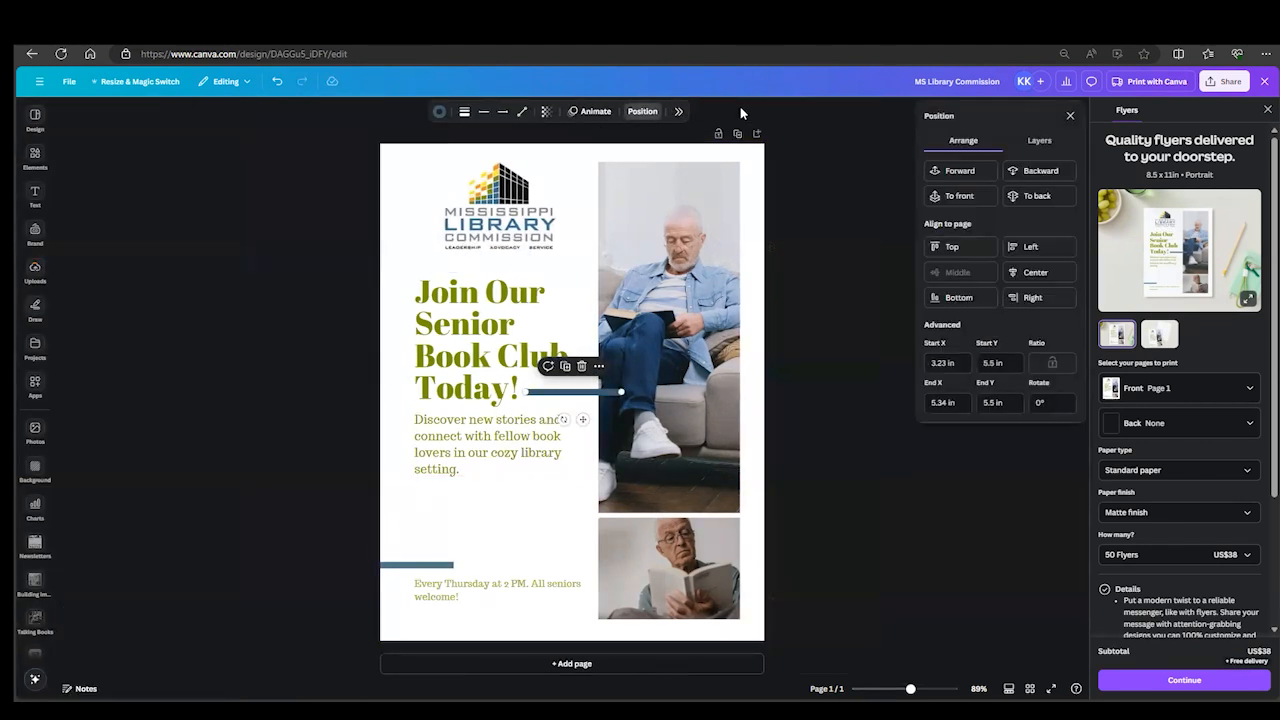
click(1042, 141)
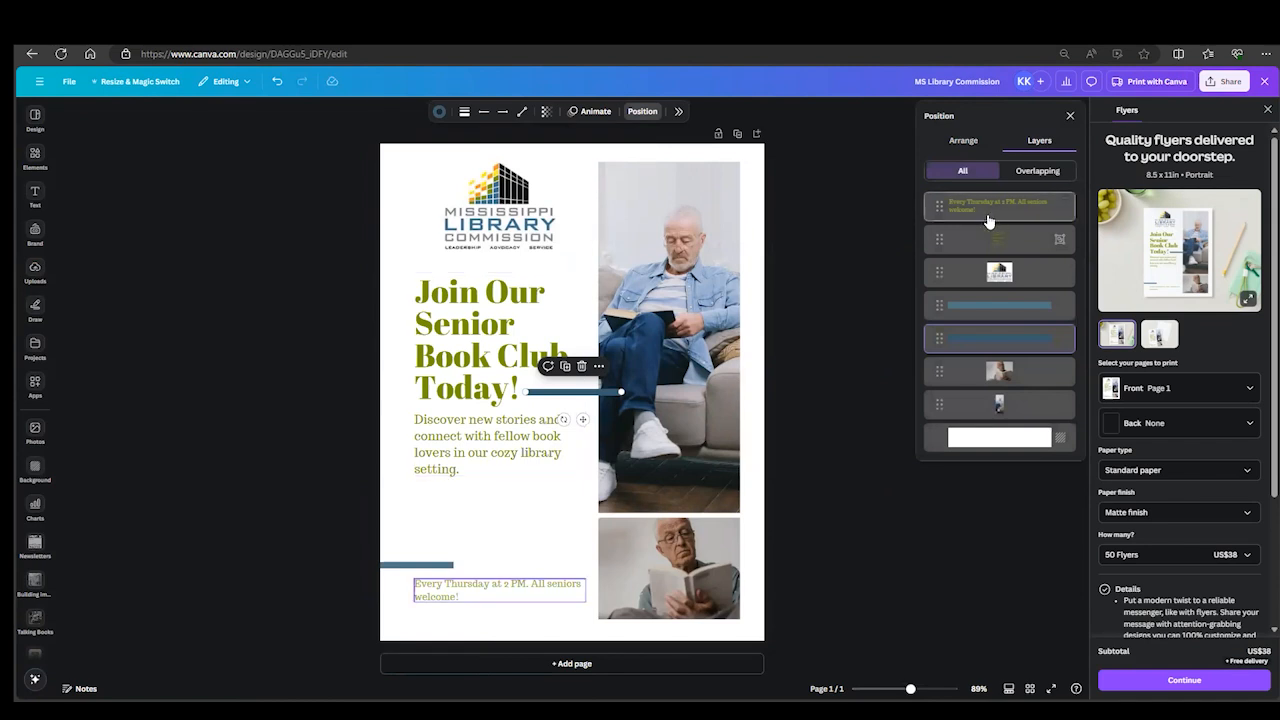
click(961, 141)
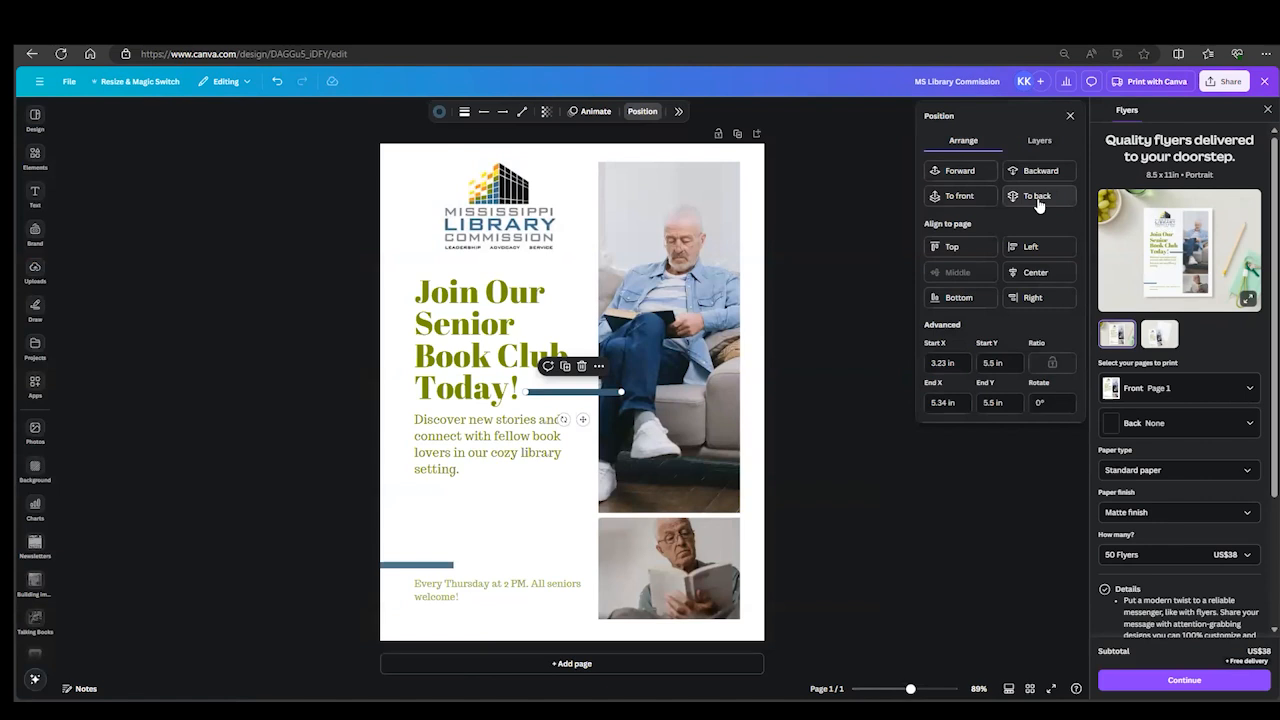
click(1038, 198)
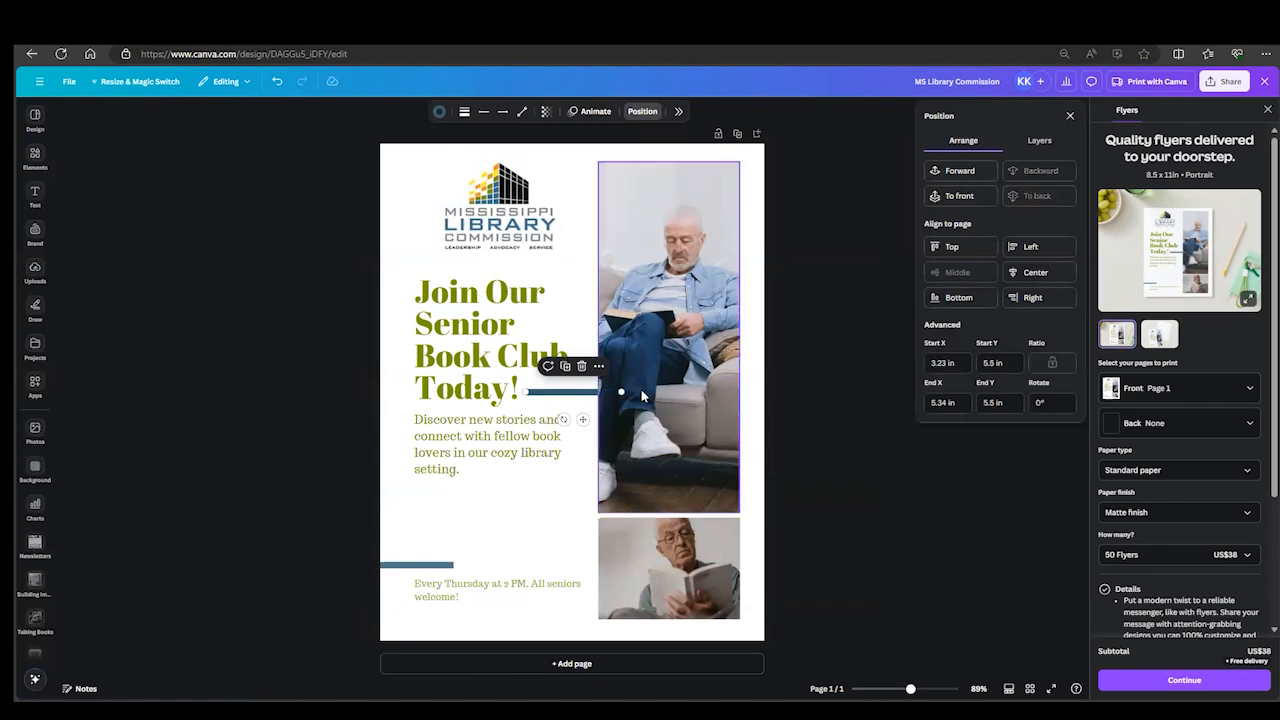
click(958, 199)
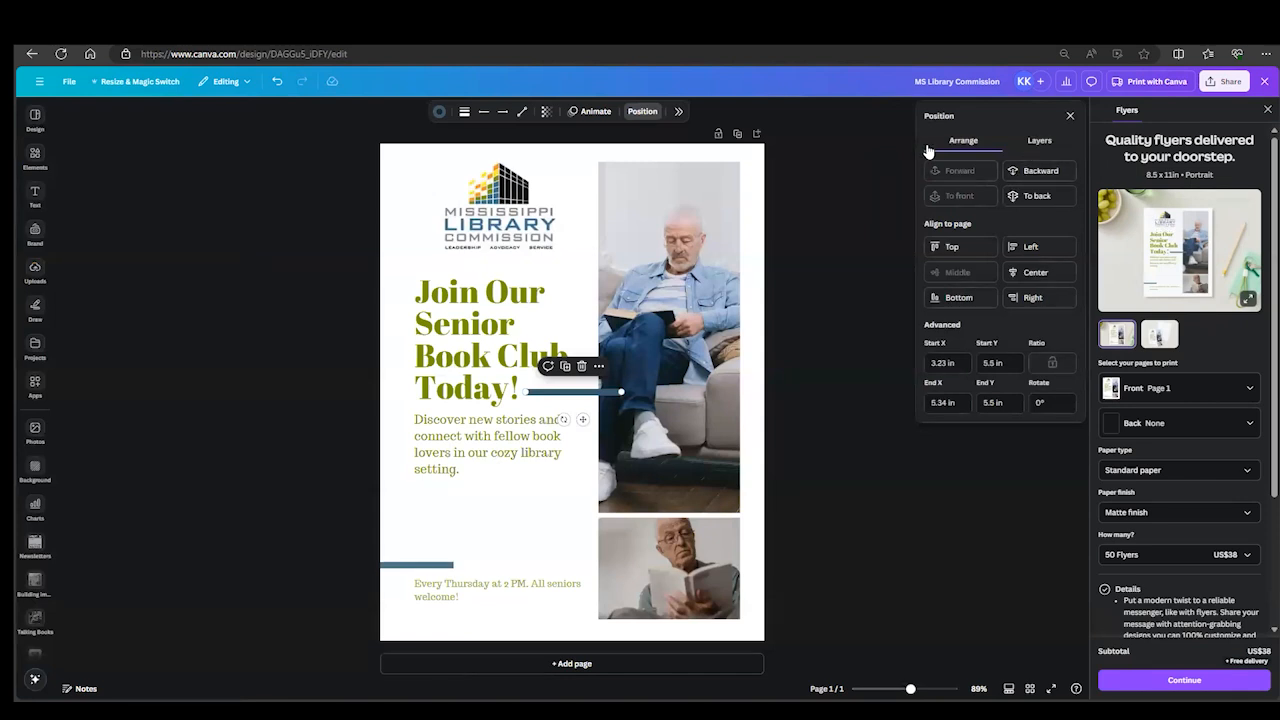
- Select the small photo and the large photo in turn from the list of layers
click(1040, 145)
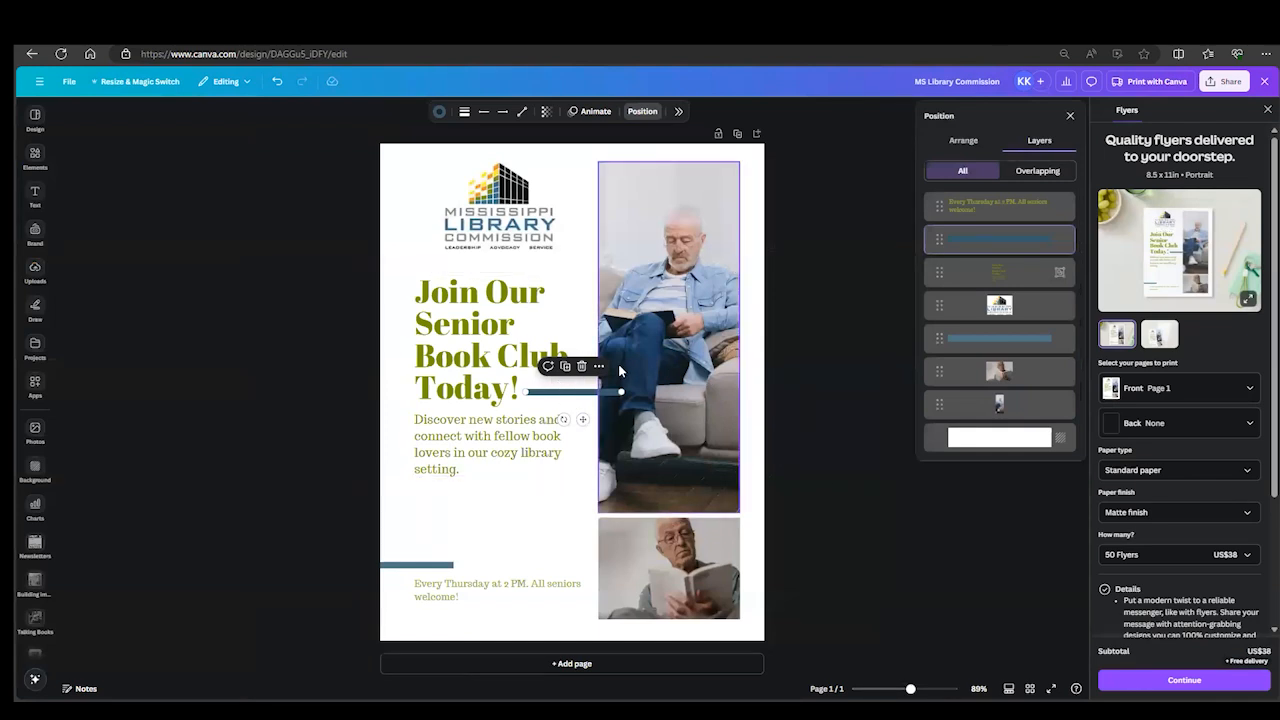
click(946, 383)
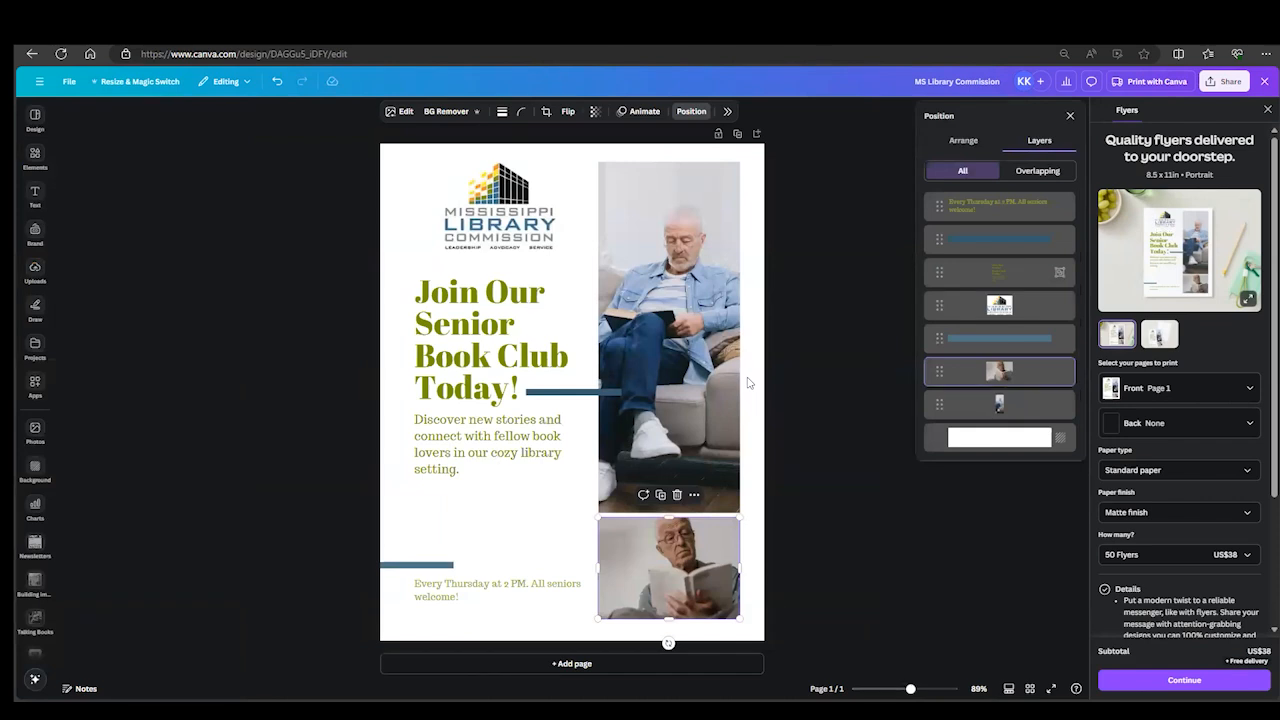
click(994, 405)
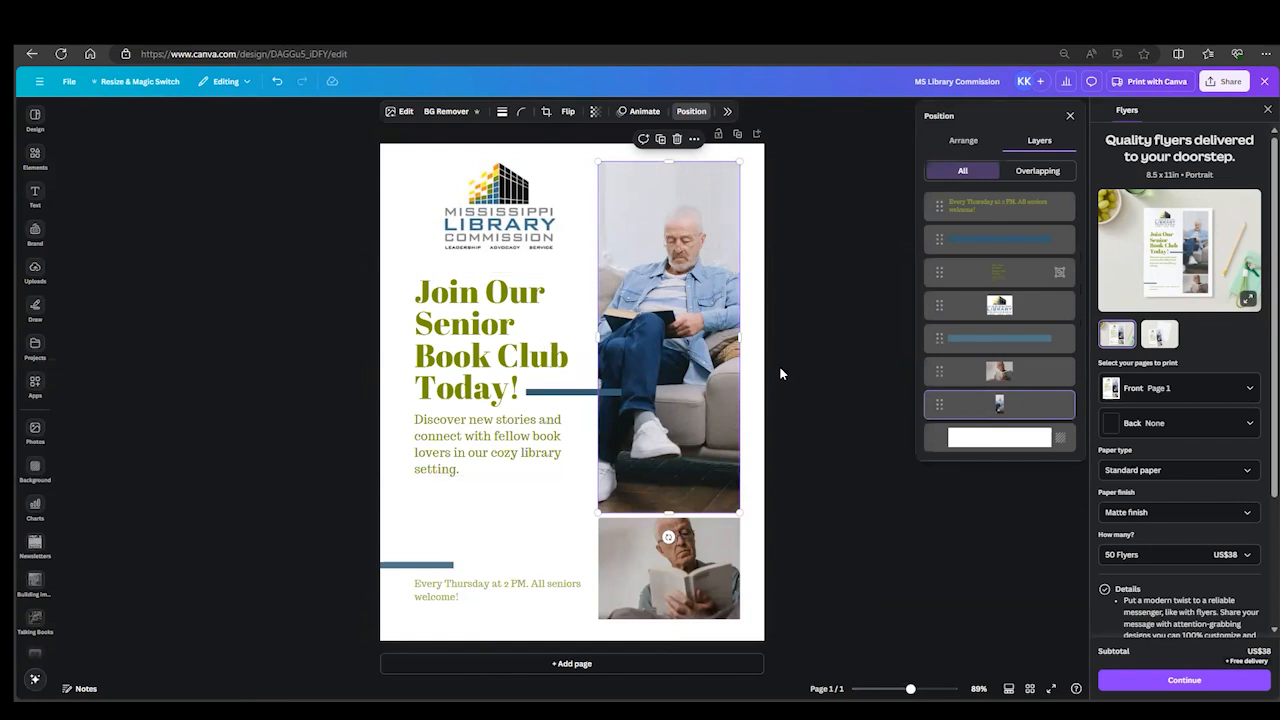
- Move the headline and description group over the large photo, and select the photo underneath through its layer
drag(527, 335, 638, 324)
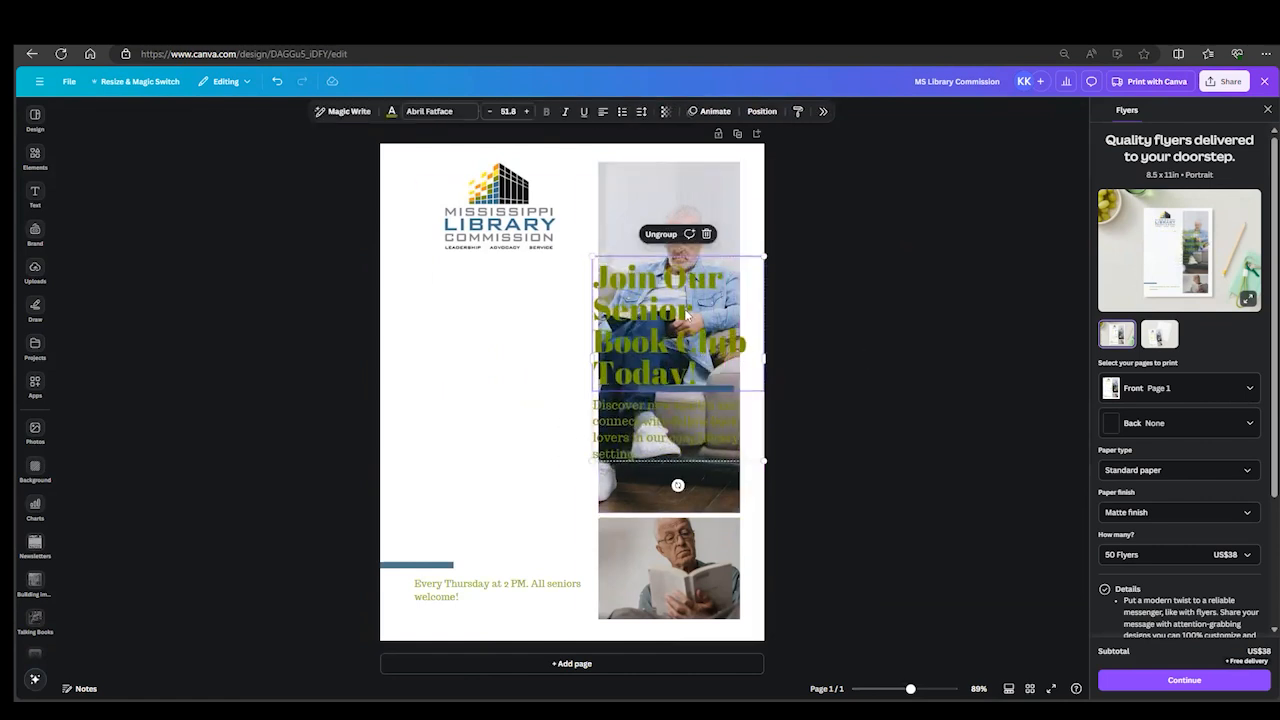
click(761, 111)
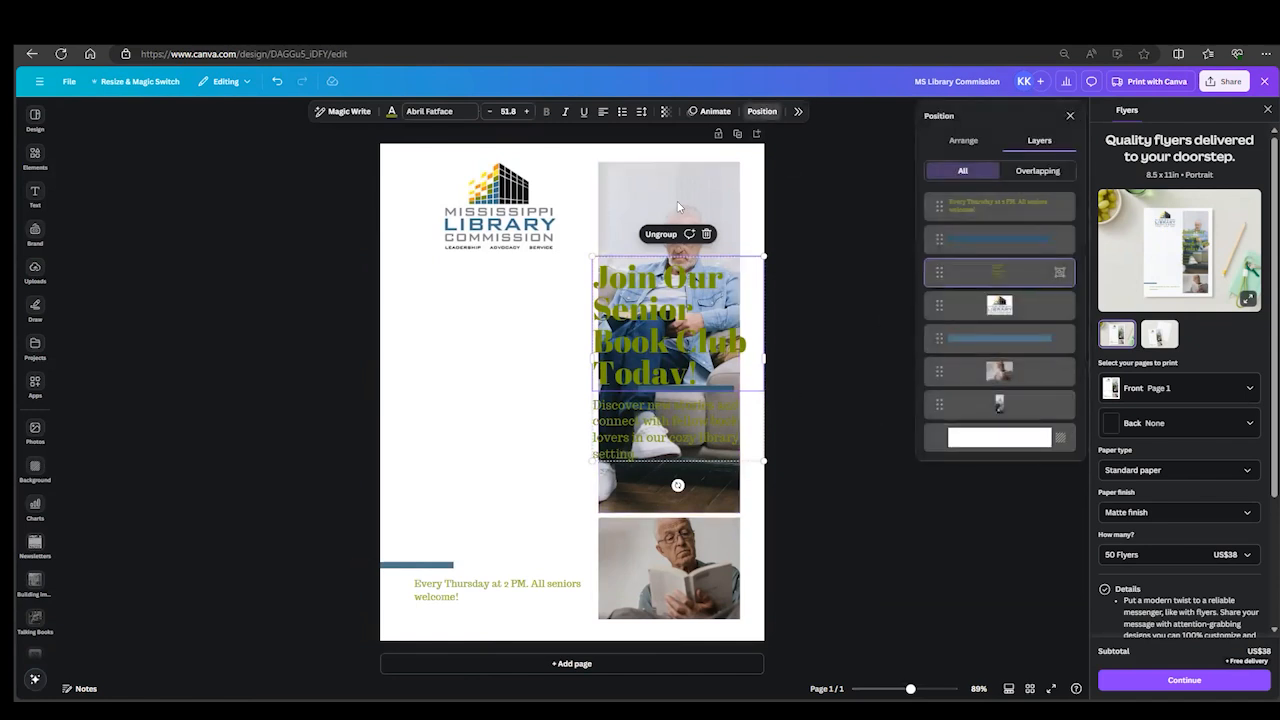
click(988, 418)
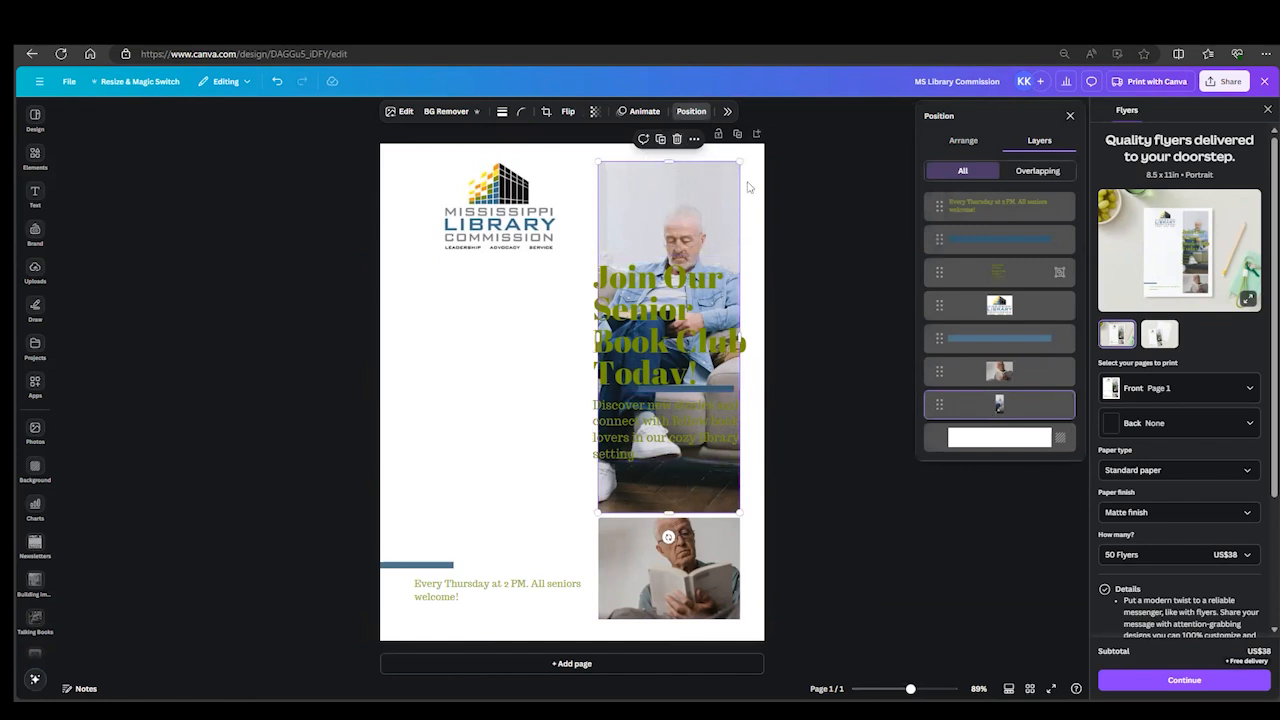
- Try moving the large photo directly on the page behind the headline, and undo the move
click(812, 367)
mouse_move(663, 327)
mouse_down()
mouse_move(520, 340)
mouse_move(655, 325)
mouse_up()
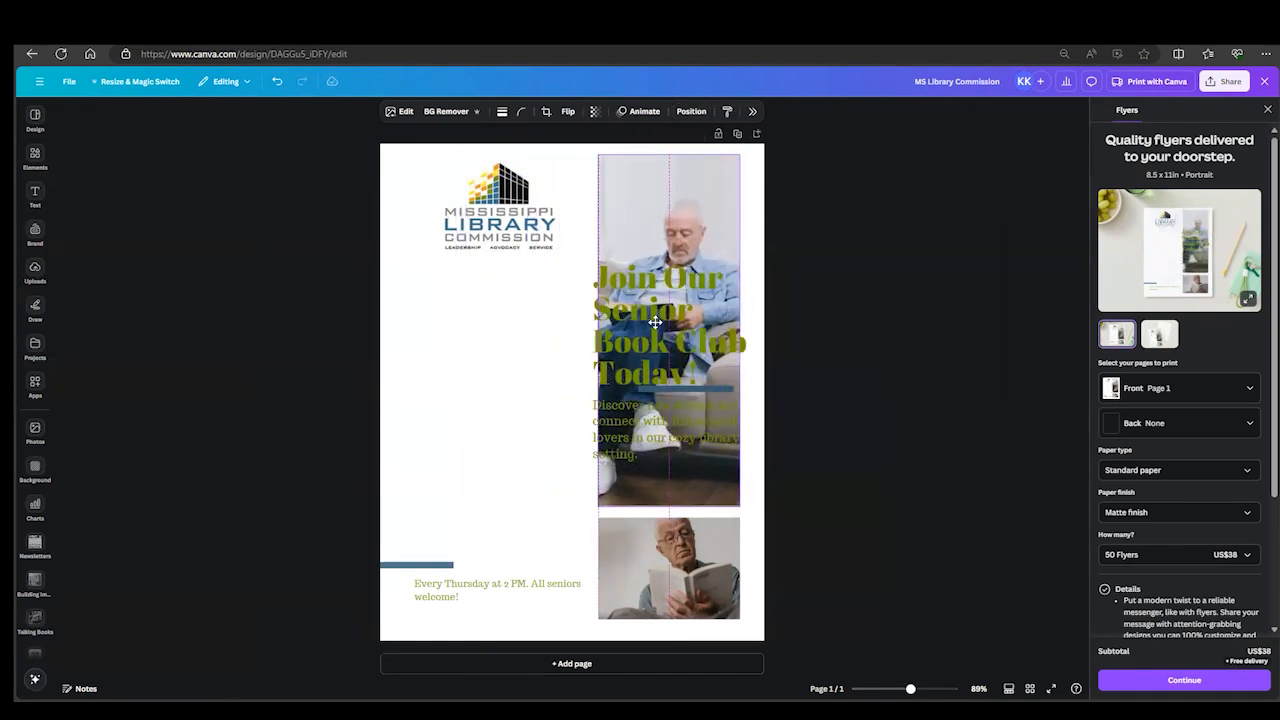
click(276, 84)
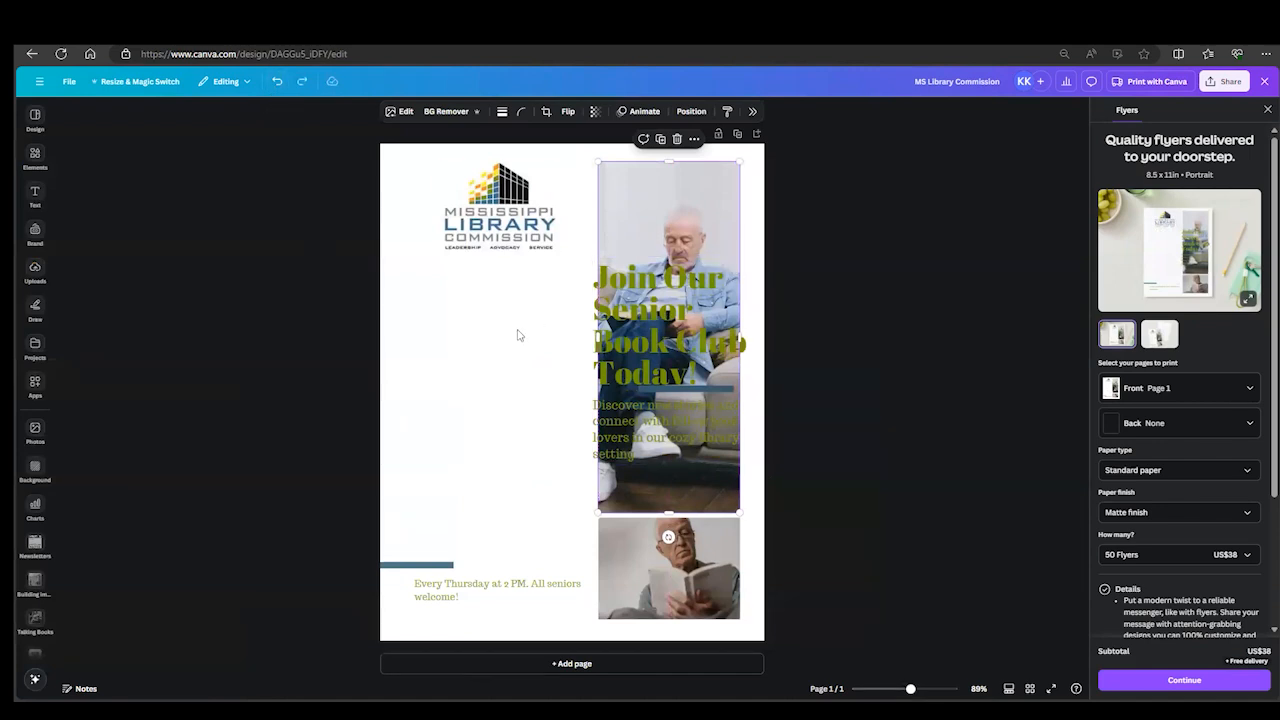
- Move the headline and description group off the large photo, back below the logo and aligned with the Thursday text
click(412, 269)
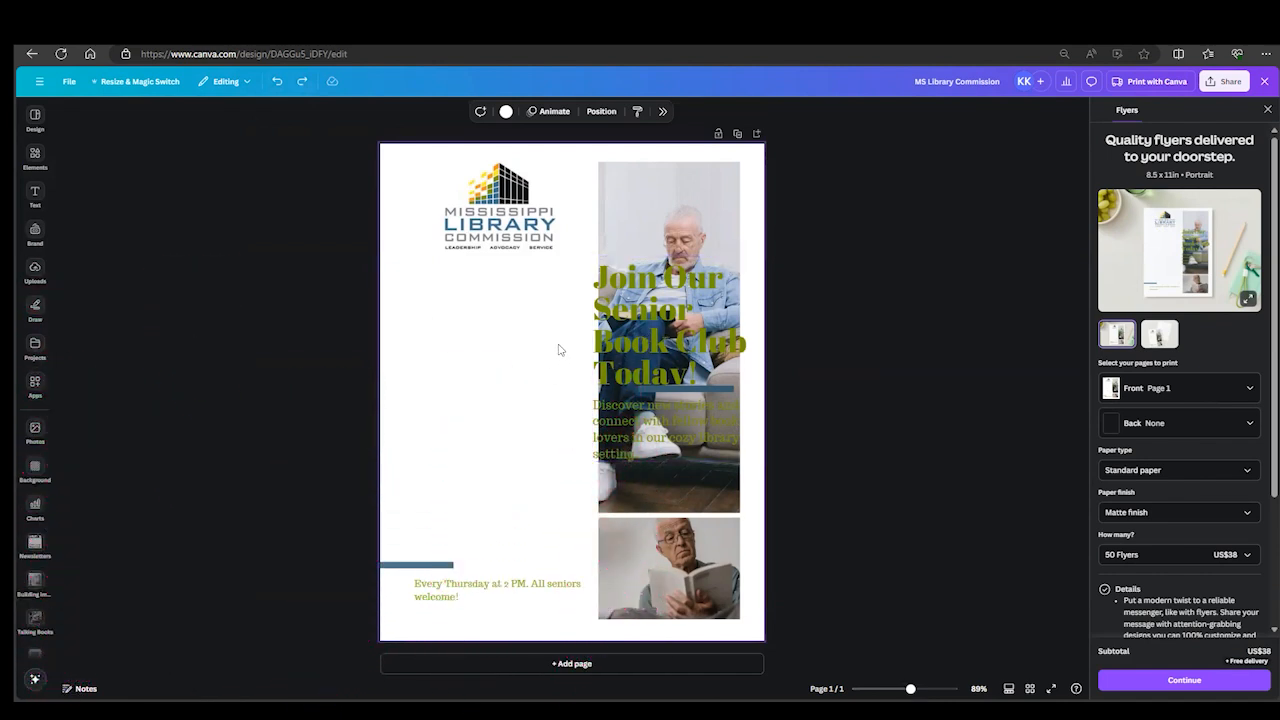
click(626, 345)
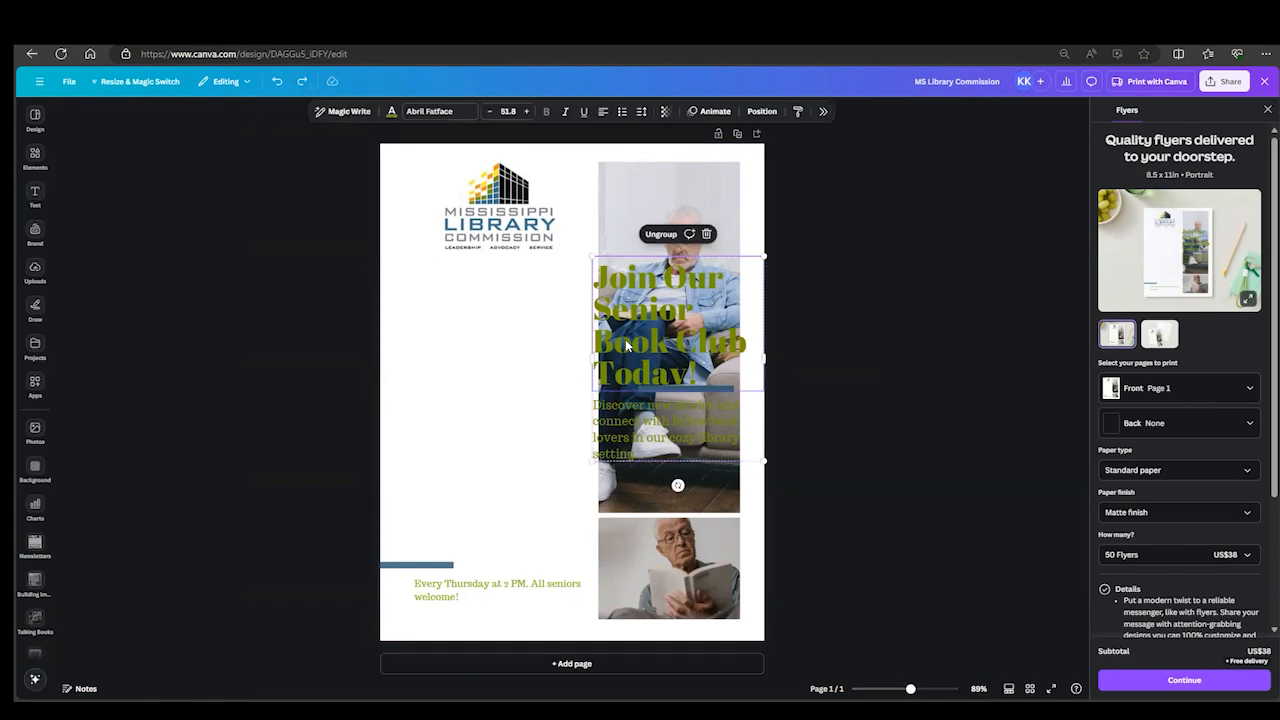
drag(646, 338, 467, 348)
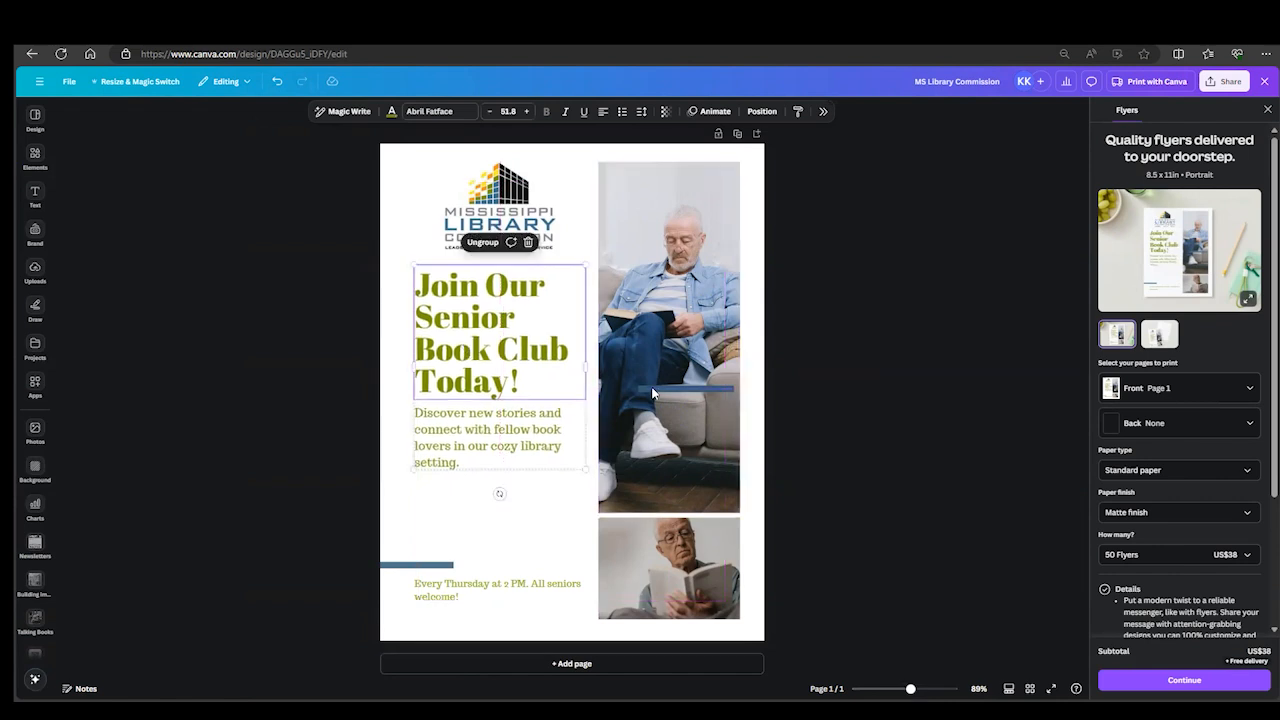
- Move the upper blue line to just beside "Today!" so that it overlaps the large photo's inner edge
click(651, 389)
drag(695, 416, 600, 410)
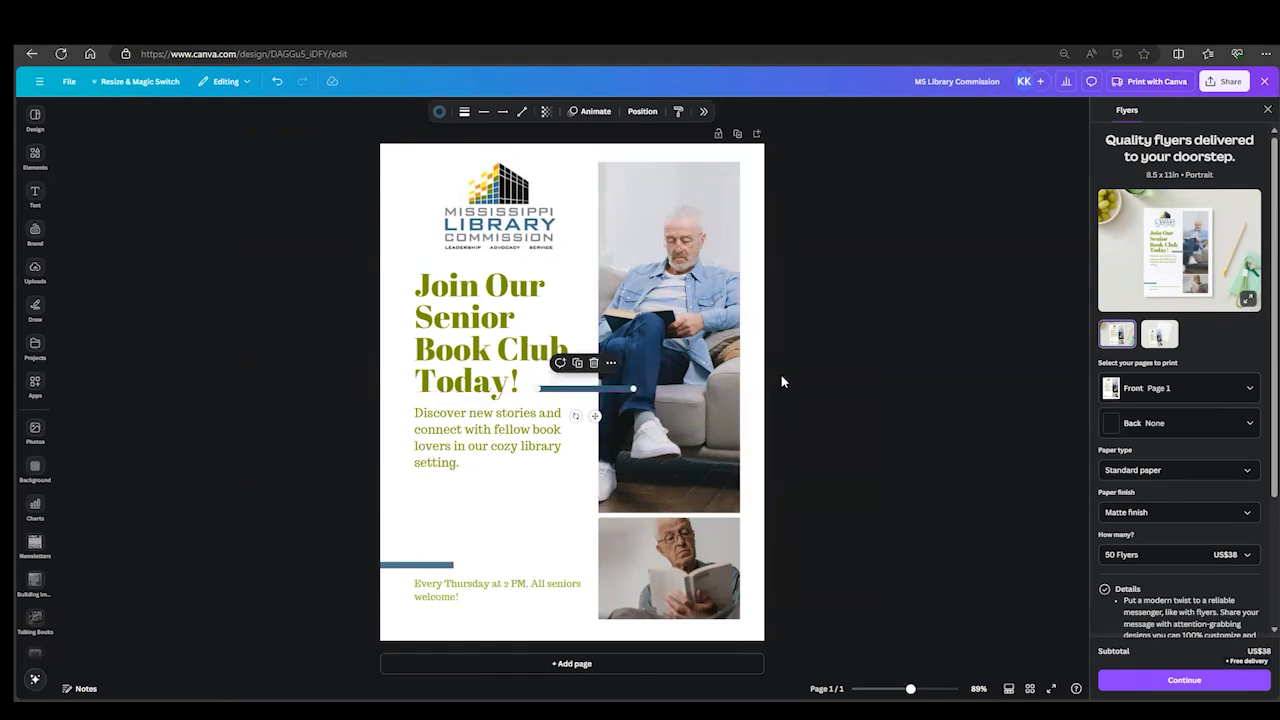
click(865, 380)
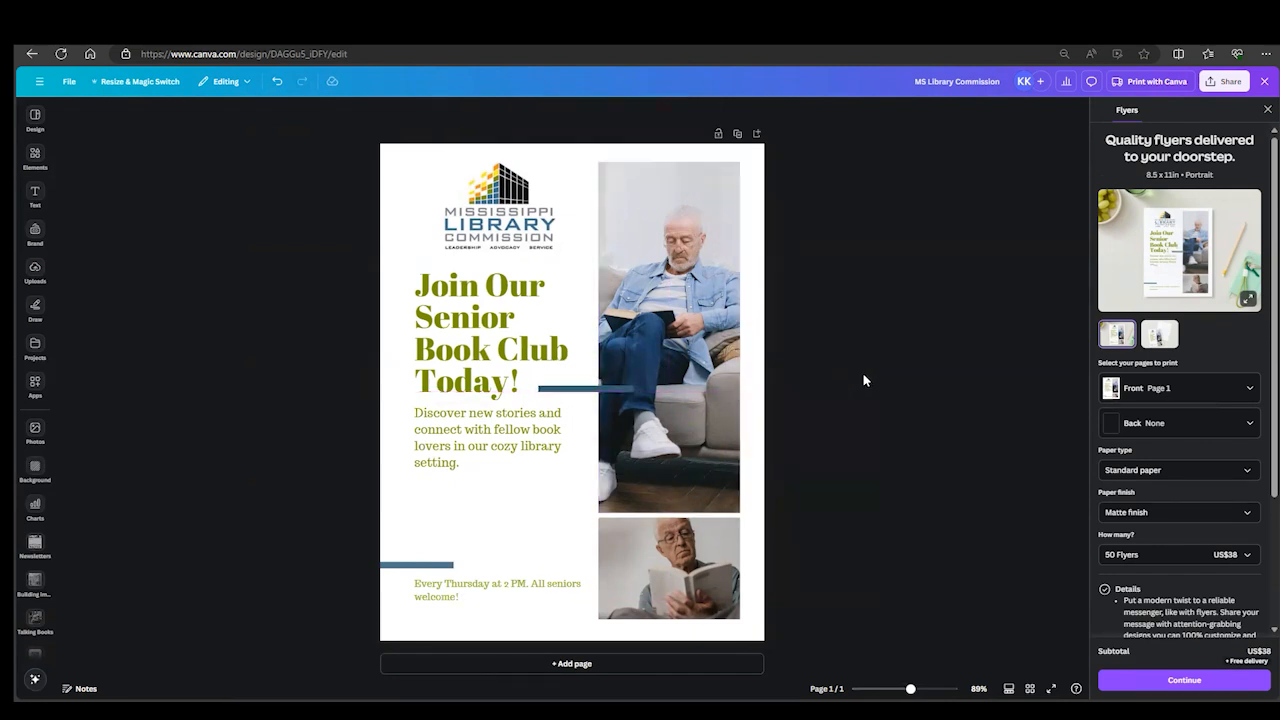
- Increase the font size of the "Every Thursday at 2 PM. All seniors welcome!" text to 19.9
click(458, 597)
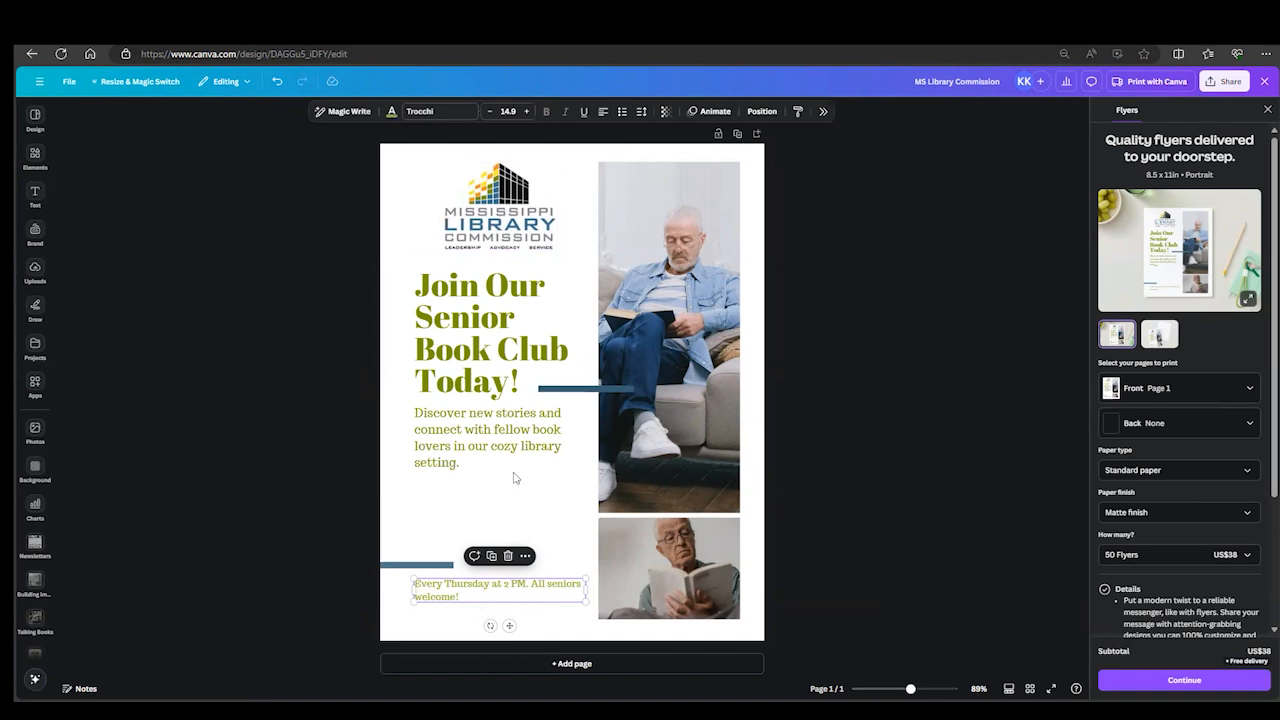
click(528, 111)
click(528, 111)
click(528, 111)
click(528, 111)
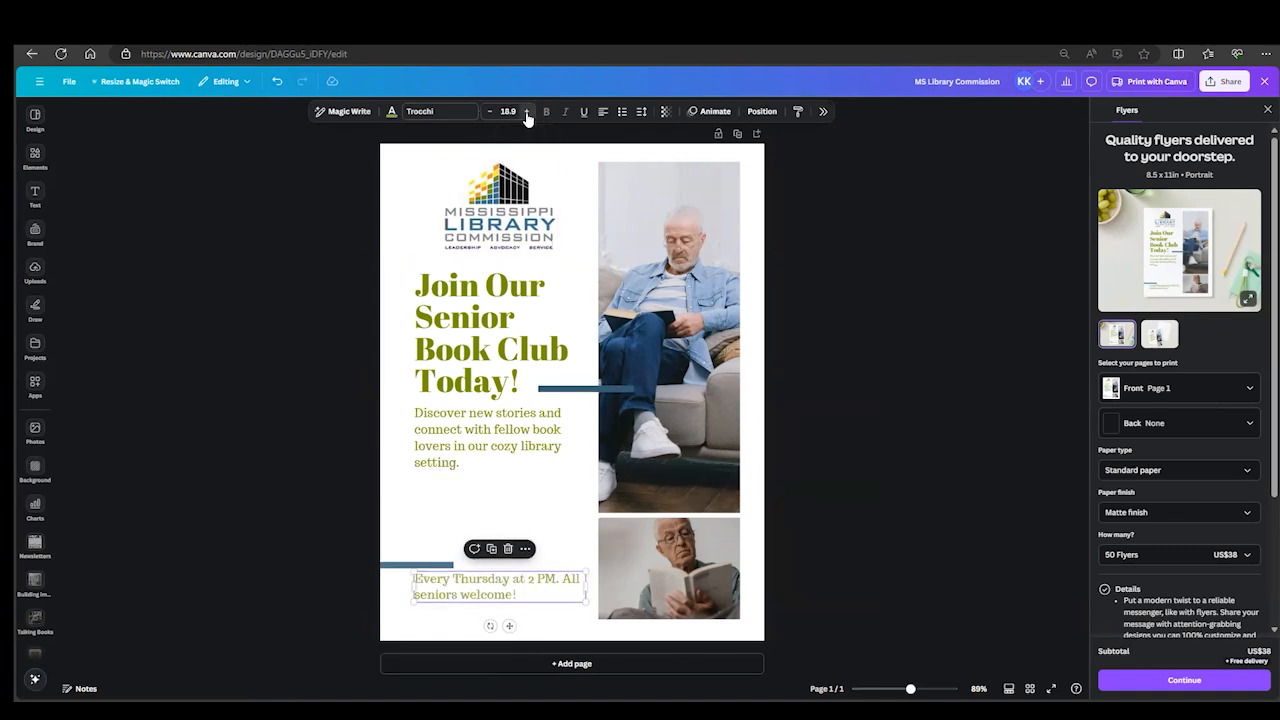
click(528, 111)
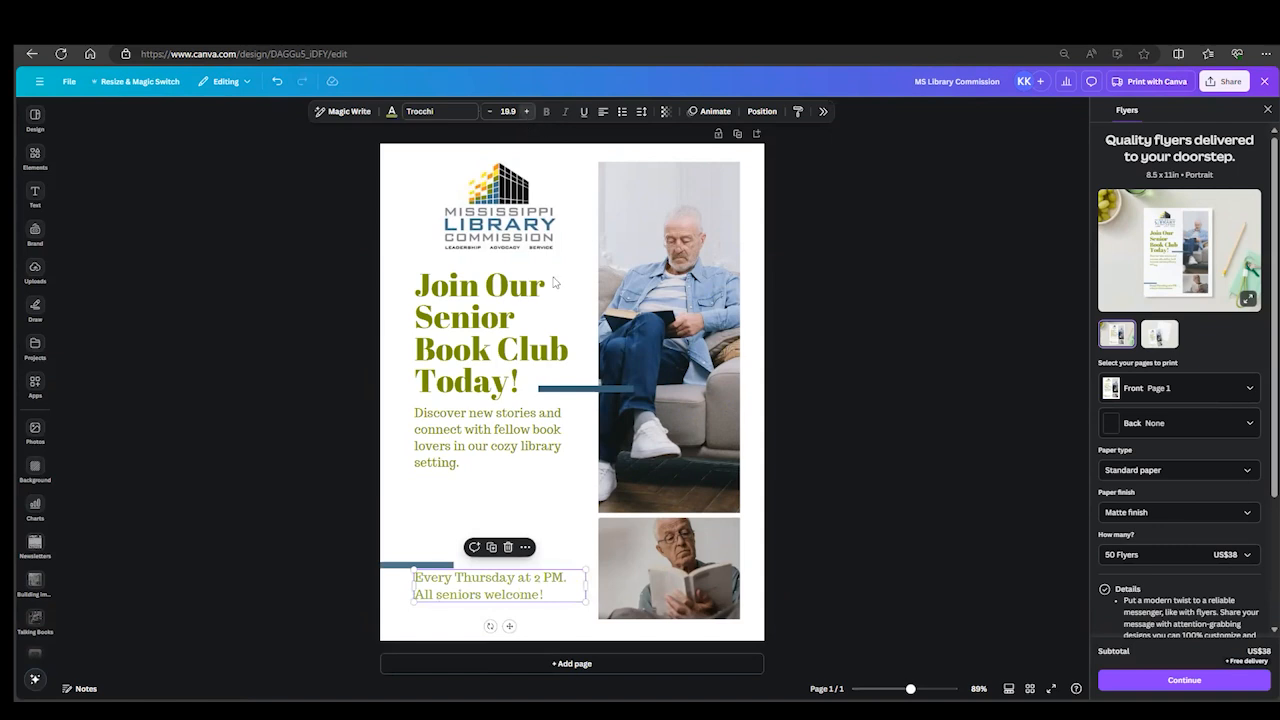
- Move the Thursday meeting text down slightly to leave a gap below the lower blue line
click(556, 553)
click(544, 591)
drag(540, 594, 540, 597)
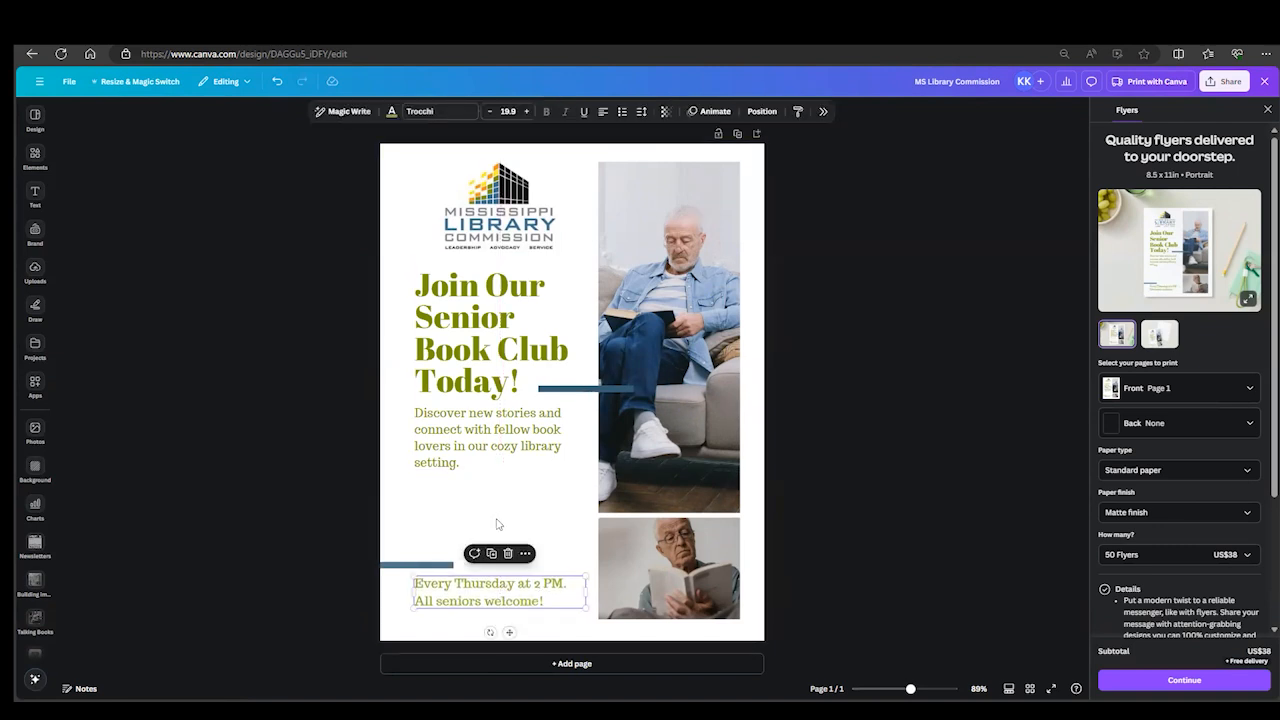
click(499, 520)
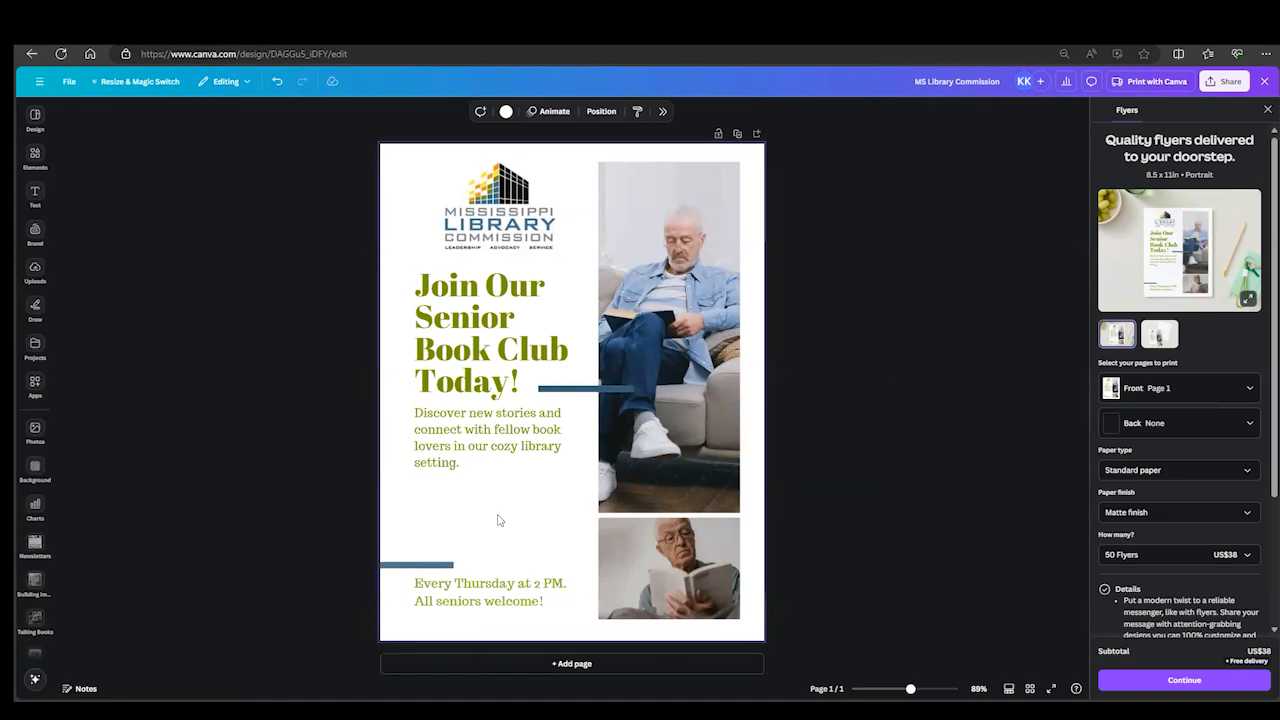
click(470, 590)
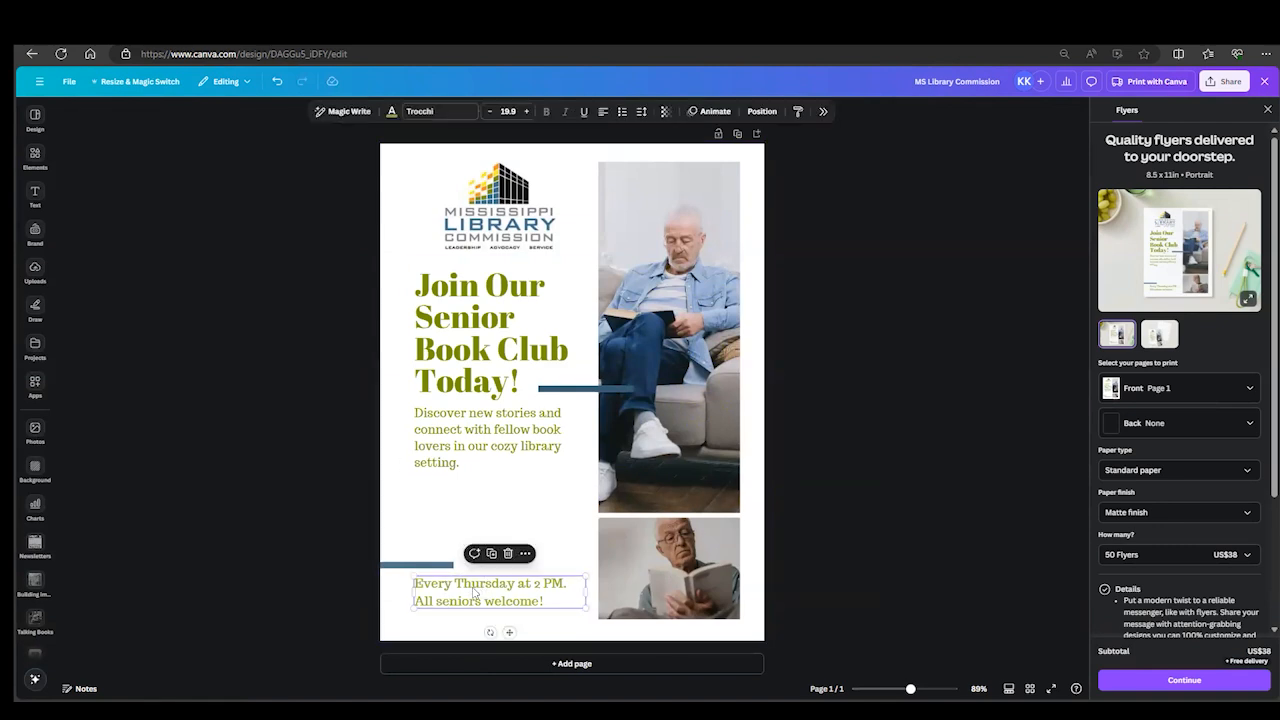
click(395, 115)
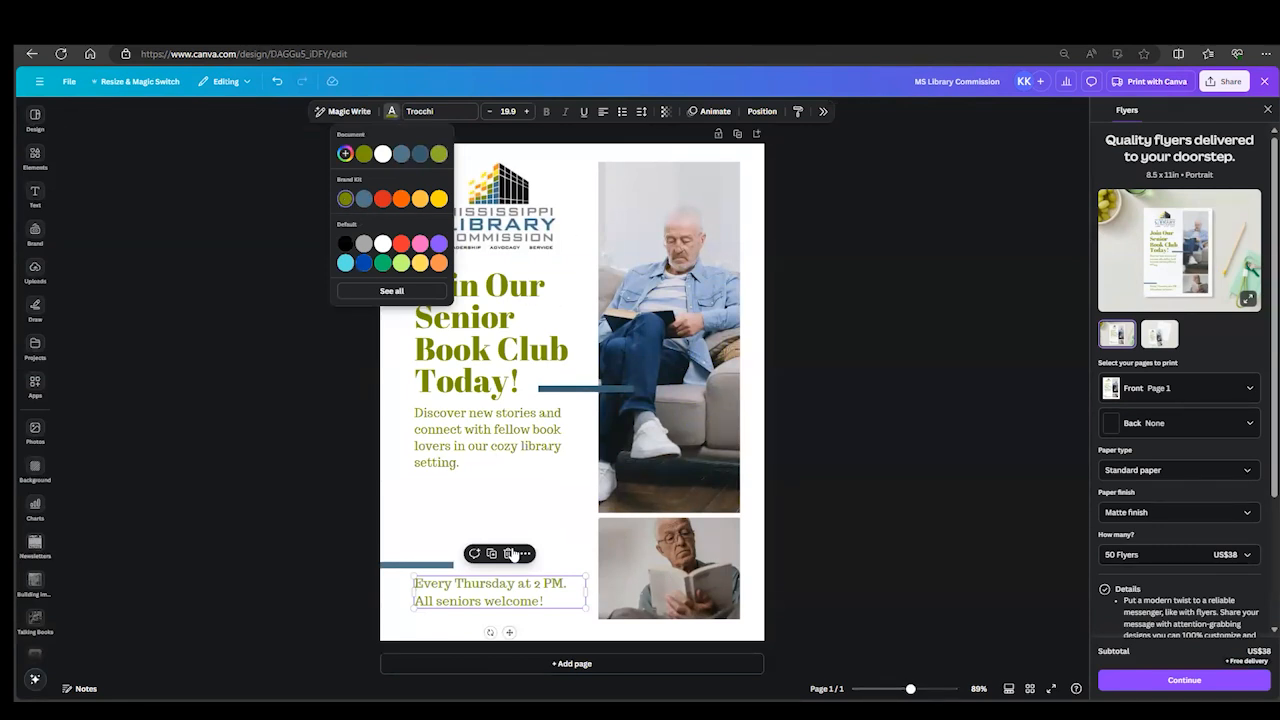
click(516, 511)
click(516, 511)
click(507, 596)
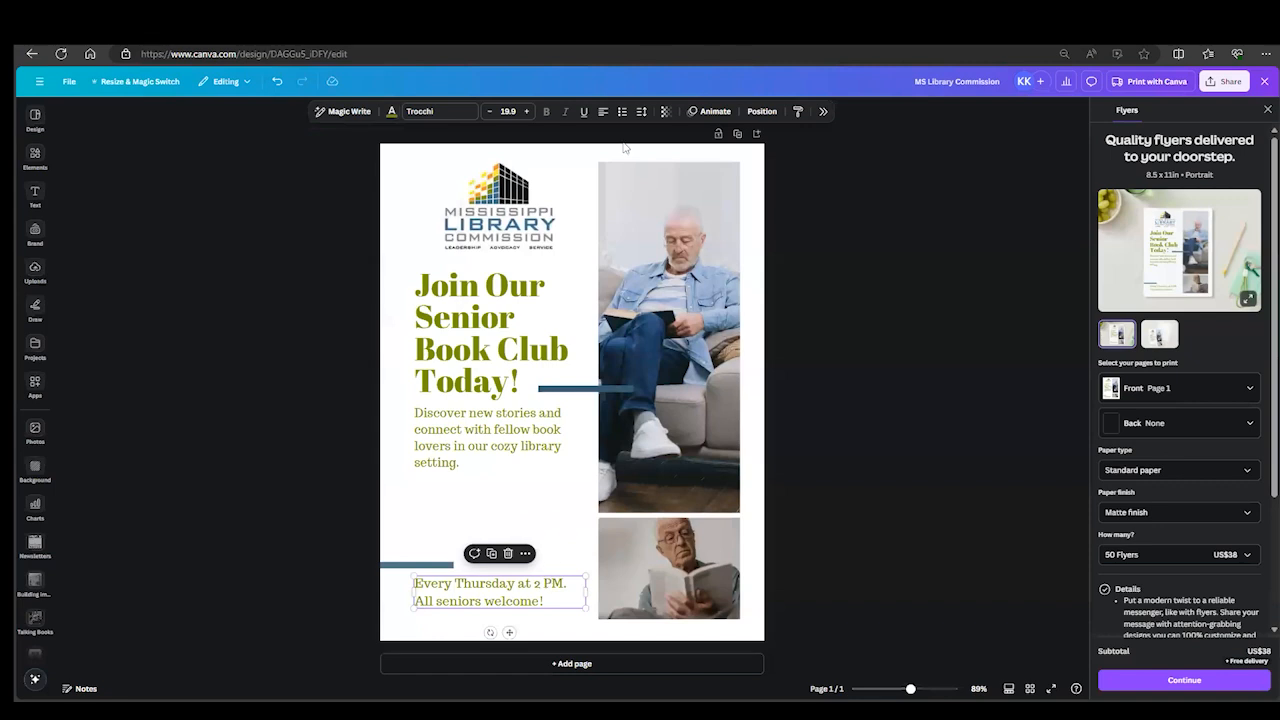
click(567, 535)
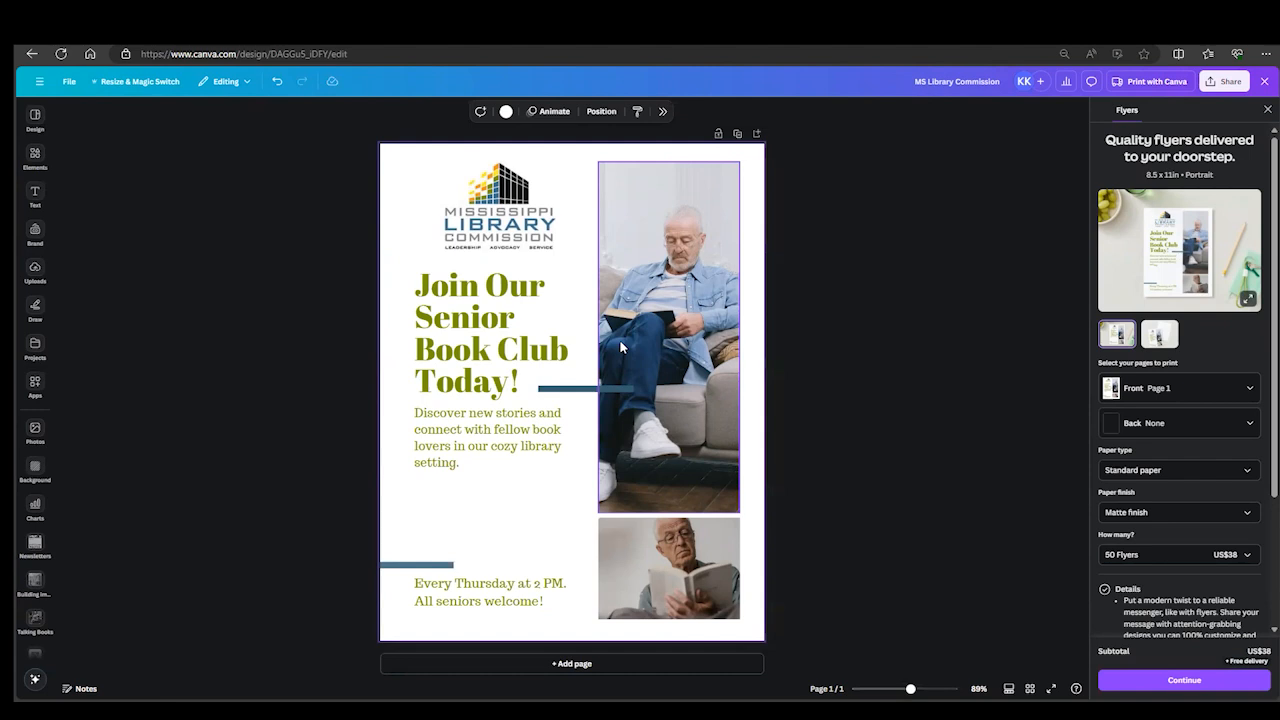
- Open the large photo for cropping to view the full image beyond its frame, and exit without changing the crop
click(683, 358)
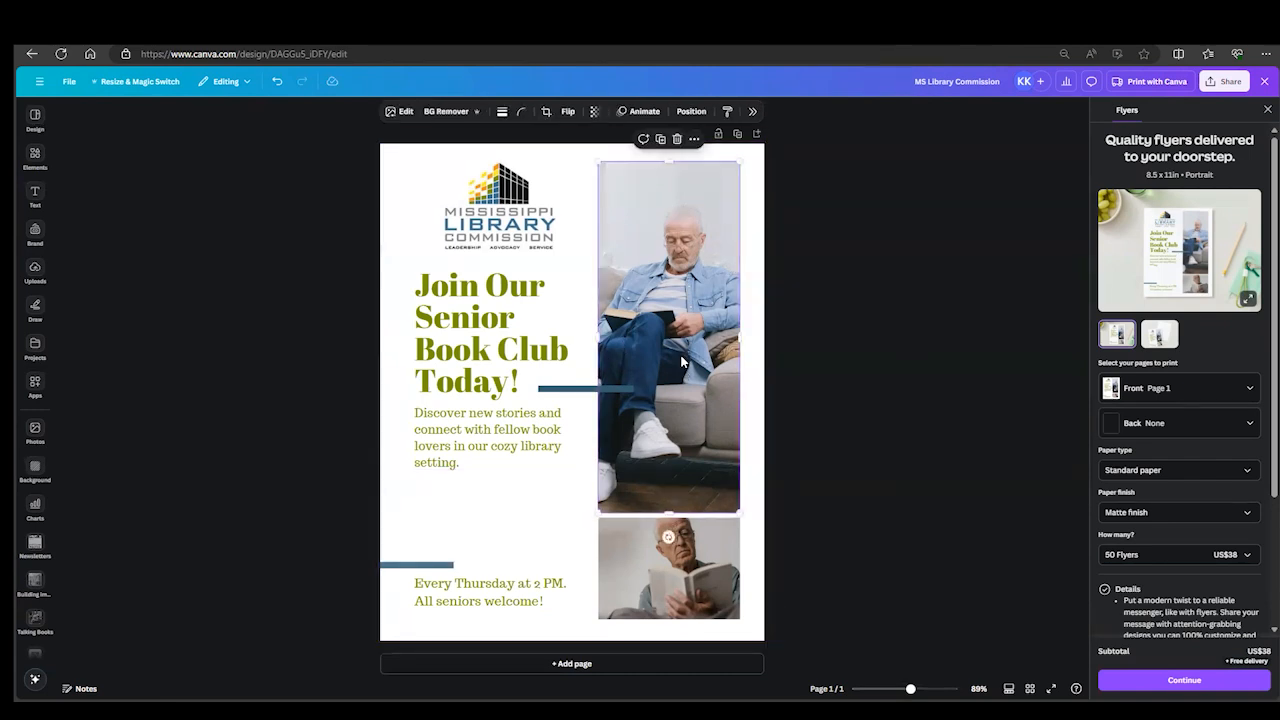
double_click(682, 357)
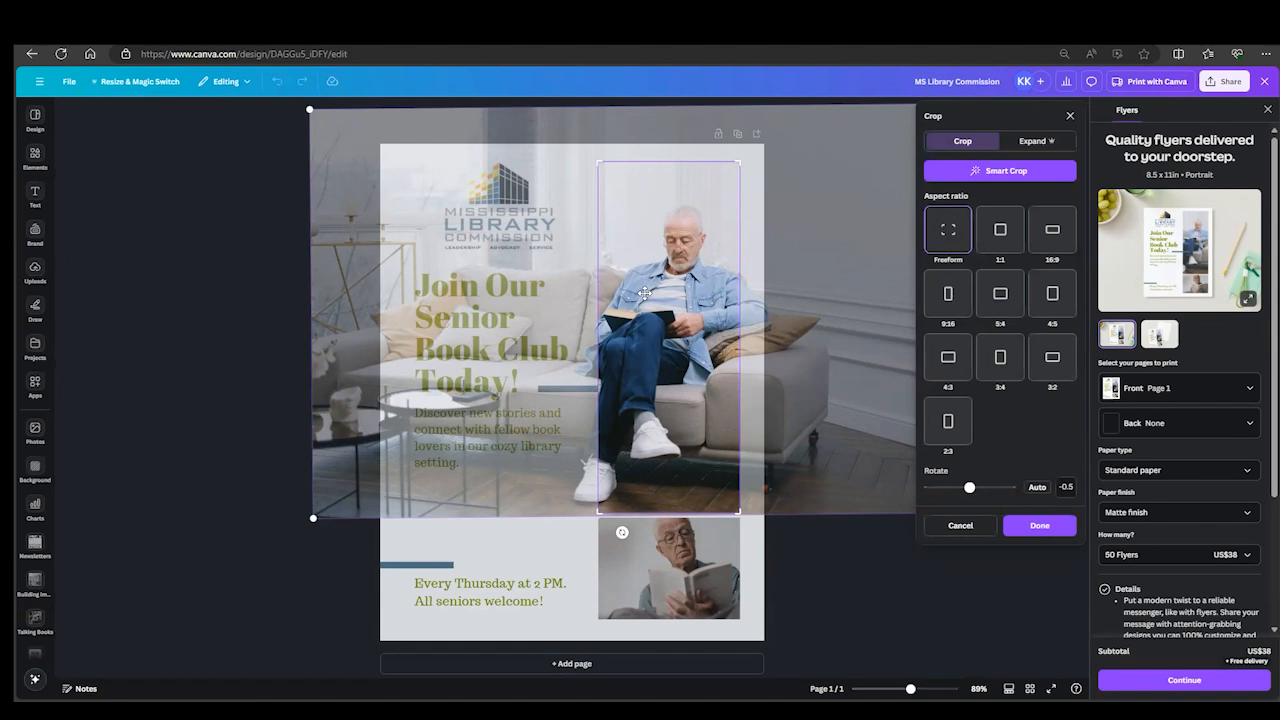
click(829, 561)
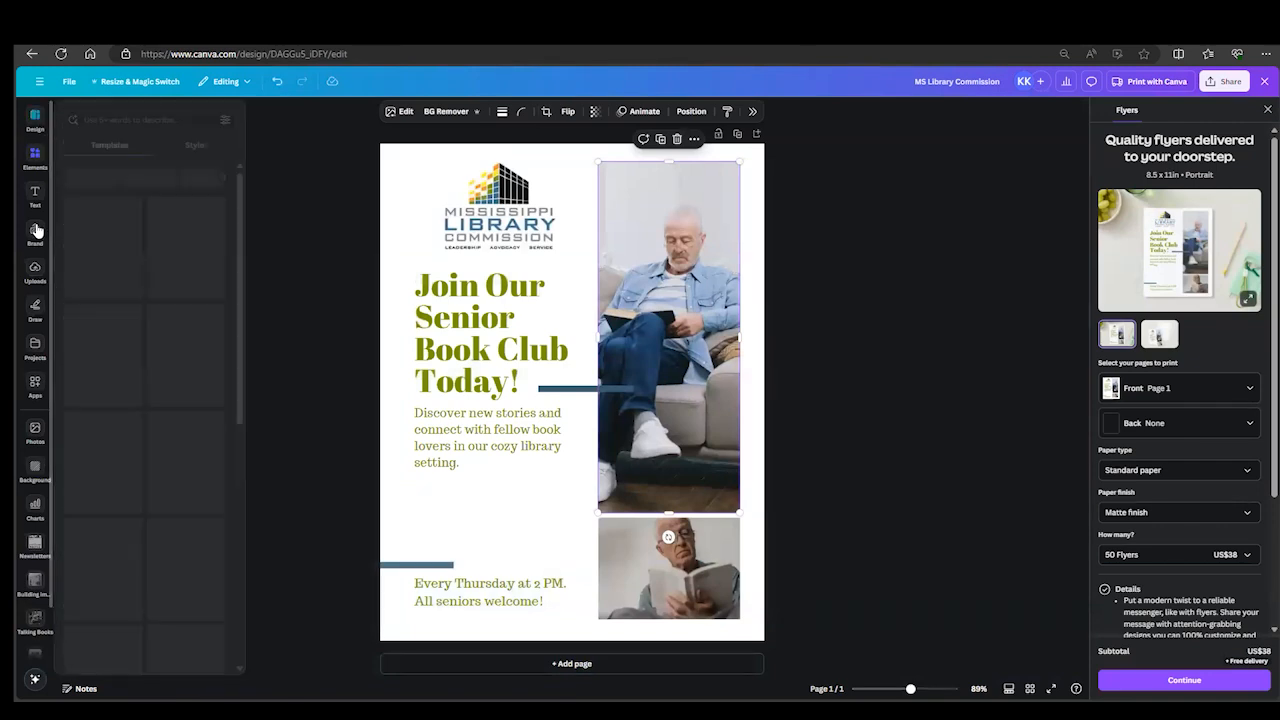
- Search the uploaded images for "people" and replace the small lower photo with the woman holding up two books
click(30, 278)
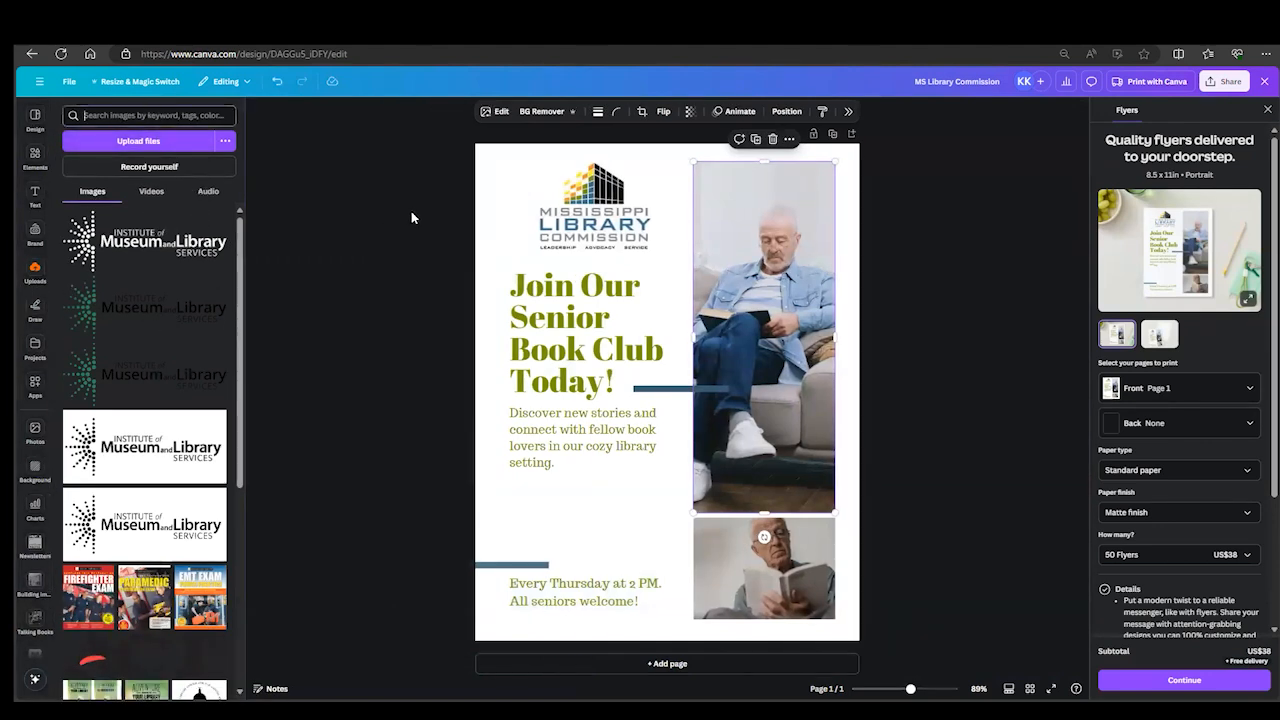
text(p)
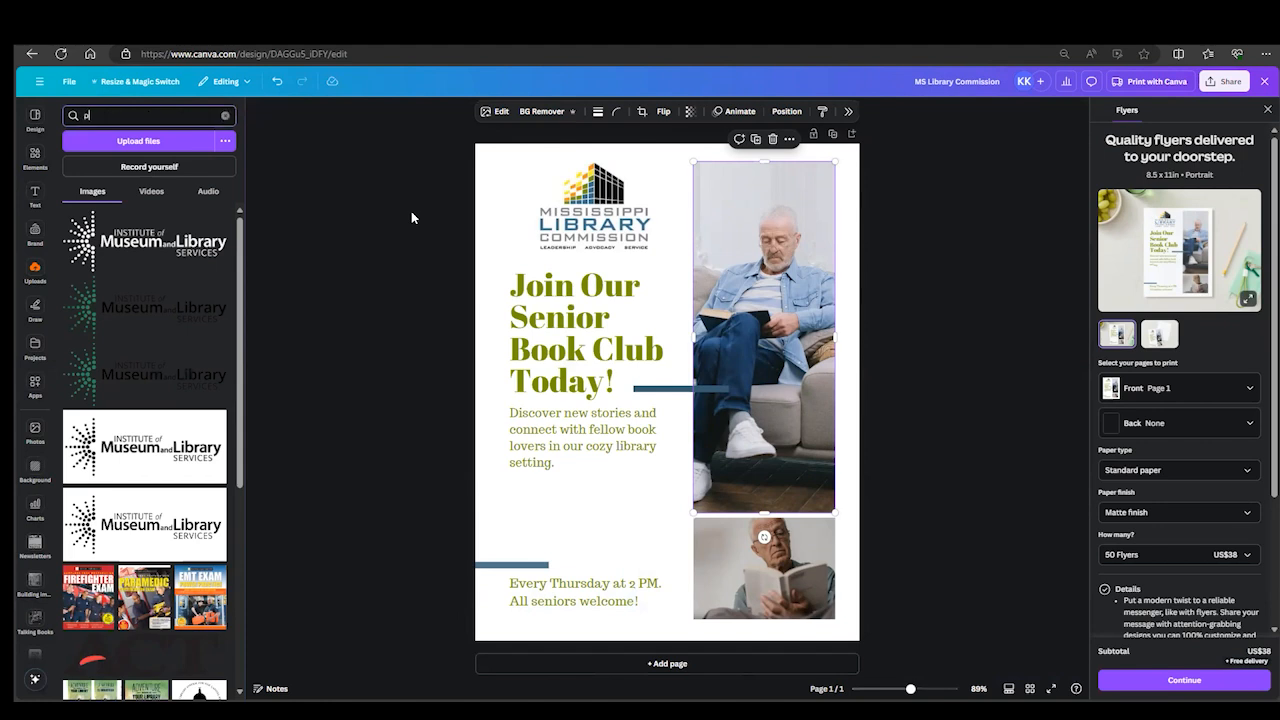
text(eople)
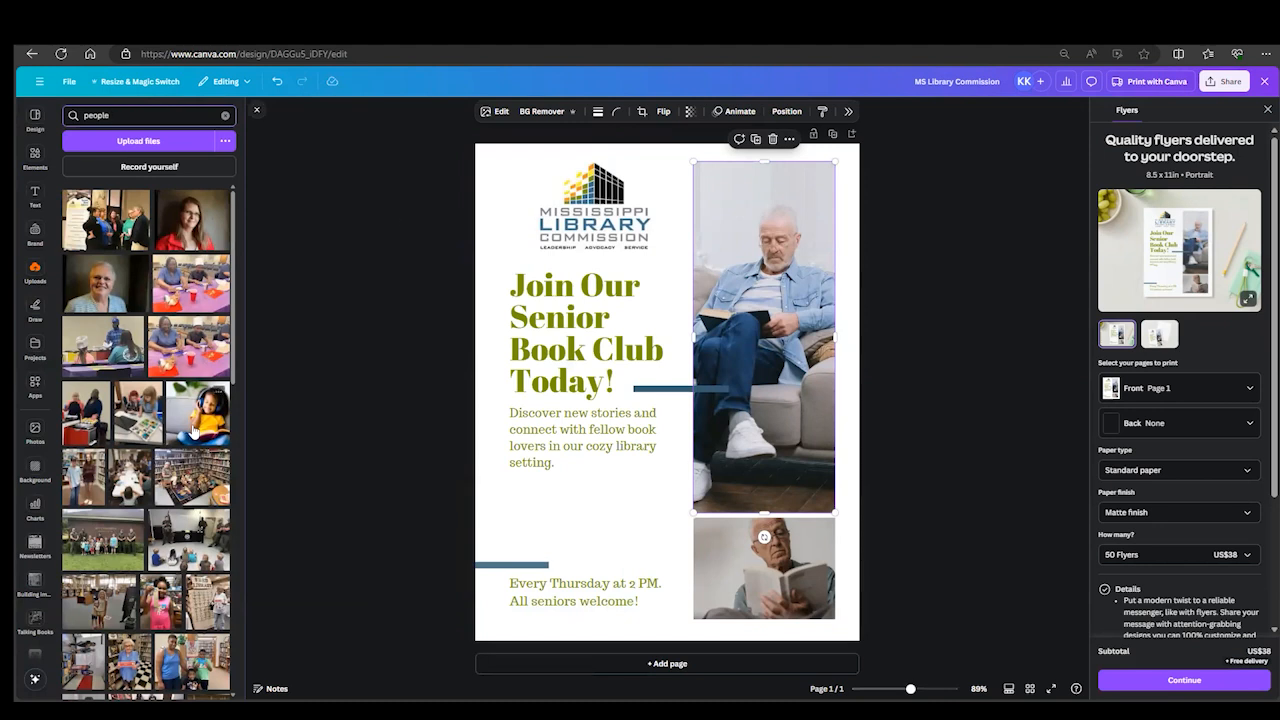
scroll(171, 440, down, 2)
scroll(171, 440, down, 3)
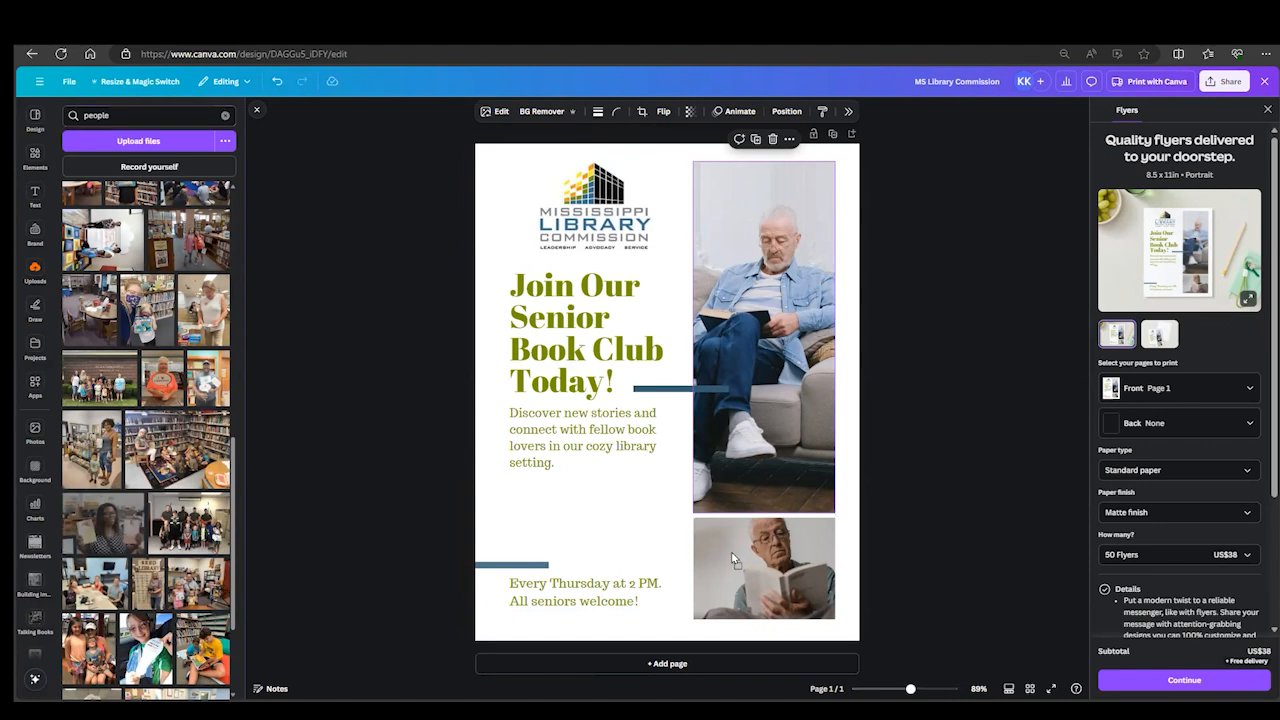
drag(733, 560, 740, 565)
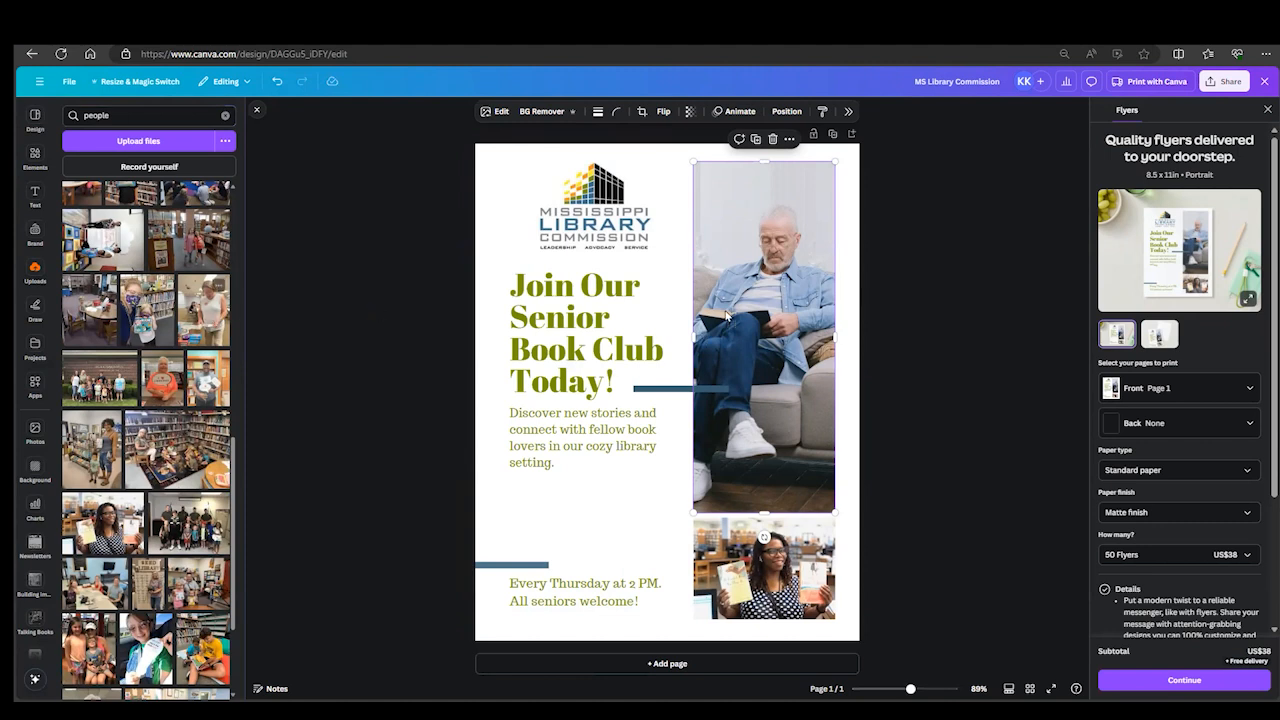
- Replace the large photo with the uploaded picture of the woman in a white sleeveless top standing at a table
drag(204, 310, 727, 316)
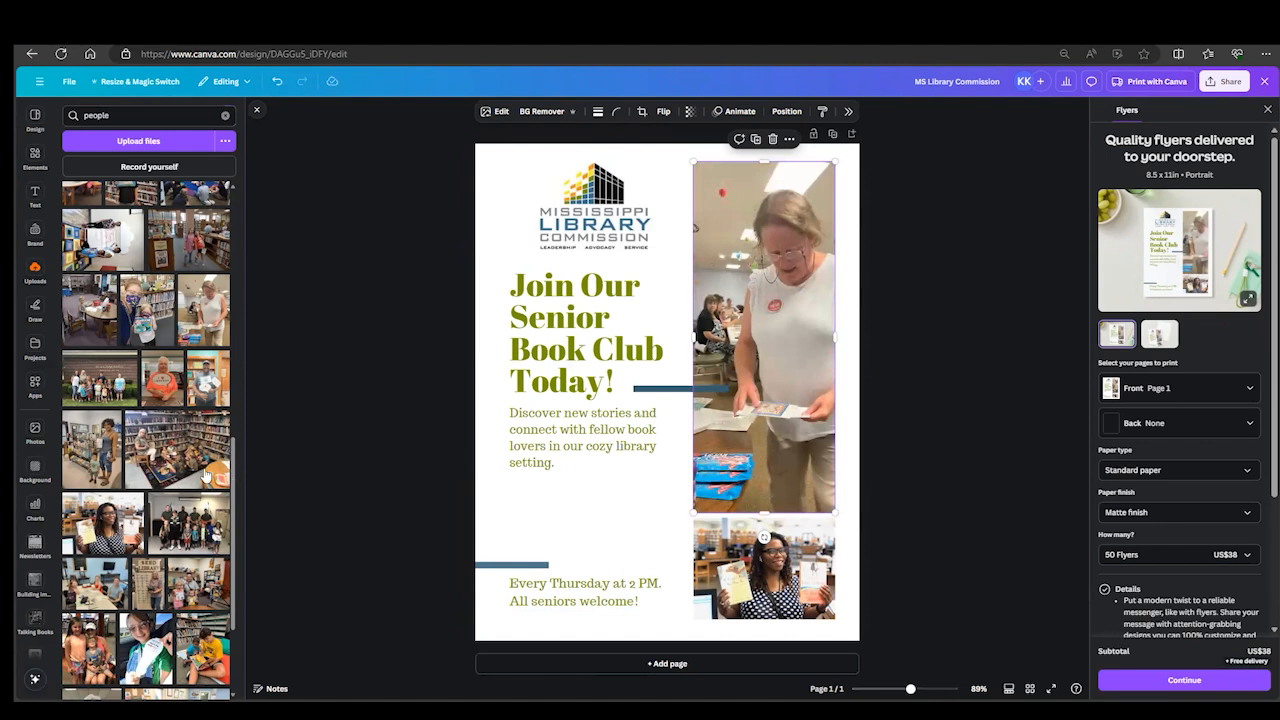
- Replace the large photo with the uploaded picture of the white-haired woman holding a book, and shift it within the frame to show her face and book
scroll(133, 518, down, 3)
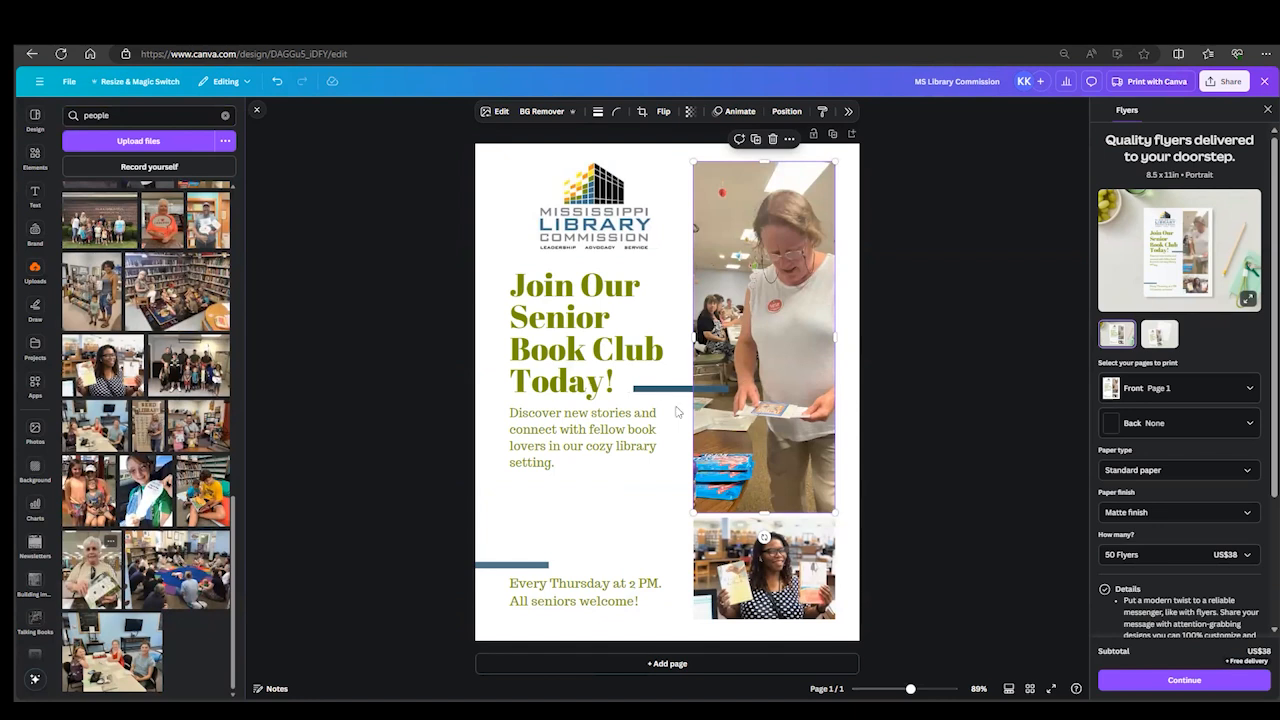
double_click(788, 400)
drag(710, 417, 688, 424)
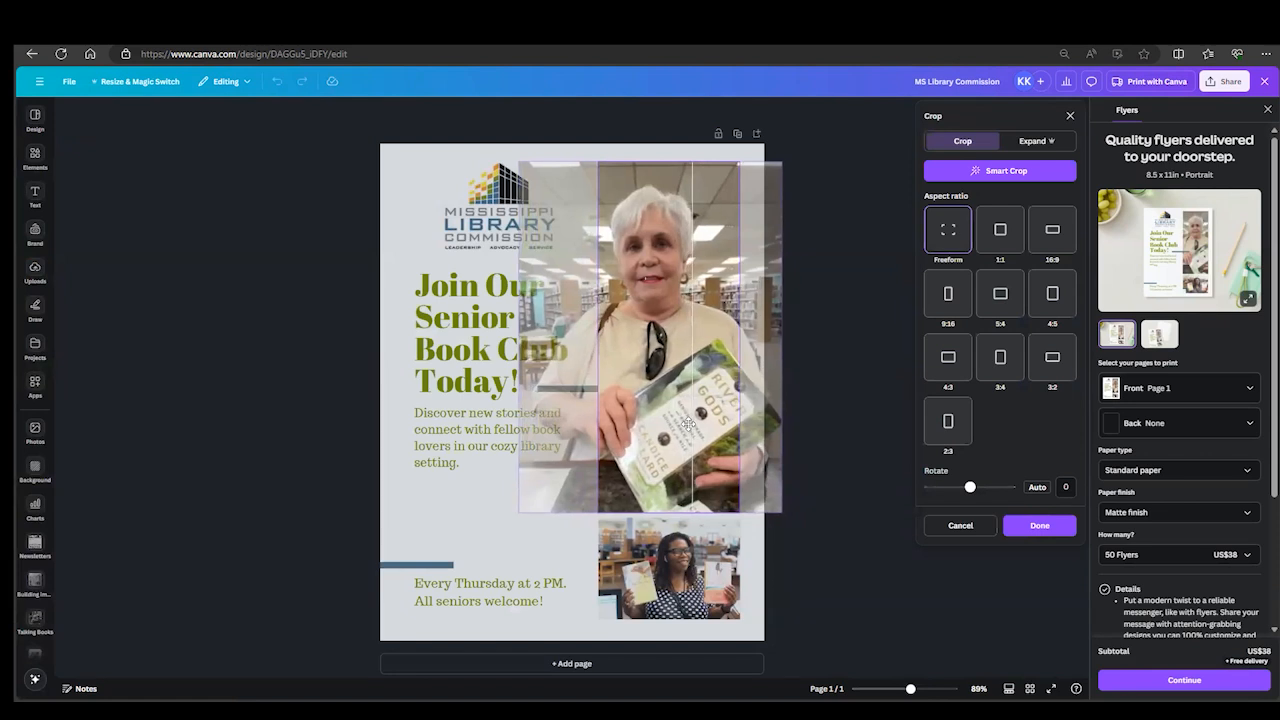
click(835, 604)
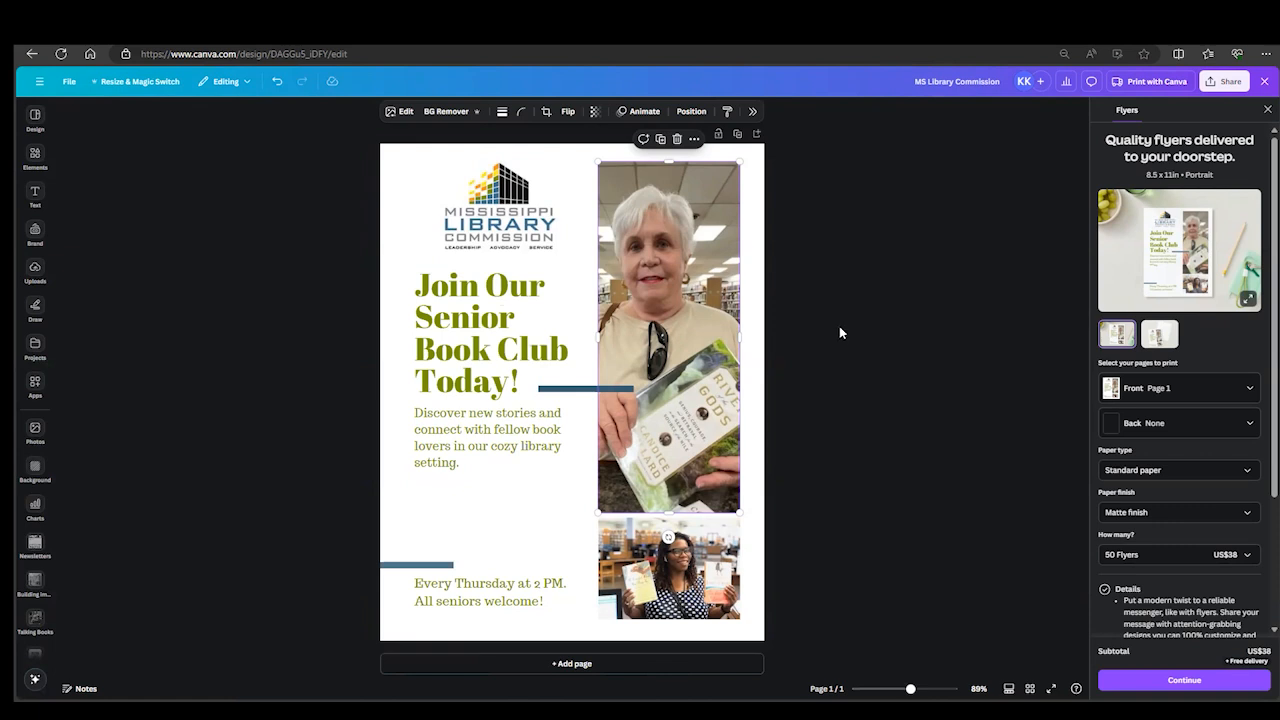
click(894, 410)
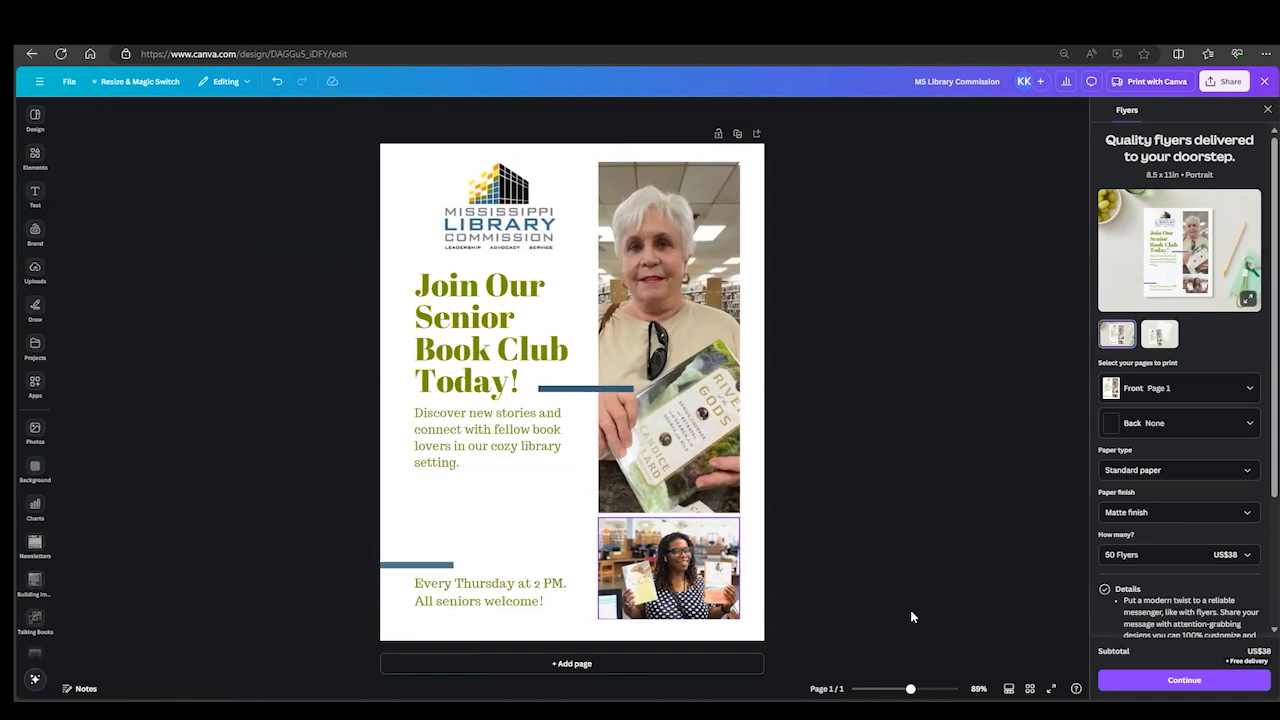
- Browse all image filters for the large photo and try the warm Bali filter on it
click(692, 311)
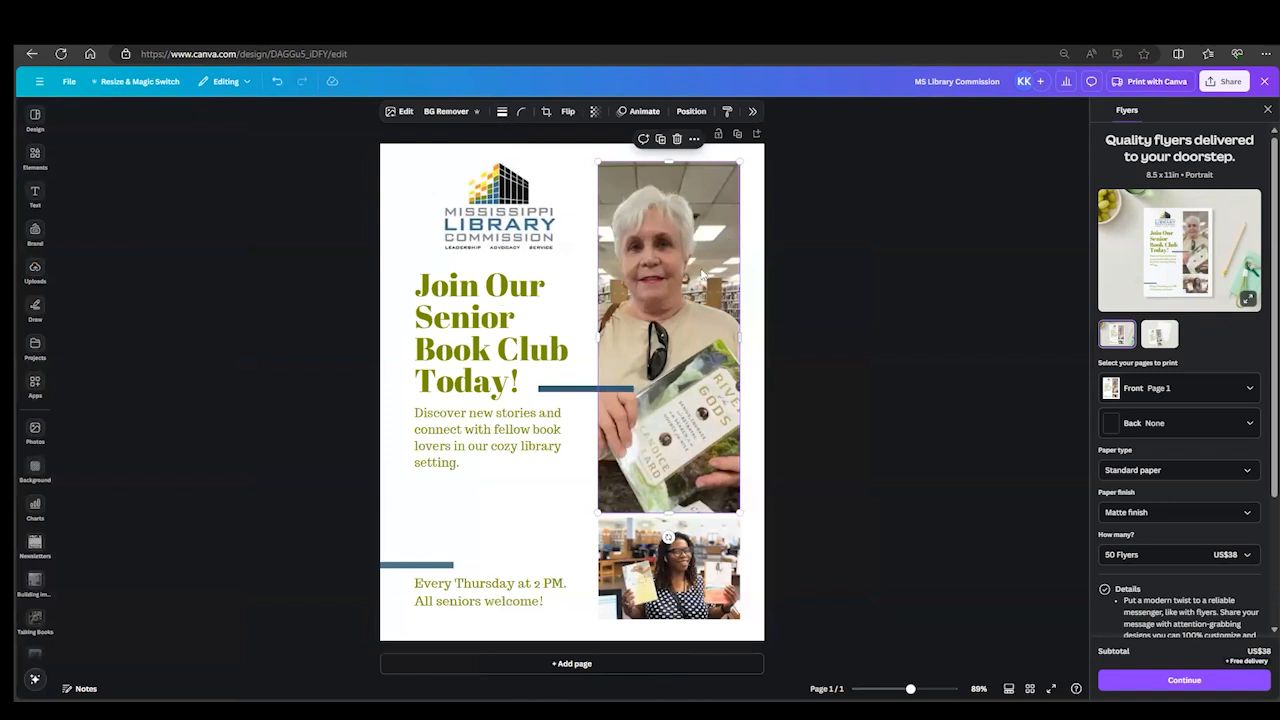
click(396, 117)
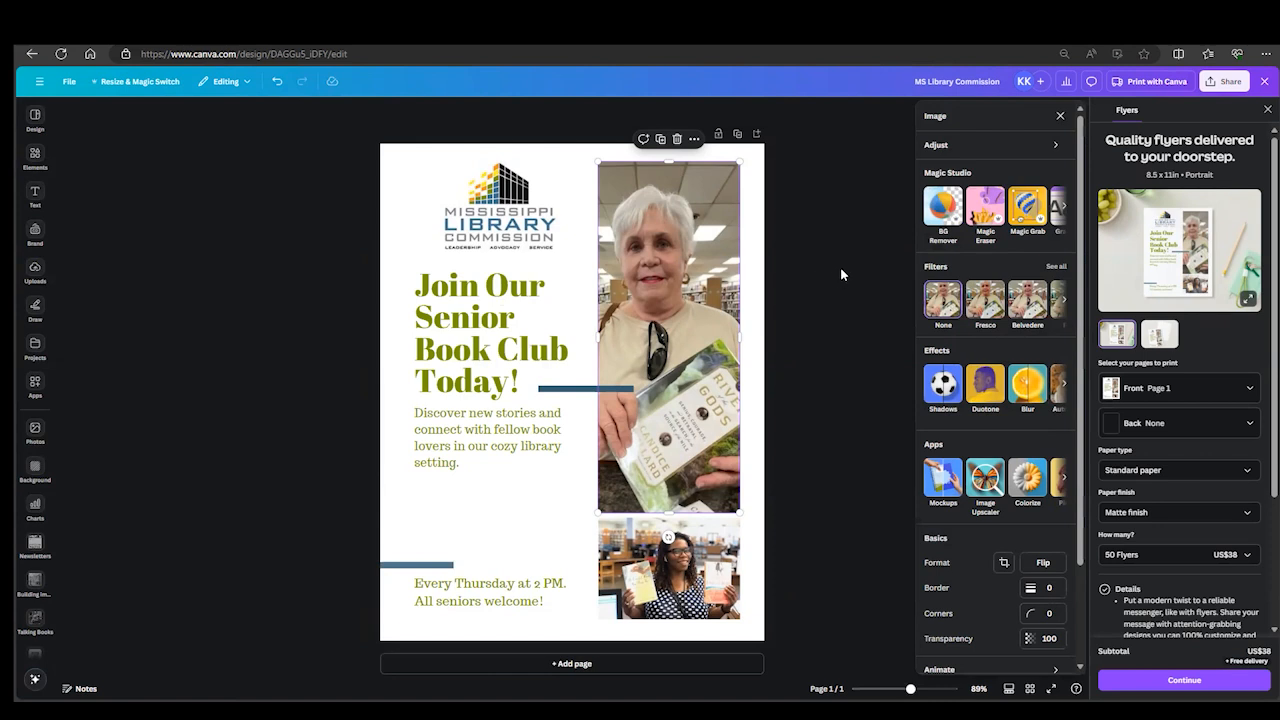
click(1052, 270)
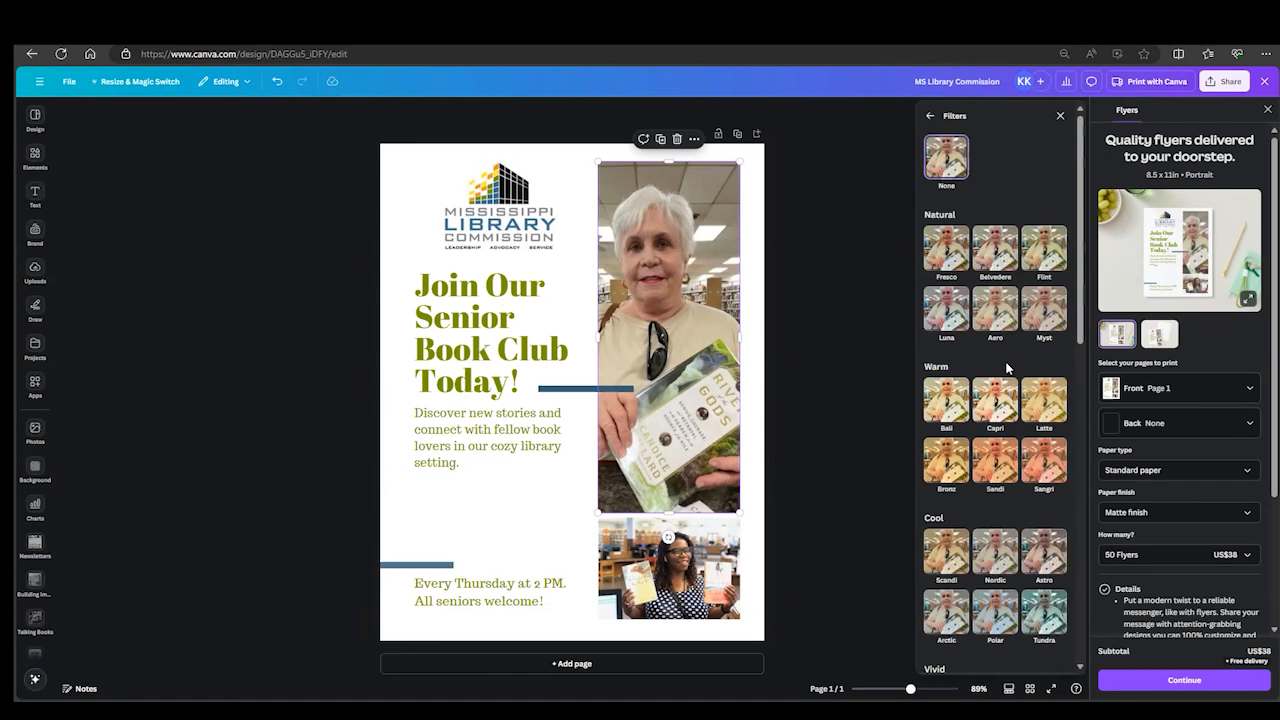
scroll(965, 370, down, 1)
scroll(970, 380, down, 3)
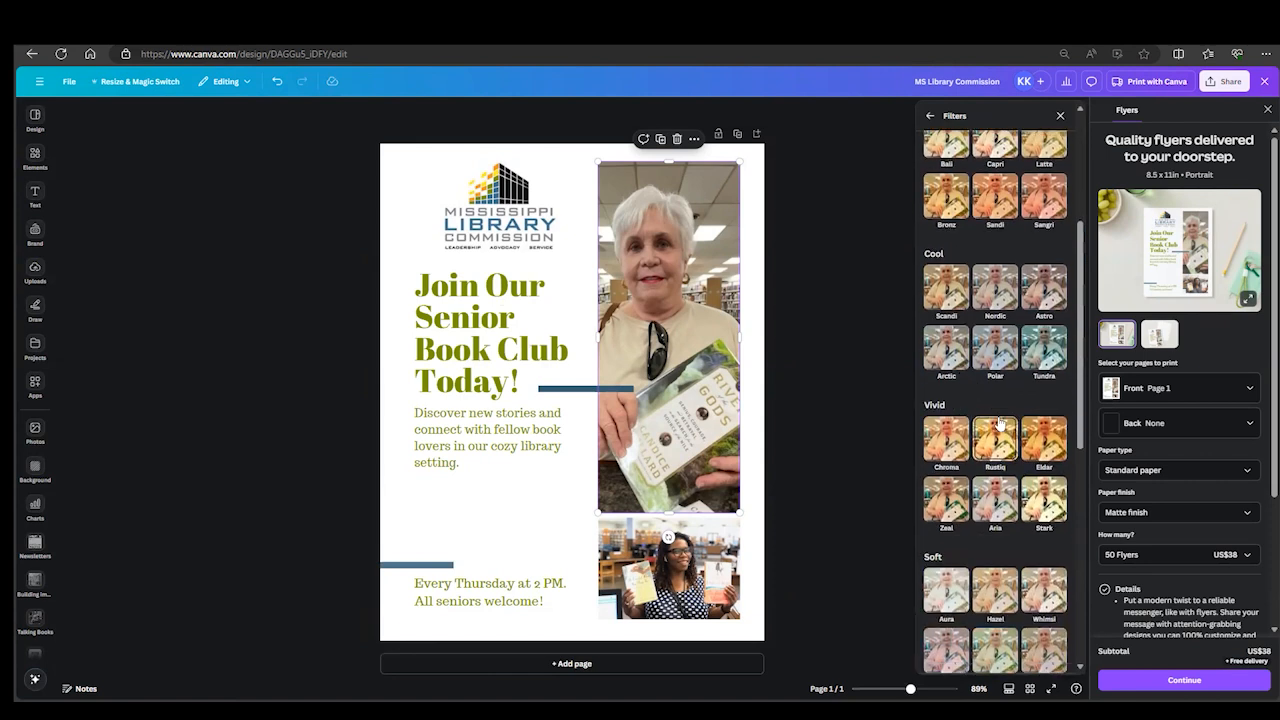
scroll(997, 423, down, 3)
scroll(997, 423, up, 4)
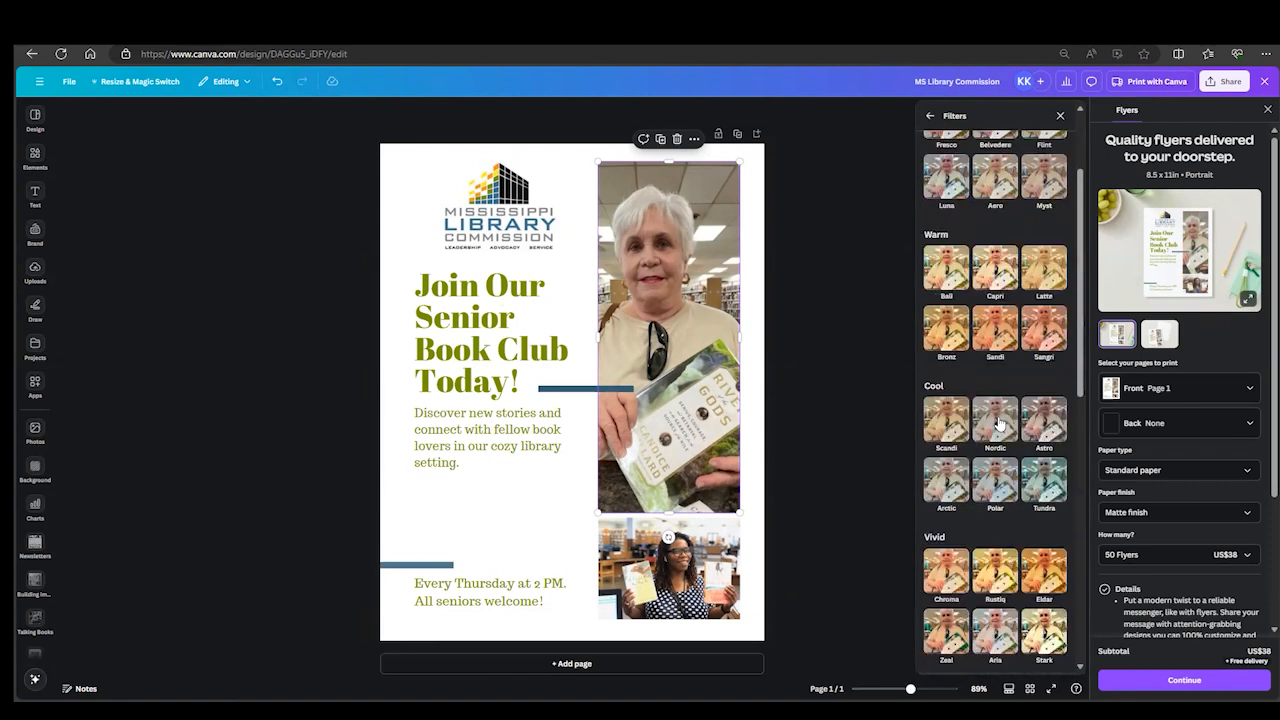
click(943, 282)
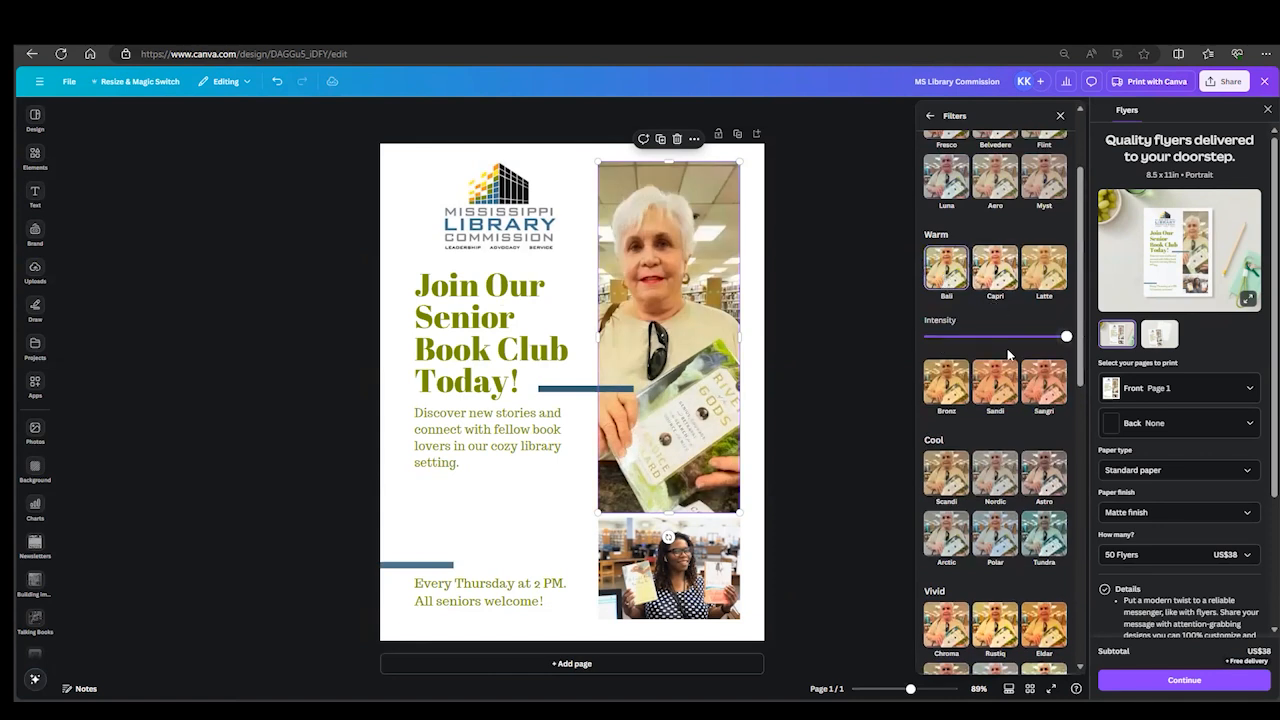
- Try the natural Luna and Fresco filters on the large photo, vary the Fresco intensity, and reset the filter to None
scroll(1014, 289, up, 2)
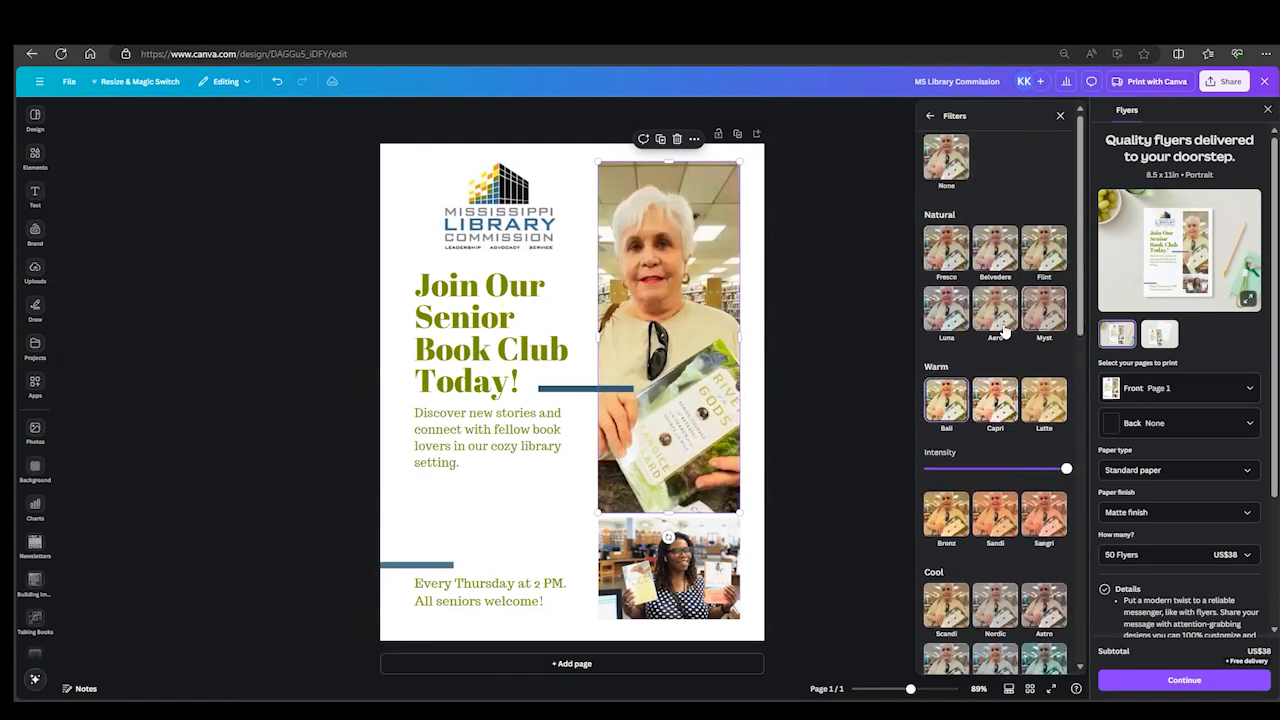
click(947, 313)
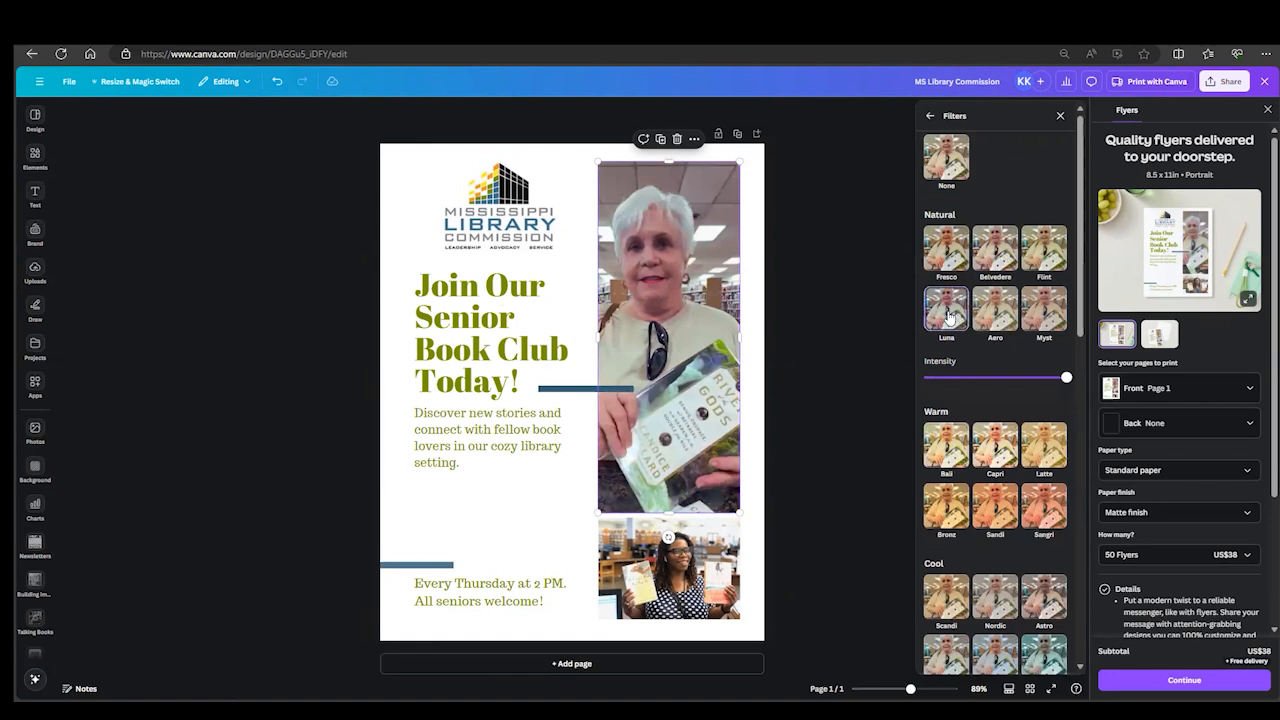
click(946, 250)
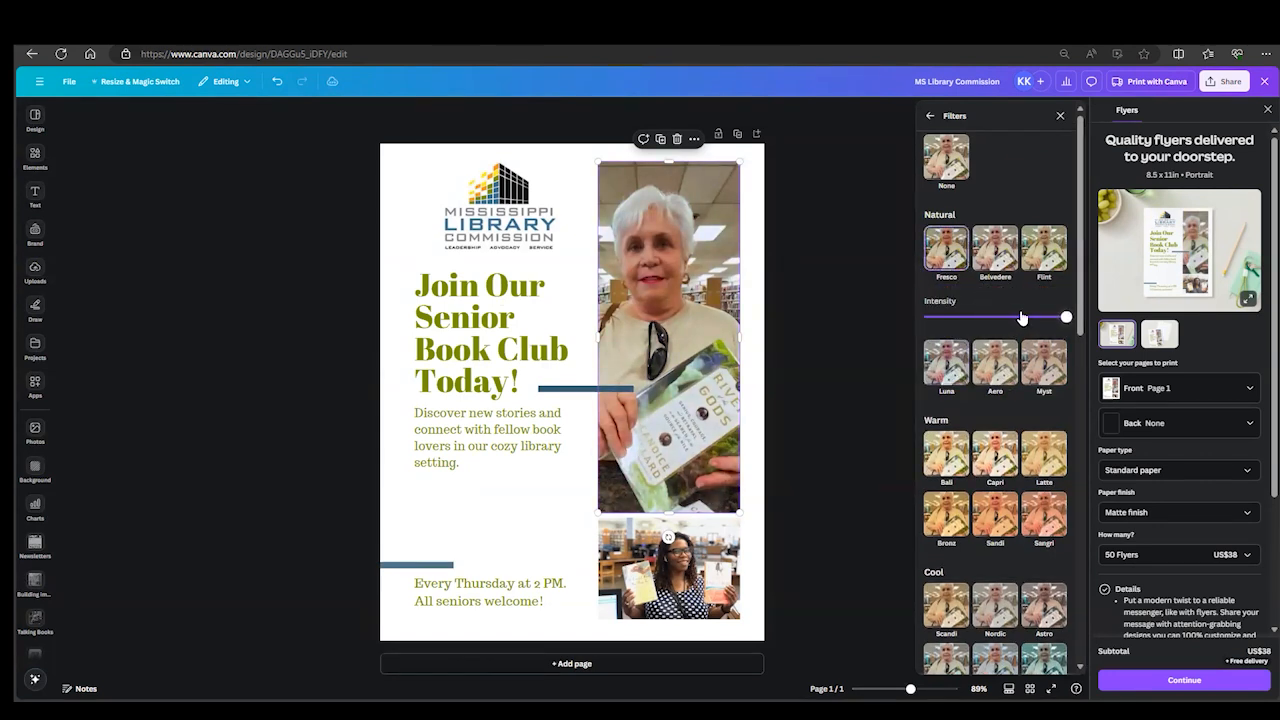
mouse_move(1065, 317)
mouse_down()
mouse_move(924, 318)
mouse_move(1066, 318)
mouse_up()
click(947, 170)
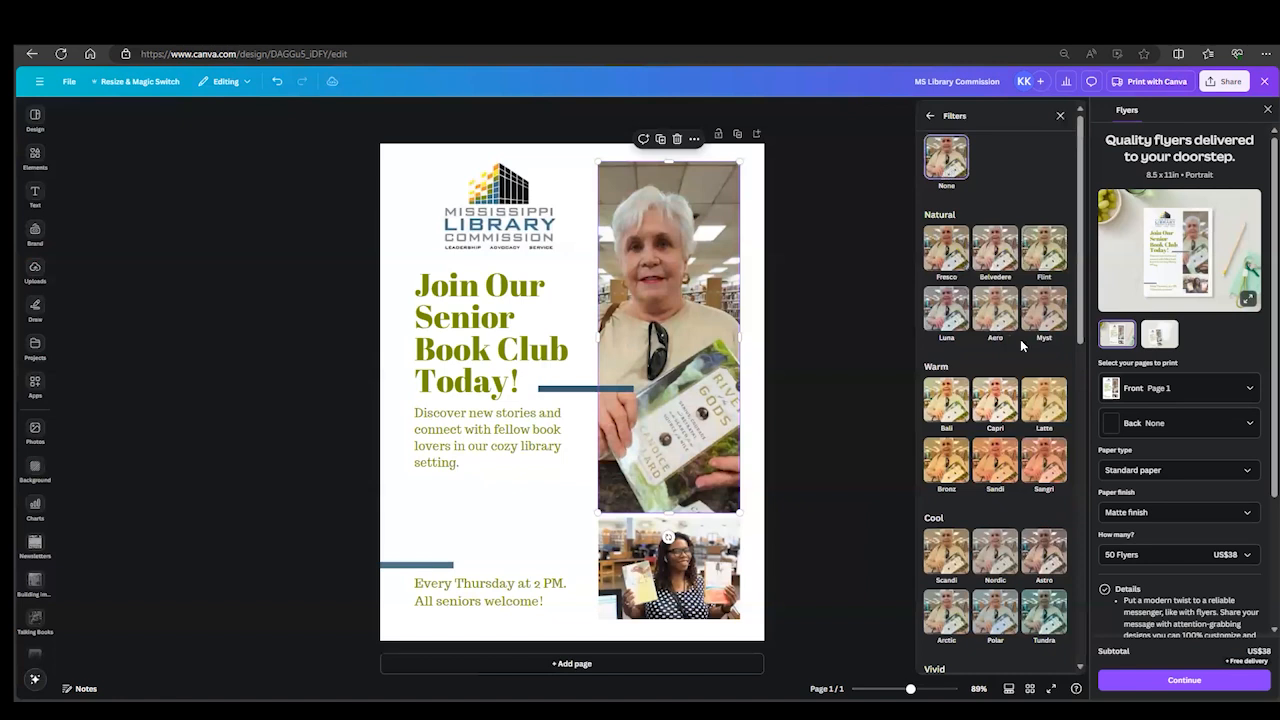
- Try the warm Sangri filter on the large photo, reset the filter to None and return to the image editing options
click(1045, 476)
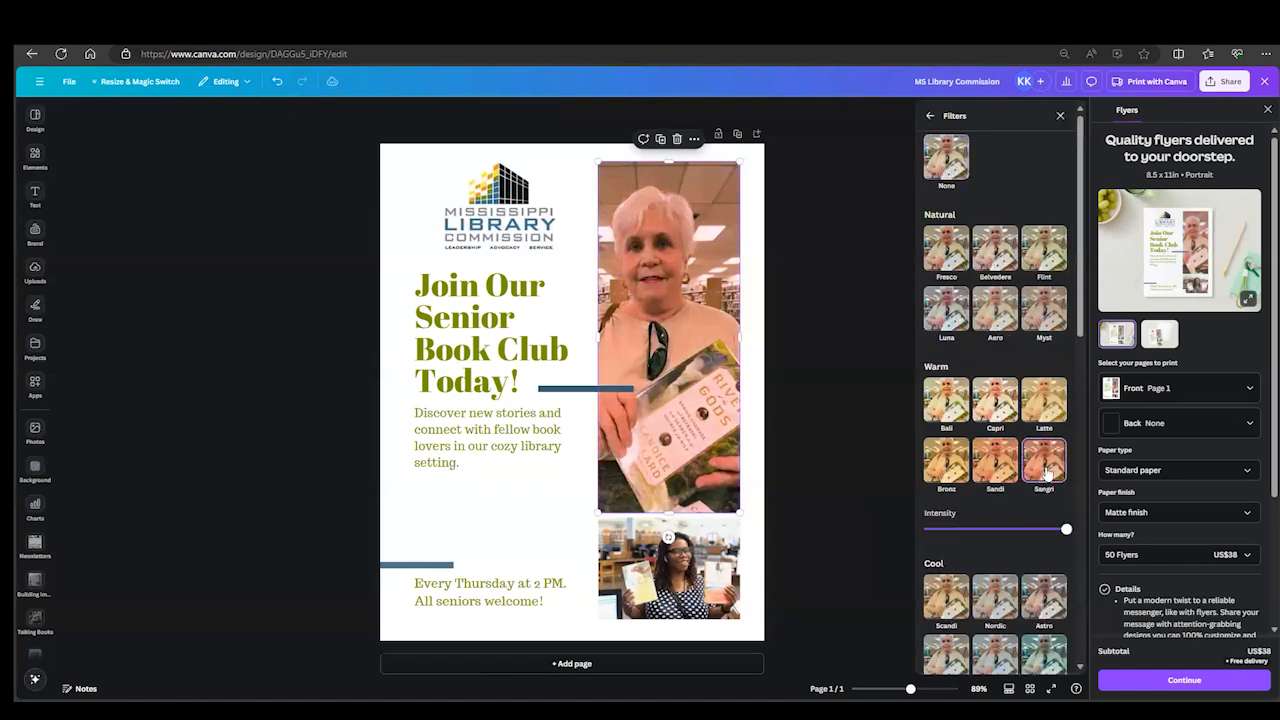
click(947, 162)
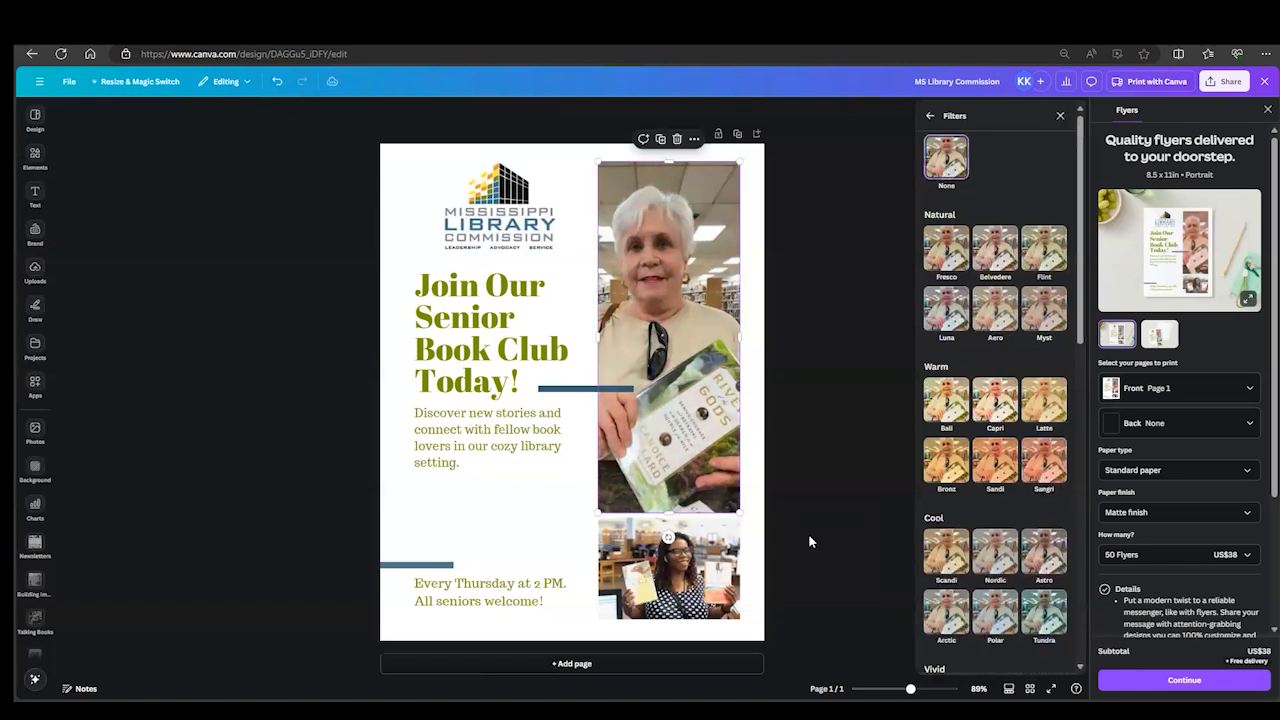
click(931, 119)
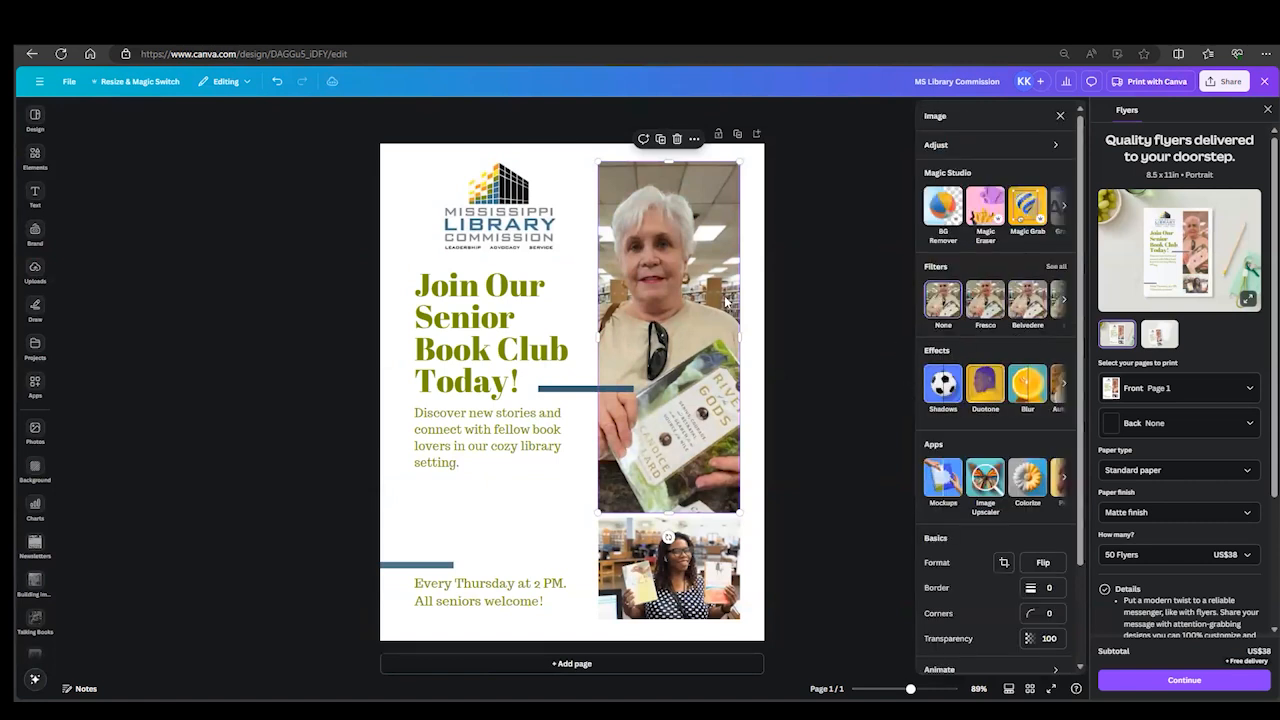
- Try the Outline shadow on the large photo, replace it with the Glow shadow, and review the photo's crop without altering it
click(940, 396)
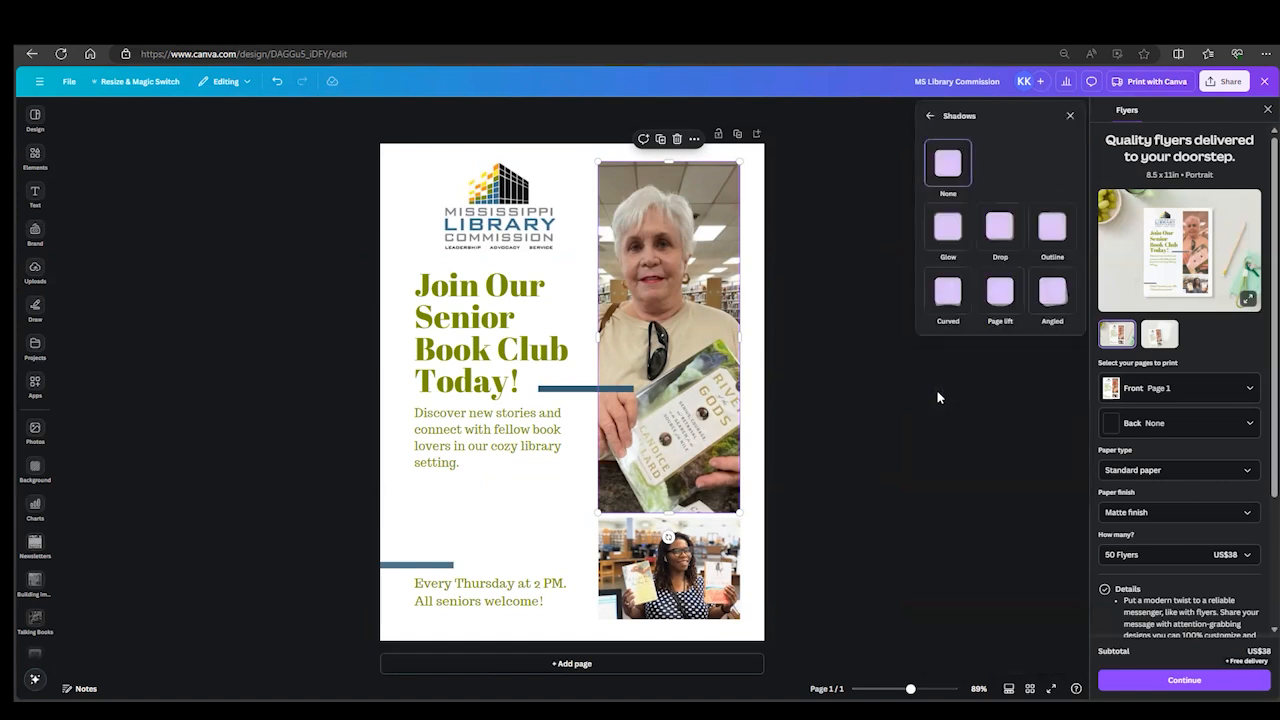
click(1052, 228)
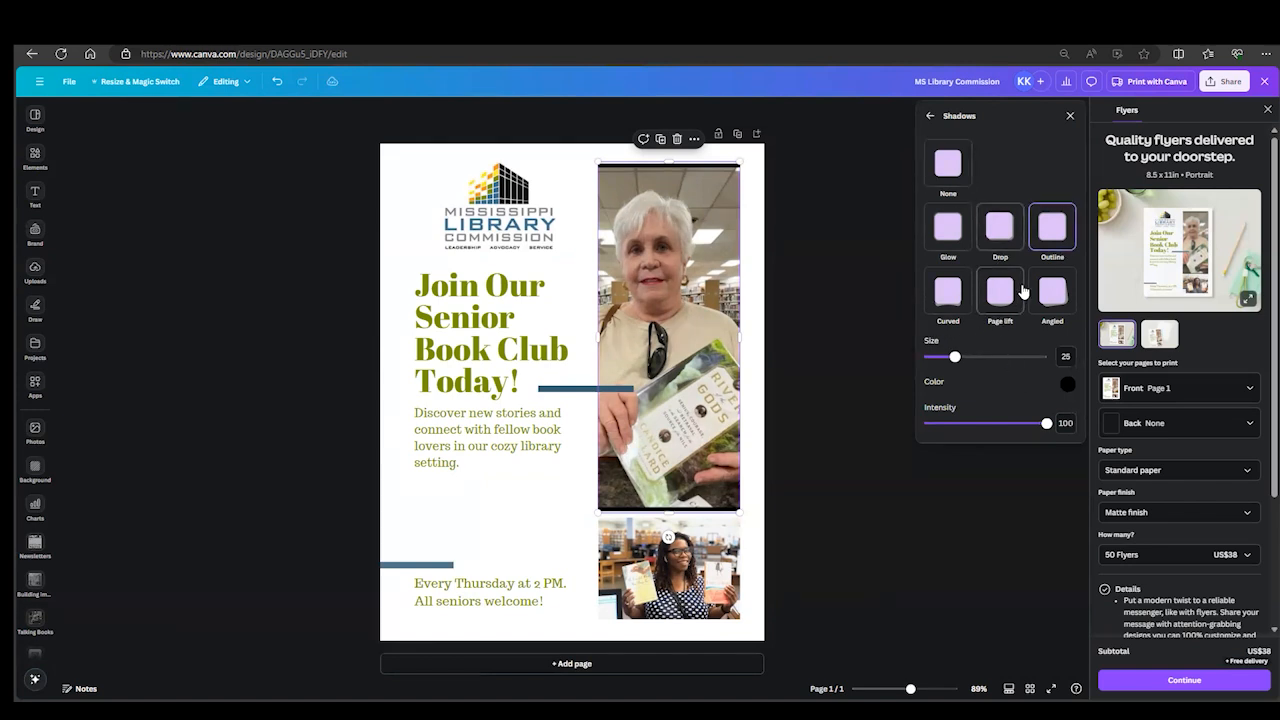
click(948, 228)
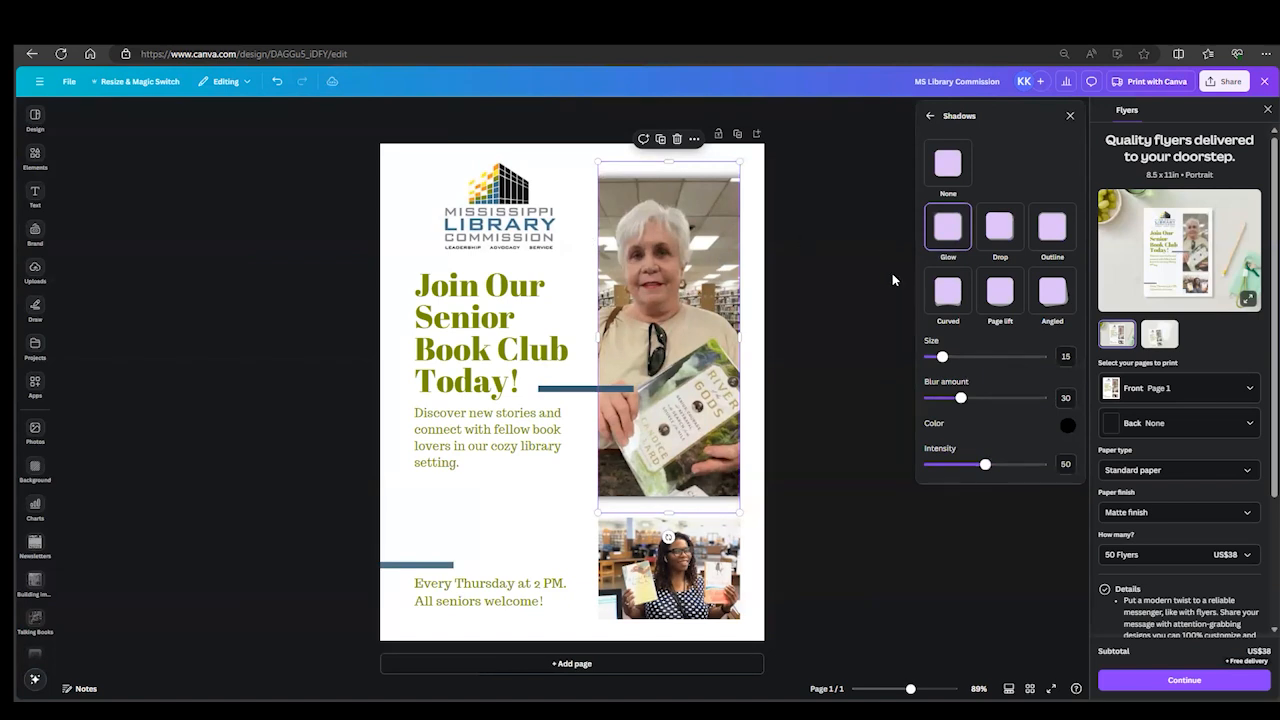
double_click(639, 310)
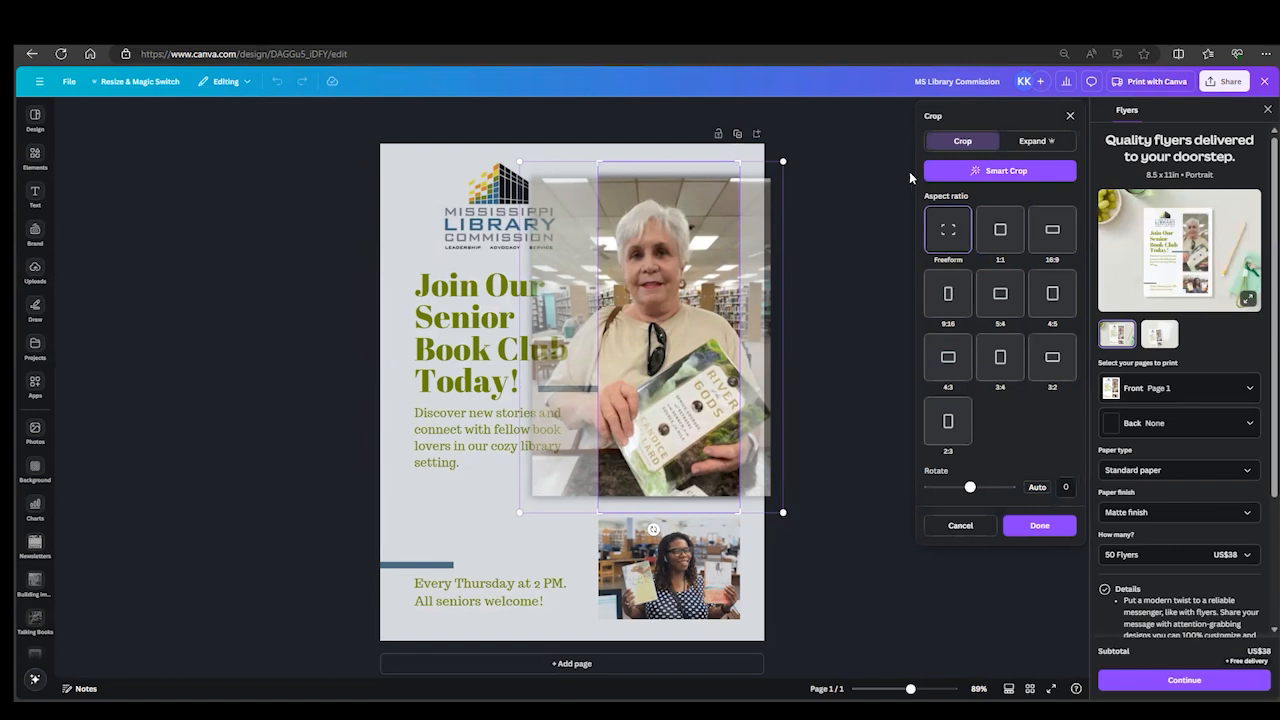
click(1040, 526)
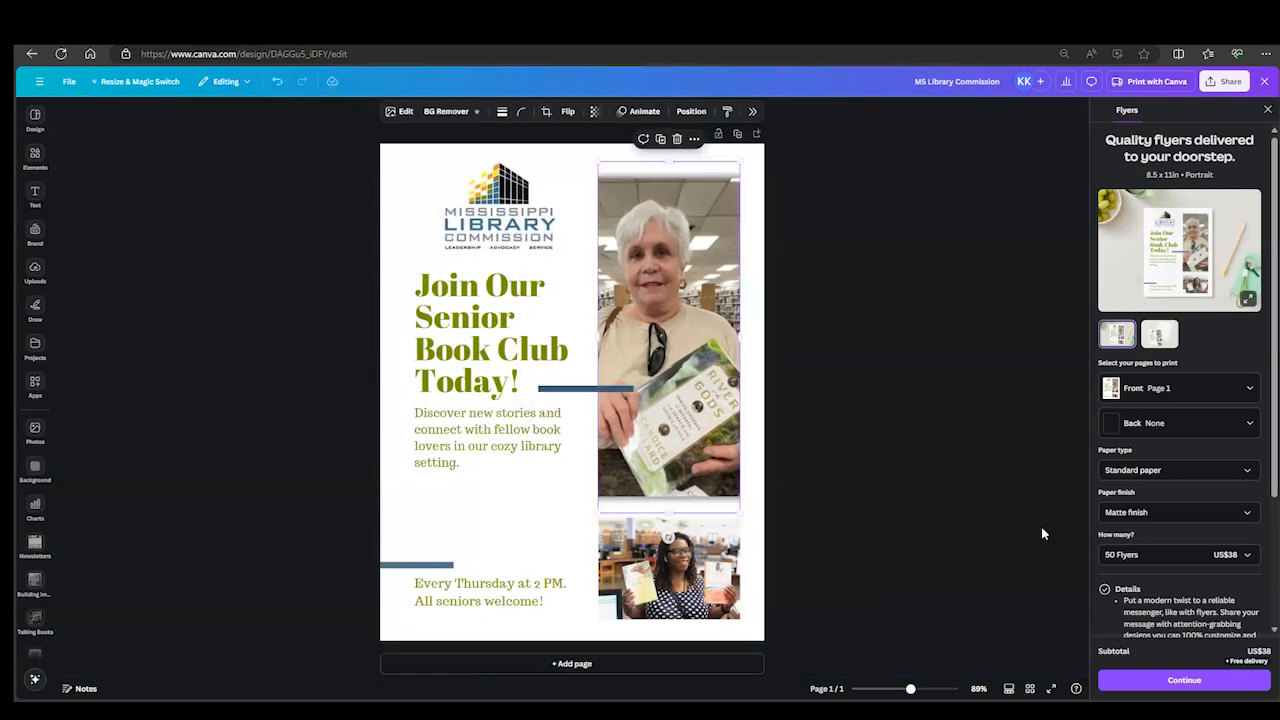
- Undo the shadow effect on the large photo and give the photo a solid border with a weight of 2
click(278, 84)
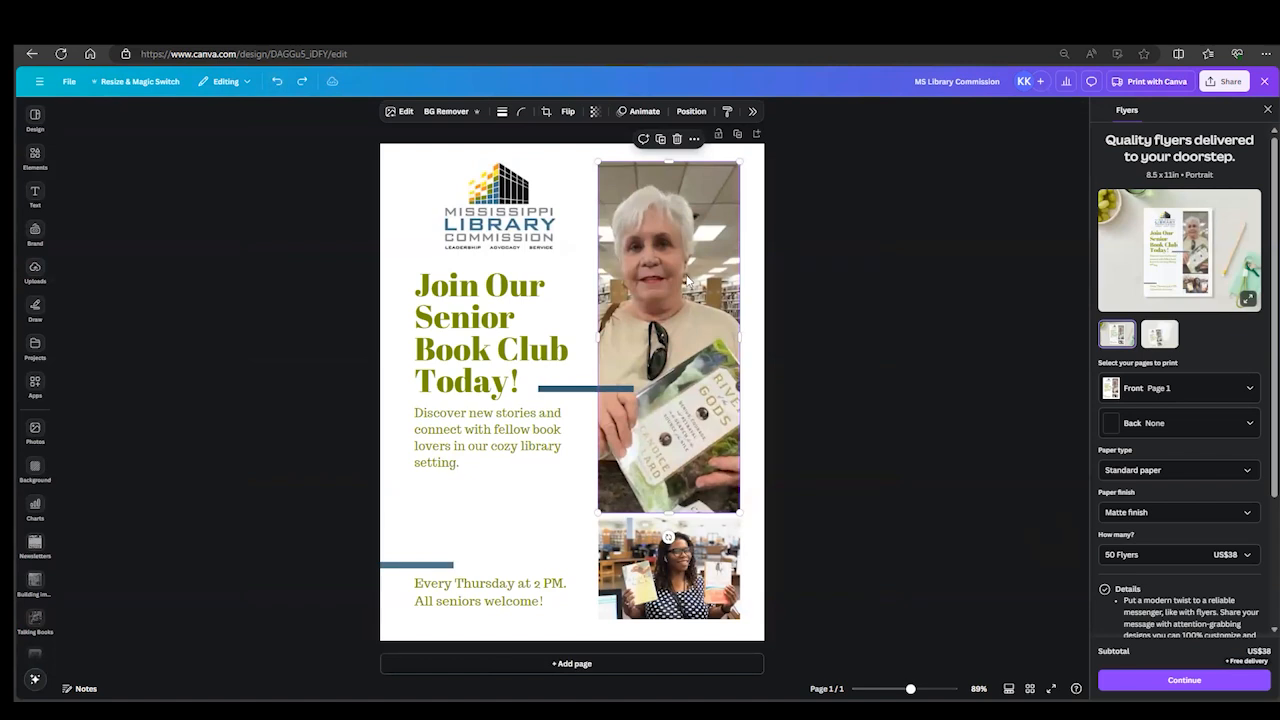
click(502, 113)
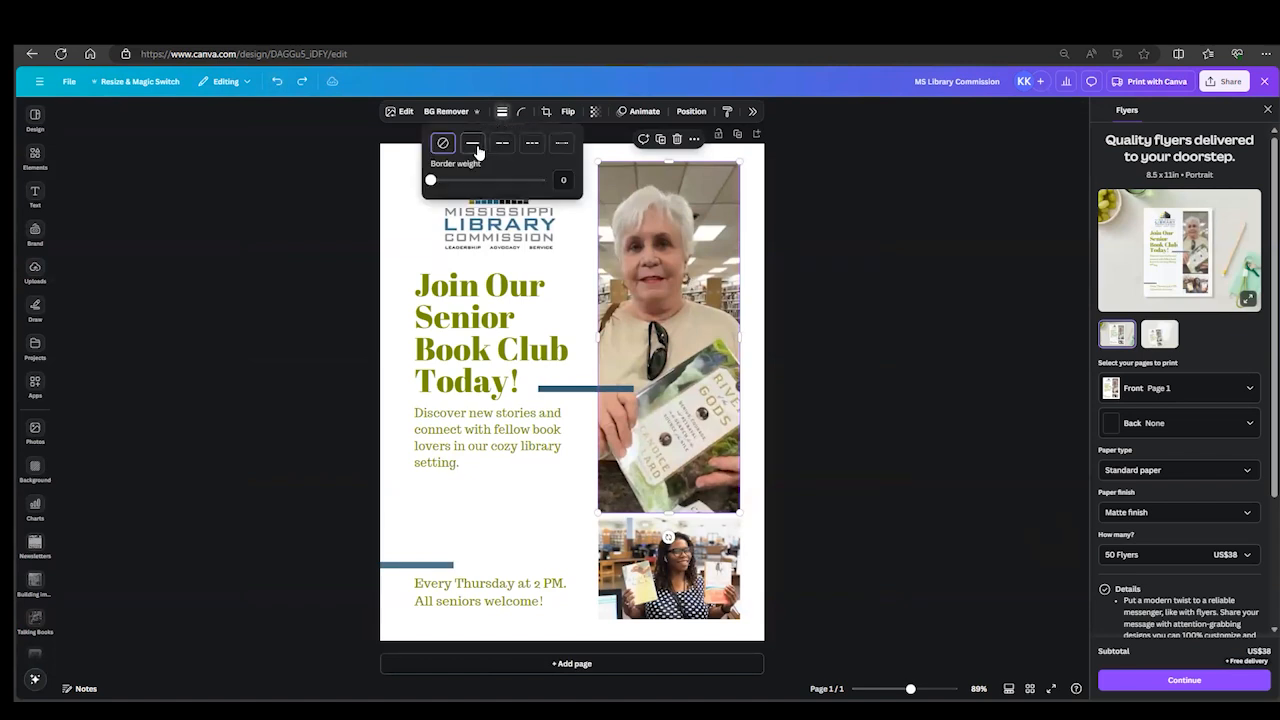
click(480, 146)
mouse_move(435, 185)
mouse_down()
mouse_move(481, 190)
mouse_move(433, 183)
mouse_up()
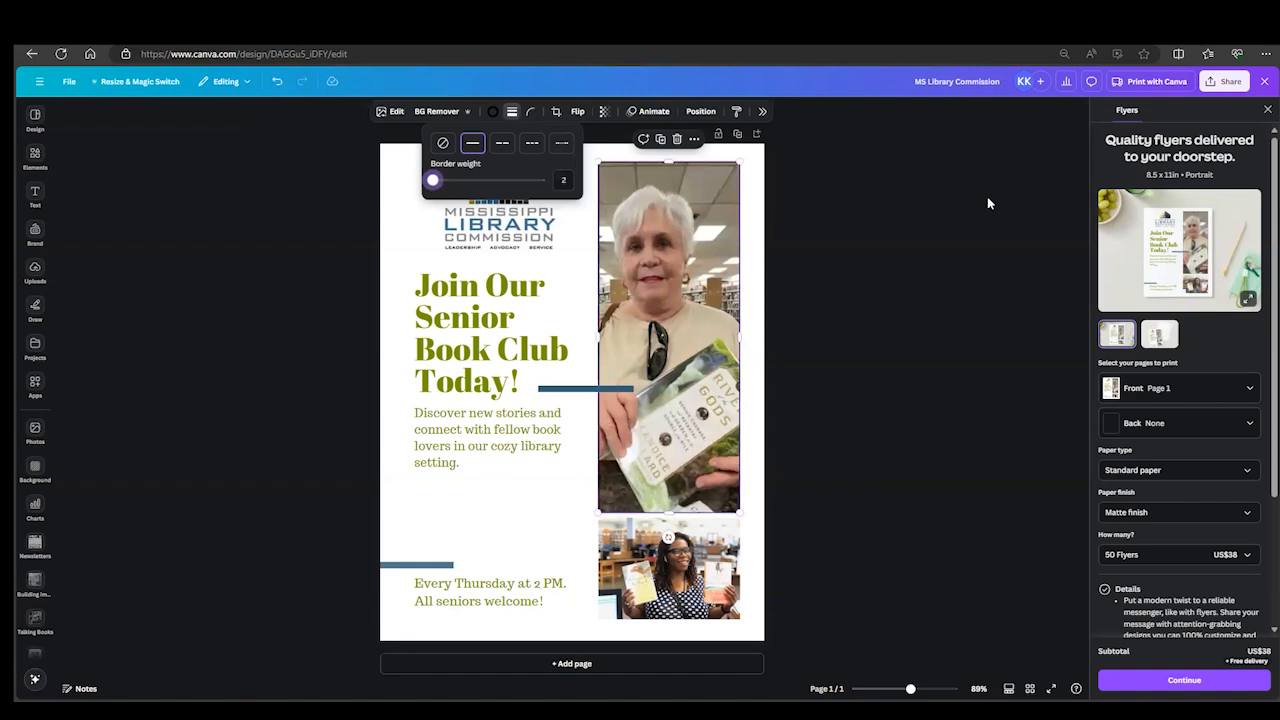
click(921, 231)
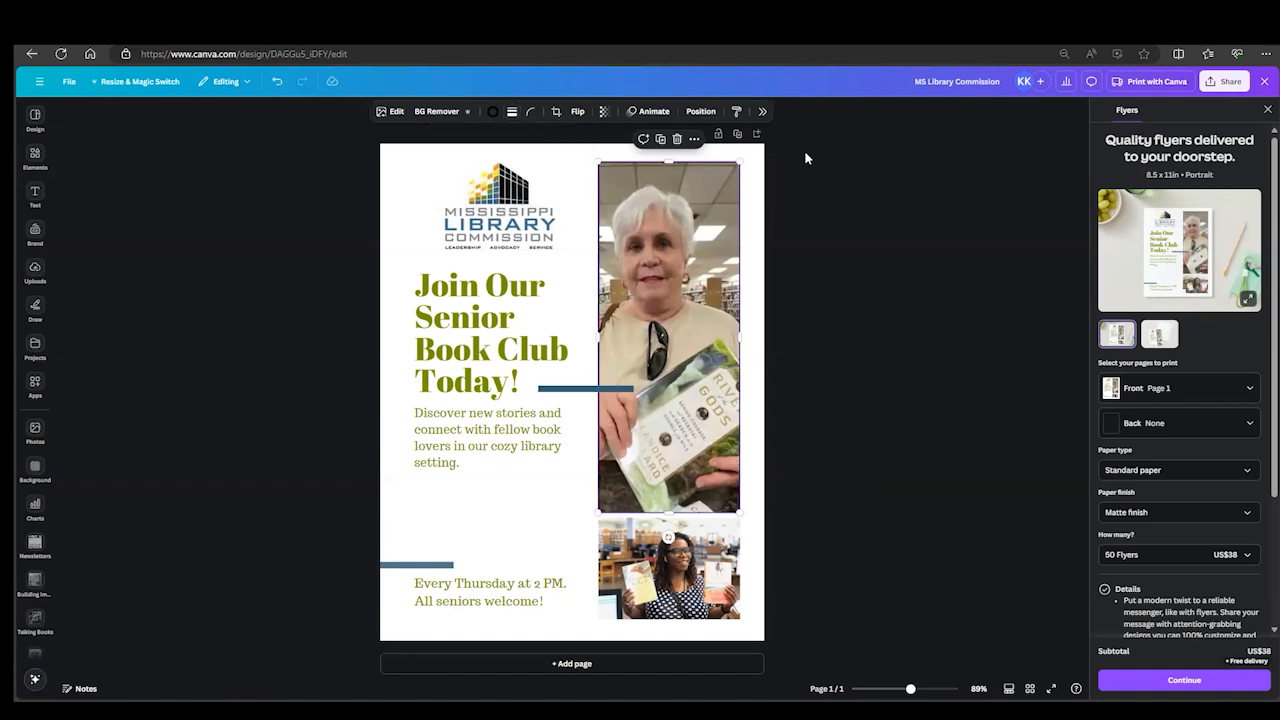
- Set the large photo's corner rounding to 36
click(533, 115)
drag(473, 162, 505, 160)
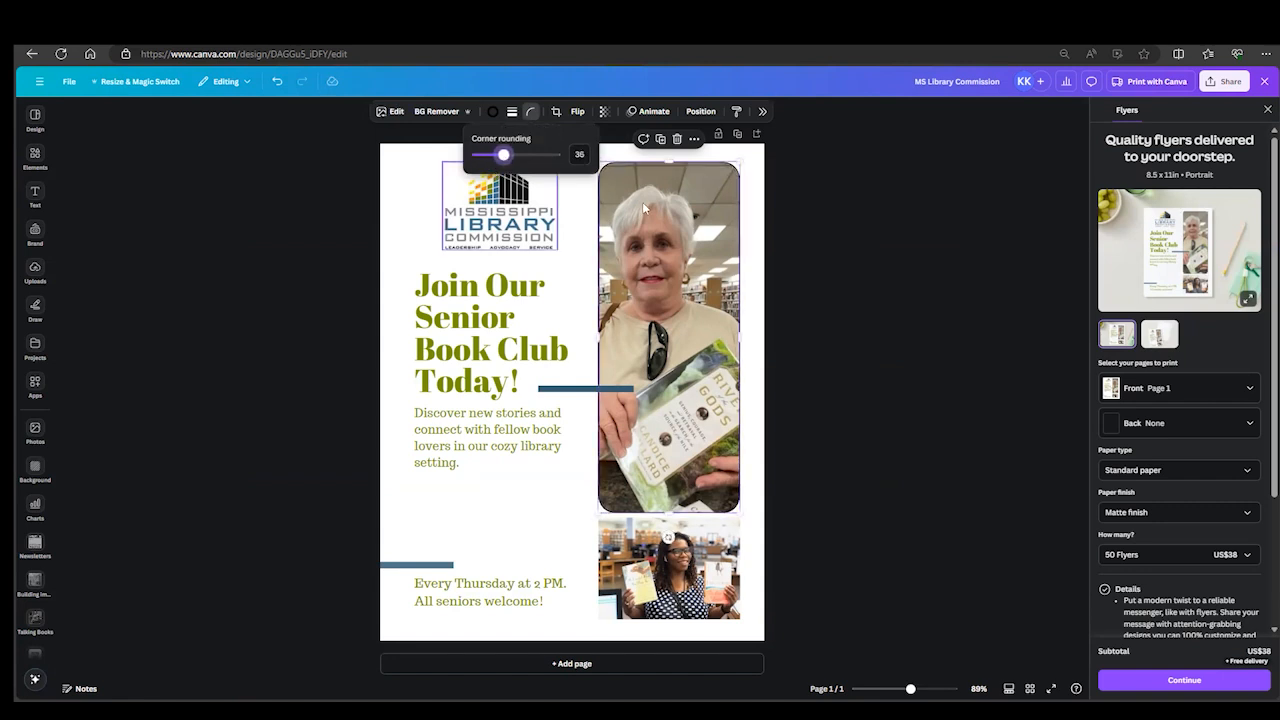
click(929, 236)
- Review the large photo's crop, transparency and layer position options without altering them
click(557, 113)
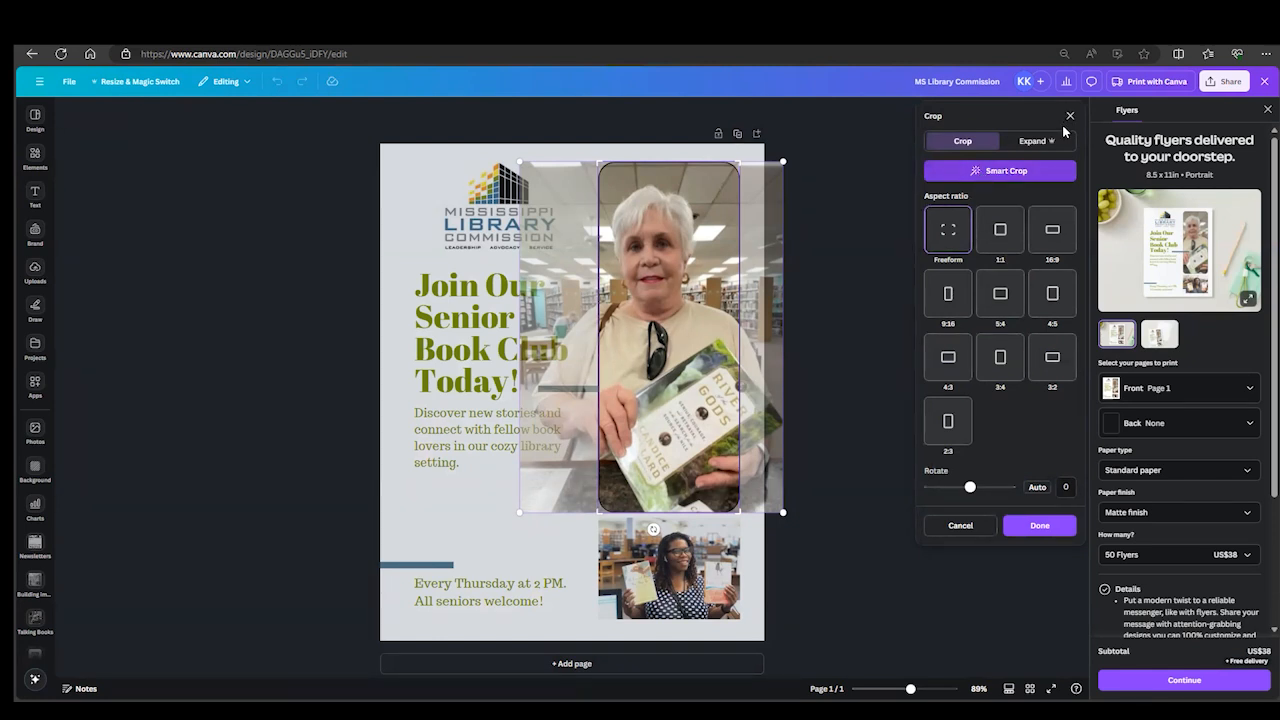
click(958, 528)
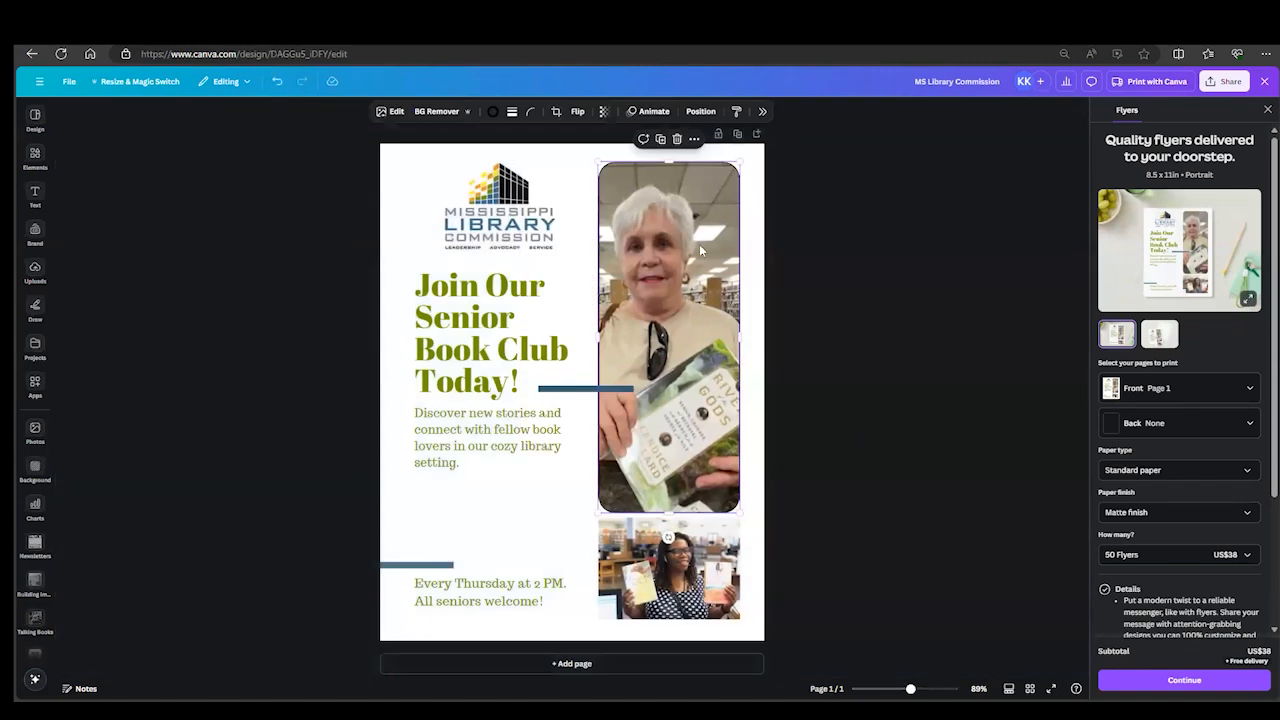
click(603, 113)
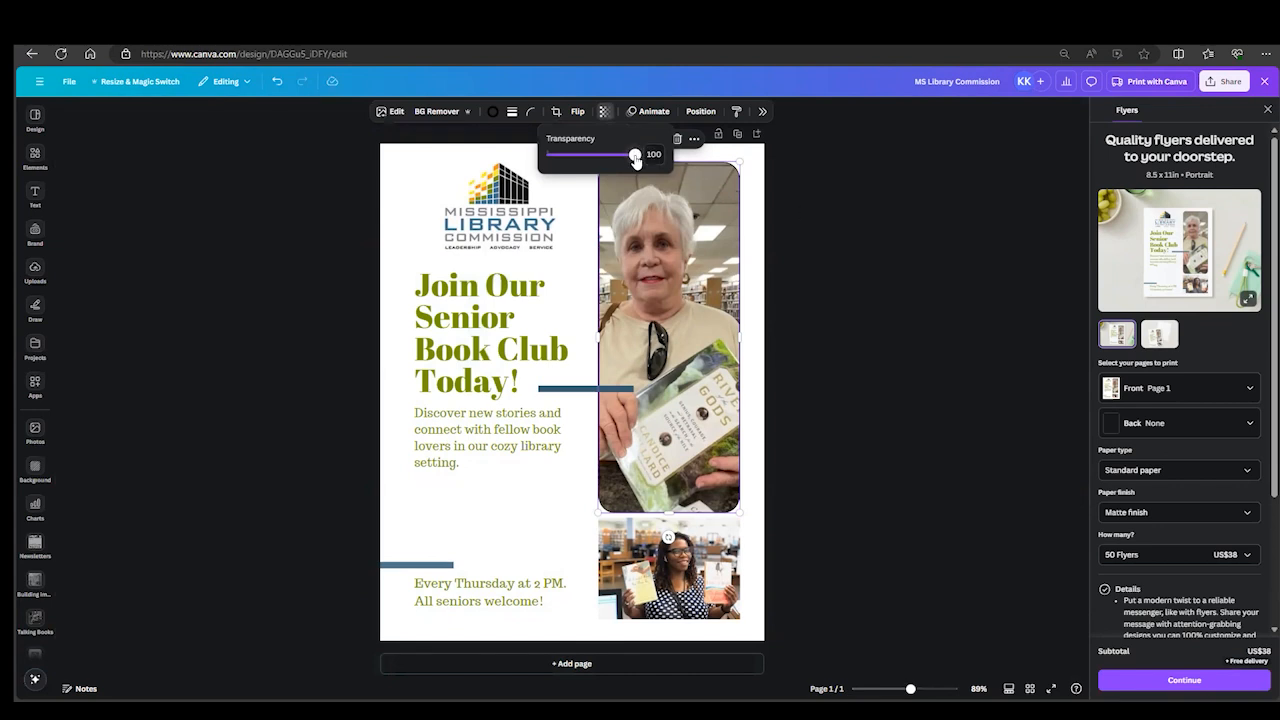
mouse_move(634, 155)
mouse_down()
mouse_move(563, 163)
mouse_move(636, 157)
mouse_up()
click(700, 111)
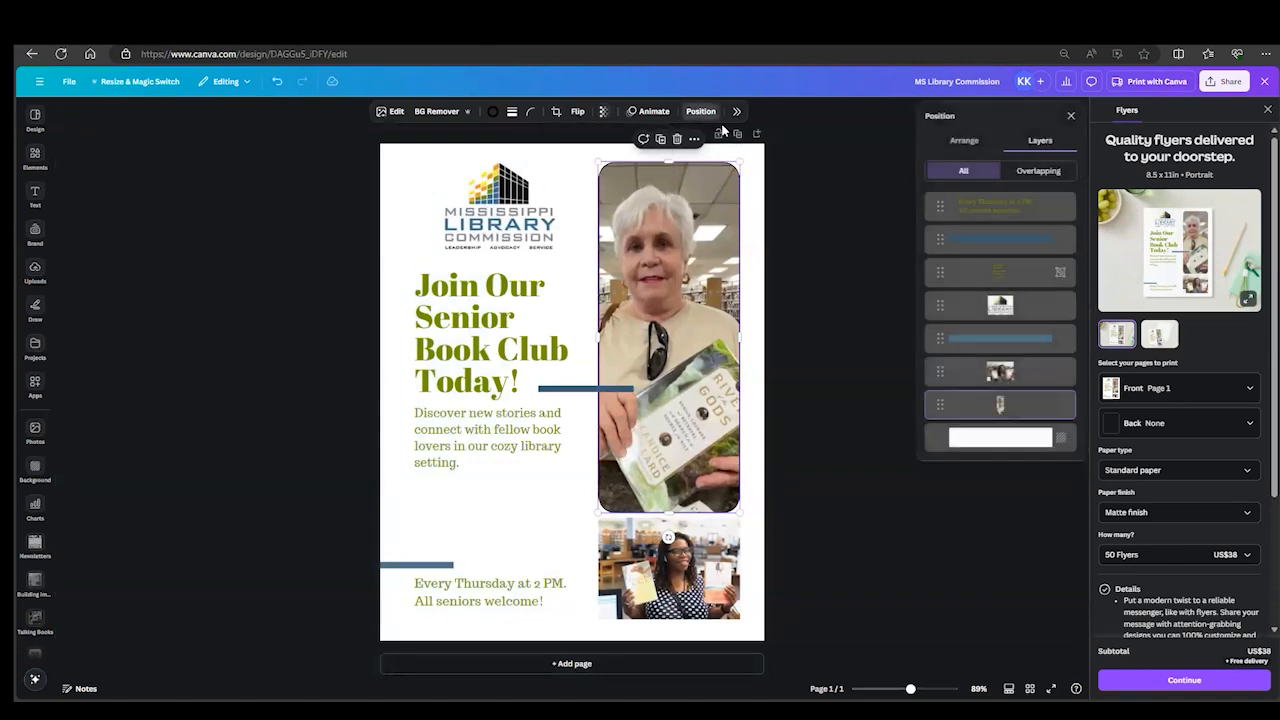
click(810, 249)
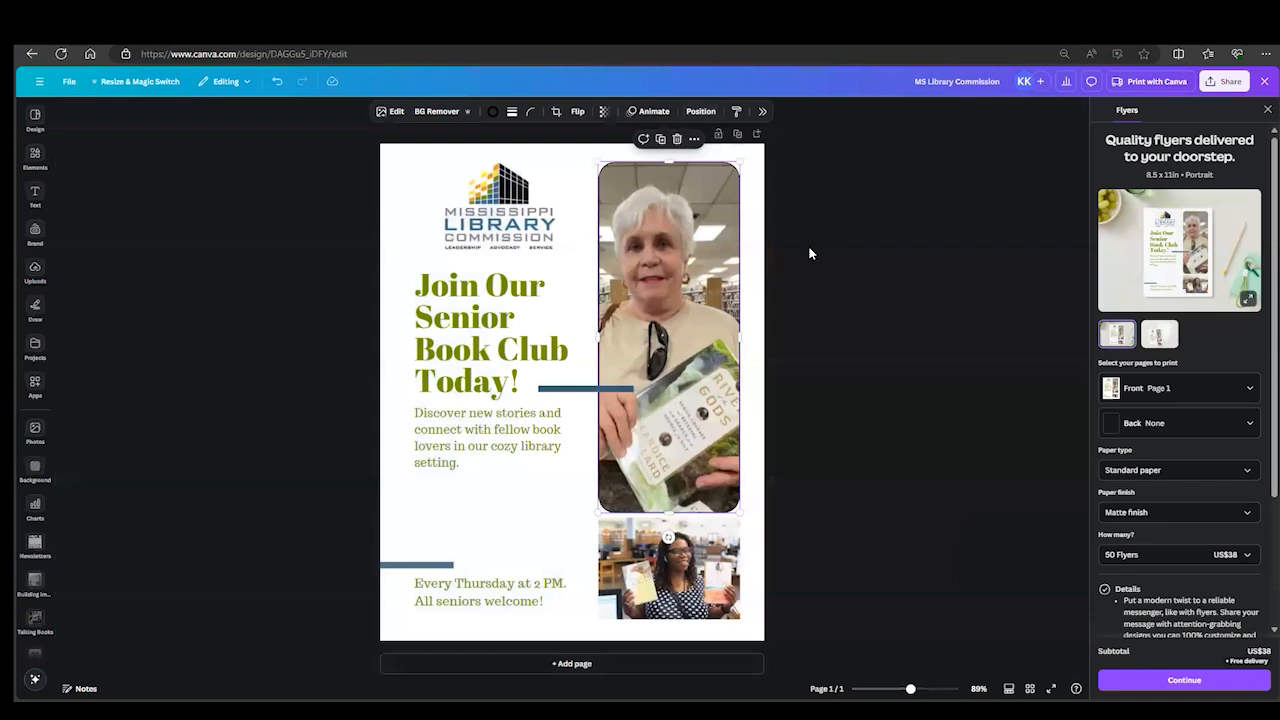
- Give the small photo below a solid border with a weight of 2
click(690, 580)
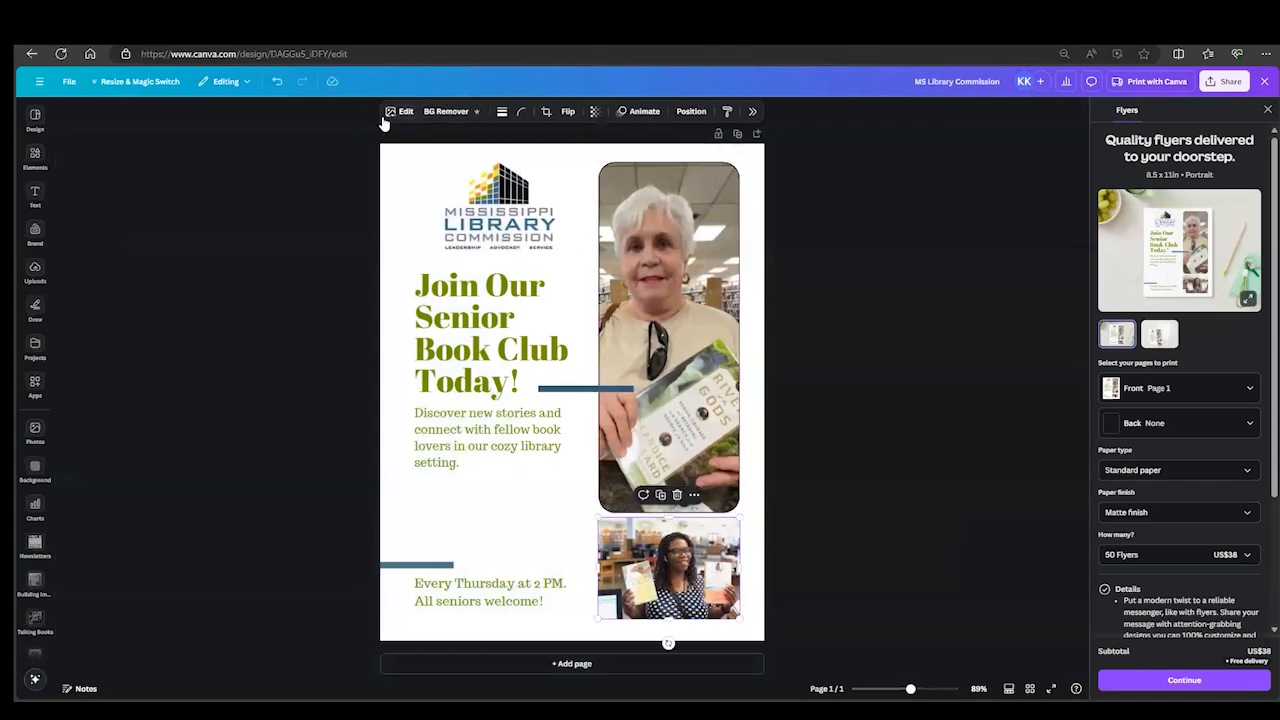
click(503, 114)
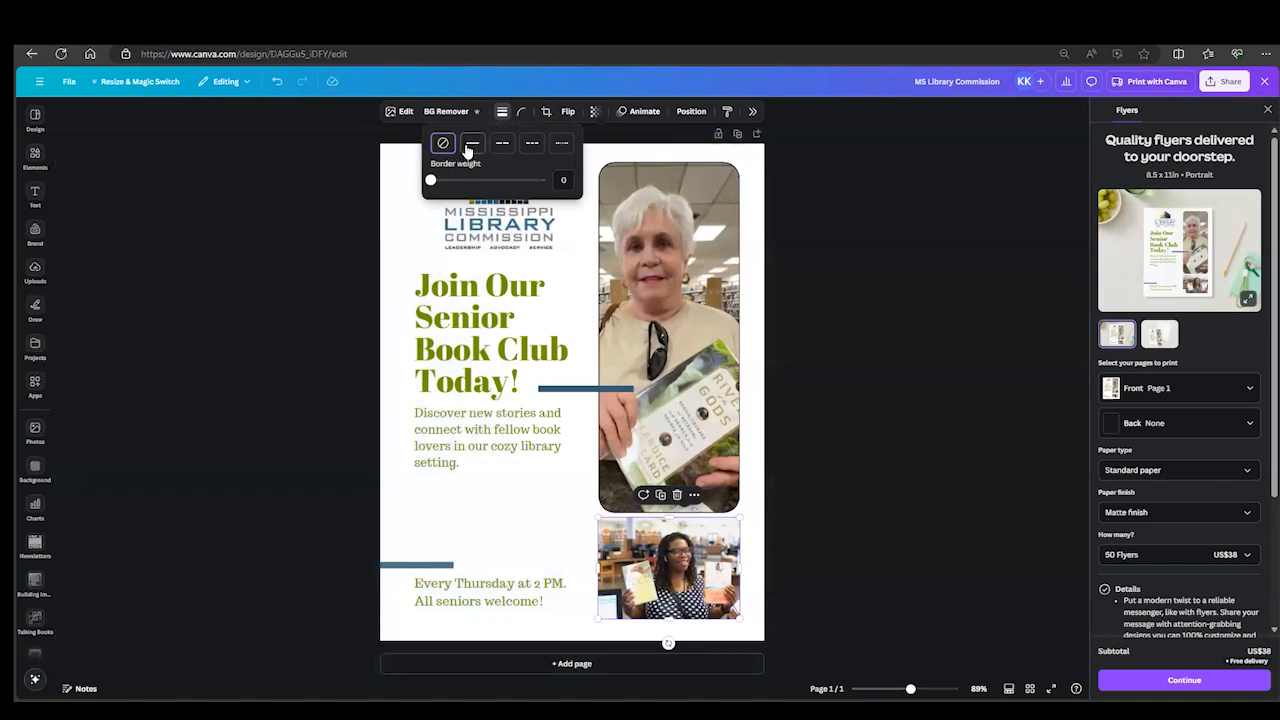
click(471, 146)
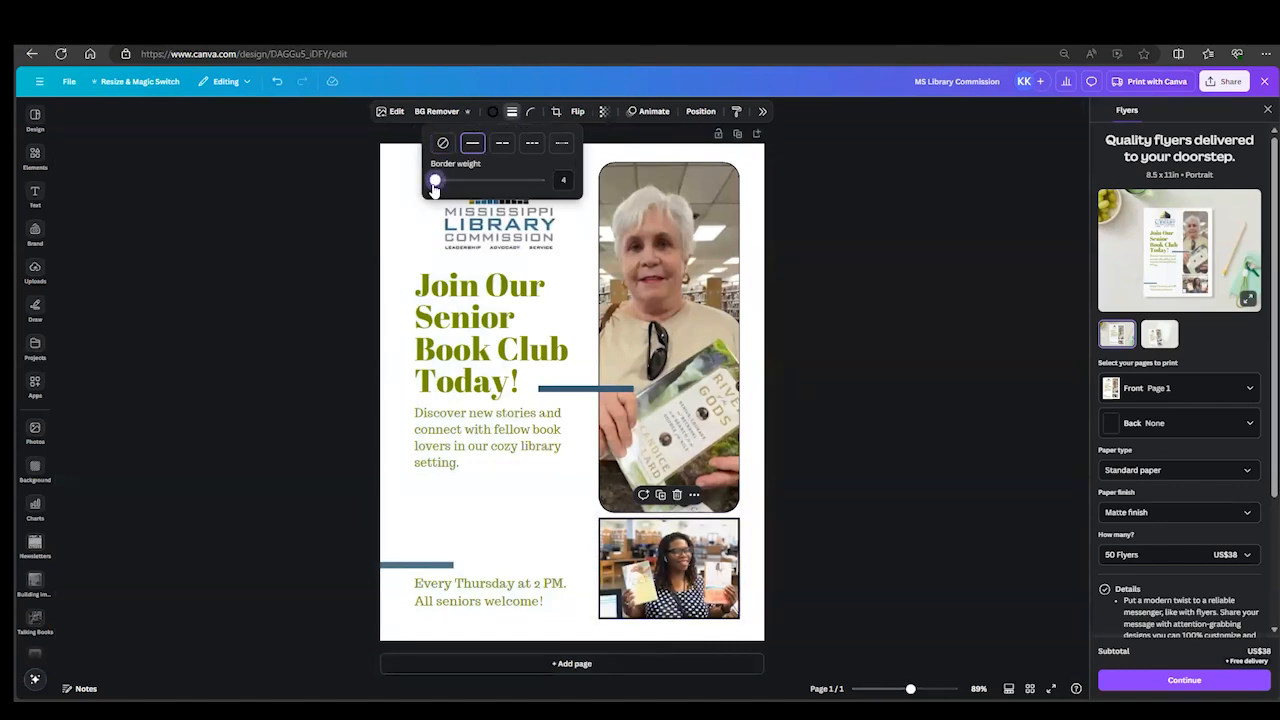
drag(434, 186, 429, 186)
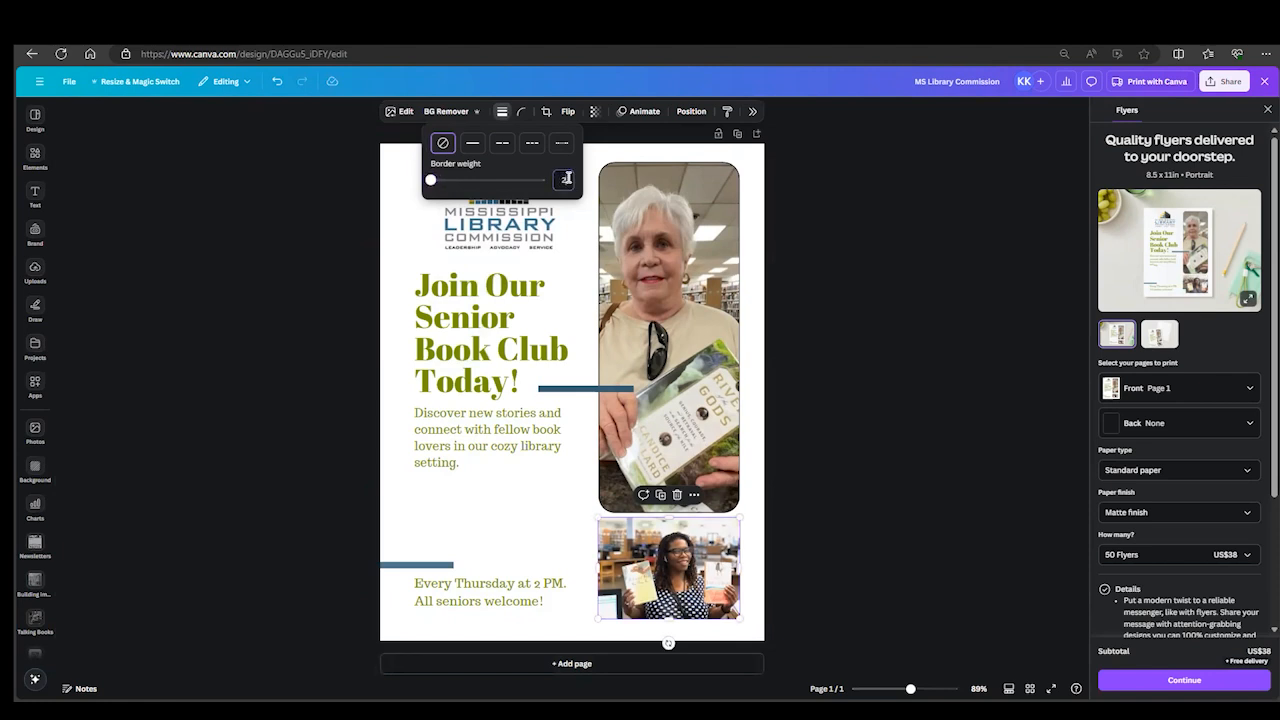
text(2)
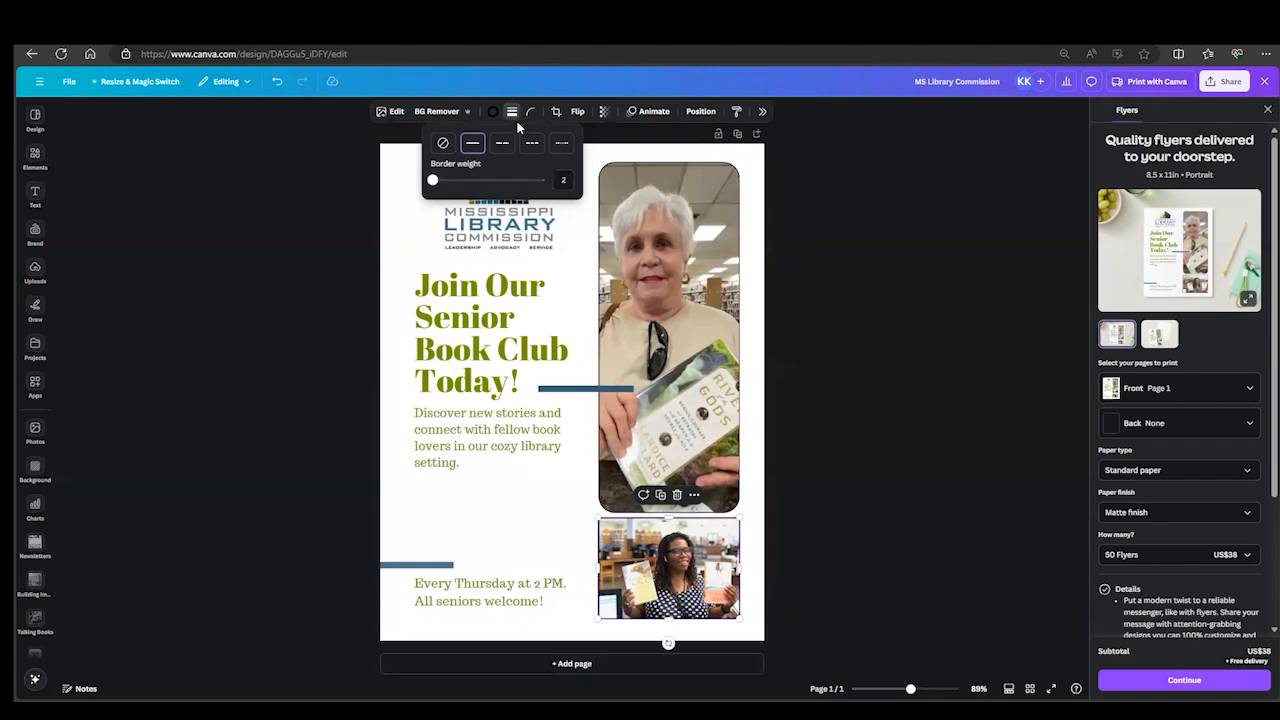
- Round the small photo's corners, compare with the large photo's rounding, and set the small photo's value to the matching 36
click(531, 111)
drag(472, 157, 503, 160)
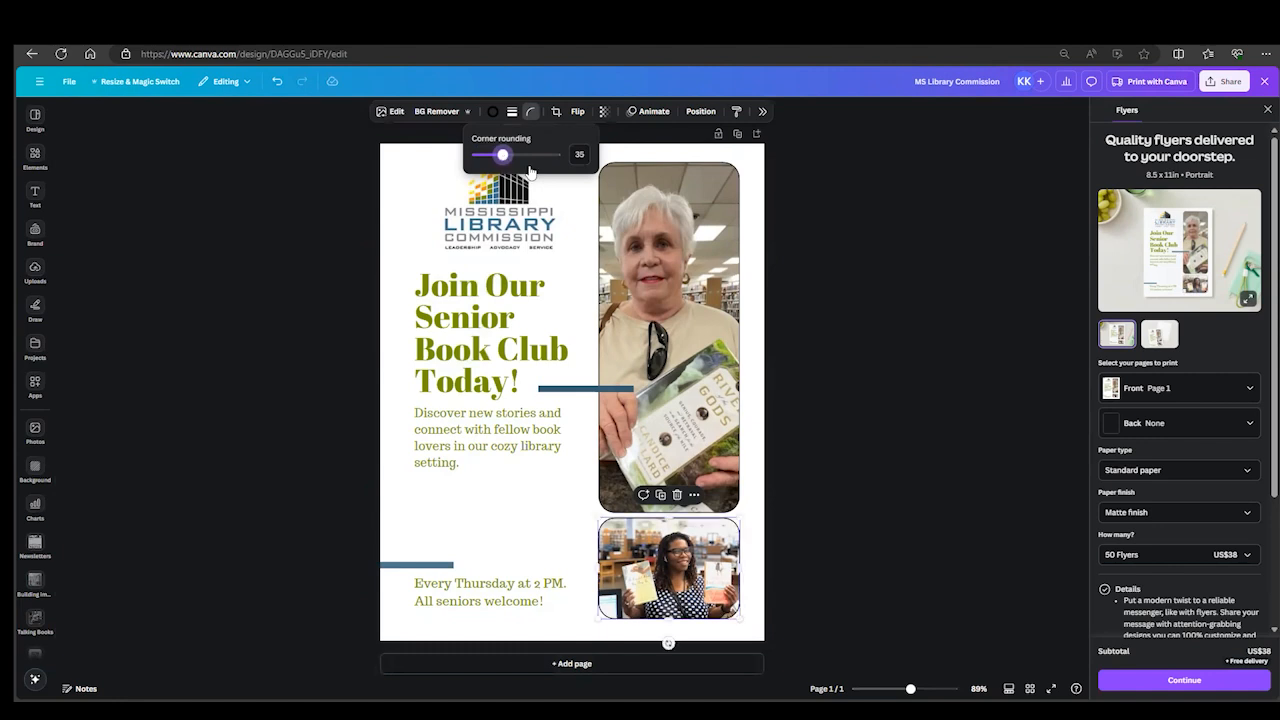
click(685, 291)
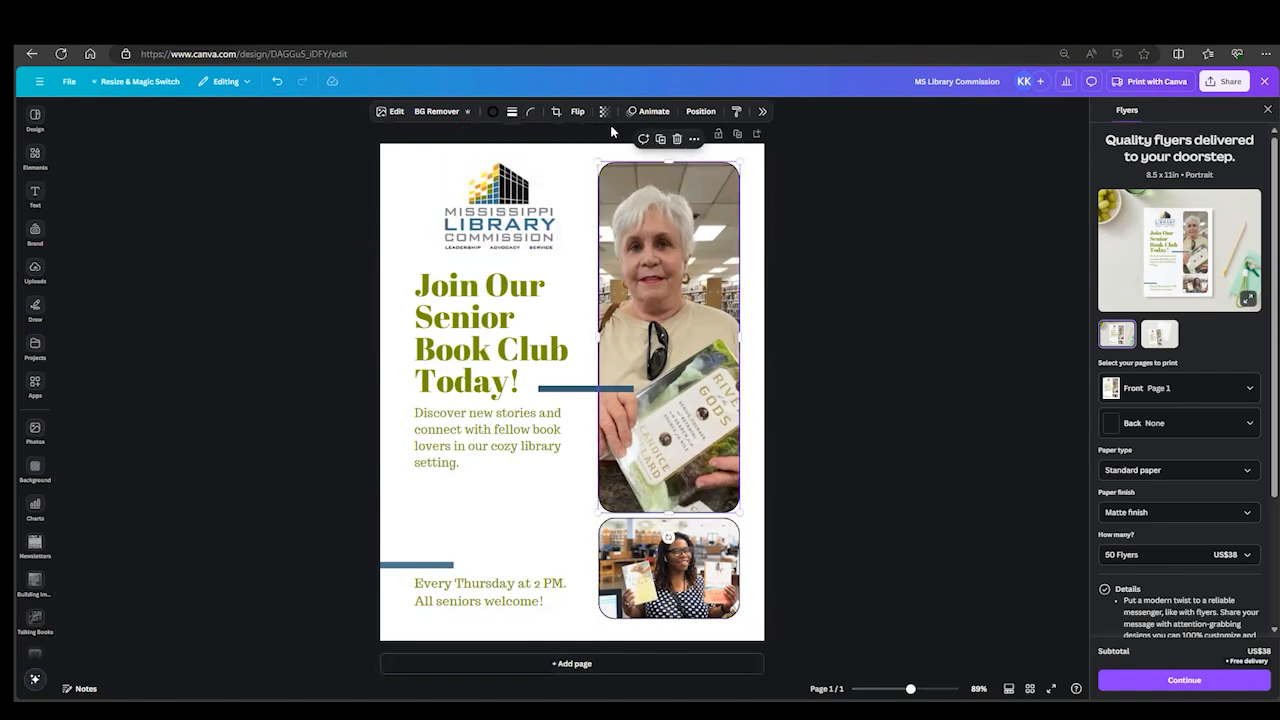
click(530, 111)
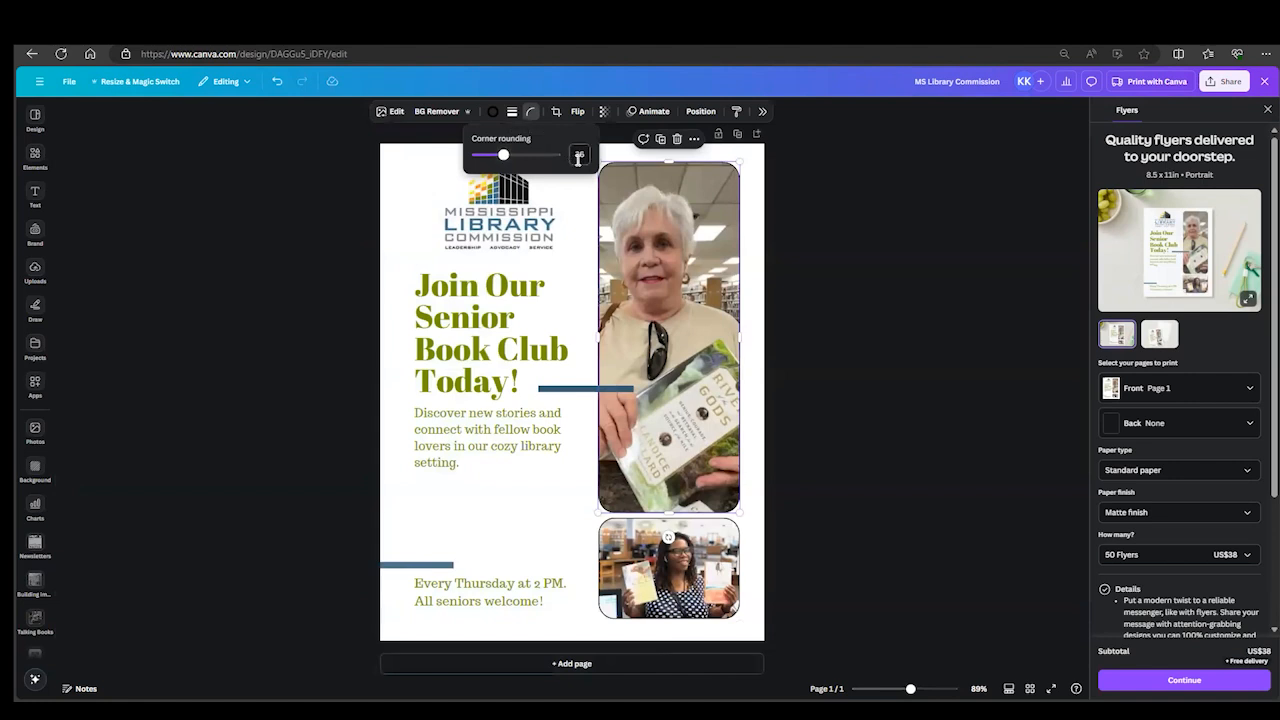
click(681, 570)
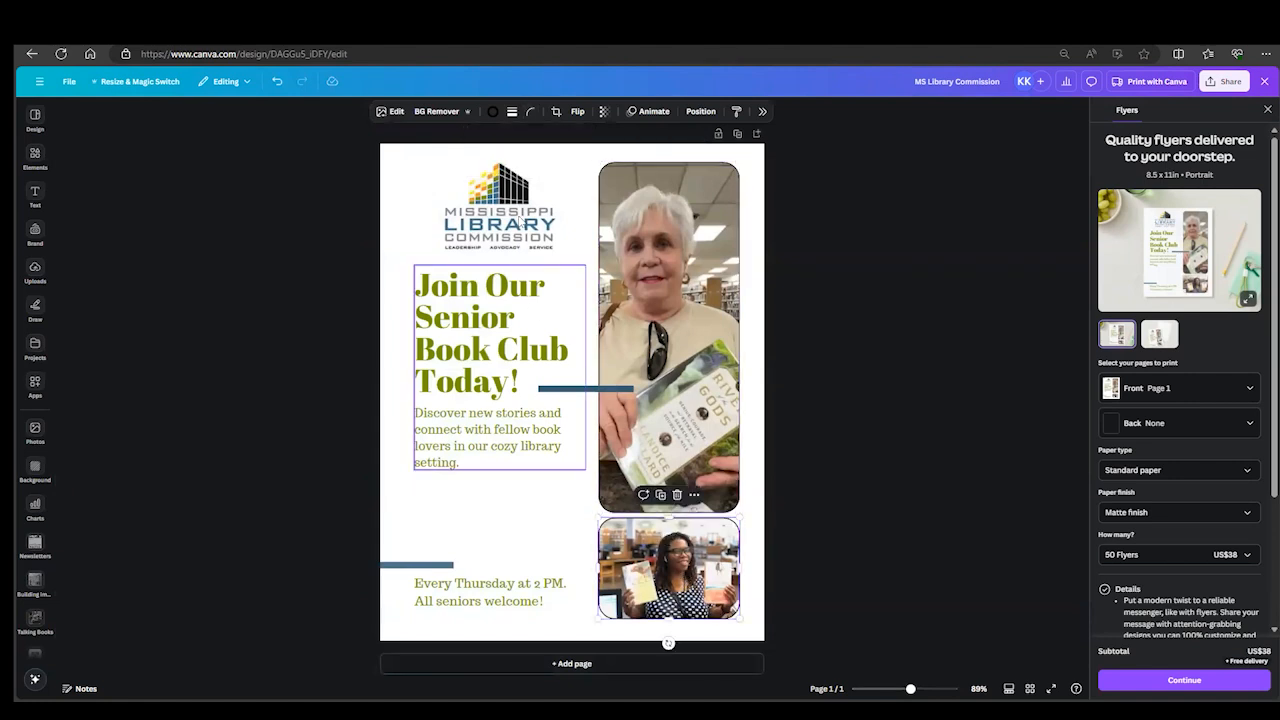
click(530, 111)
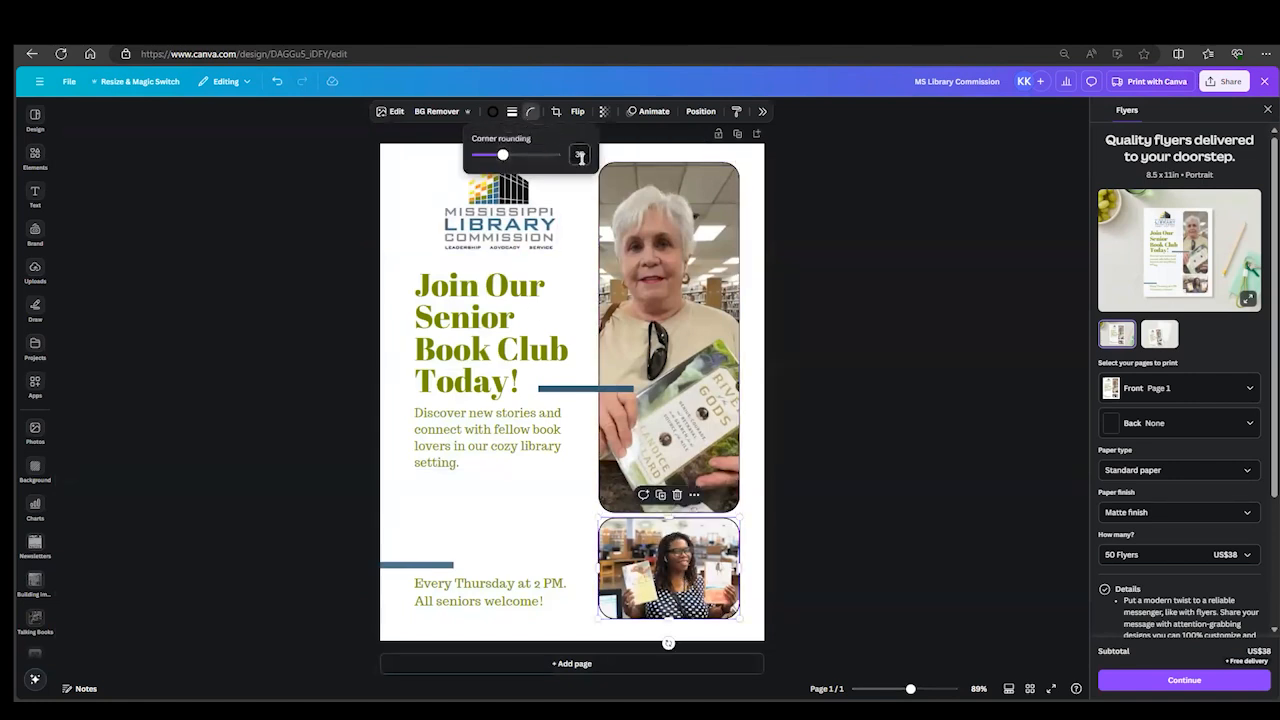
drag(503, 158, 505, 160)
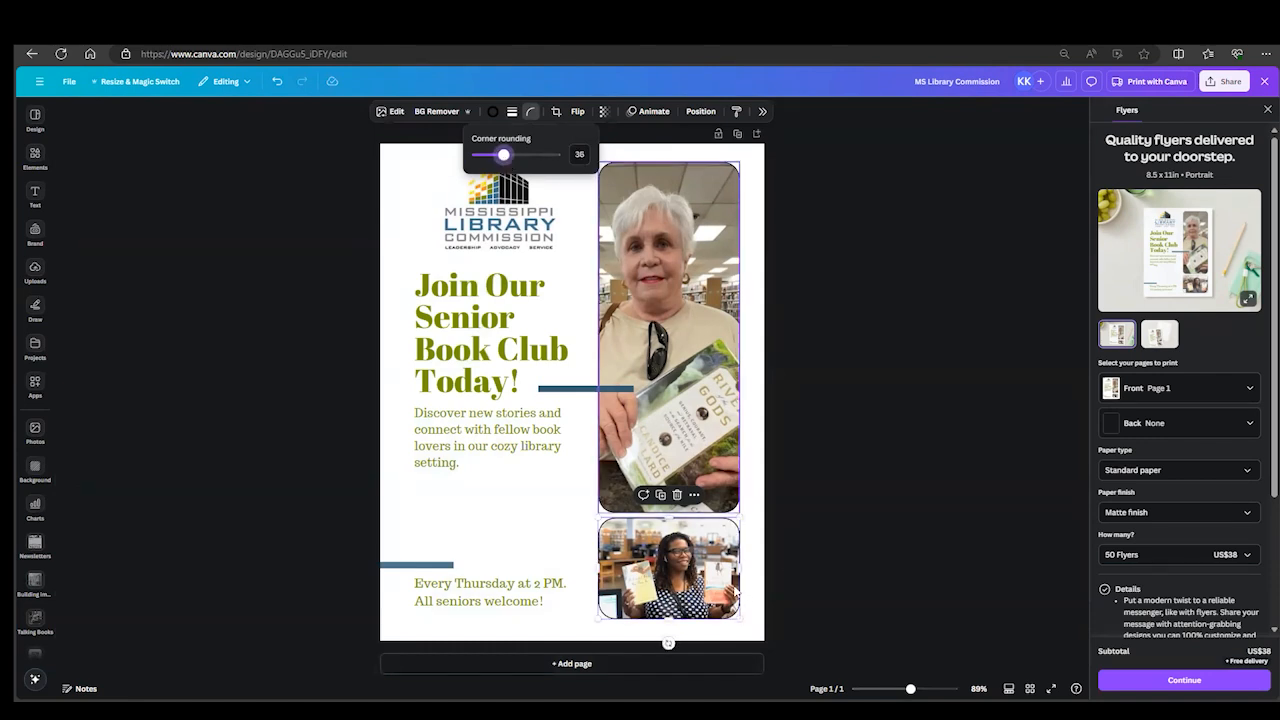
click(843, 565)
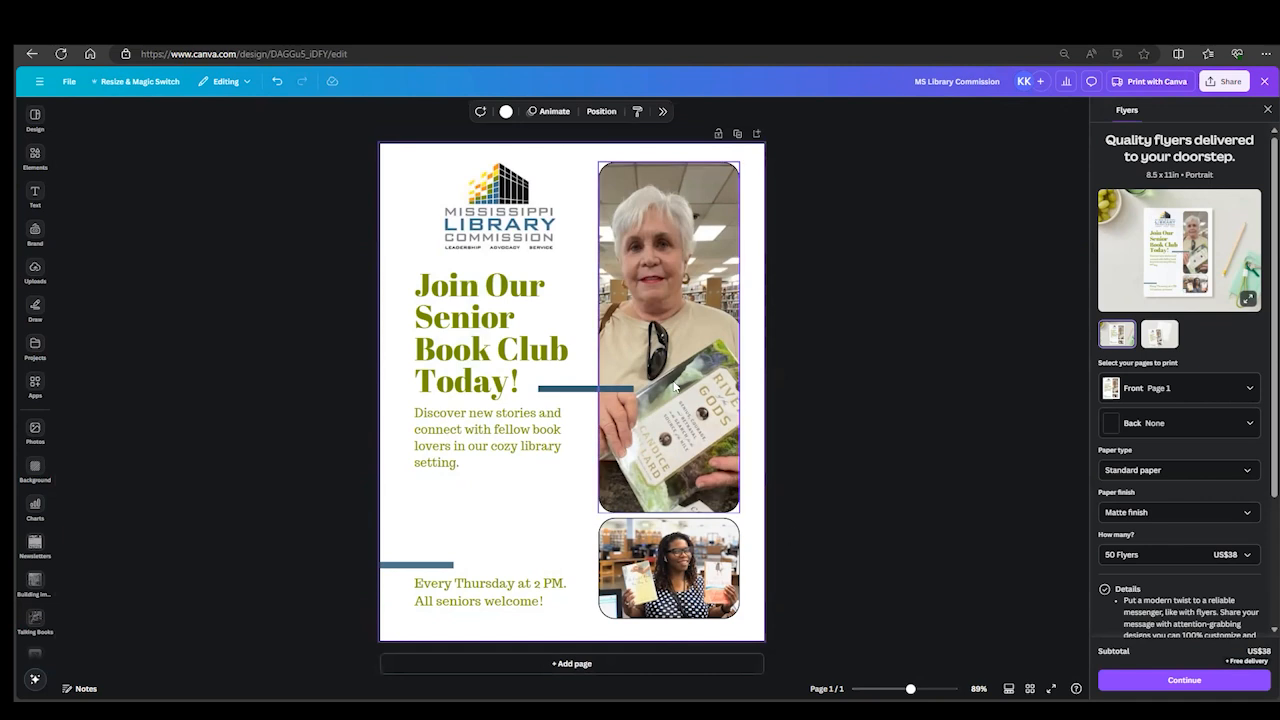
- Change the border color of both the large and the small photo to the Brand Kit blue
click(675, 328)
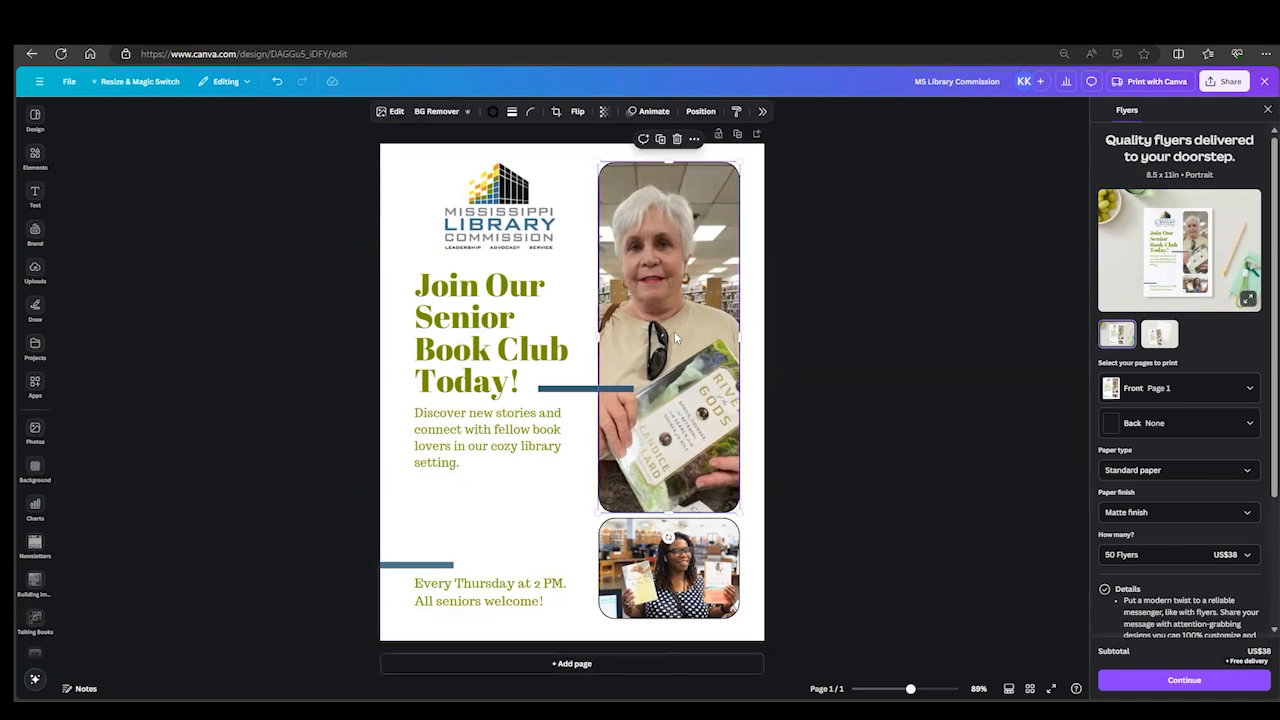
click(493, 114)
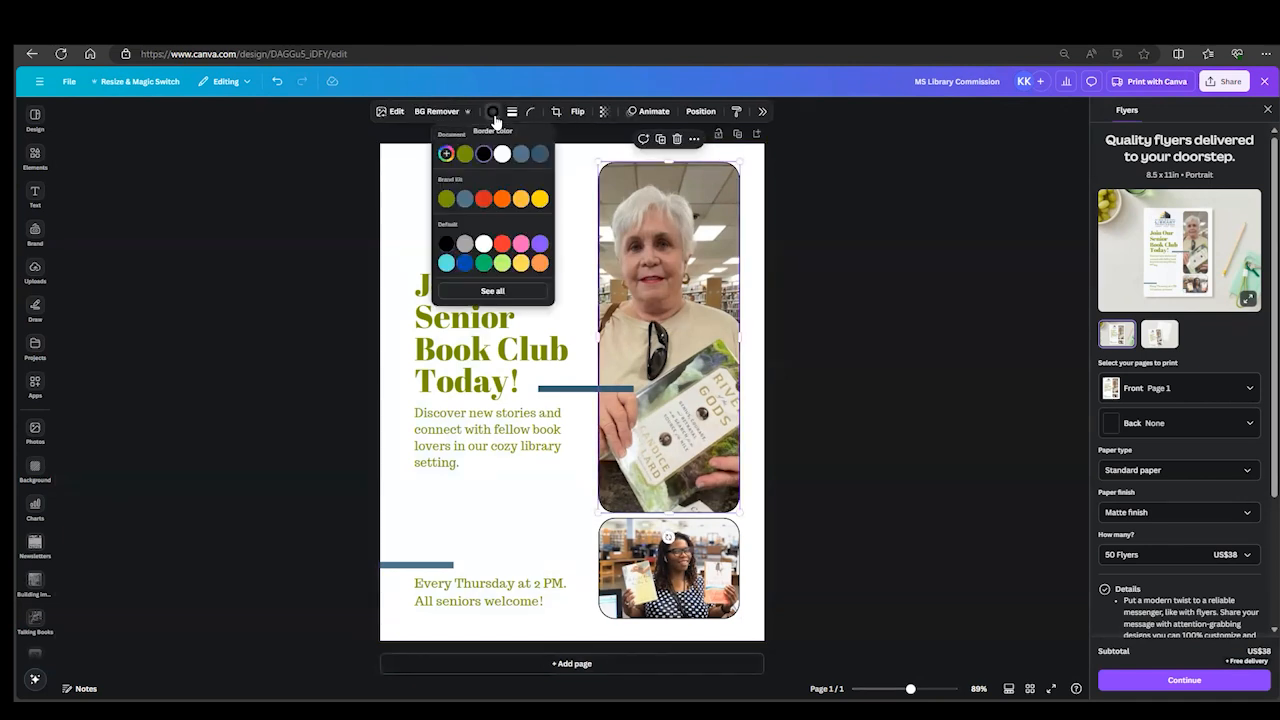
click(465, 198)
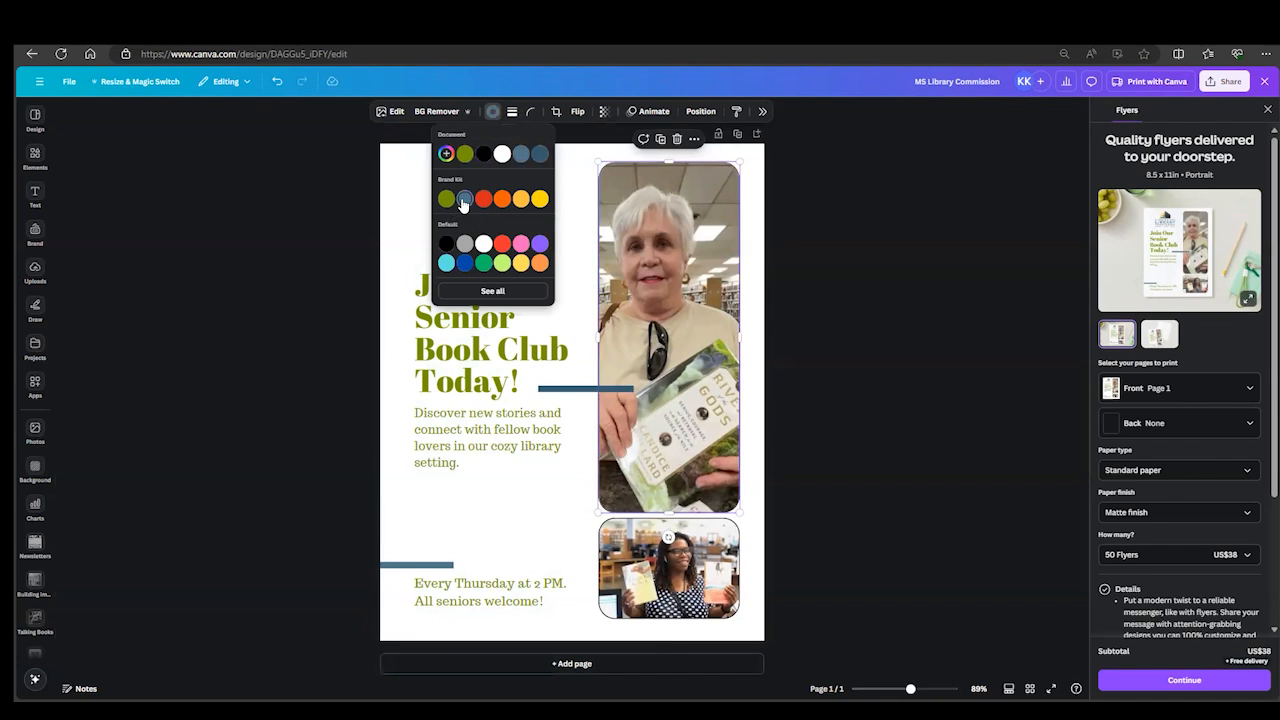
click(630, 592)
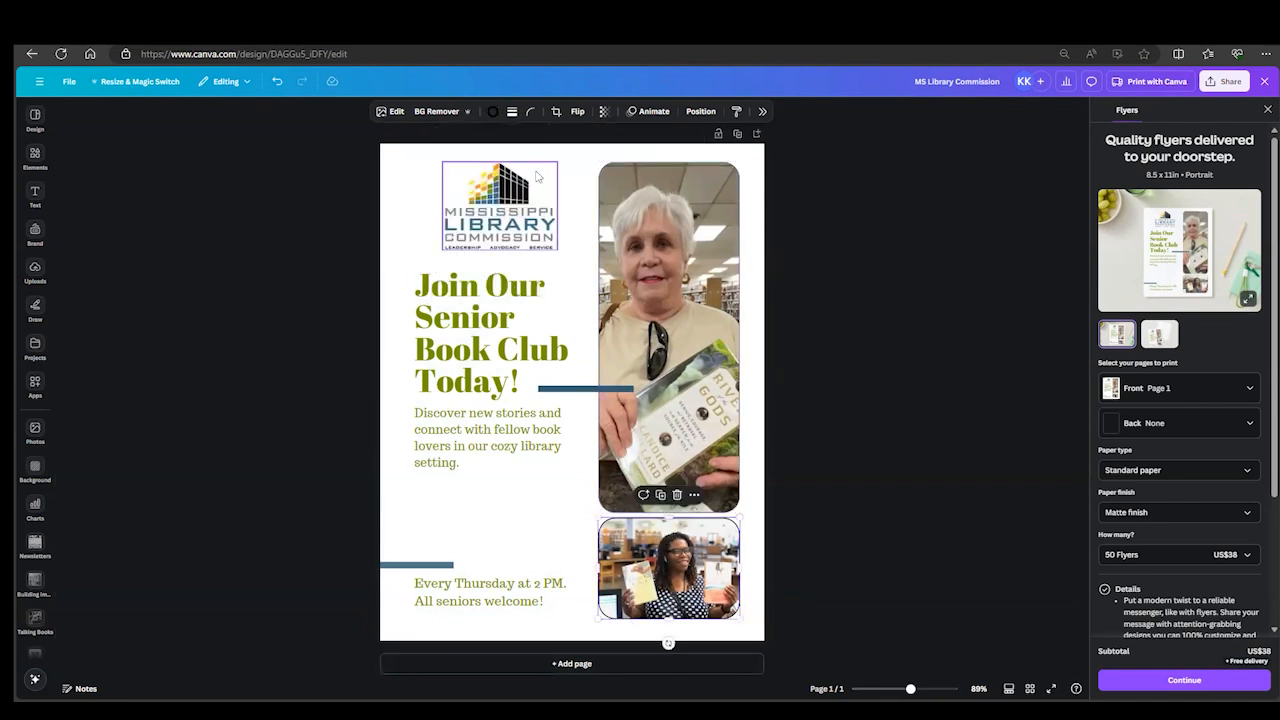
click(493, 111)
click(465, 198)
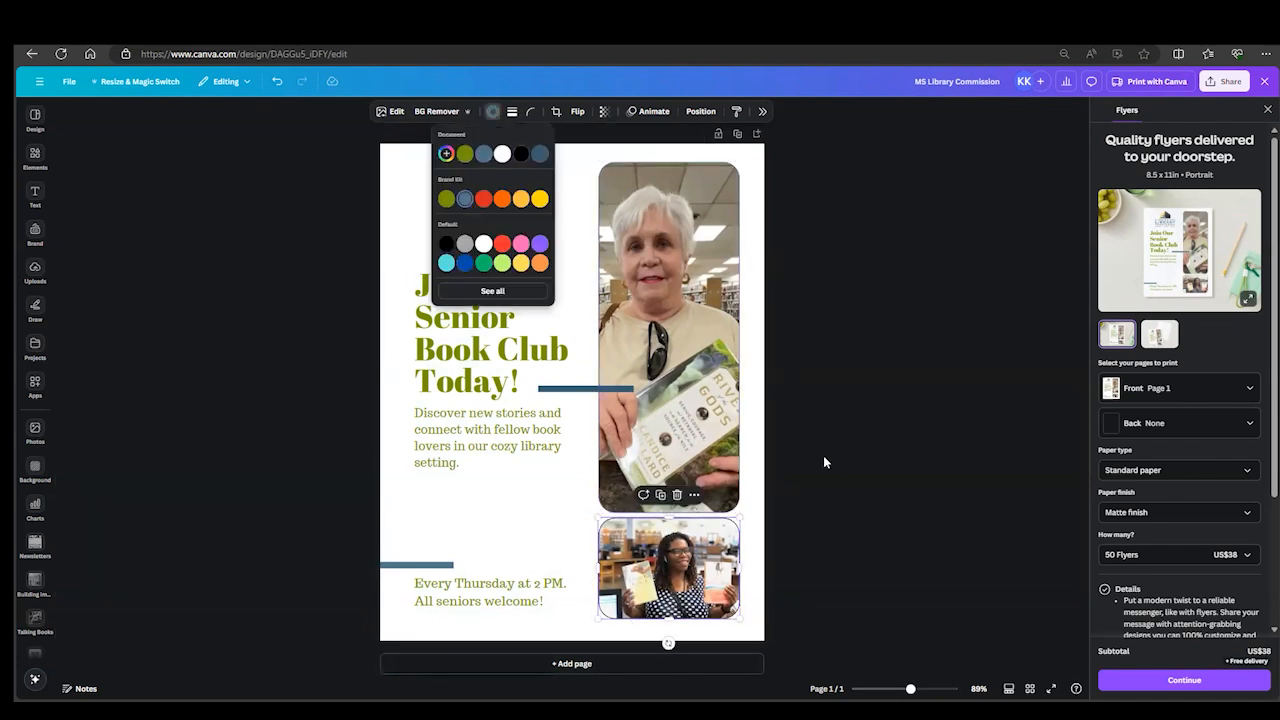
click(834, 496)
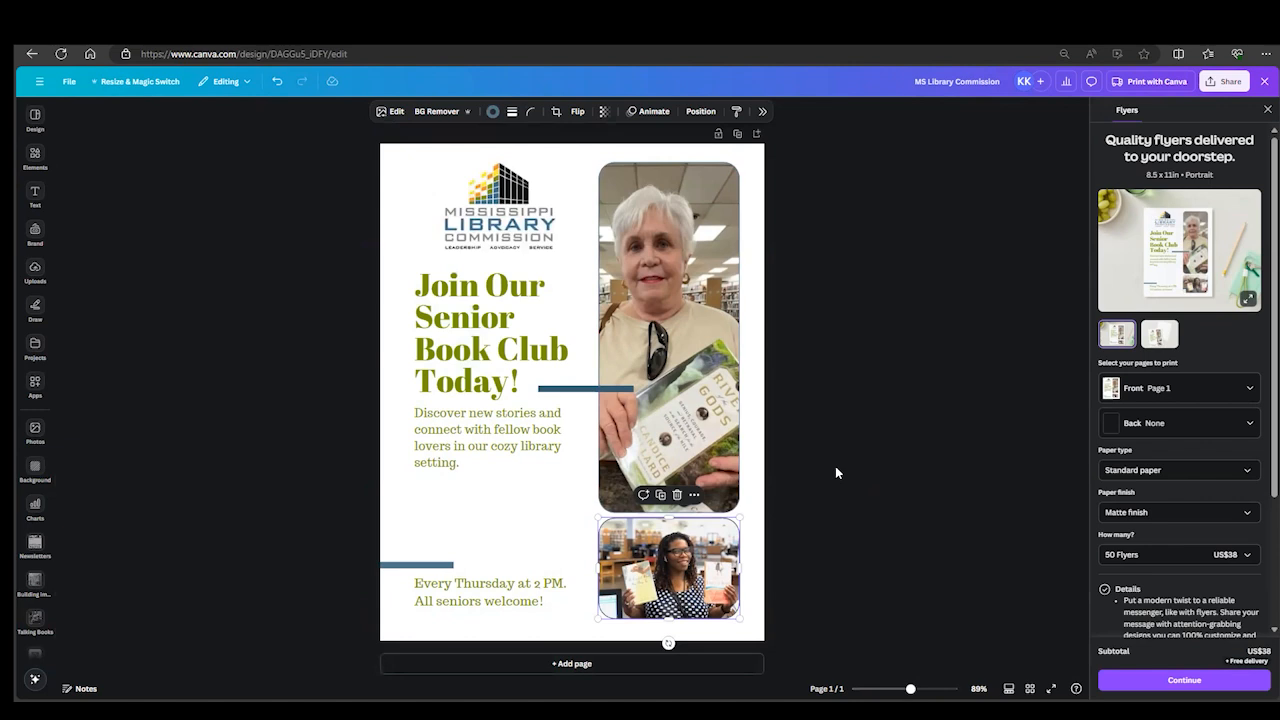
click(831, 468)
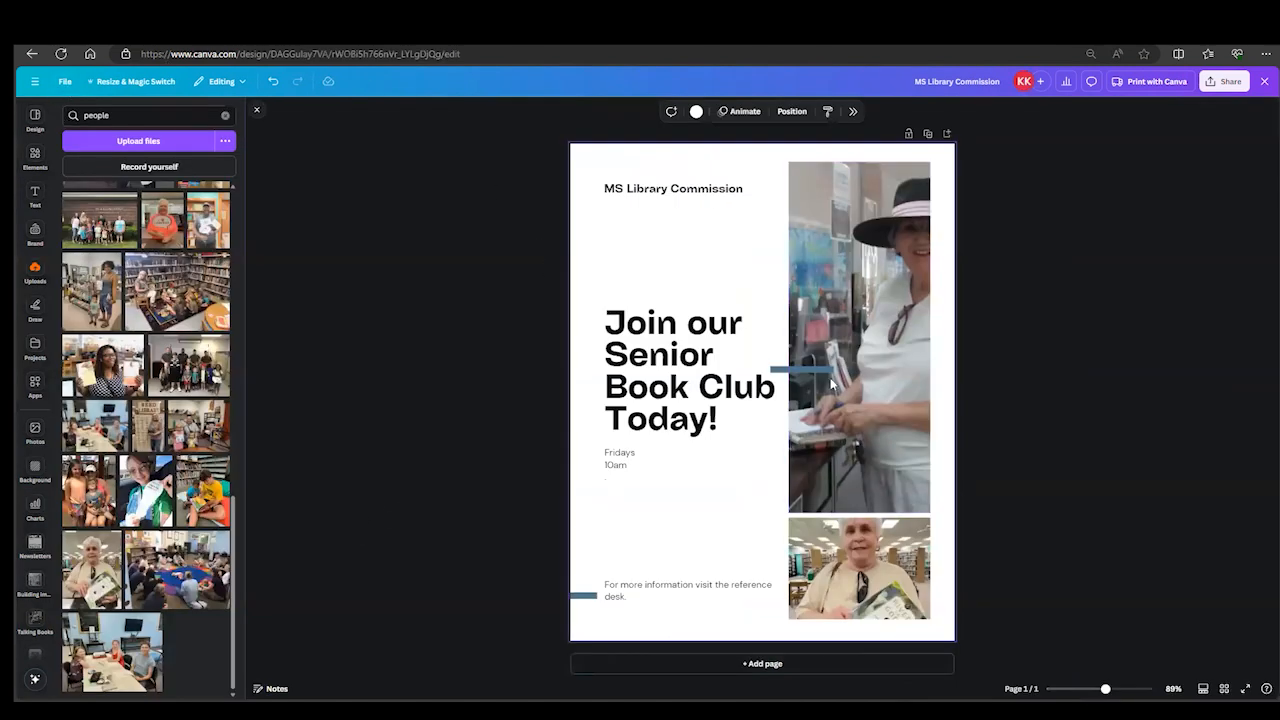
- Leave the open flyer design and return to the Canva home page
click(64, 81)
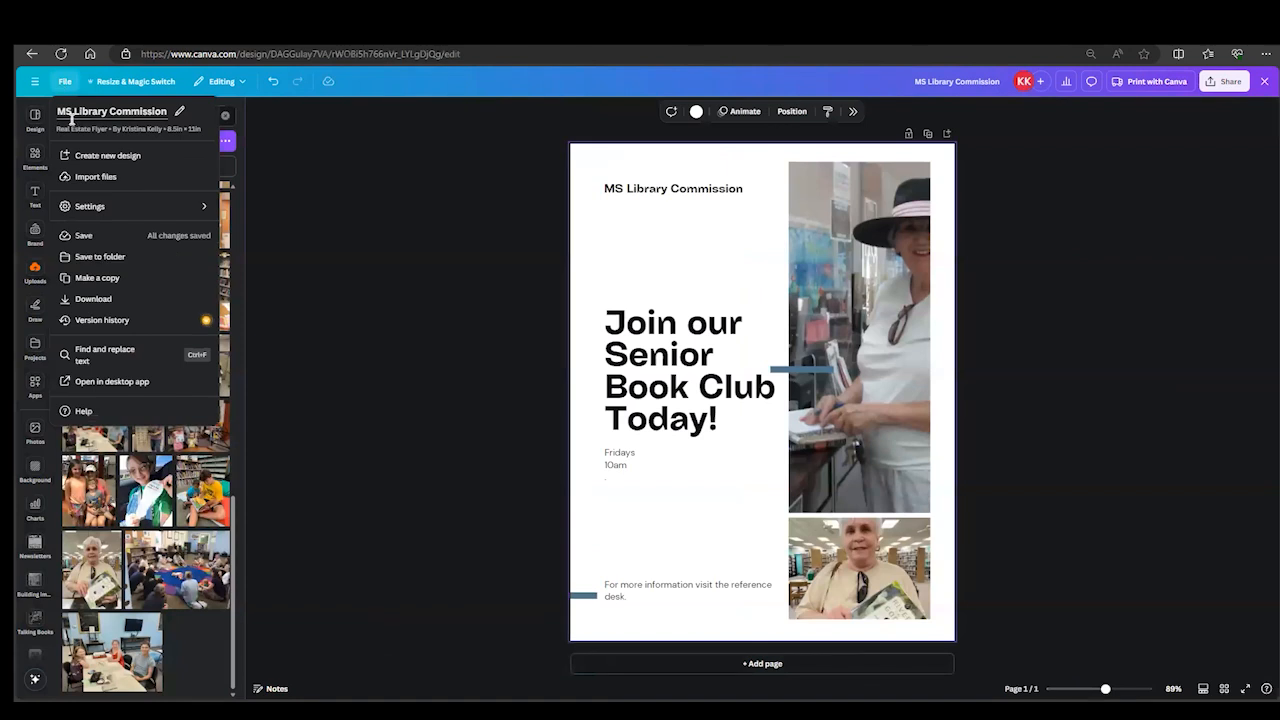
click(36, 84)
click(36, 84)
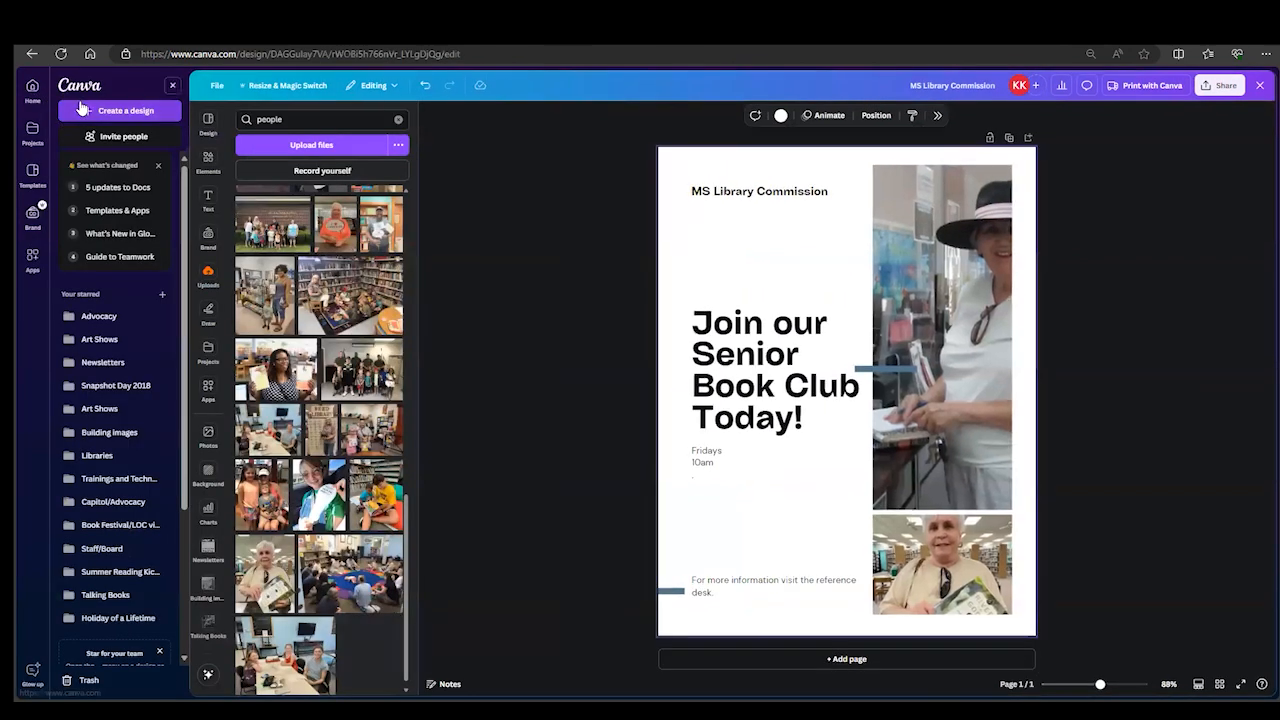
click(68, 88)
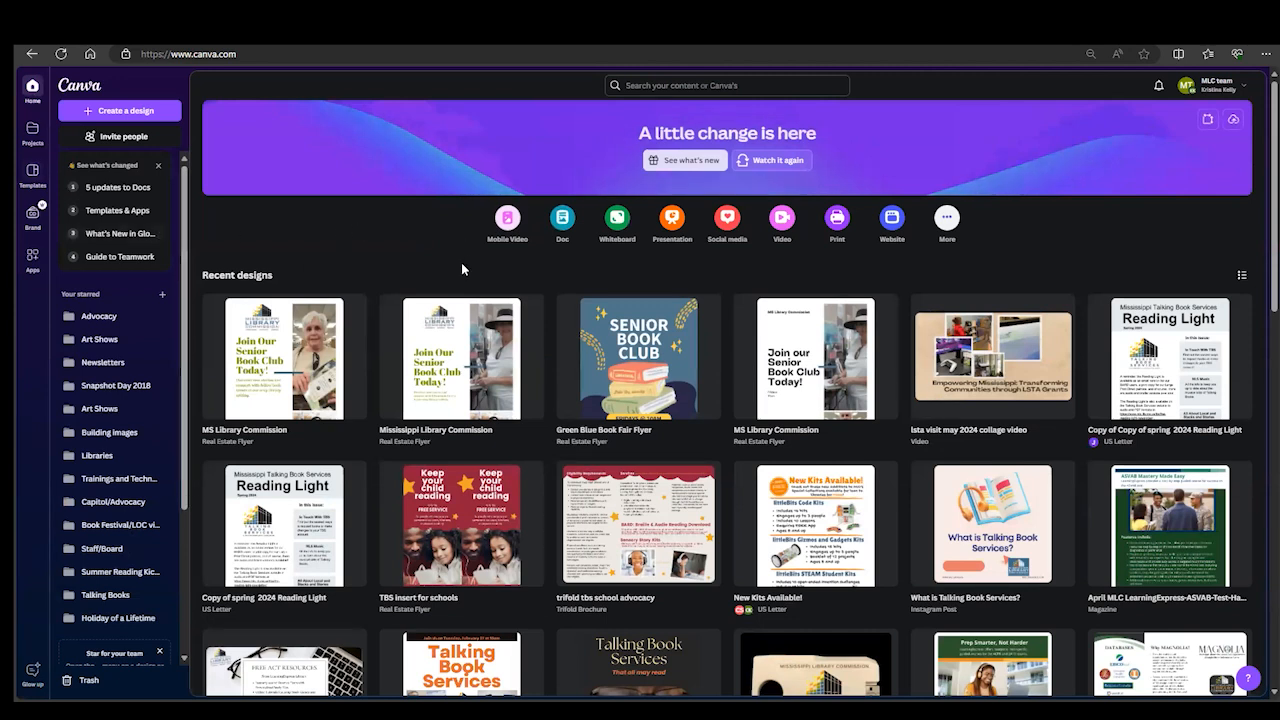
- Browse the portrait 8.5 × 11 in flyer templates, filtered to print-ready designs only
click(33, 175)
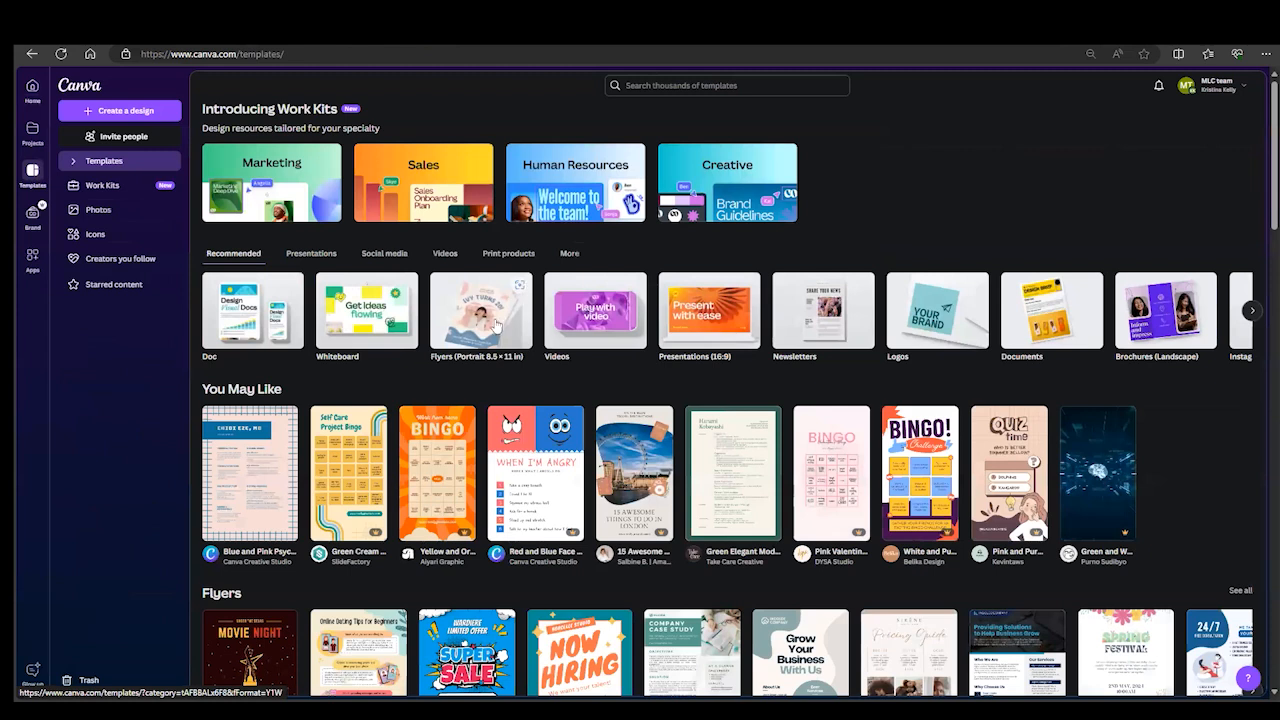
click(481, 325)
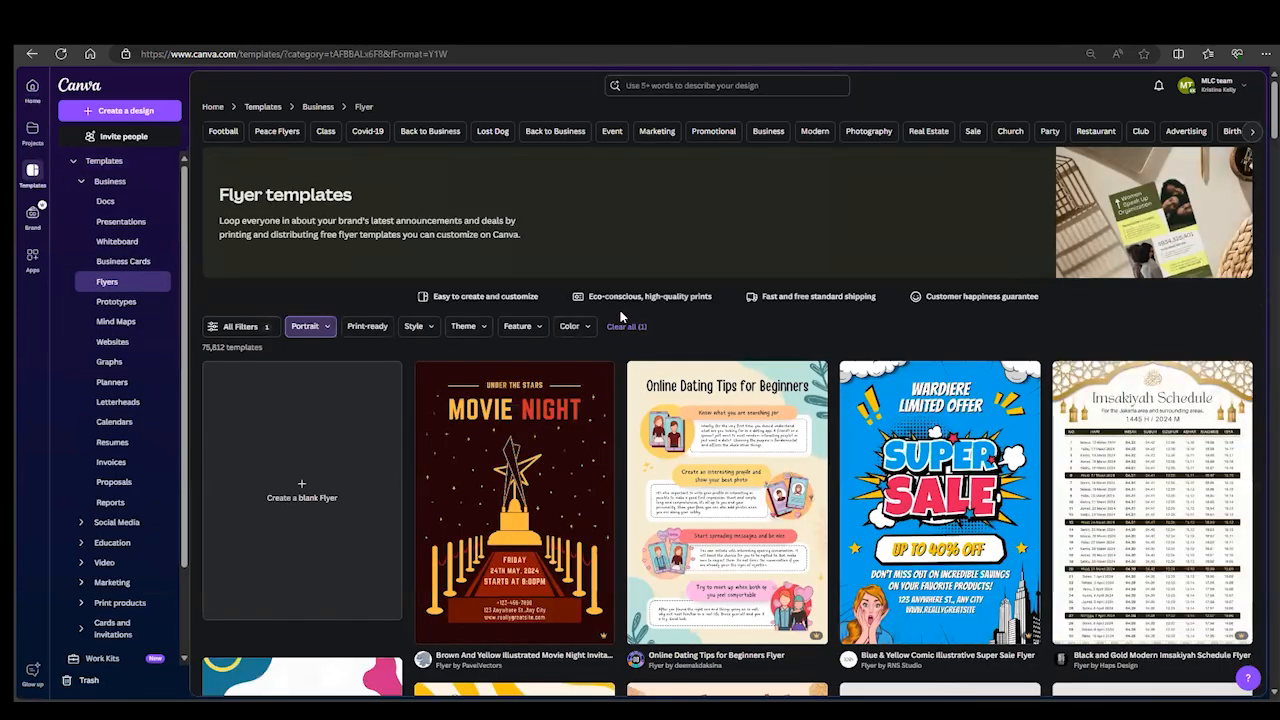
click(386, 330)
scroll(445, 271, down, 3)
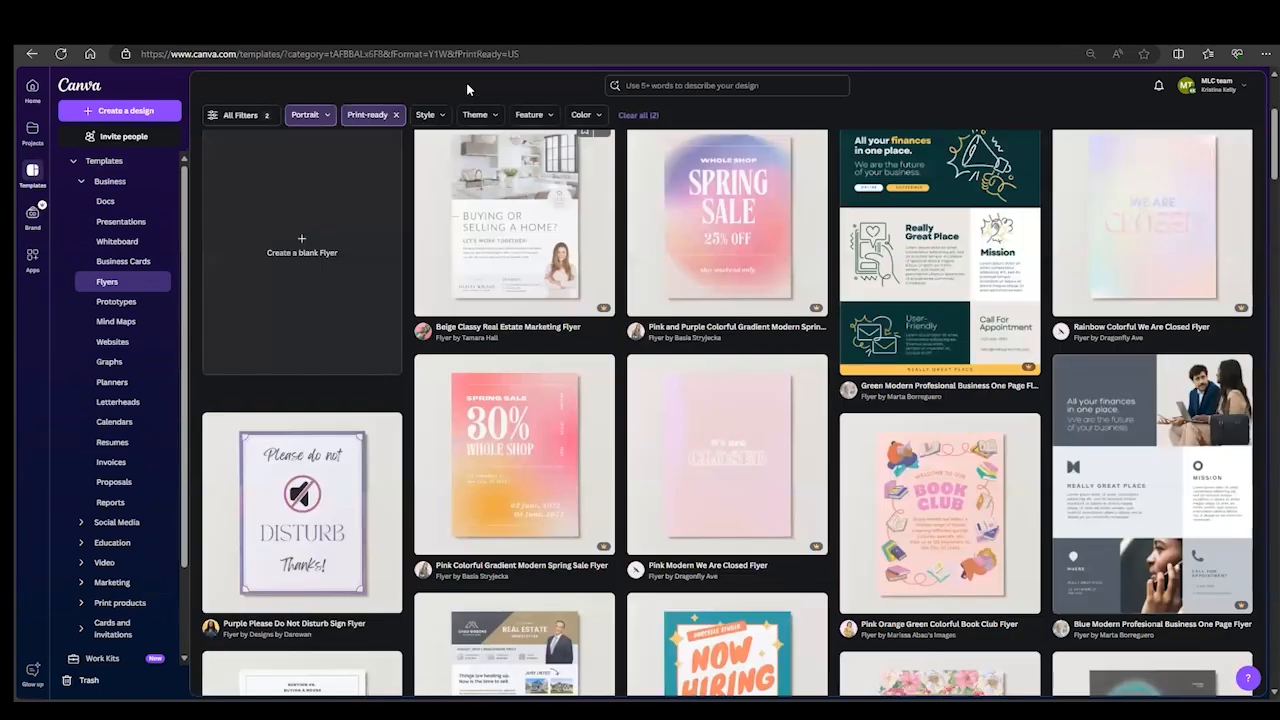
- Narrow the print-ready portrait flyer templates to the Minimalist style and view the matches
click(440, 118)
click(423, 166)
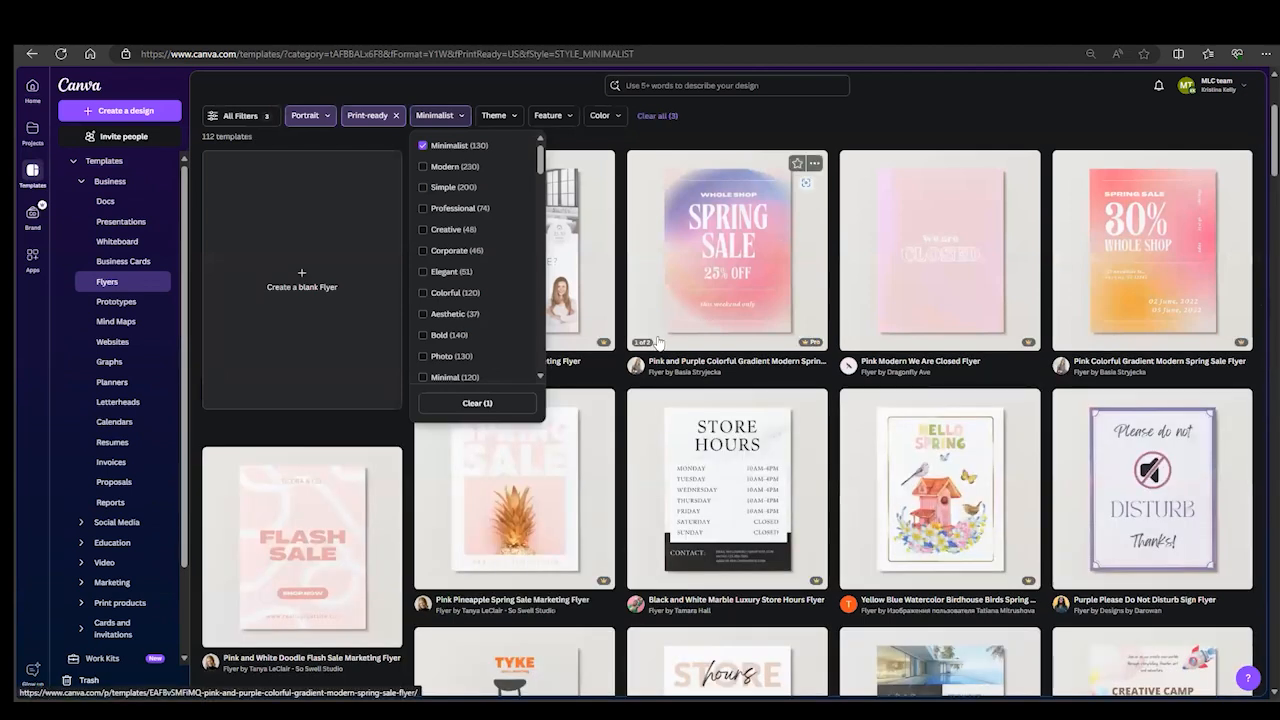
click(766, 122)
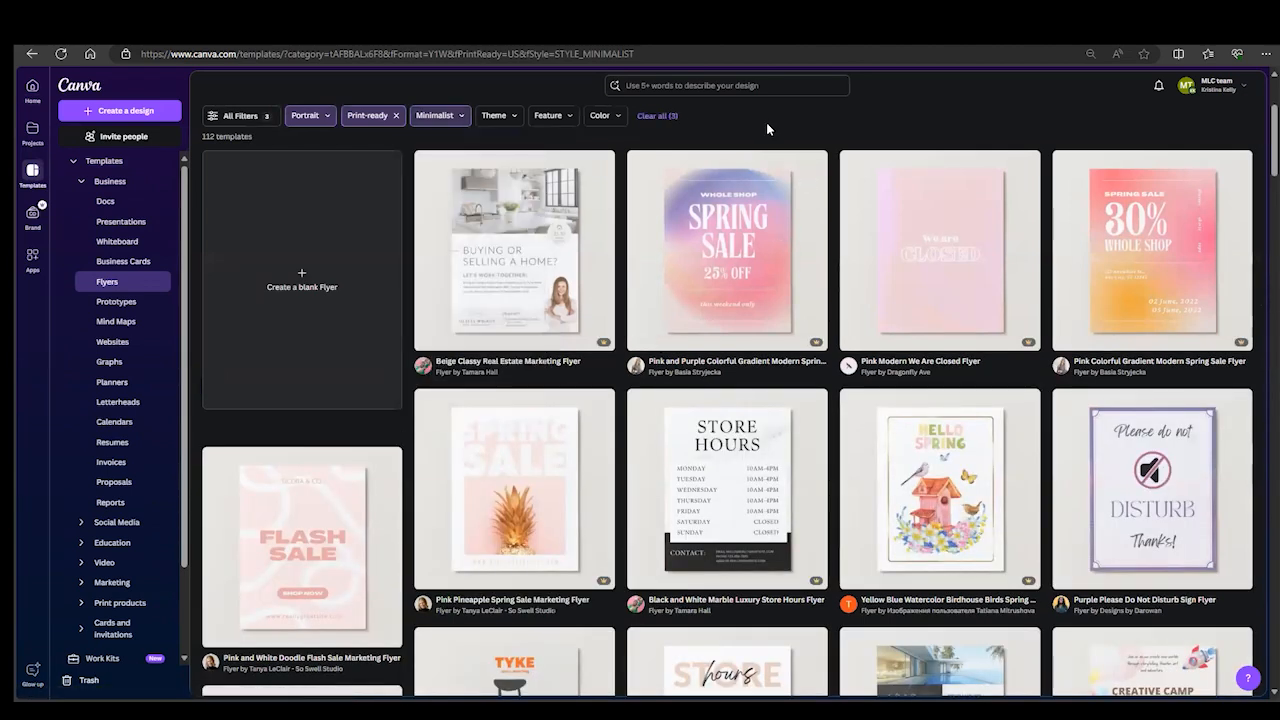
- Search the templates for "library" and check the available category filter
click(690, 88)
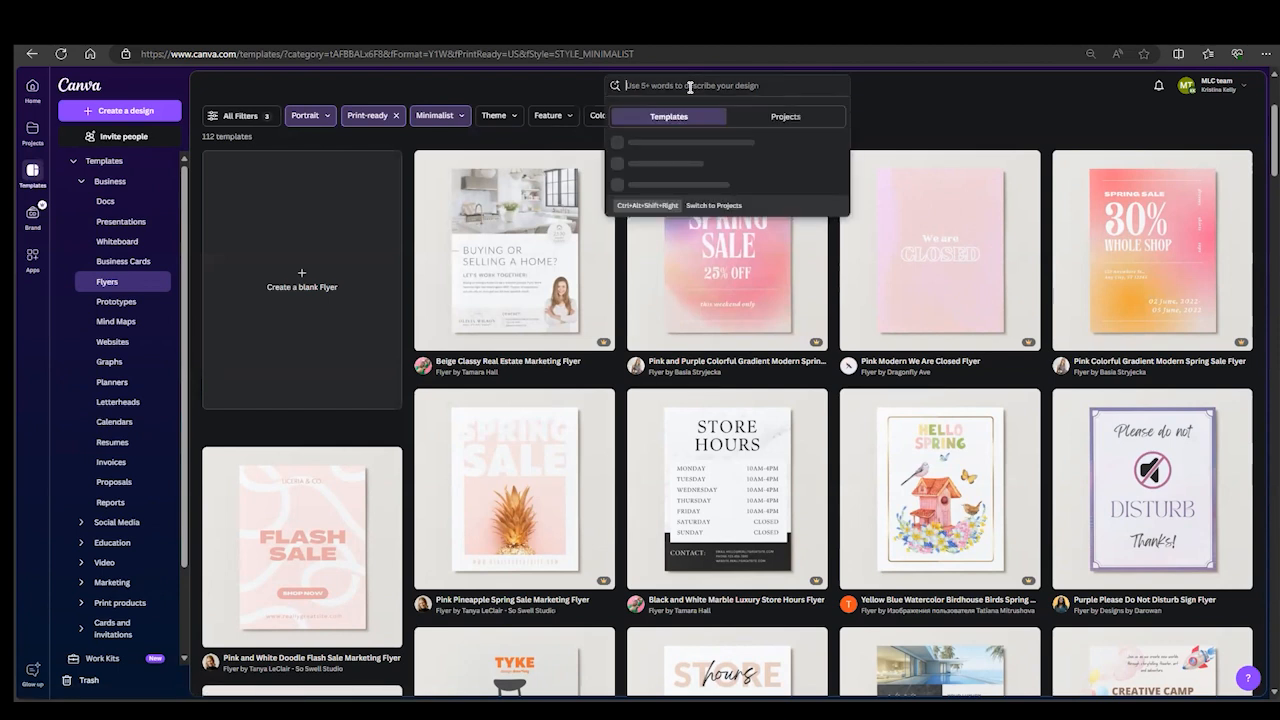
text(l)
key(Return)
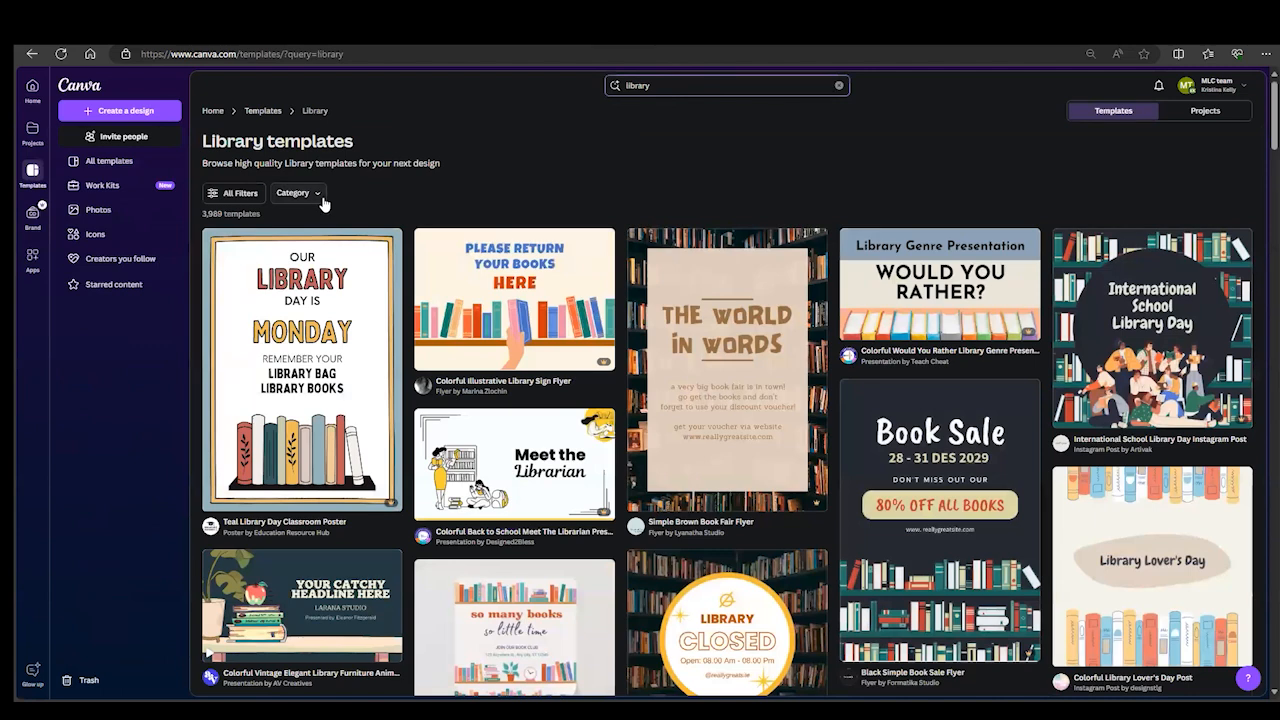
click(321, 196)
click(321, 196)
- Open the yellow and white "Library Closed" Instagram post template with the bookshelf photo for customizing
scroll(736, 193, down, 3)
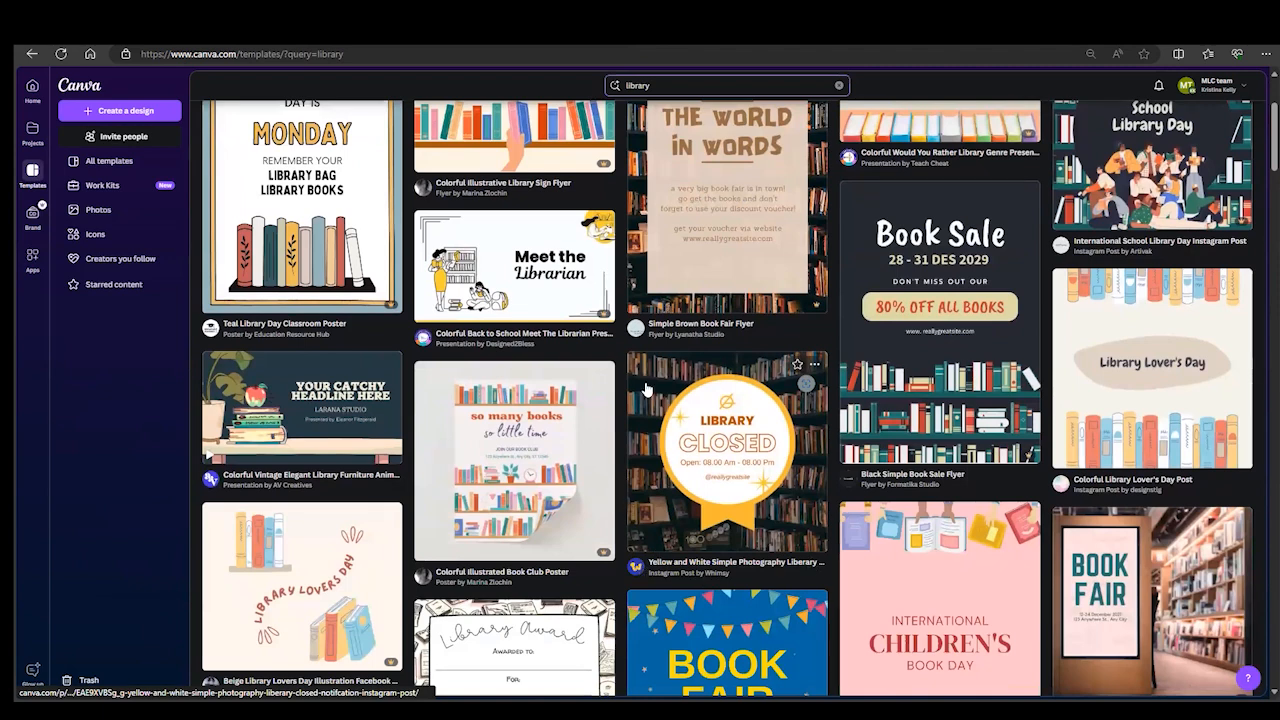
click(788, 525)
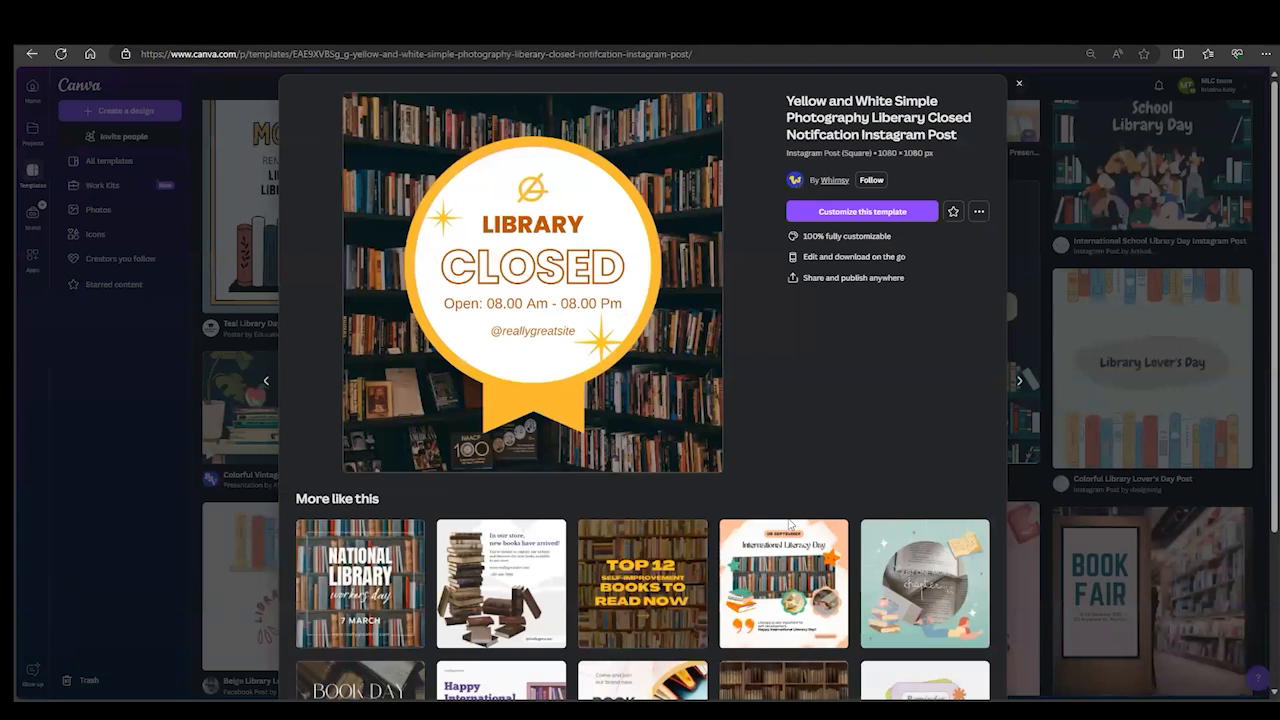
click(859, 211)
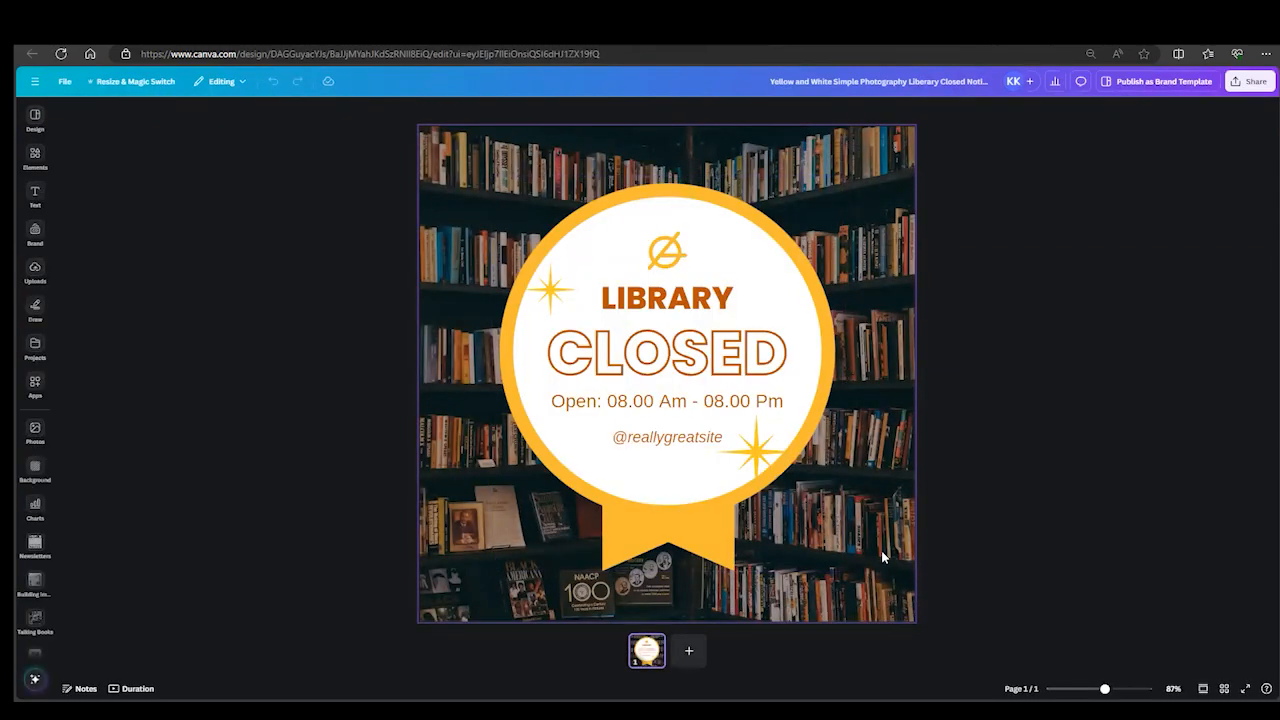
- Set the transparency of the bookshelf background photo to 59
click(436, 553)
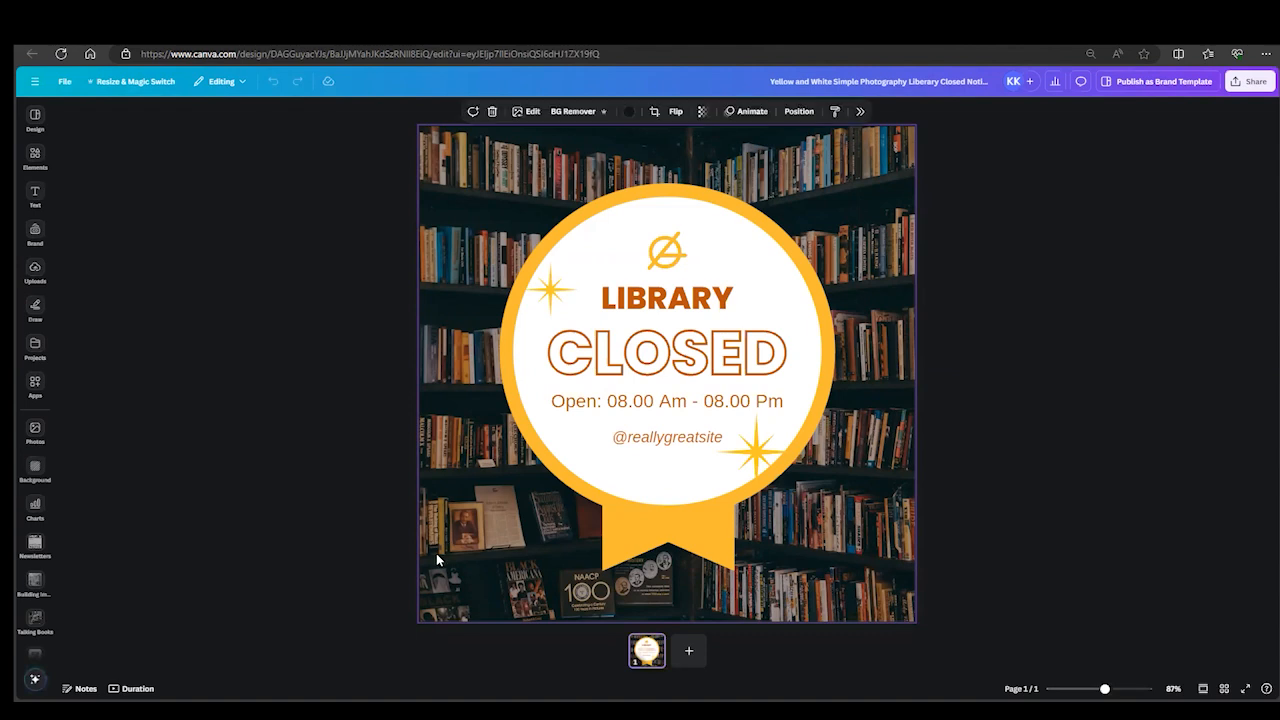
click(704, 115)
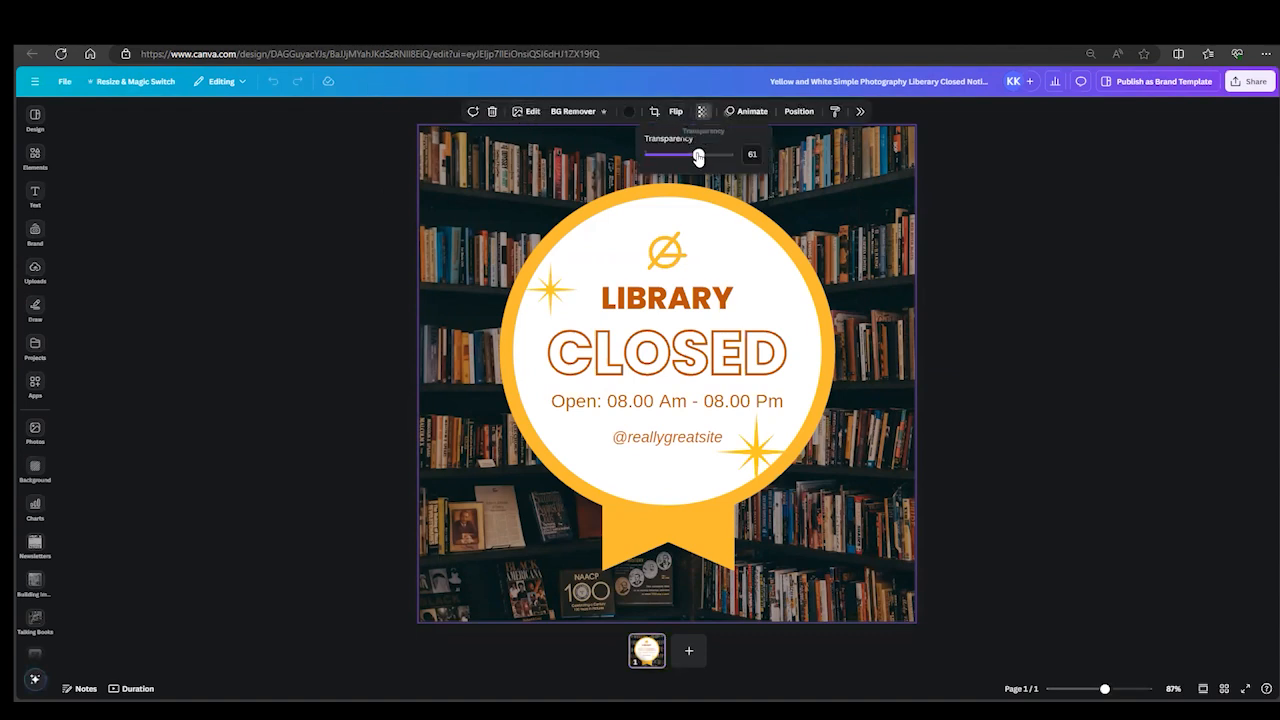
mouse_move(699, 155)
mouse_down()
mouse_move(735, 157)
mouse_move(697, 157)
mouse_up()
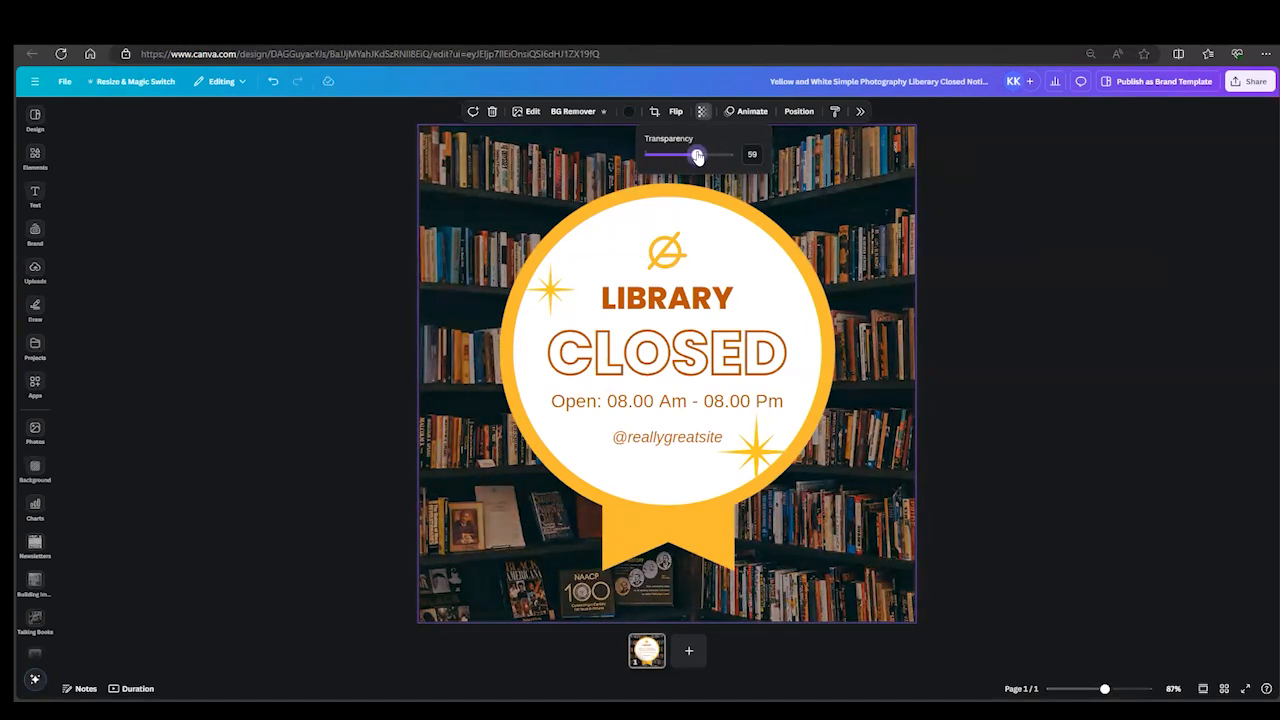
click(1077, 242)
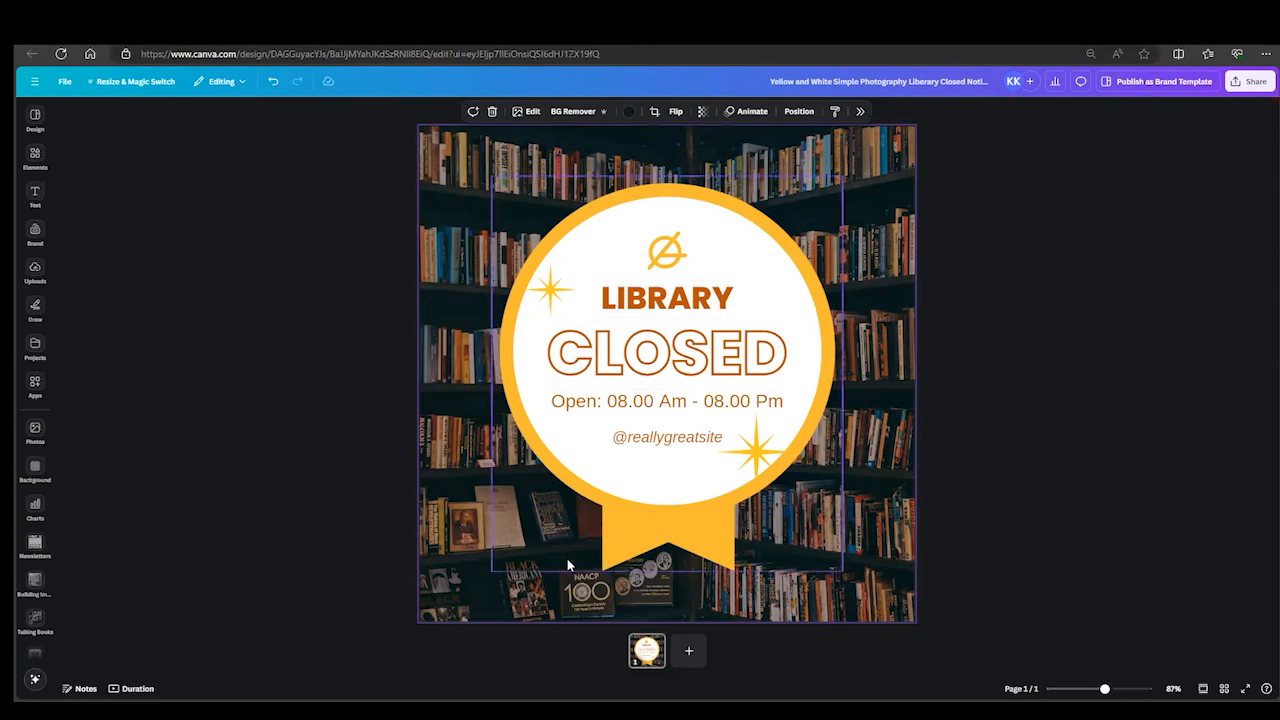
- Recolor the badge's outer ring and its ribbon from yellow to the document's dark orange
click(630, 536)
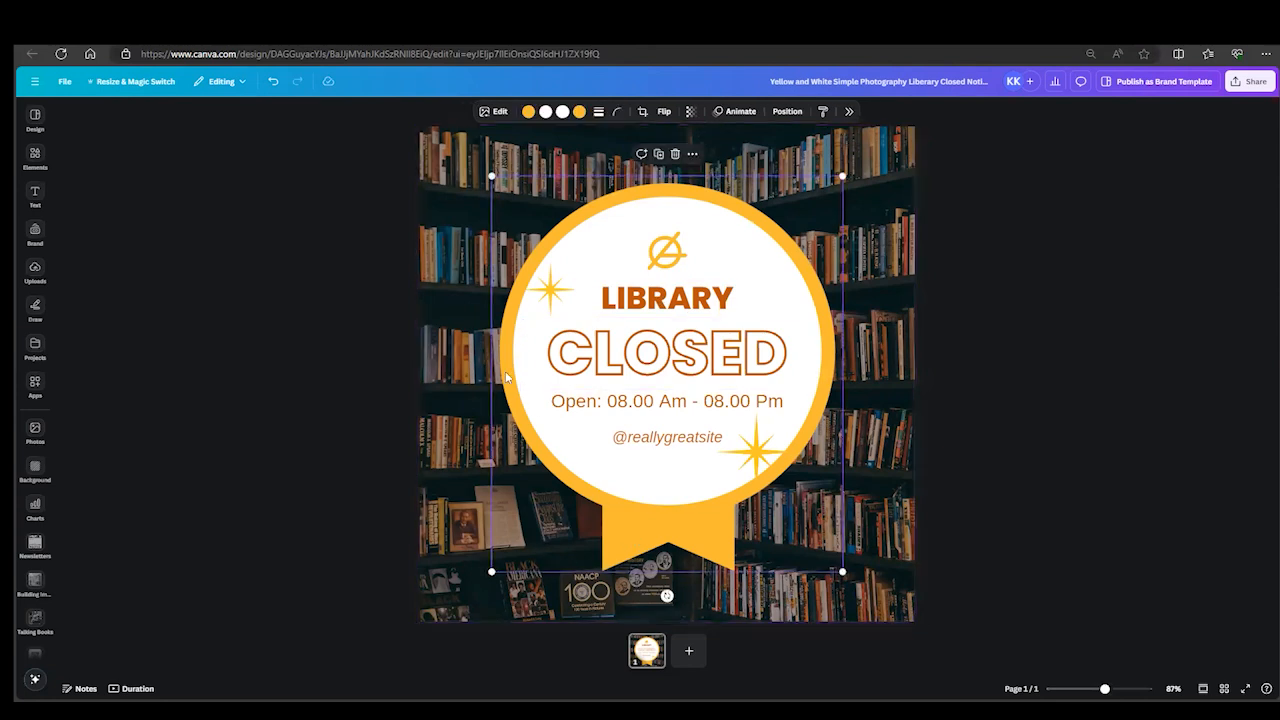
click(528, 111)
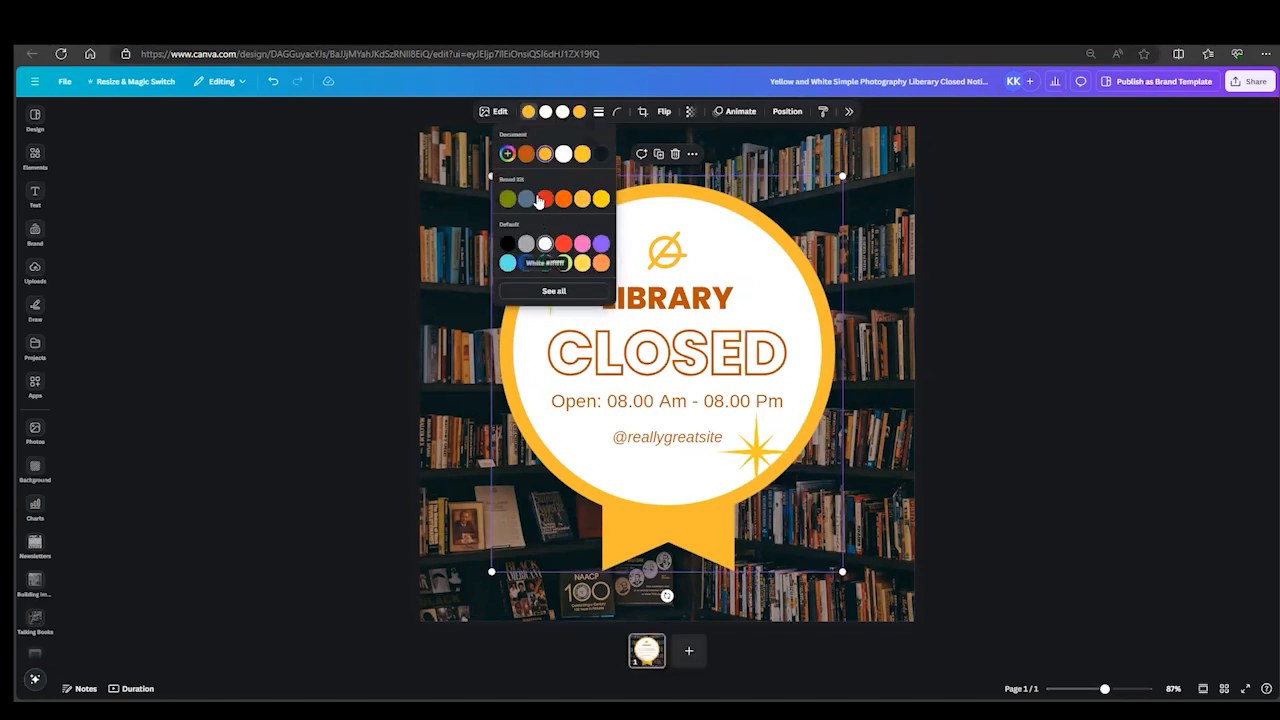
click(526, 156)
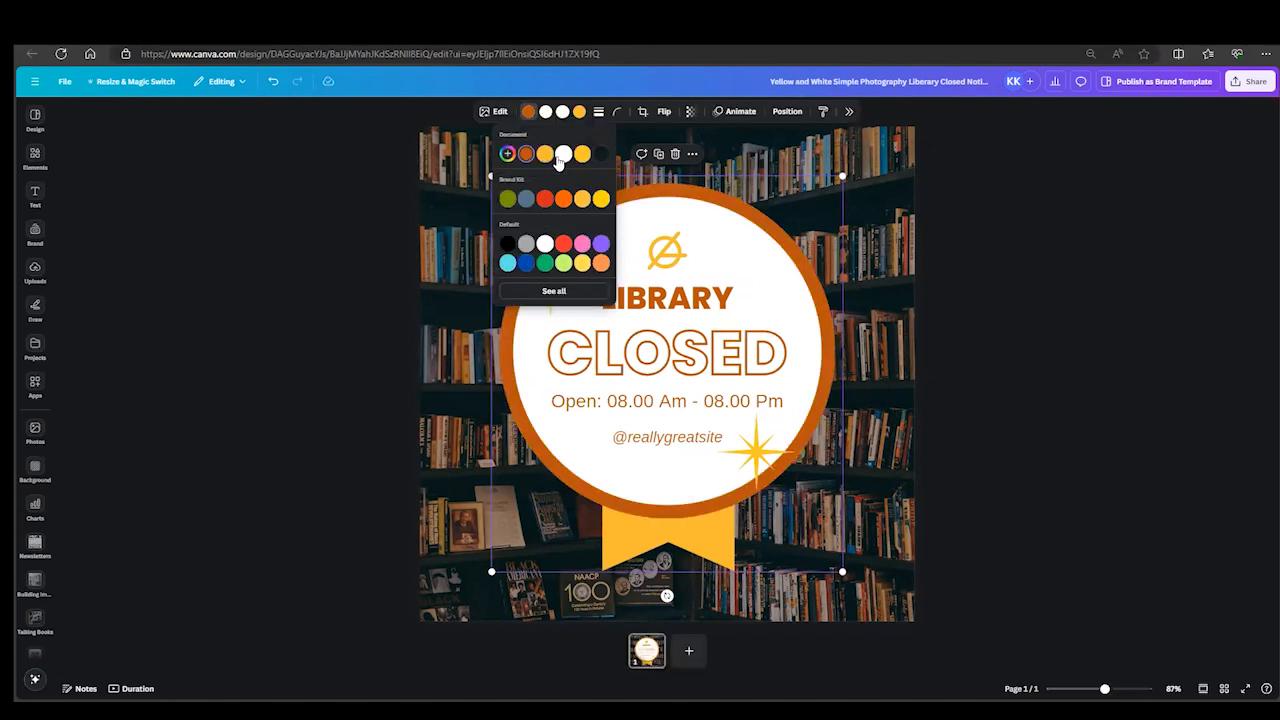
click(579, 111)
click(526, 154)
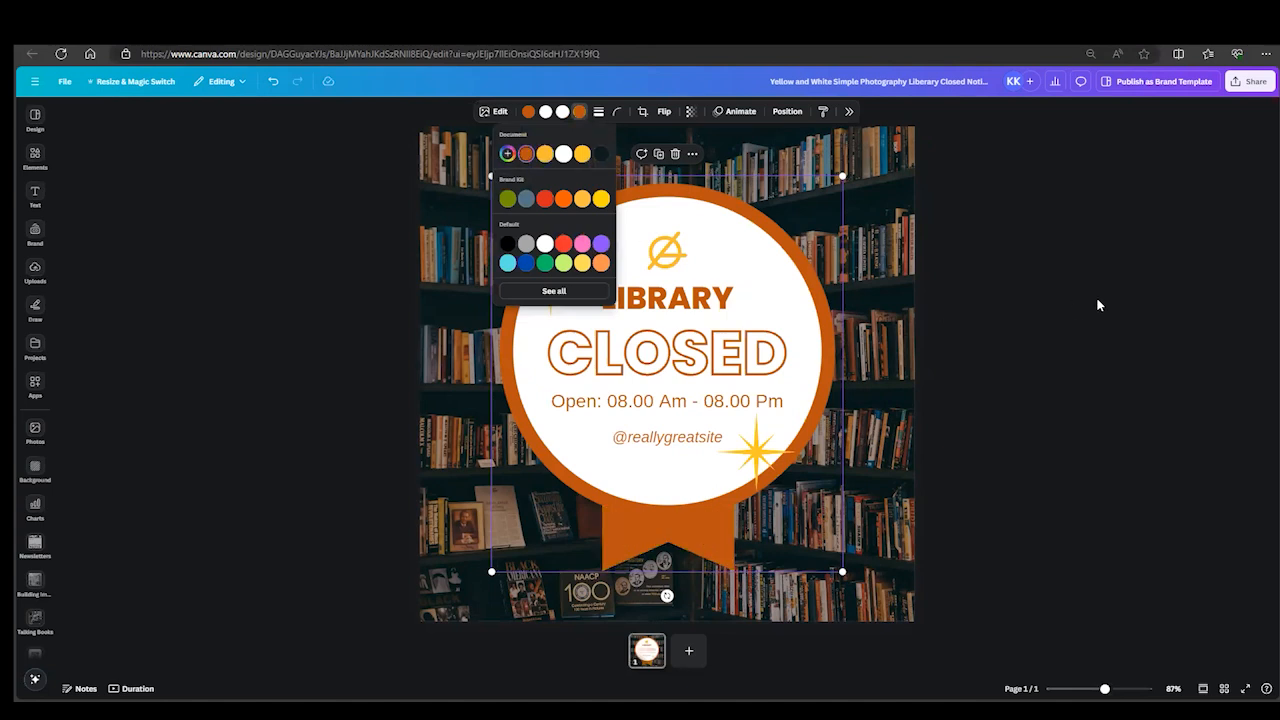
key(Escape)
- Delete the placeholder logo above the title and both yellow starbursts from the badge
drag(535, 291, 535, 252)
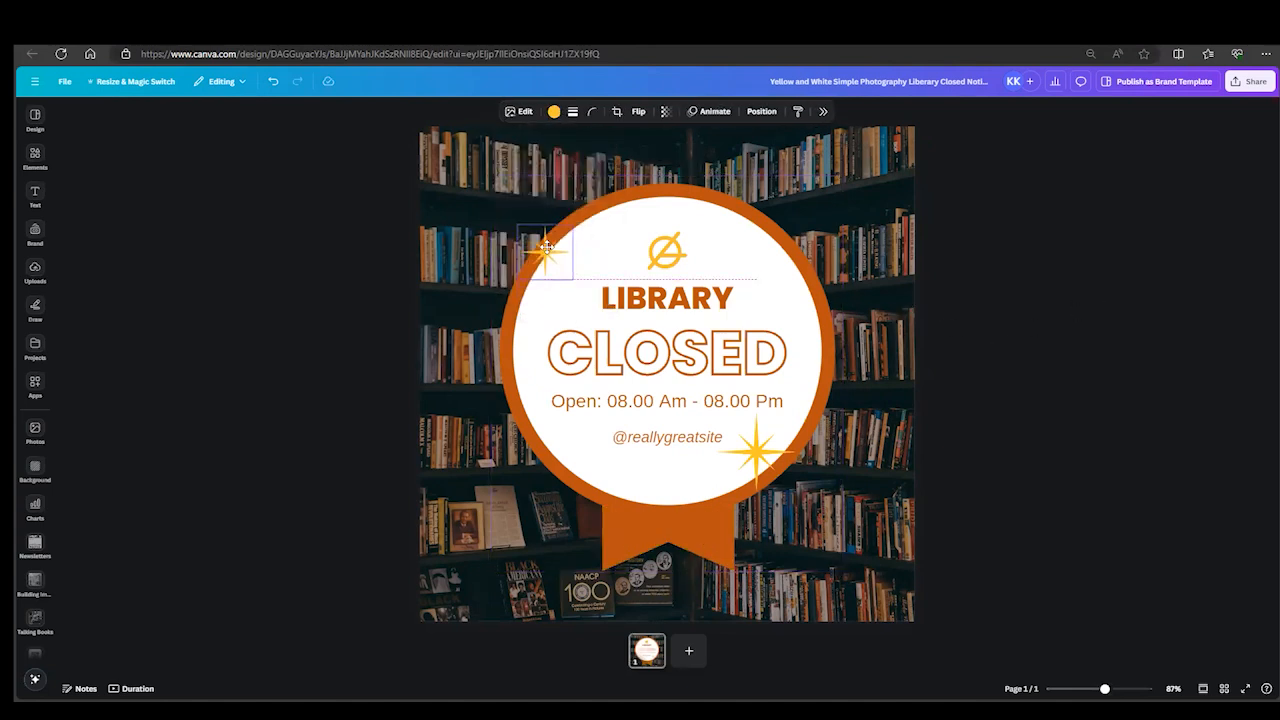
click(664, 260)
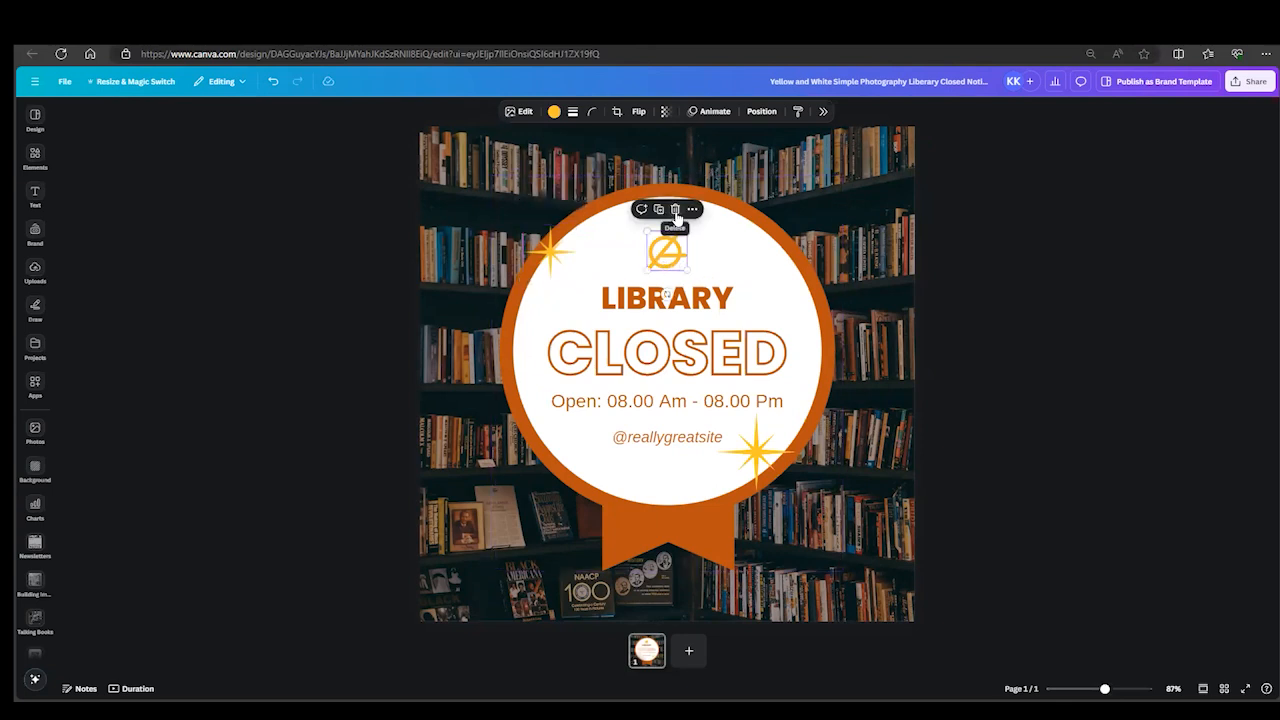
click(675, 210)
mouse_move(763, 469)
mouse_down()
mouse_move(727, 503)
mouse_move(777, 483)
mouse_up()
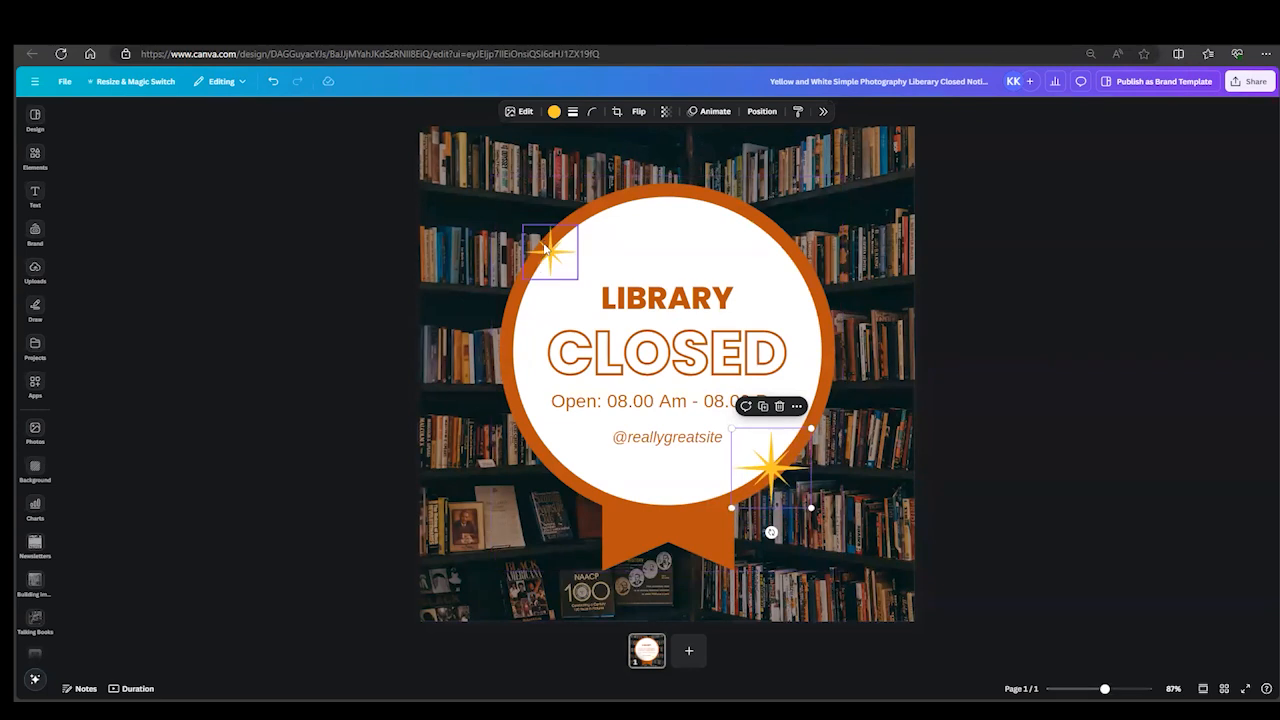
click(545, 248)
drag(516, 221, 542, 252)
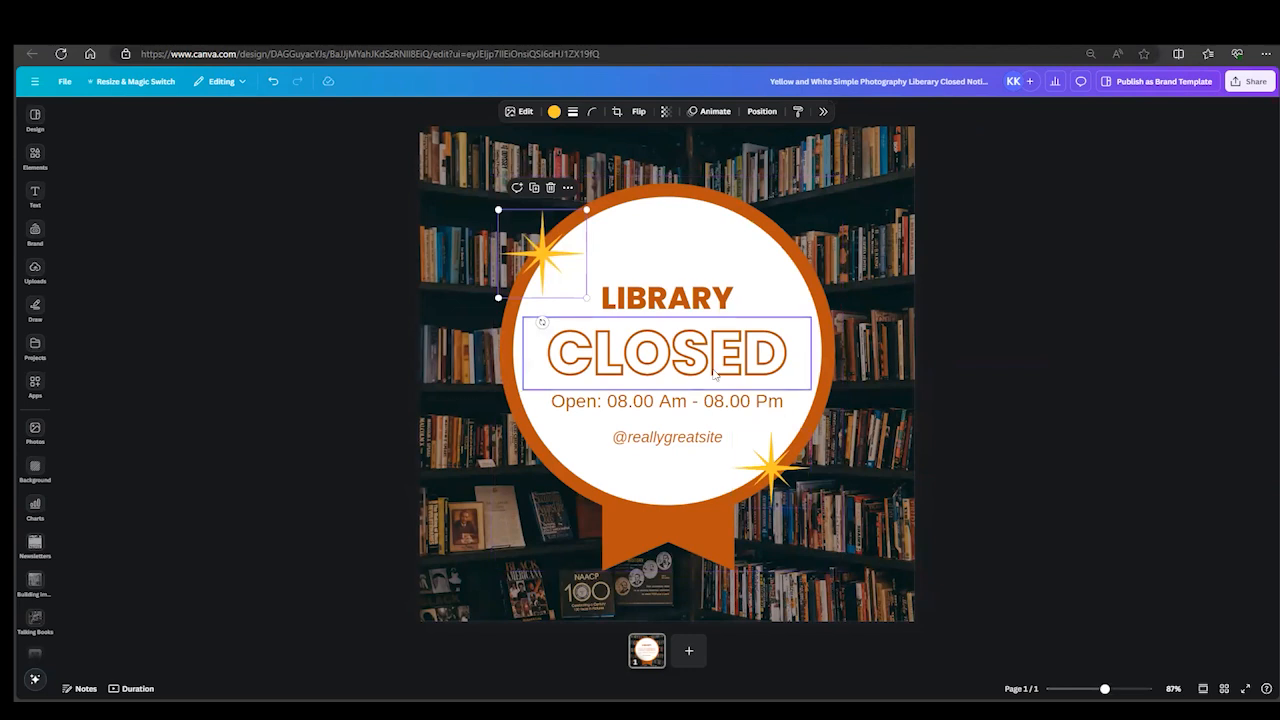
click(550, 188)
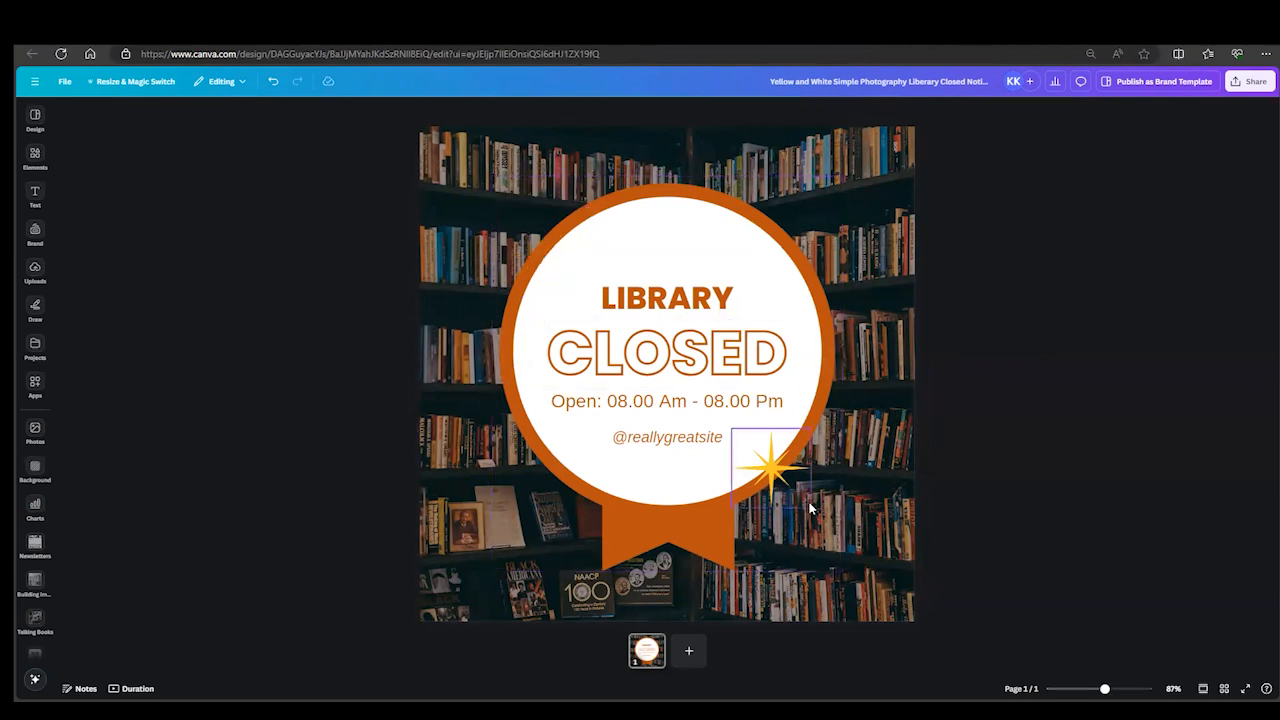
click(776, 470)
click(779, 406)
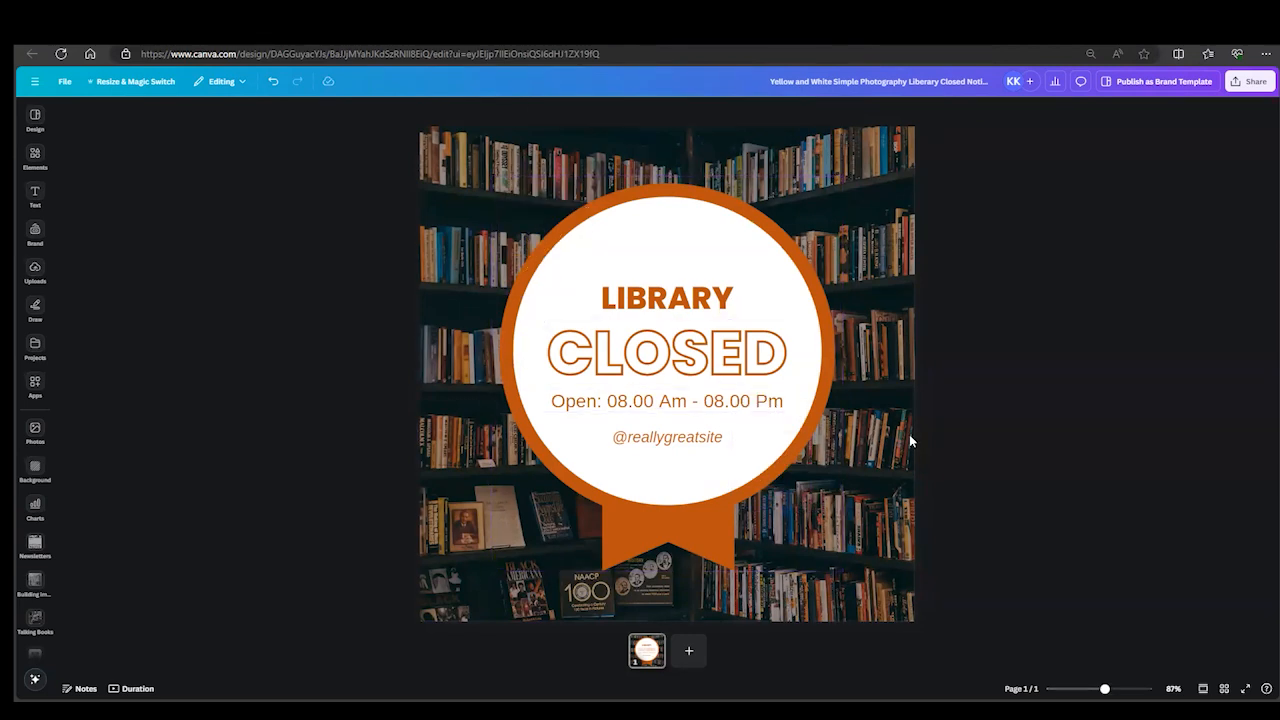
- Replace the opening-hours line with "Library will reopen on Tuesday, July 7, 2024", breaking the line before "Tuesday"
click(647, 348)
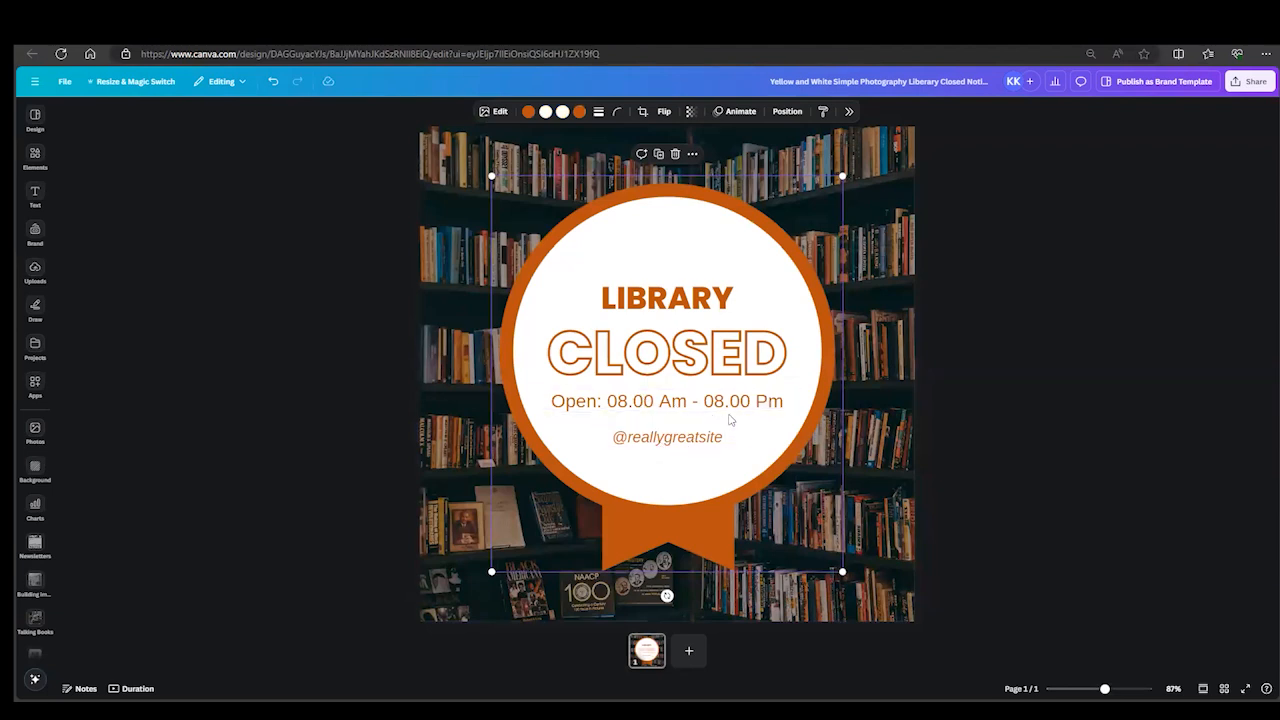
click(779, 403)
click(781, 403)
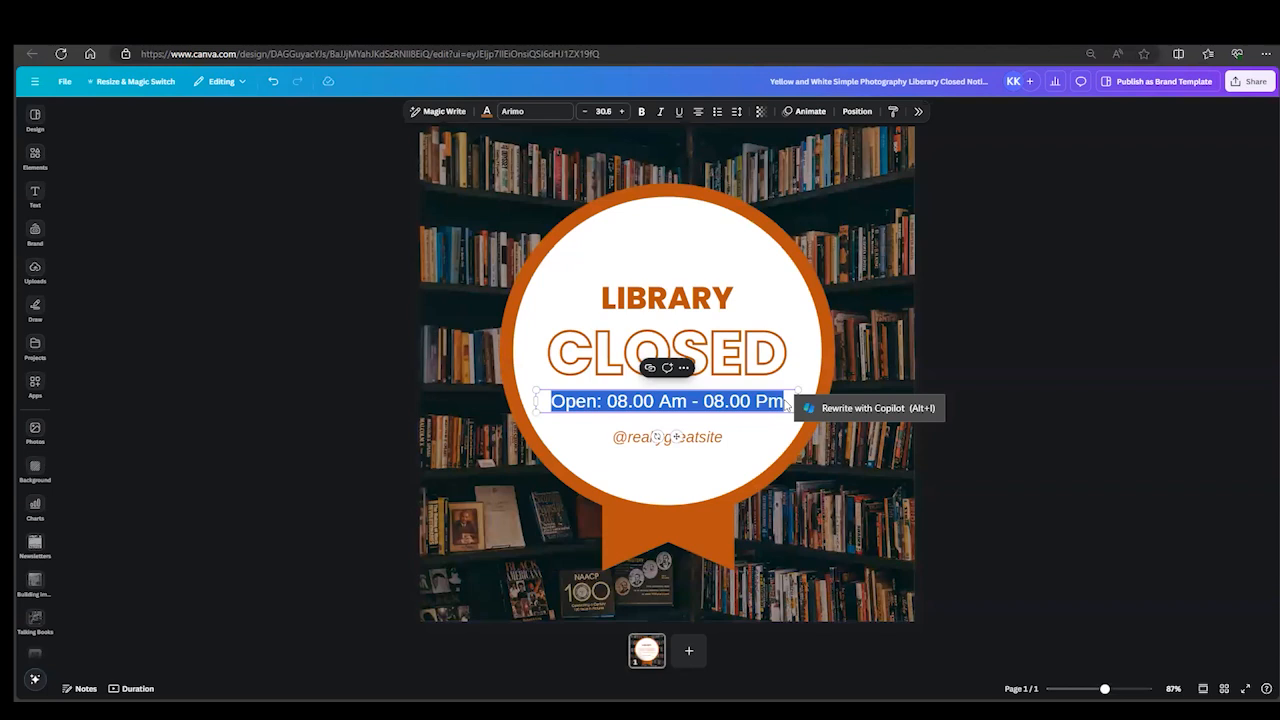
text(Library wi)
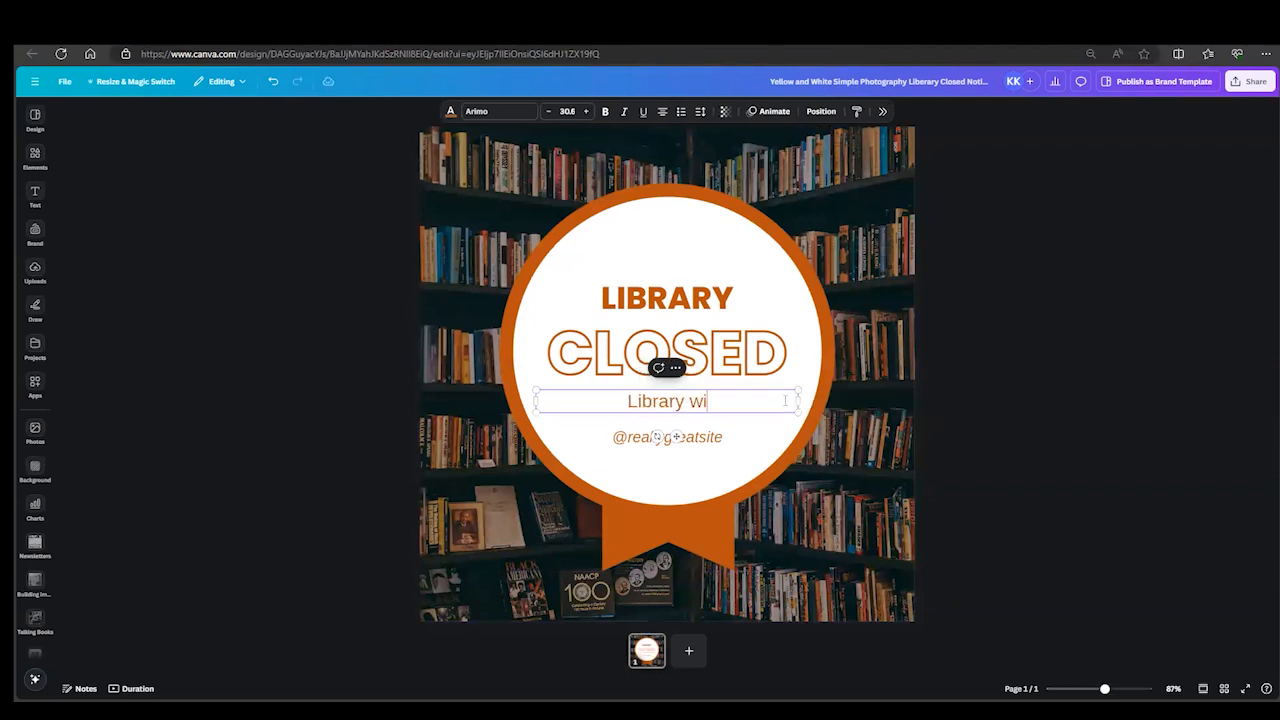
text(ll reopen on )
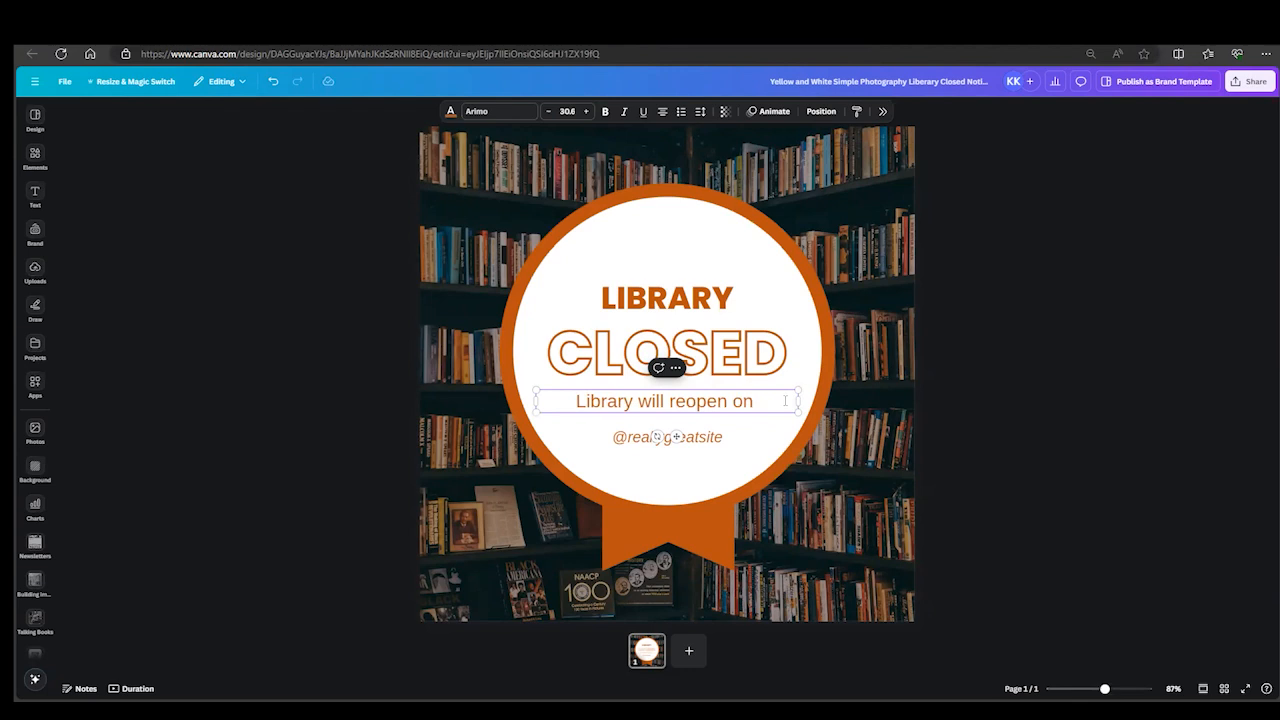
text(Tuesday,)
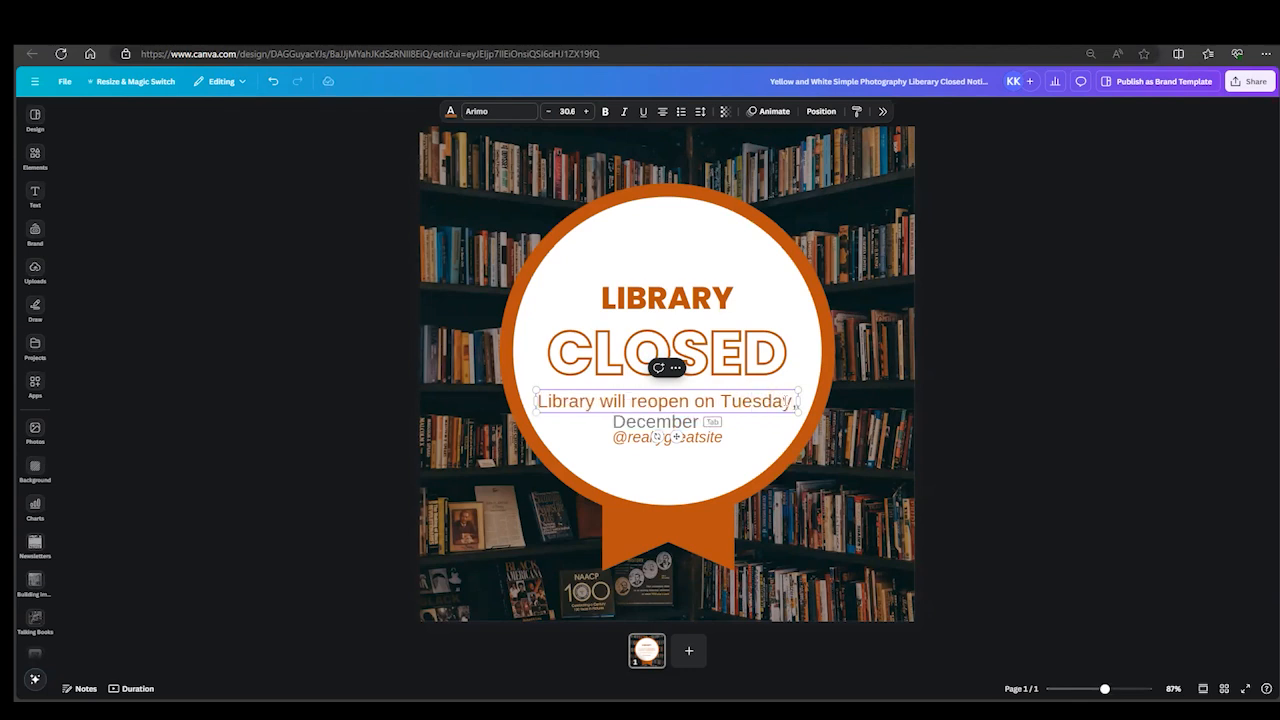
text( July)
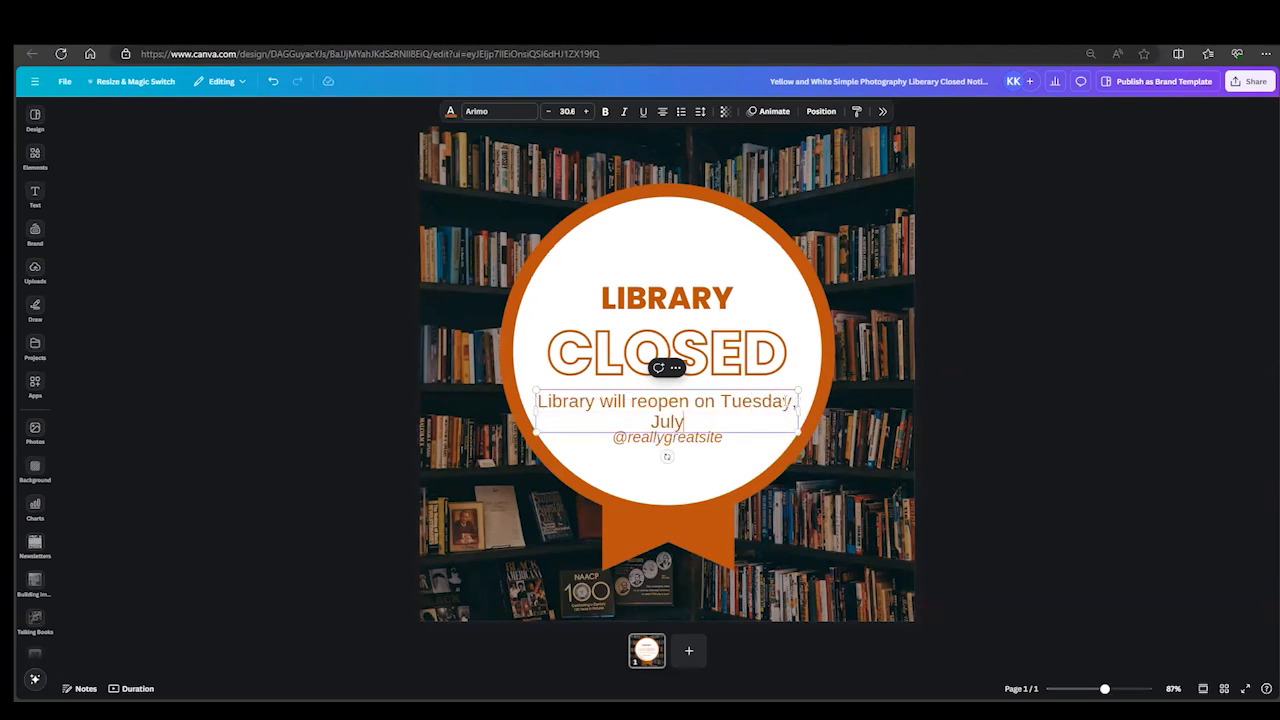
text( 7, 2024)
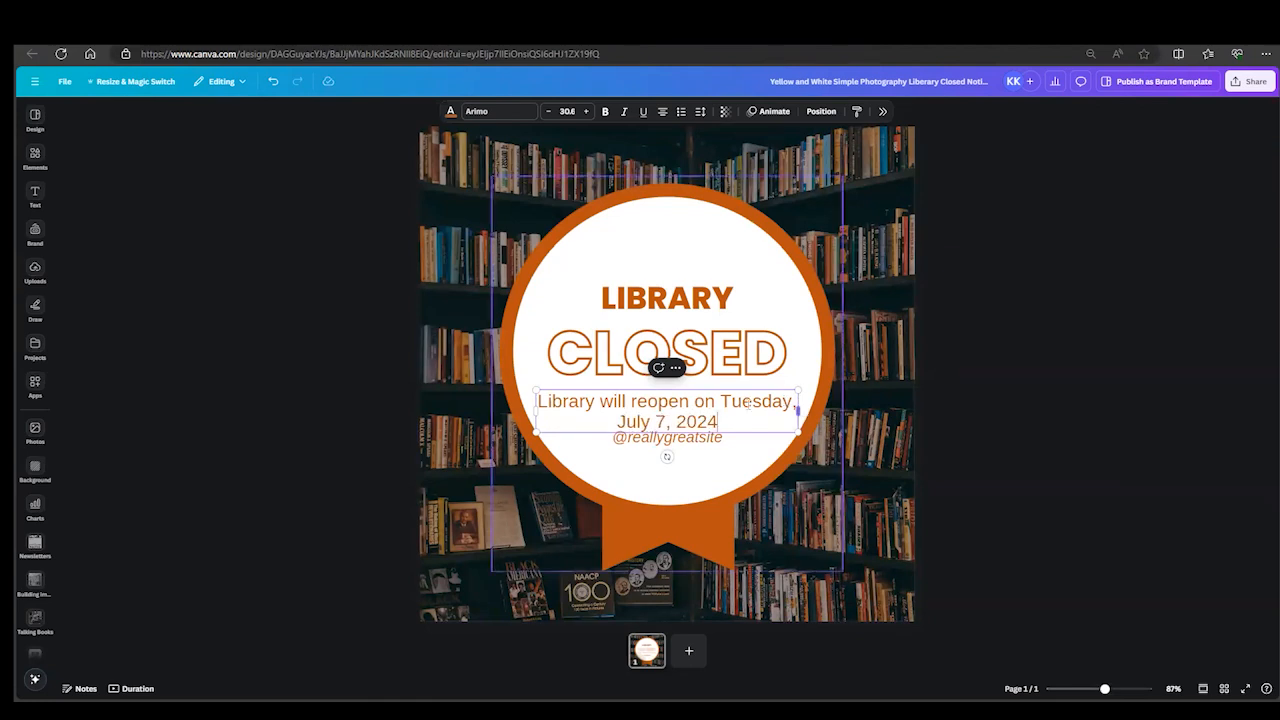
click(722, 400)
key(Return)
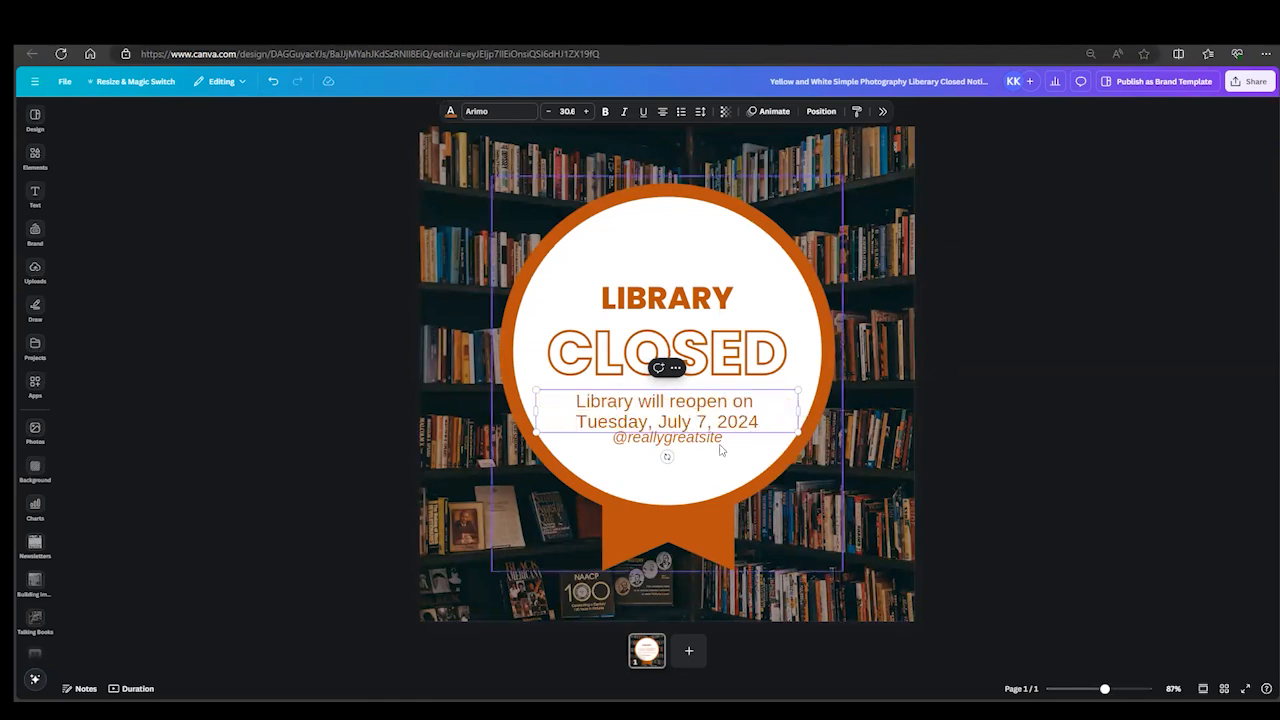
double_click(667, 440)
drag(680, 468, 680, 490)
text(www)
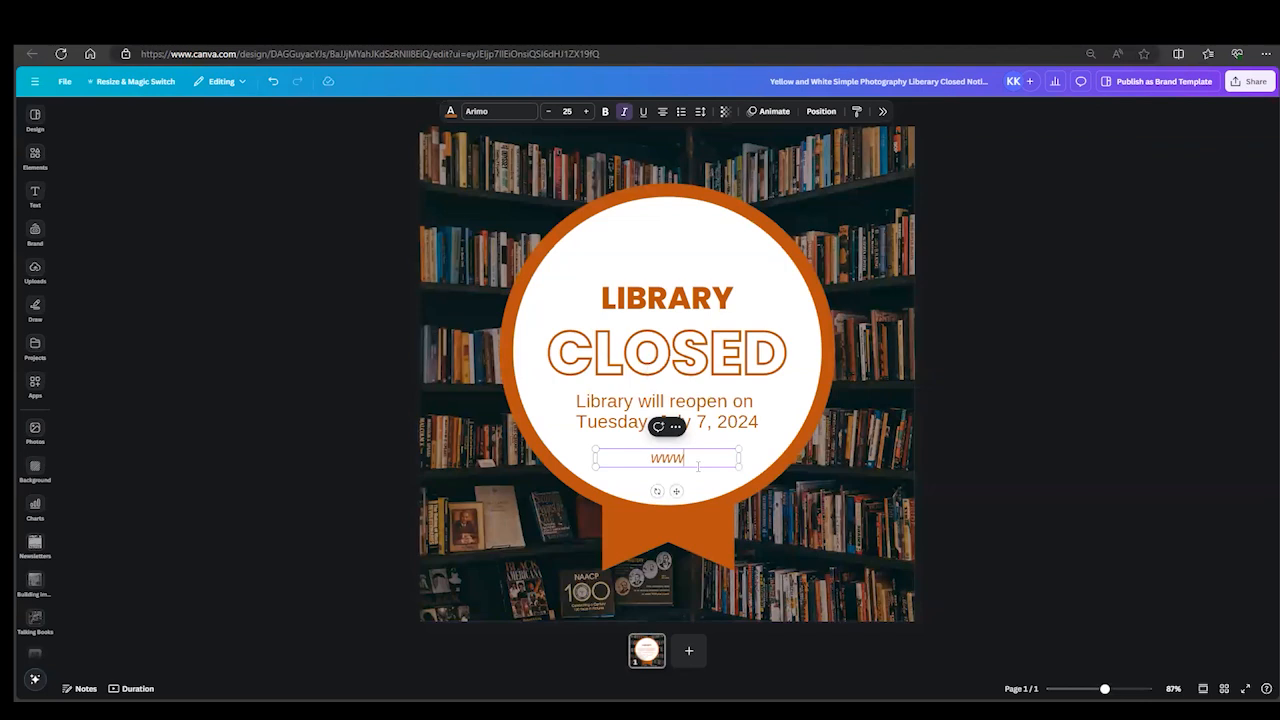
text(.mlc.lib.ms.us)
click(1060, 416)
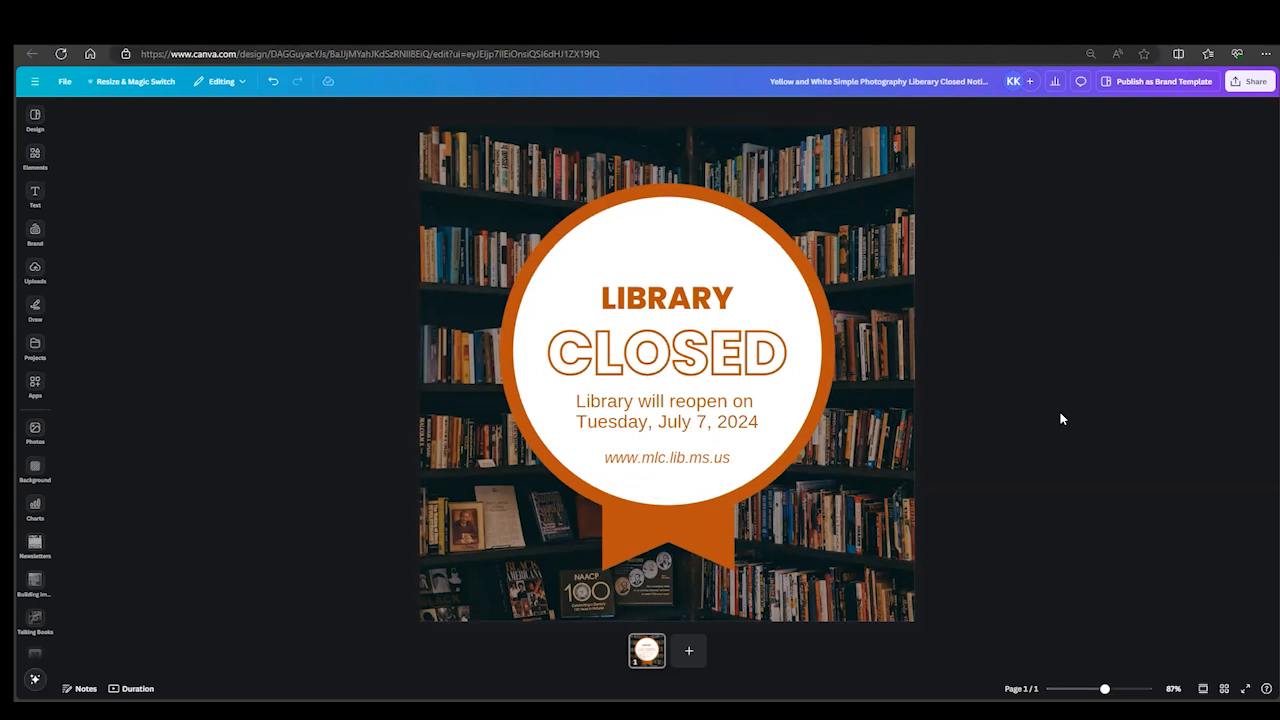
- Shift all four text lines together slightly upward in the circle, and nudge the badge slightly downward
click(685, 303)
shift+click(684, 359)
shift+click(683, 417)
shift+click(667, 457)
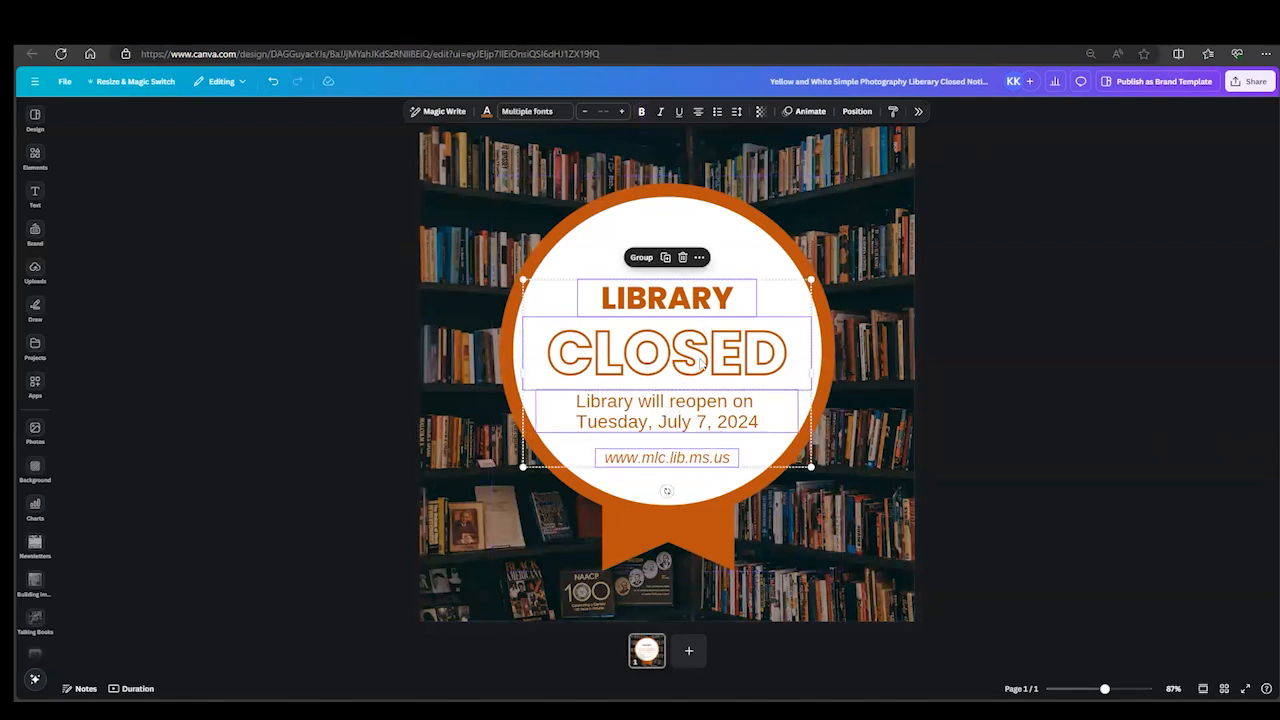
mouse_move(700, 363)
mouse_down()
mouse_move(702, 320)
mouse_move(699, 341)
mouse_up()
click(685, 496)
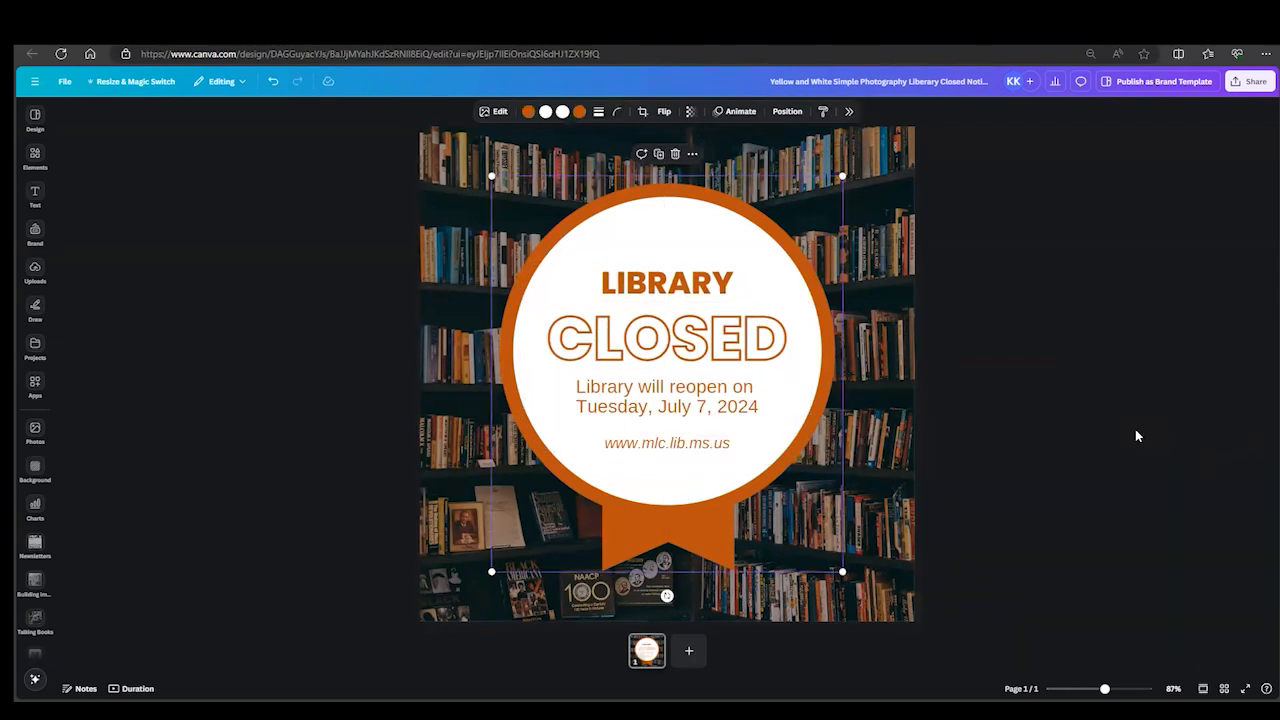
click(1135, 430)
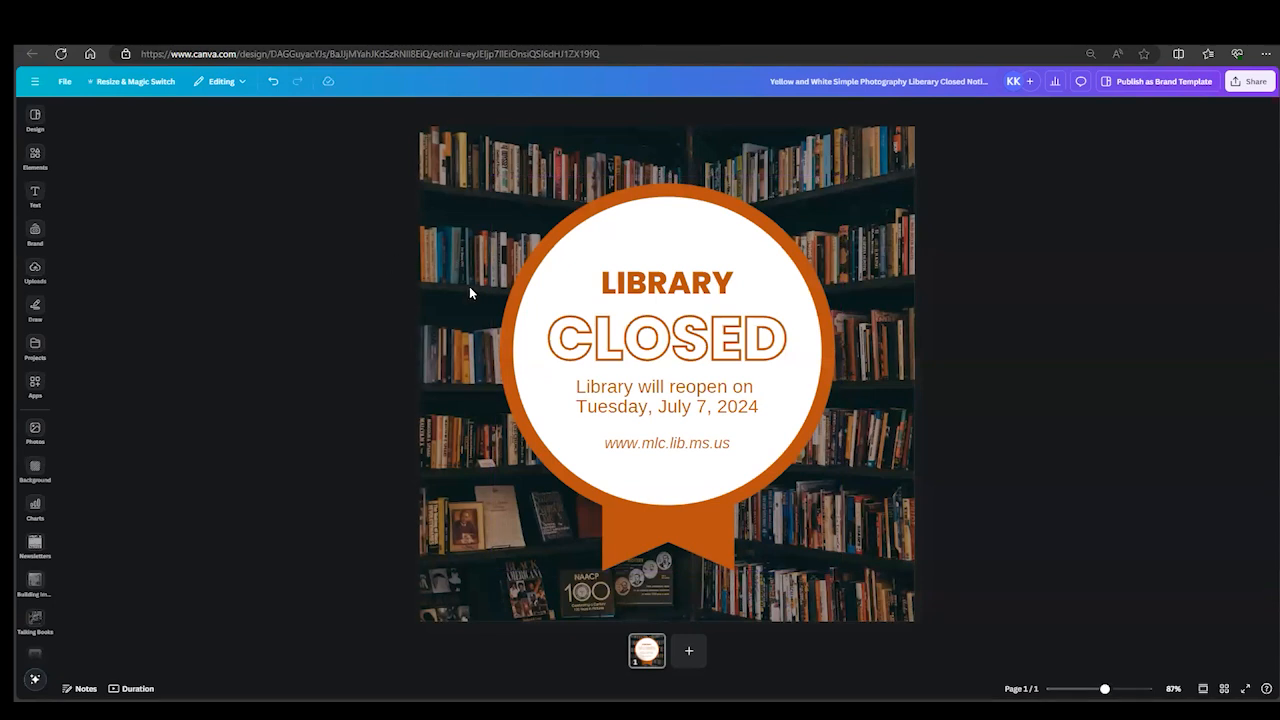
mouse_move(613, 246)
mouse_down()
mouse_move(600, 240)
mouse_move(613, 243)
mouse_up()
click(1078, 503)
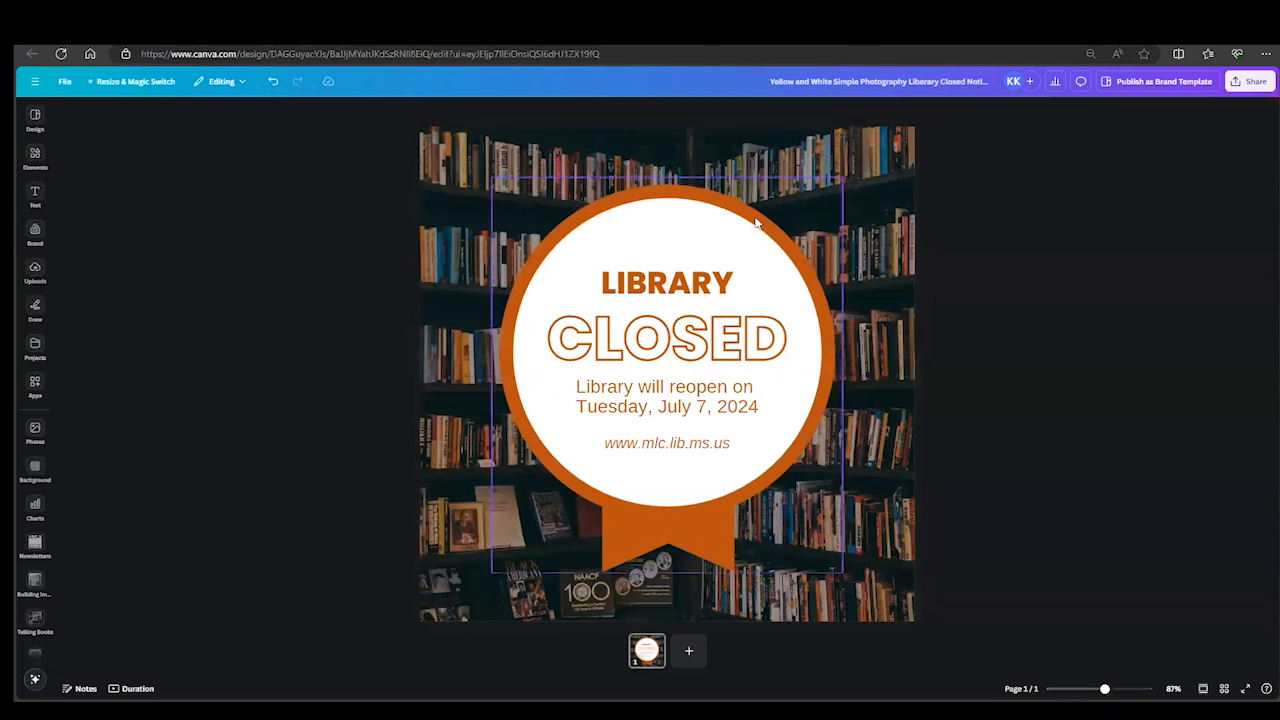
- Lock the orange and white badge graphic in place behind the text
click(802, 230)
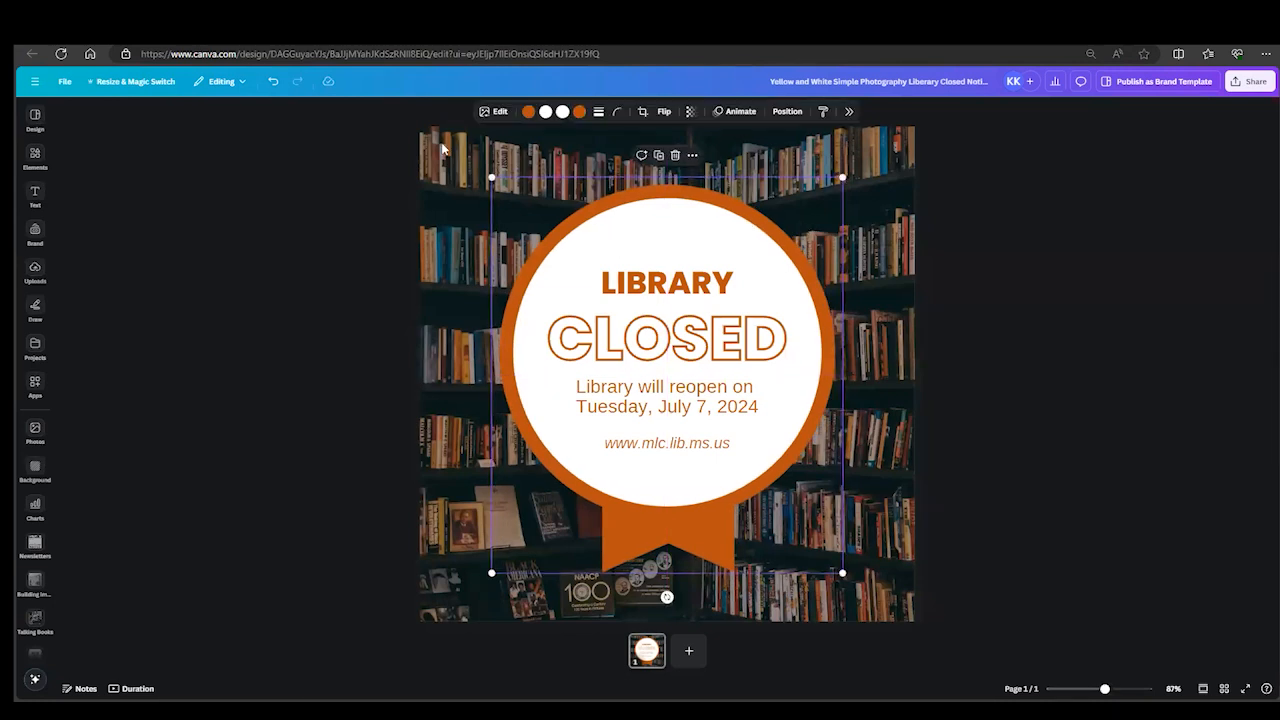
click(848, 111)
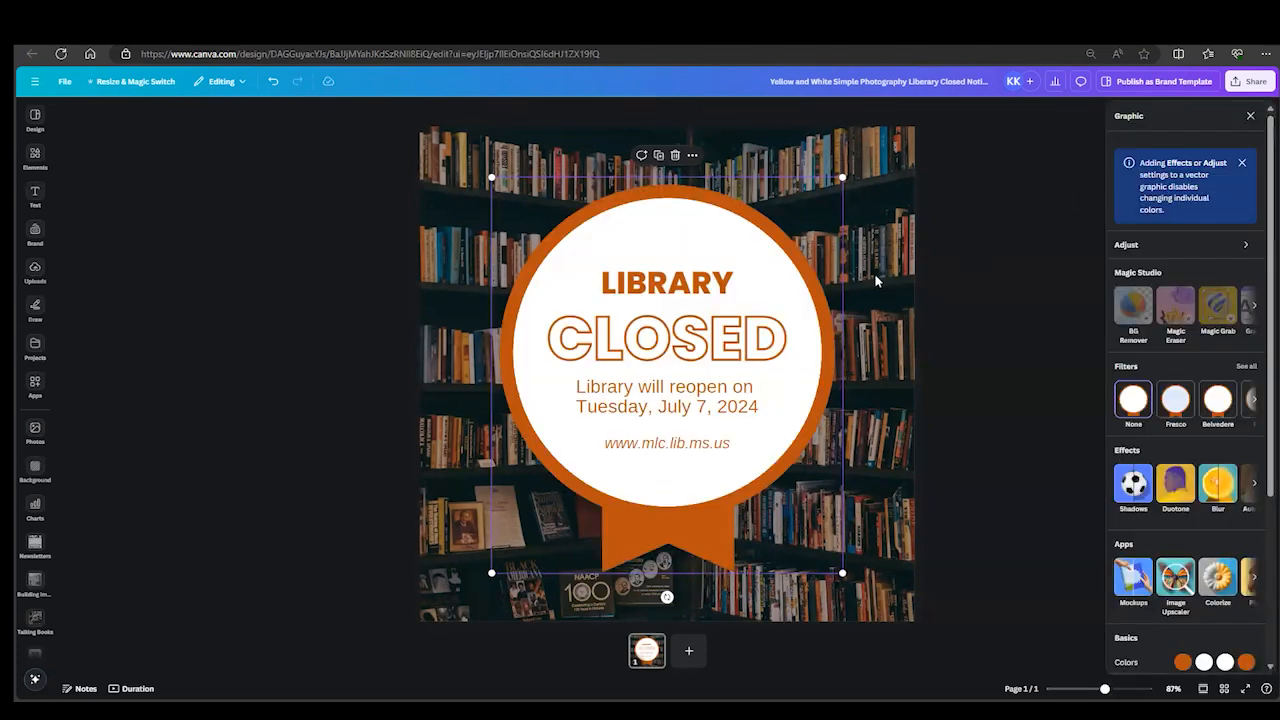
right_click(794, 217)
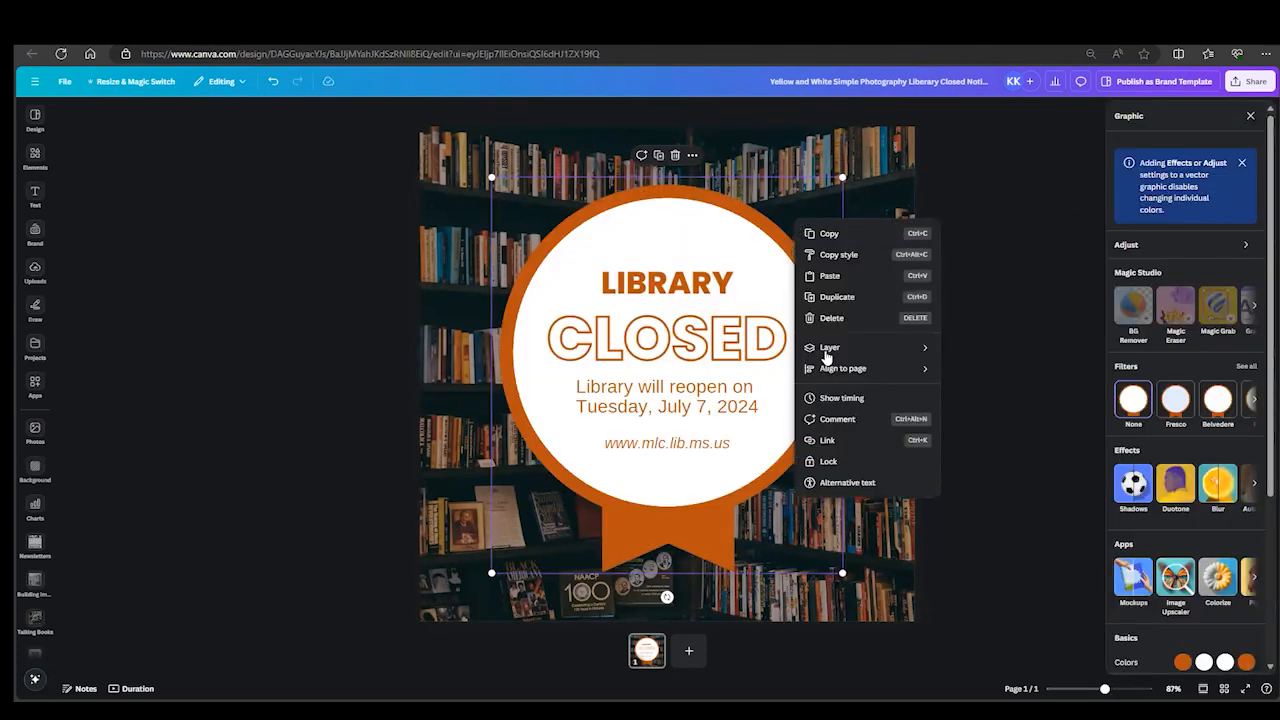
click(826, 466)
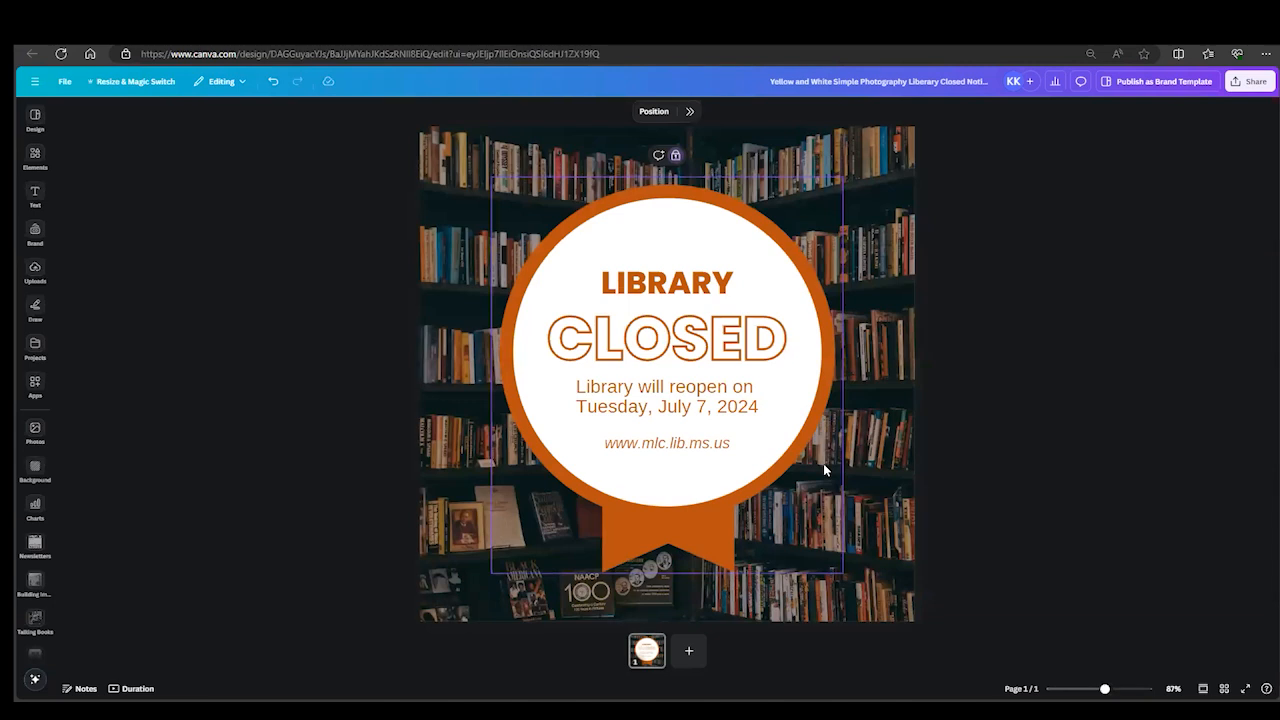
click(1118, 297)
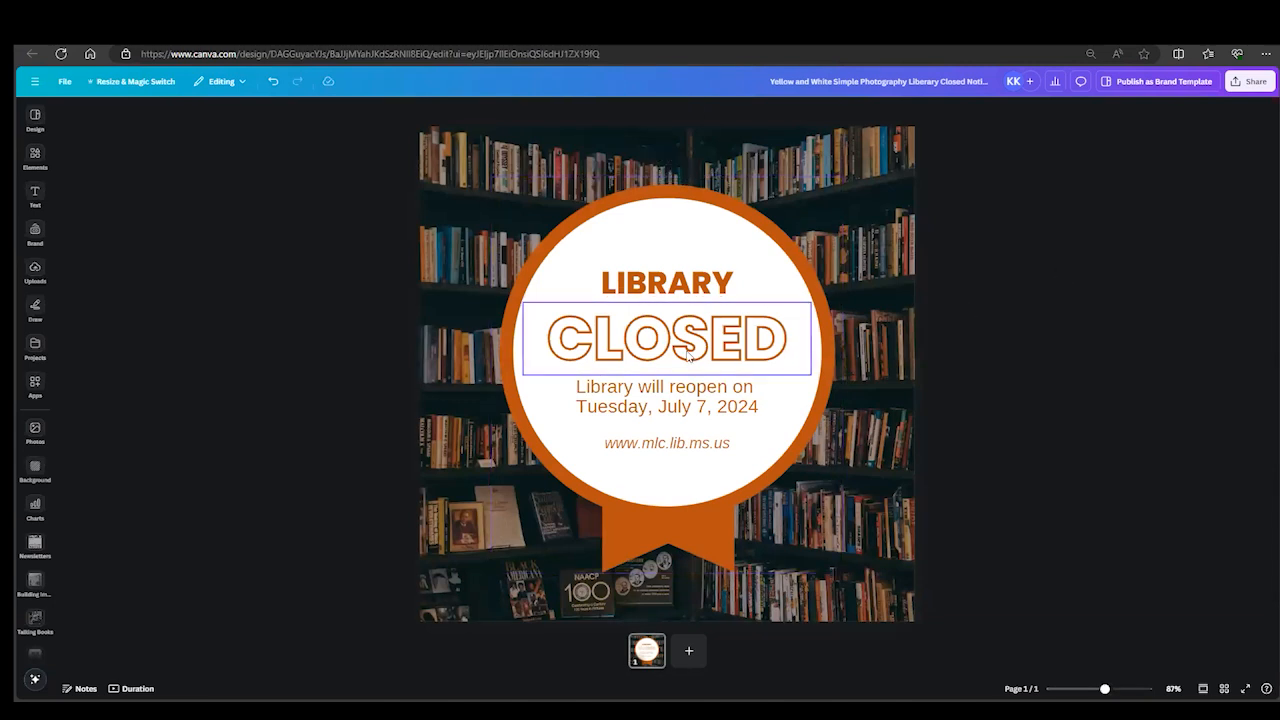
- Shift all four text lines together slightly to the right in the circle, keeping the badge locked
drag(448, 242, 766, 474)
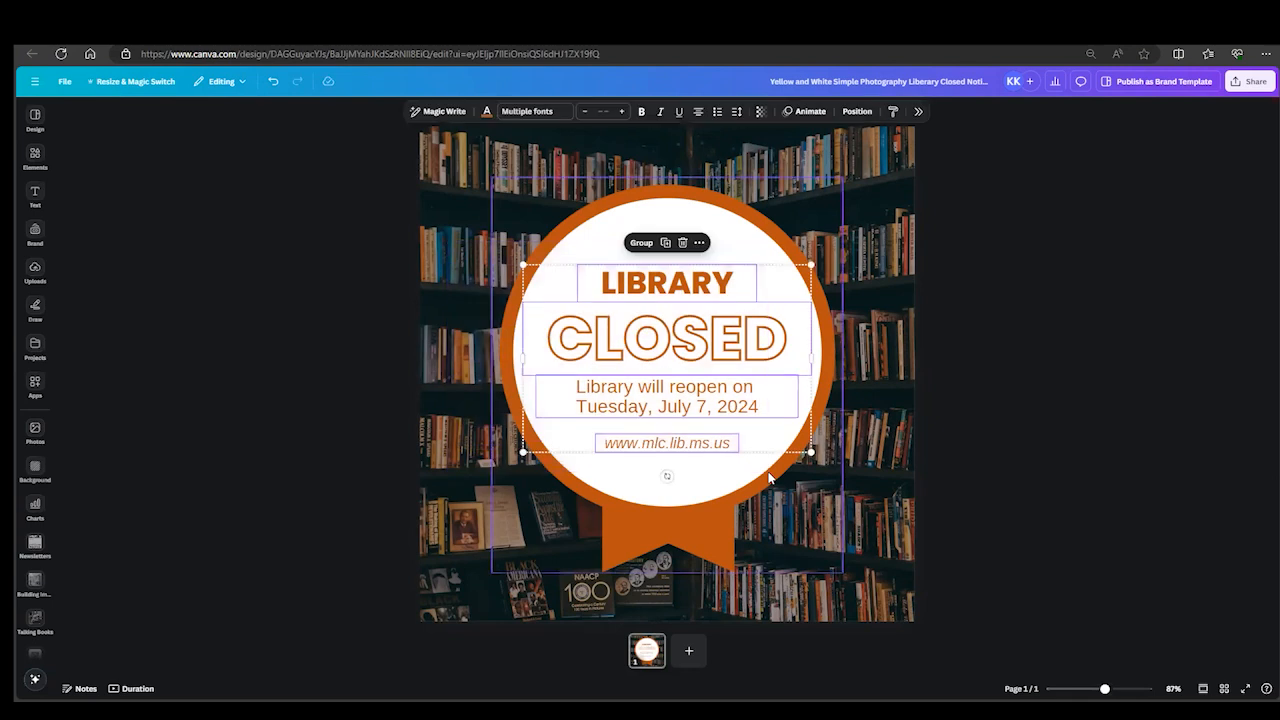
mouse_move(659, 393)
mouse_down()
mouse_move(678, 462)
mouse_move(643, 362)
mouse_move(664, 434)
mouse_move(664, 392)
mouse_up()
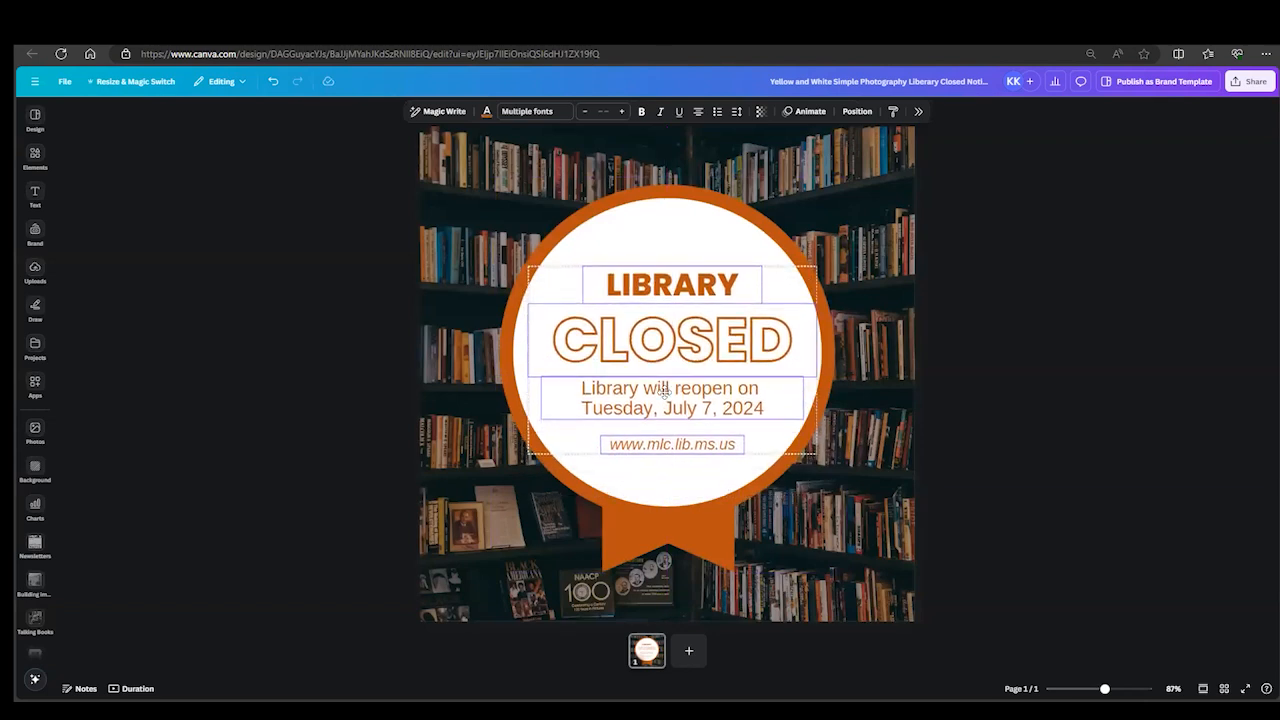
click(642, 211)
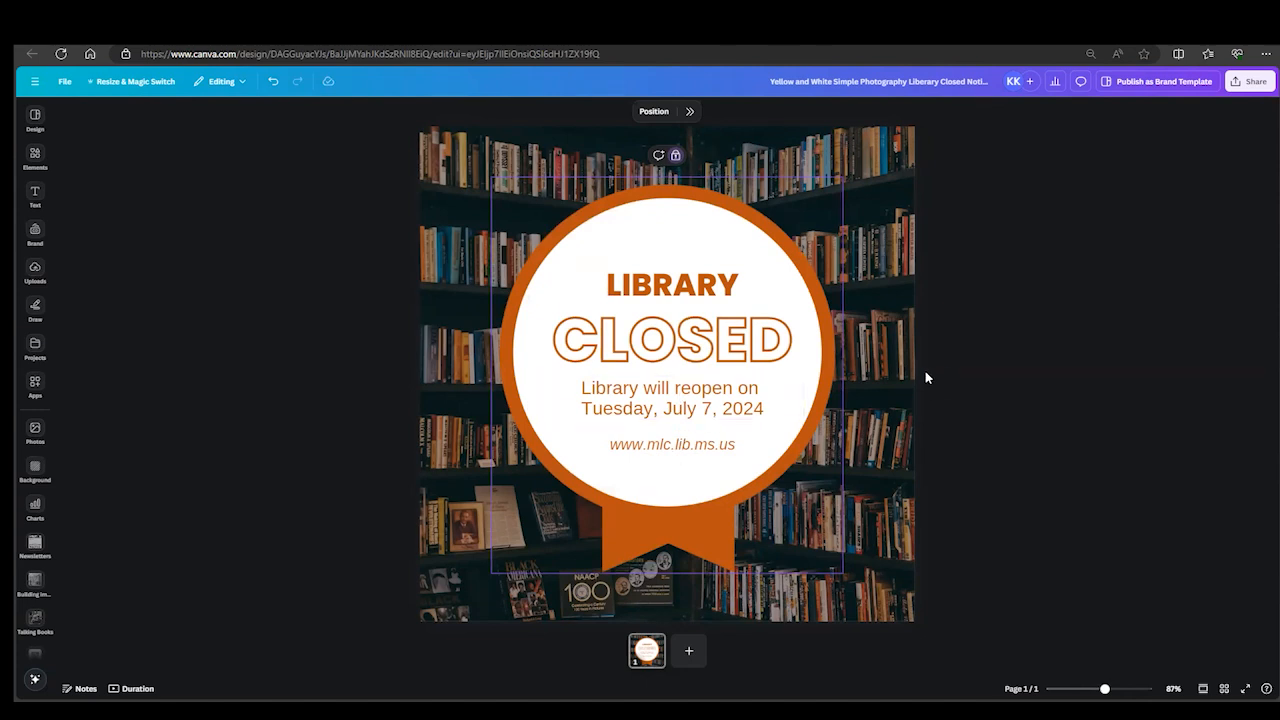
click(675, 156)
click(650, 155)
- Move the four text lines together slightly left so they are horizontally centred in the badge
drag(411, 245, 767, 472)
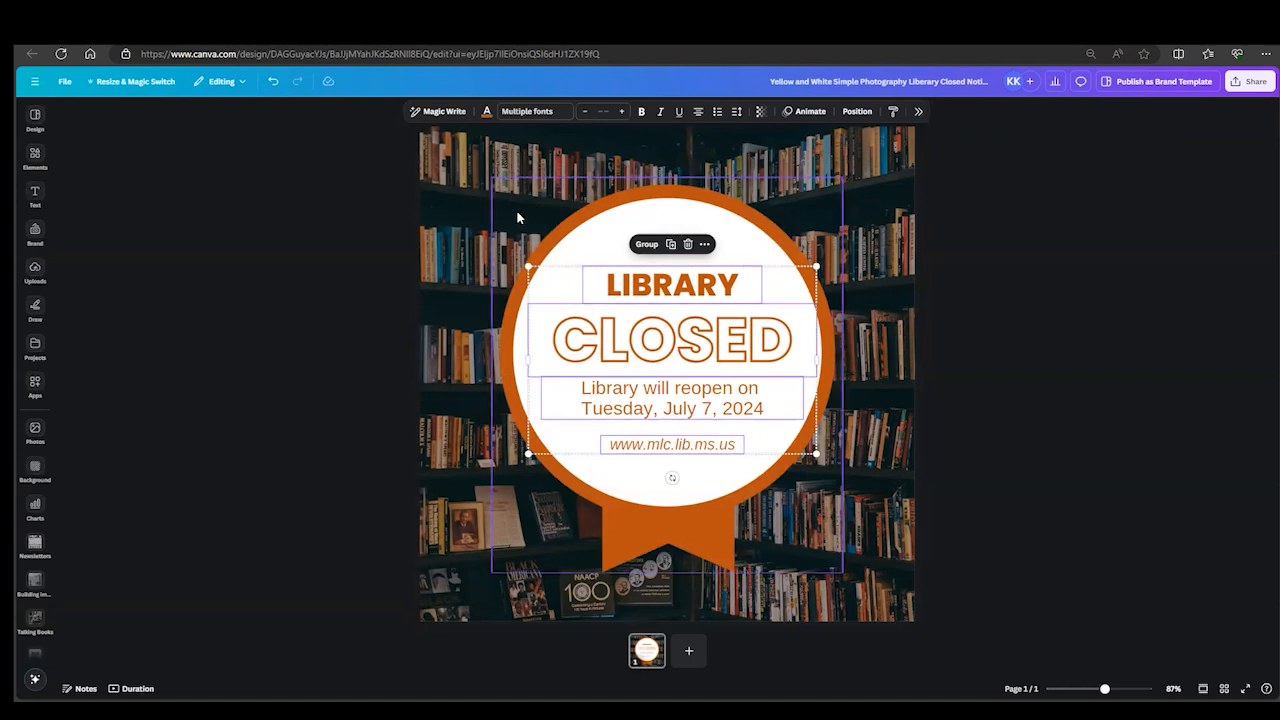
mouse_move(648, 378)
mouse_down()
mouse_move(646, 355)
mouse_move(641, 367)
mouse_up()
click(674, 168)
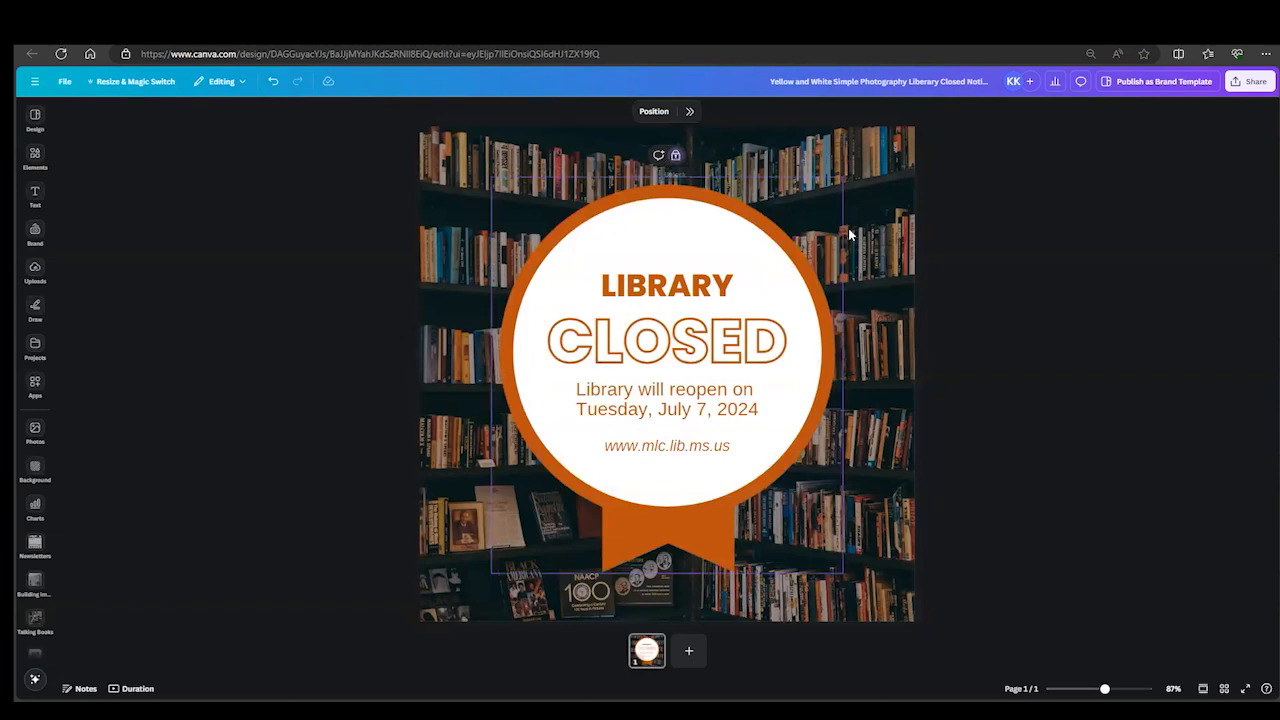
click(997, 300)
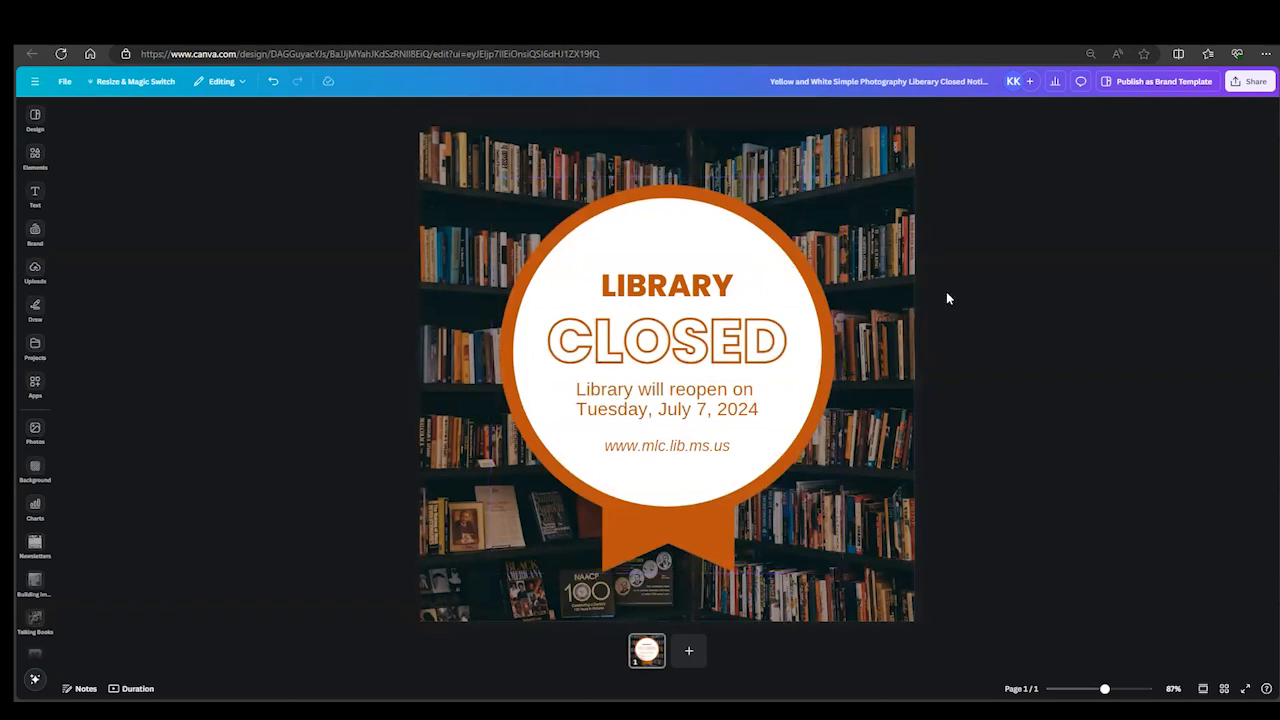
- Unlock the badge graphic and nudge it slightly downward behind the text
mouse_move(678, 235)
mouse_down()
mouse_move(720, 229)
mouse_move(581, 269)
mouse_move(640, 250)
mouse_move(677, 260)
mouse_move(674, 235)
mouse_up()
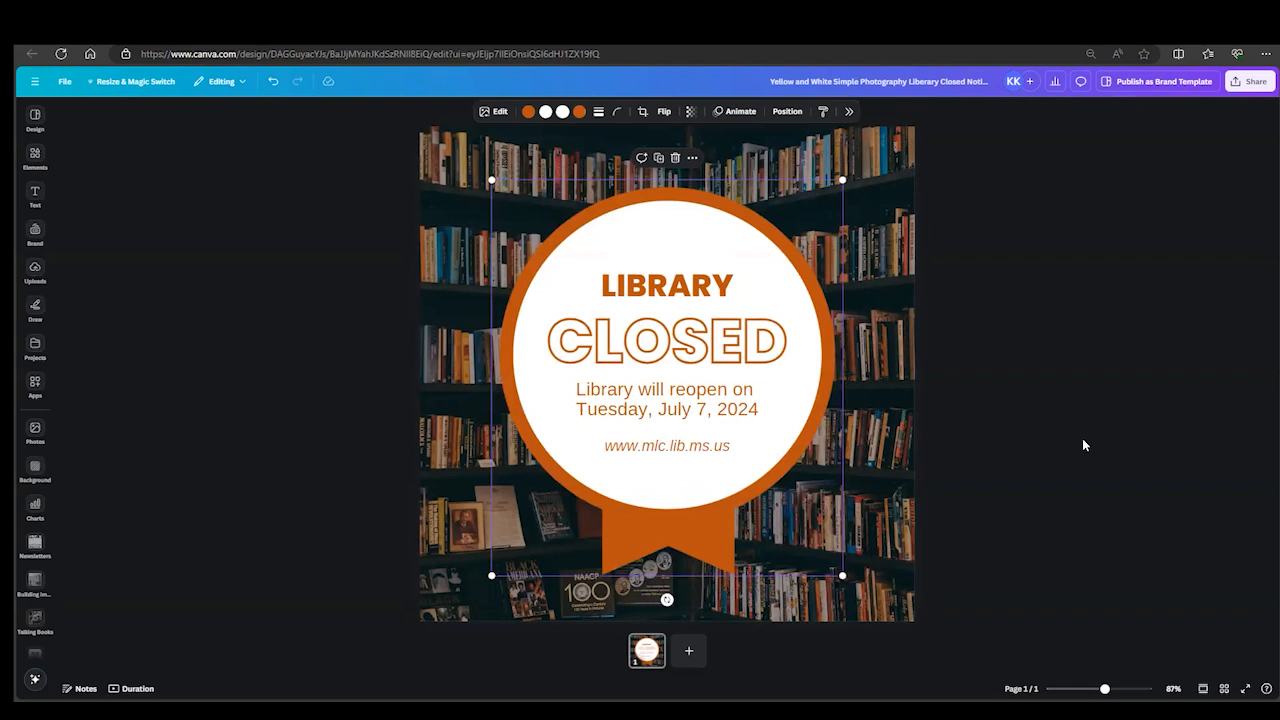
click(952, 441)
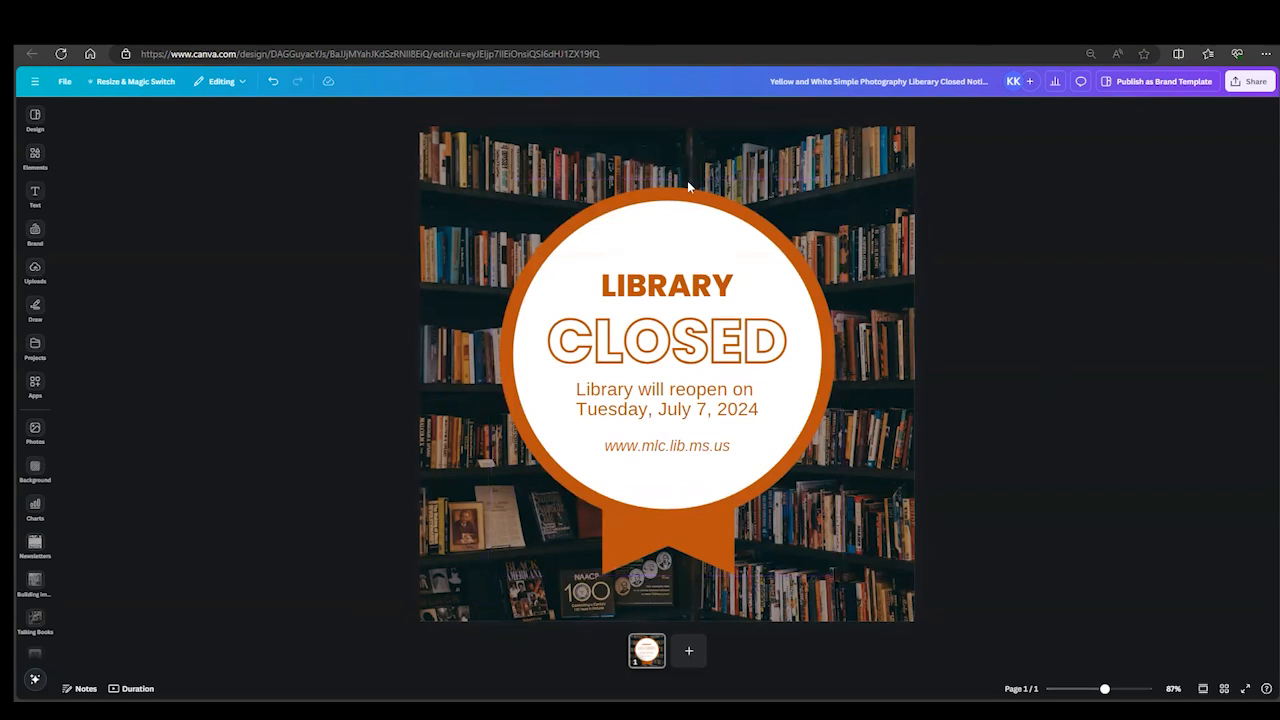